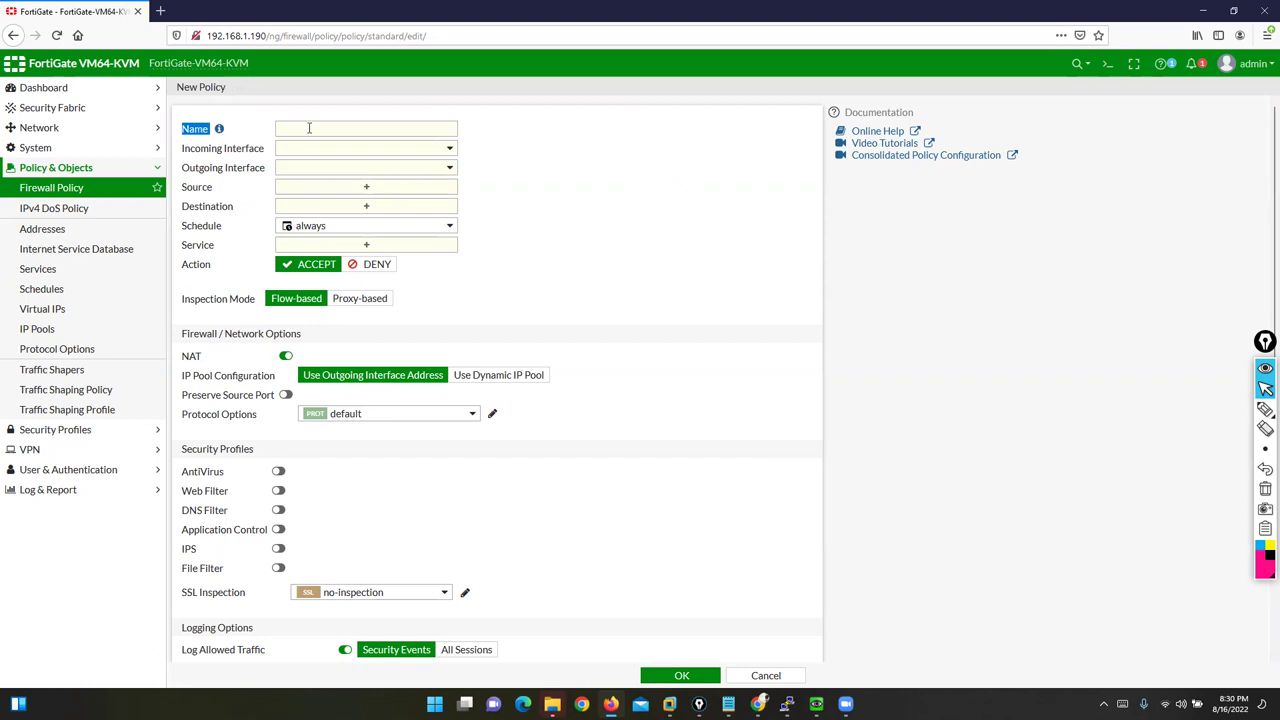
Step: Type RULE1 into the new firewall policy's Name field
text(RUL)
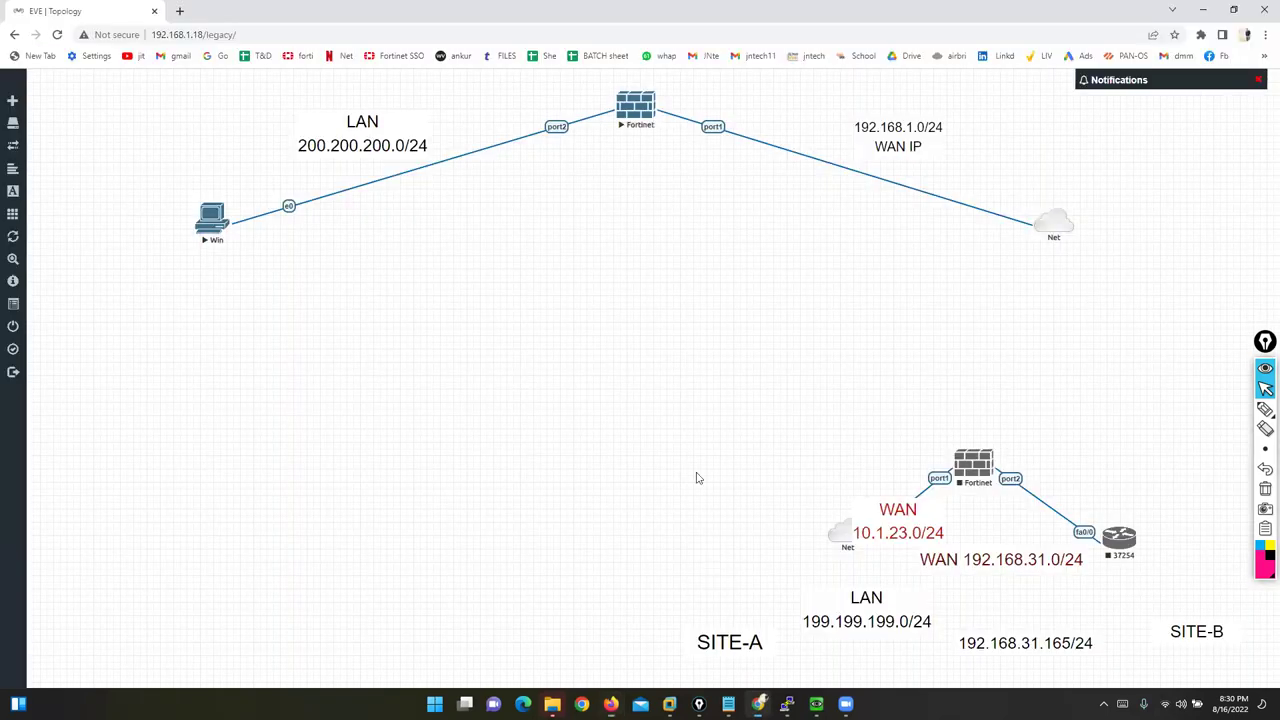
Step: Sketch the LAN-to-WAN traffic path on the EVE-NG topology, then highlight the policy's Name and Outgoing Interface labels
click(758, 703)
mouse_move(1265, 410)
click(1224, 411)
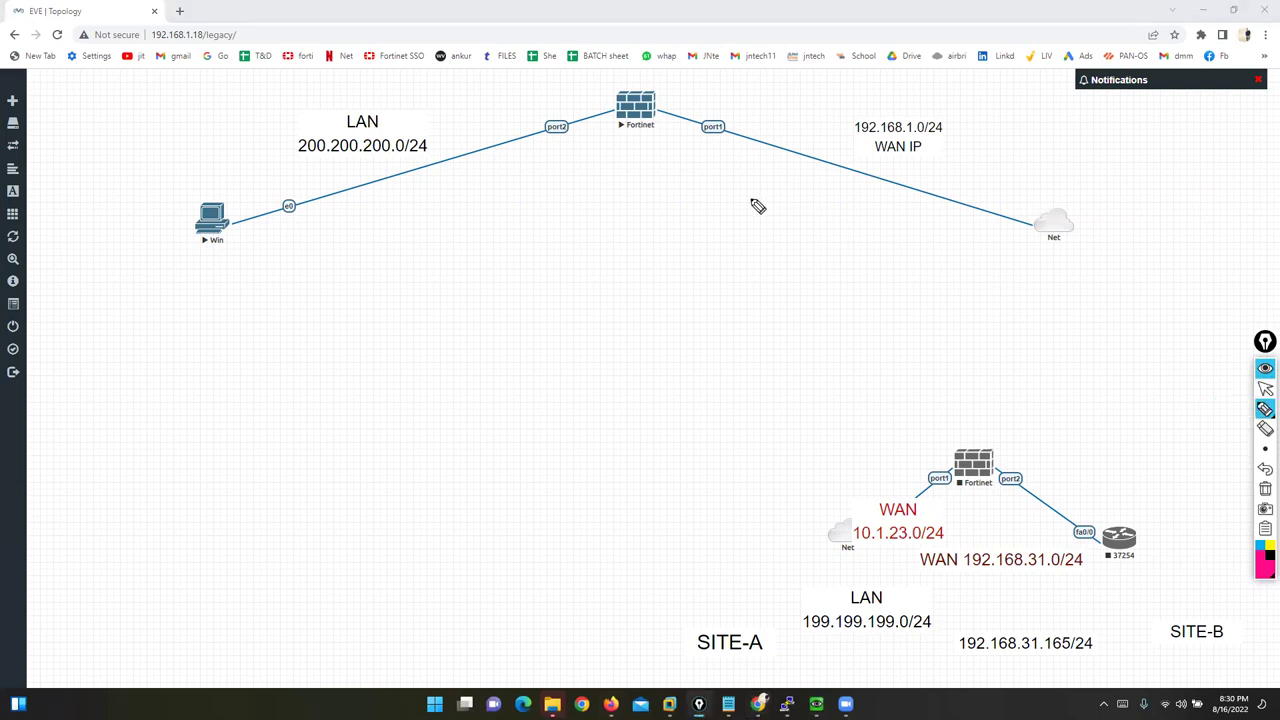
mouse_move(349, 96)
mouse_down()
mouse_move(848, 80)
mouse_move(862, 118)
mouse_up()
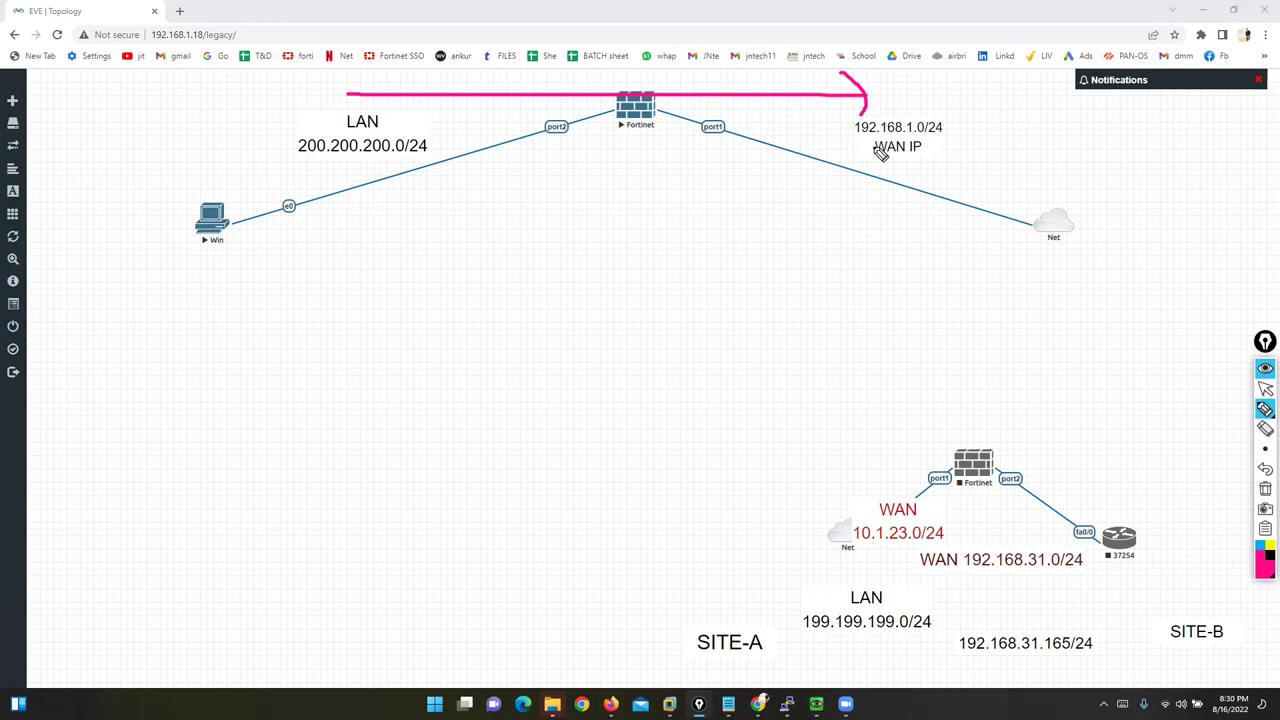
click(1265, 389)
click(611, 704)
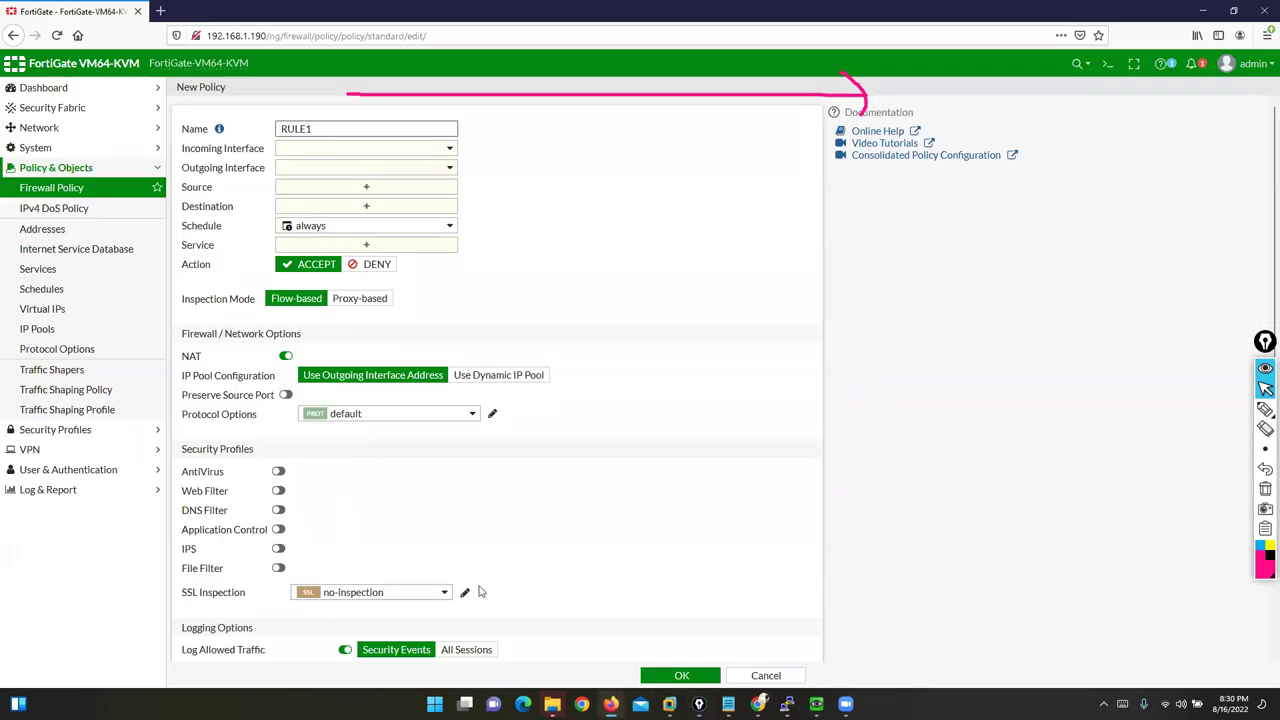
drag(182, 128, 268, 152)
drag(182, 168, 264, 172)
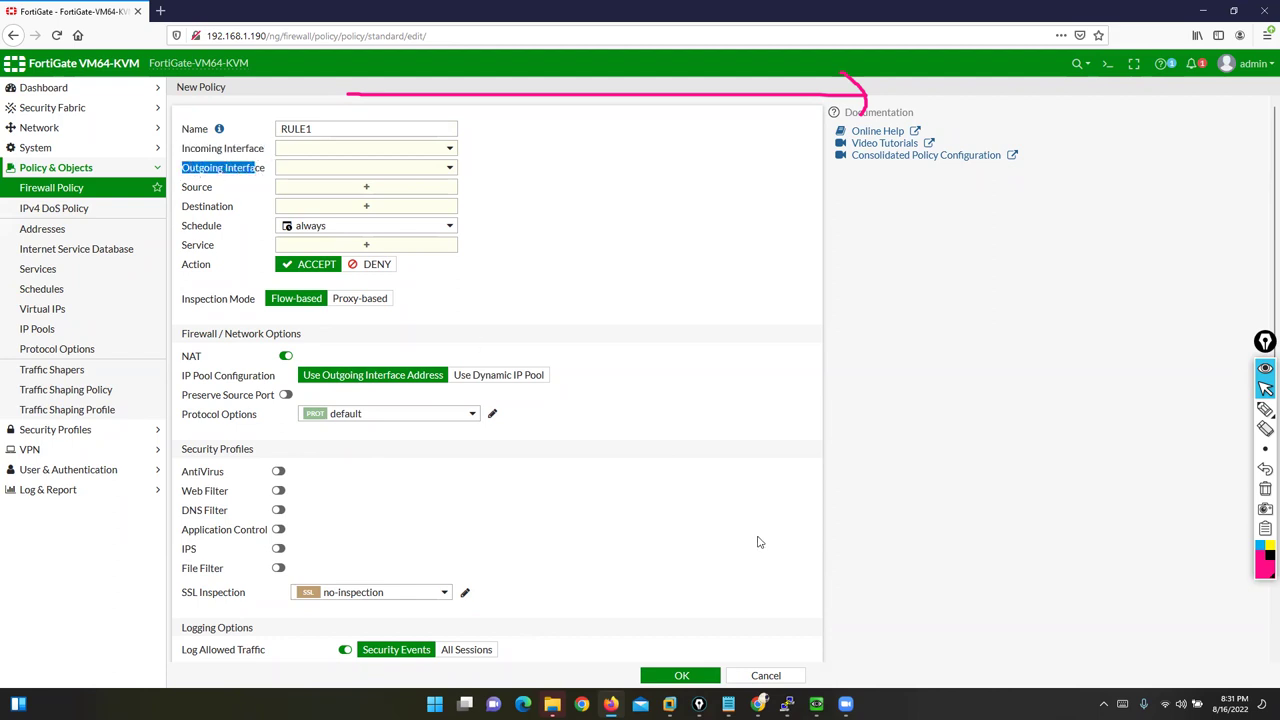
Step: Mark port2 and port1 on the EVE-NG firewall in magenta
click(758, 703)
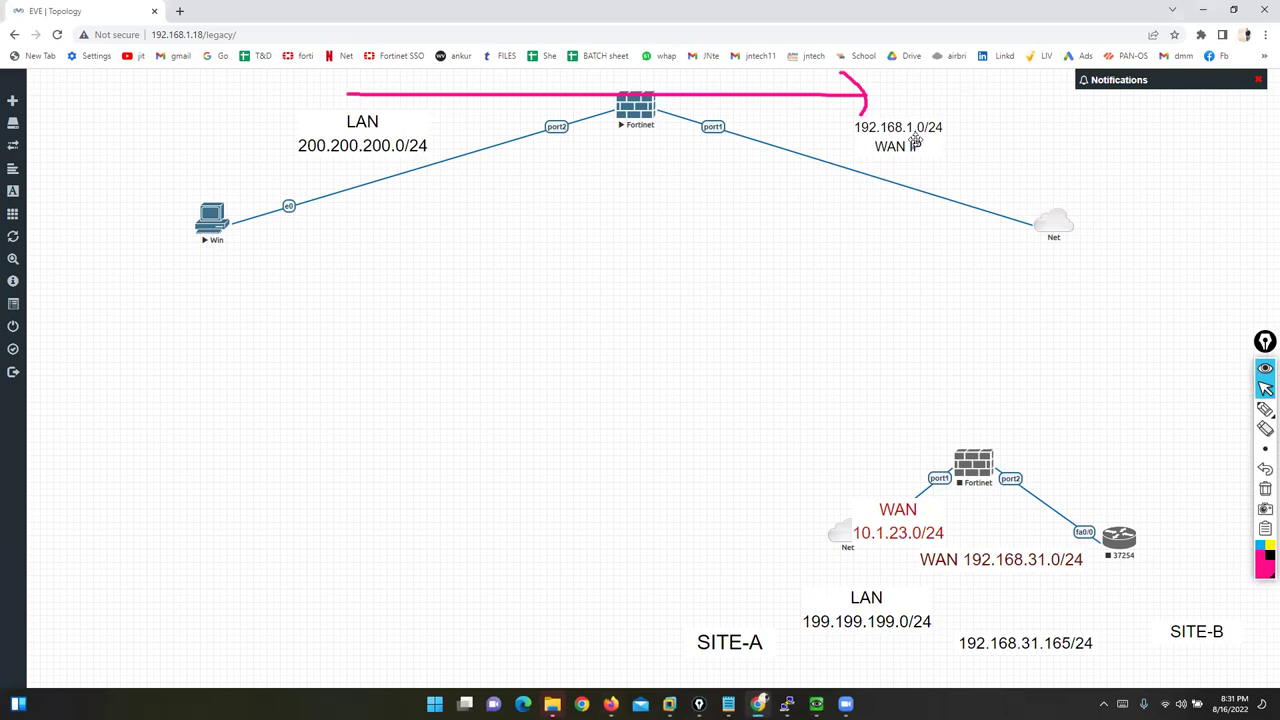
click(1265, 410)
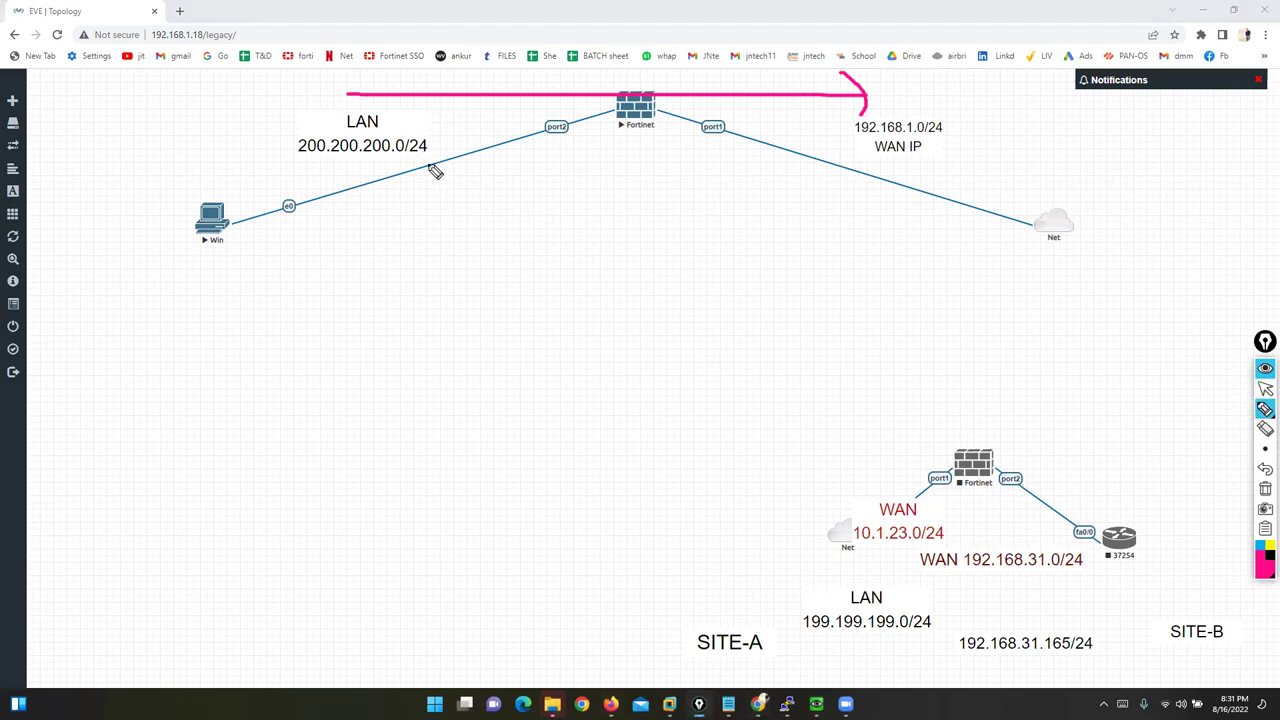
mouse_move(420, 118)
mouse_down()
mouse_move(510, 118)
mouse_move(537, 157)
mouse_move(569, 114)
mouse_move(519, 110)
mouse_move(660, 130)
mouse_move(692, 128)
mouse_move(697, 112)
mouse_move(737, 126)
mouse_move(708, 113)
mouse_up()
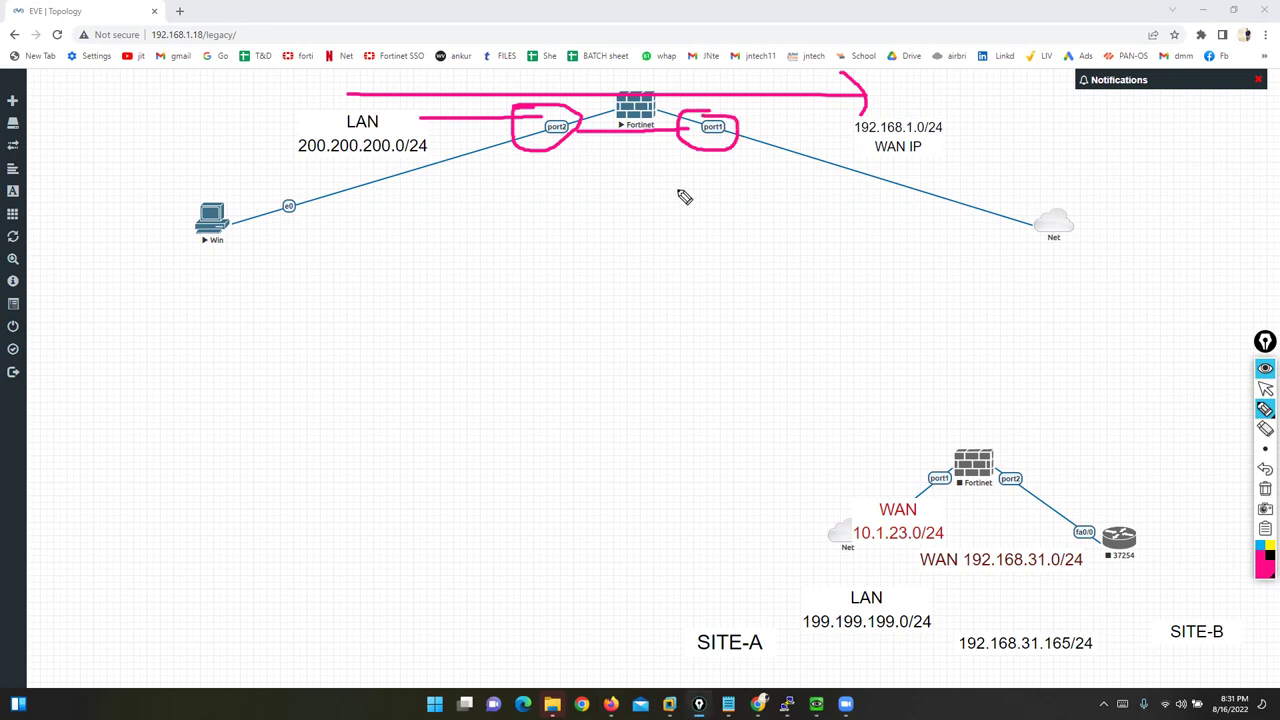
click(1265, 388)
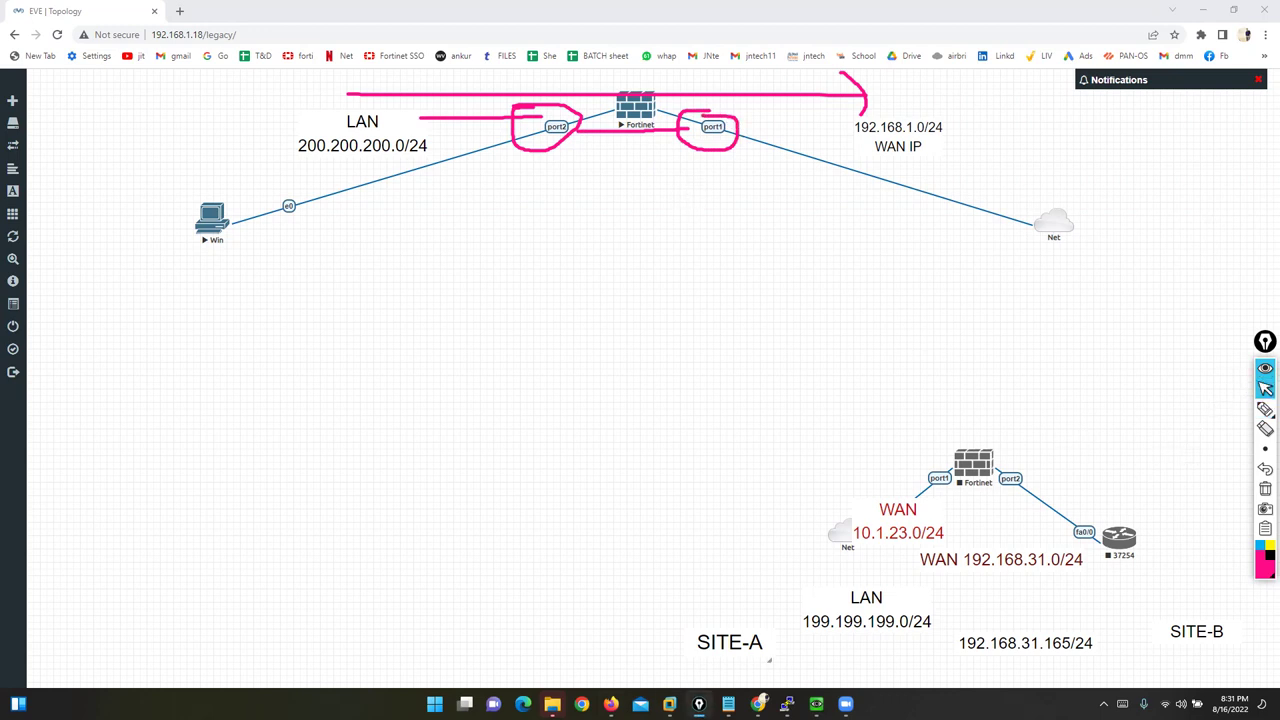
click(611, 704)
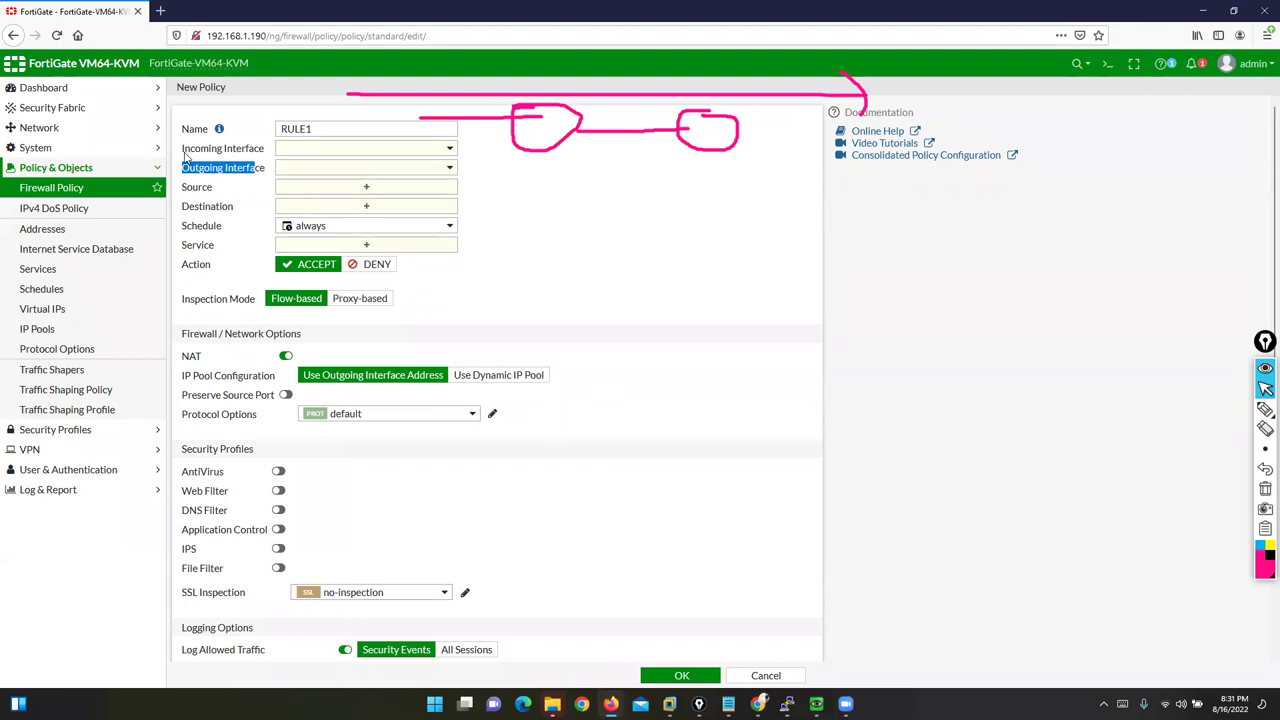
Step: Set RULE1's incoming interface to LAN (port2) and outgoing interface to WAN (port1)
drag(184, 156, 268, 158)
drag(184, 170, 259, 172)
click(385, 150)
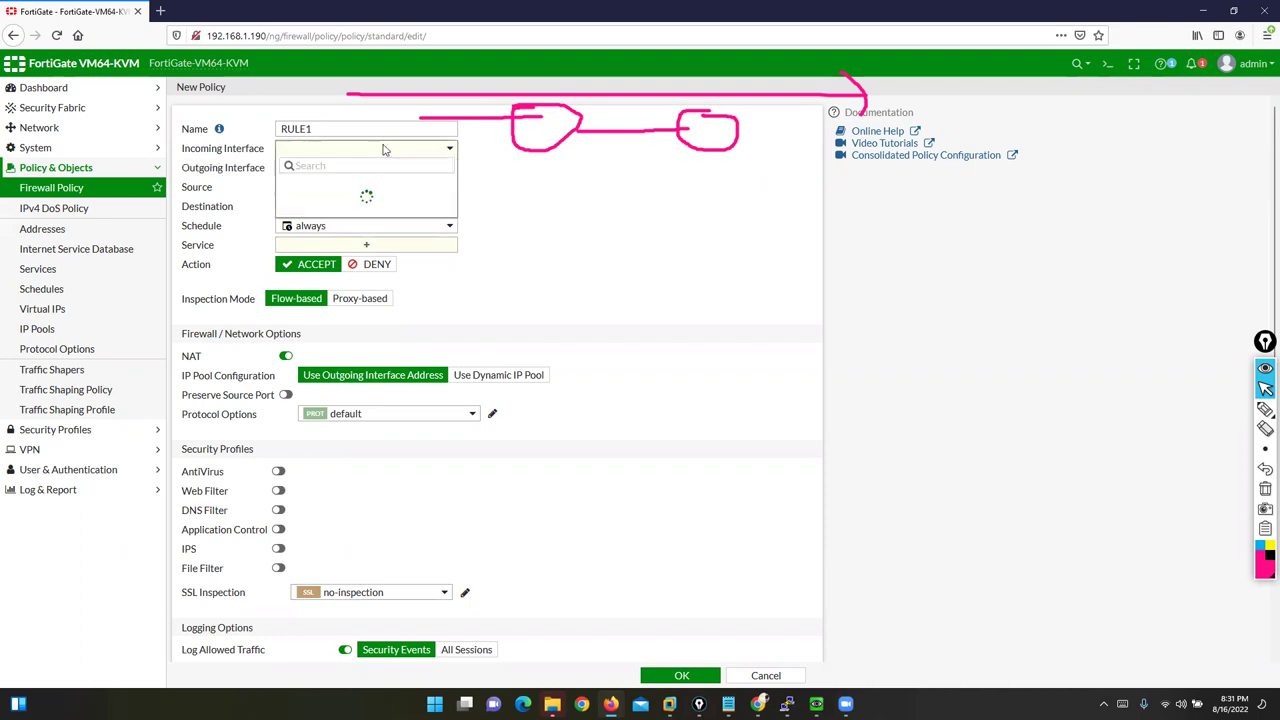
click(342, 204)
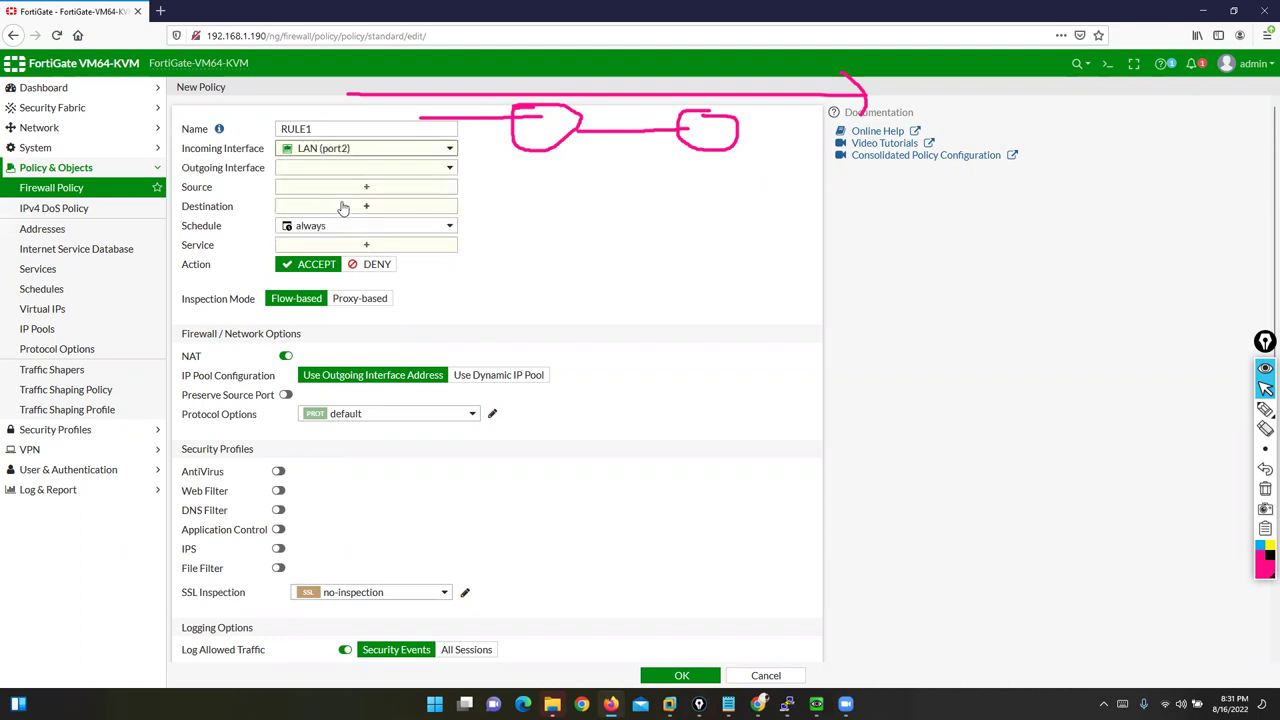
click(378, 169)
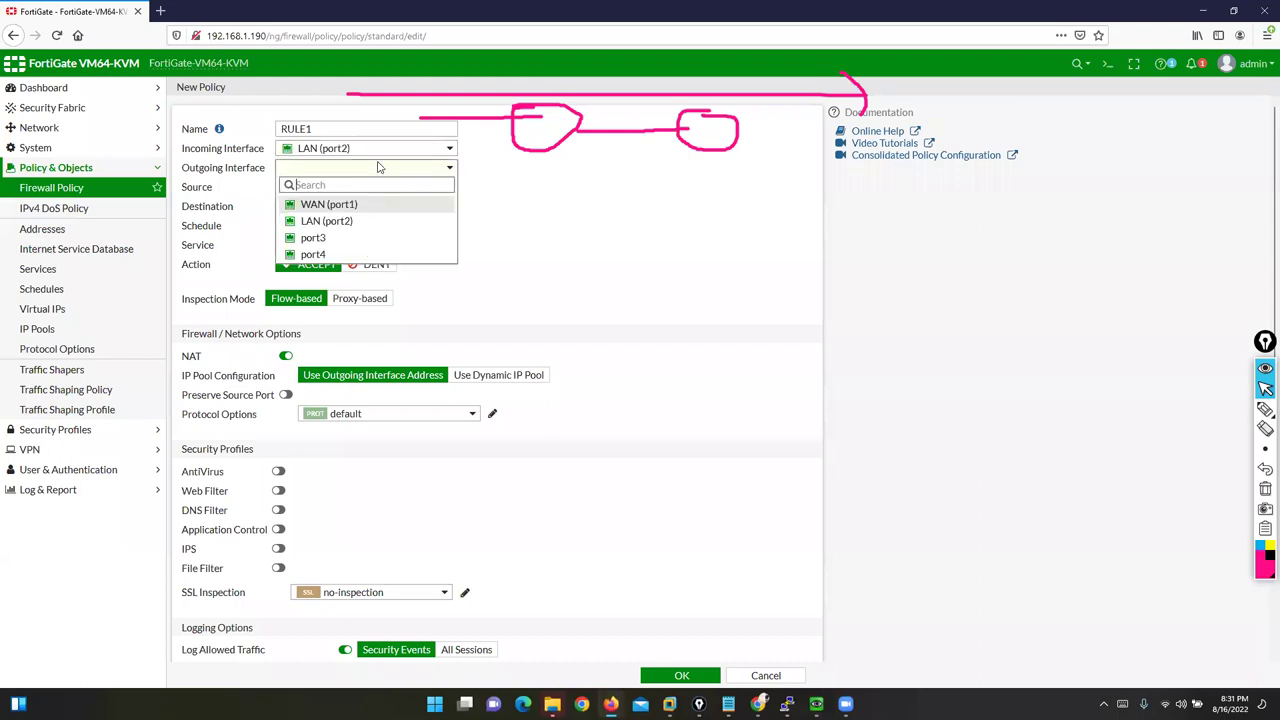
click(340, 205)
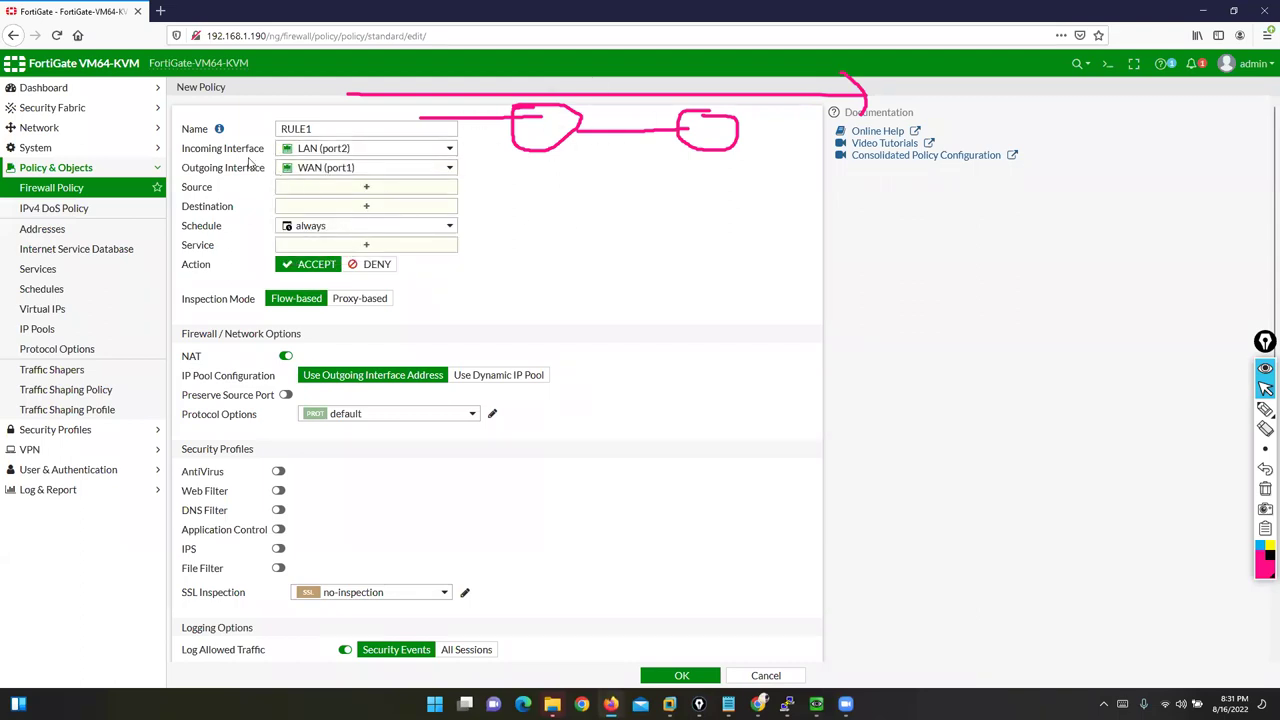
Step: Highlight the Incoming Interface, Outgoing Interface and Source labels, then clear the annotations
double_click(199, 150)
drag(235, 150, 262, 151)
drag(188, 172, 258, 175)
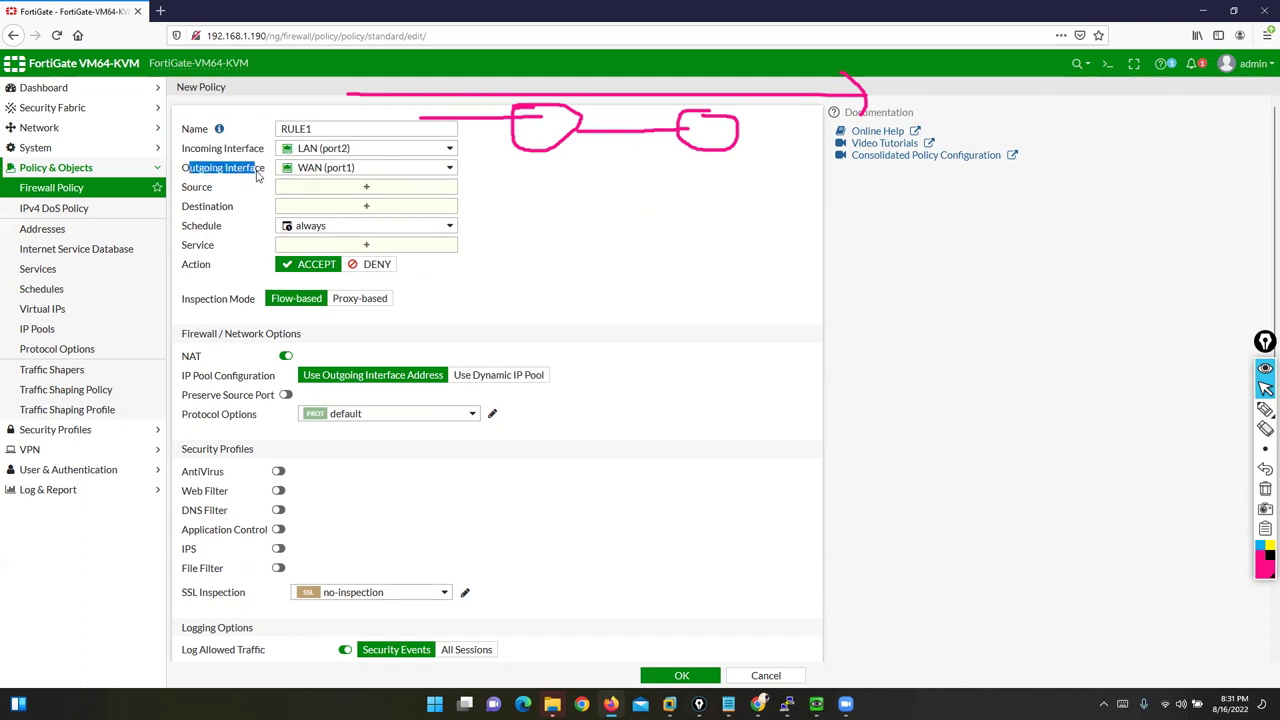
drag(183, 150, 262, 150)
drag(183, 190, 218, 190)
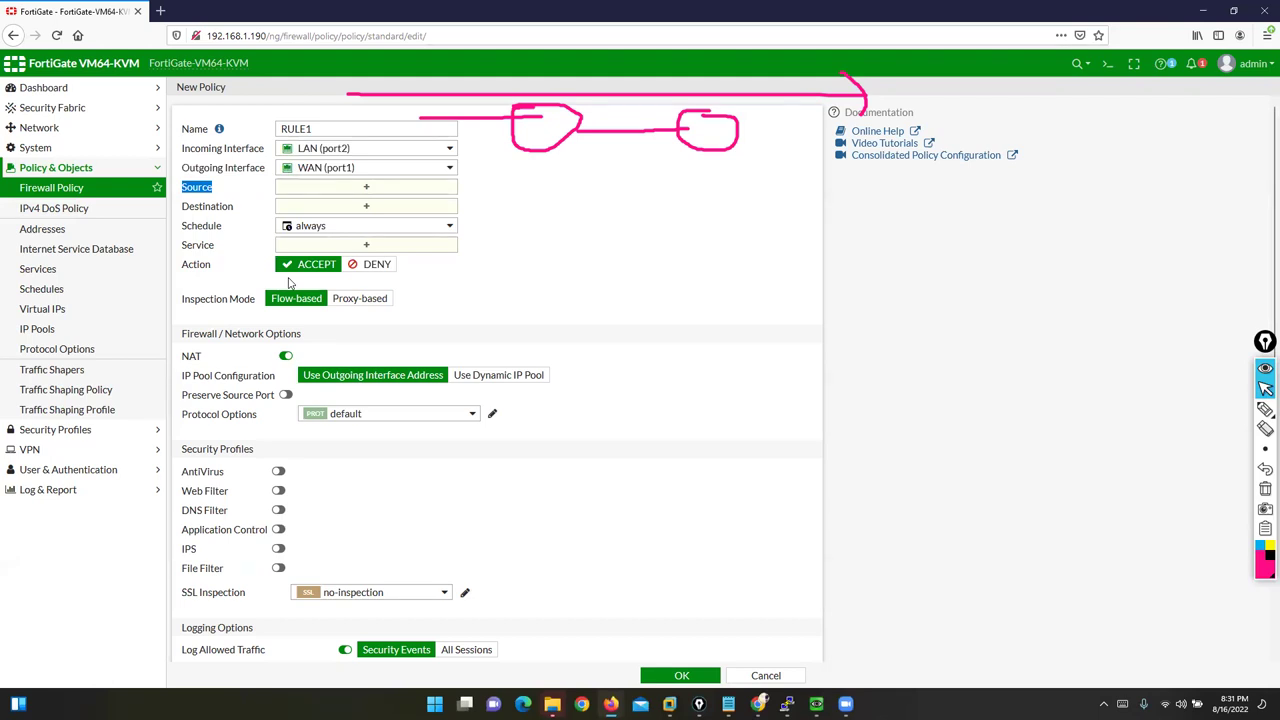
click(1265, 488)
Step: Open the Source address entries and annotate the Address category and list of available addresses
click(364, 188)
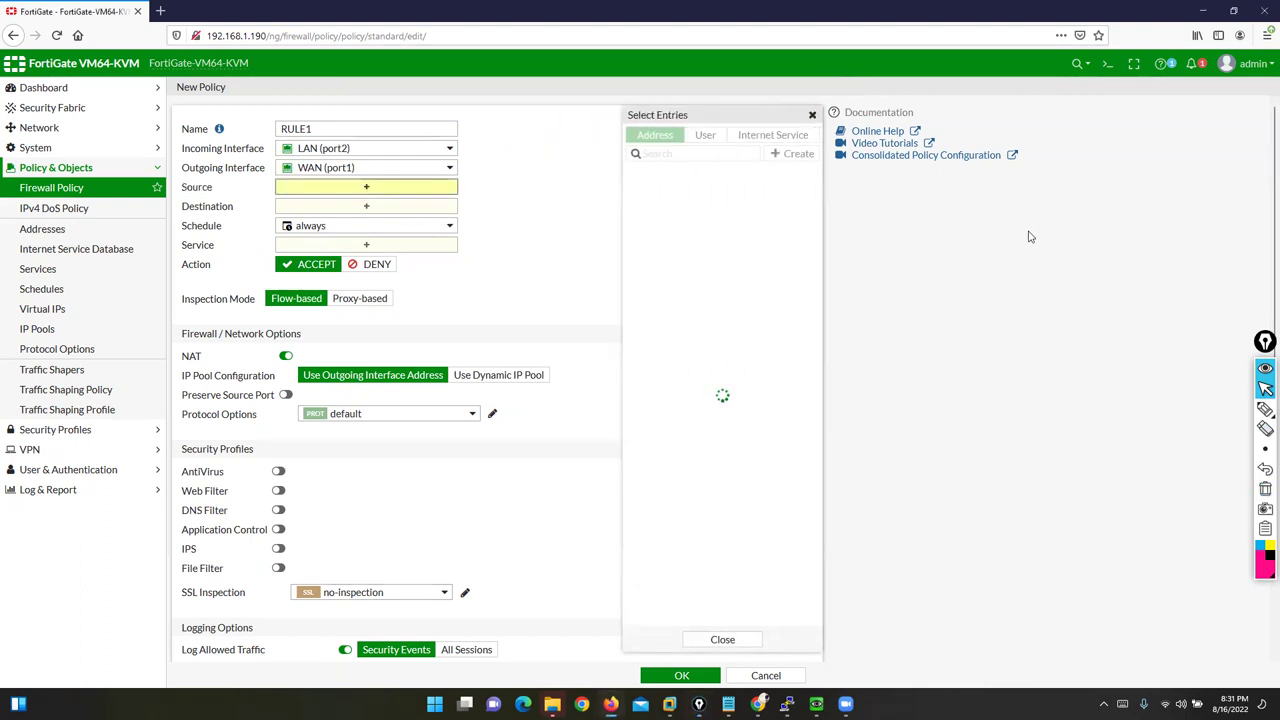
click(1265, 408)
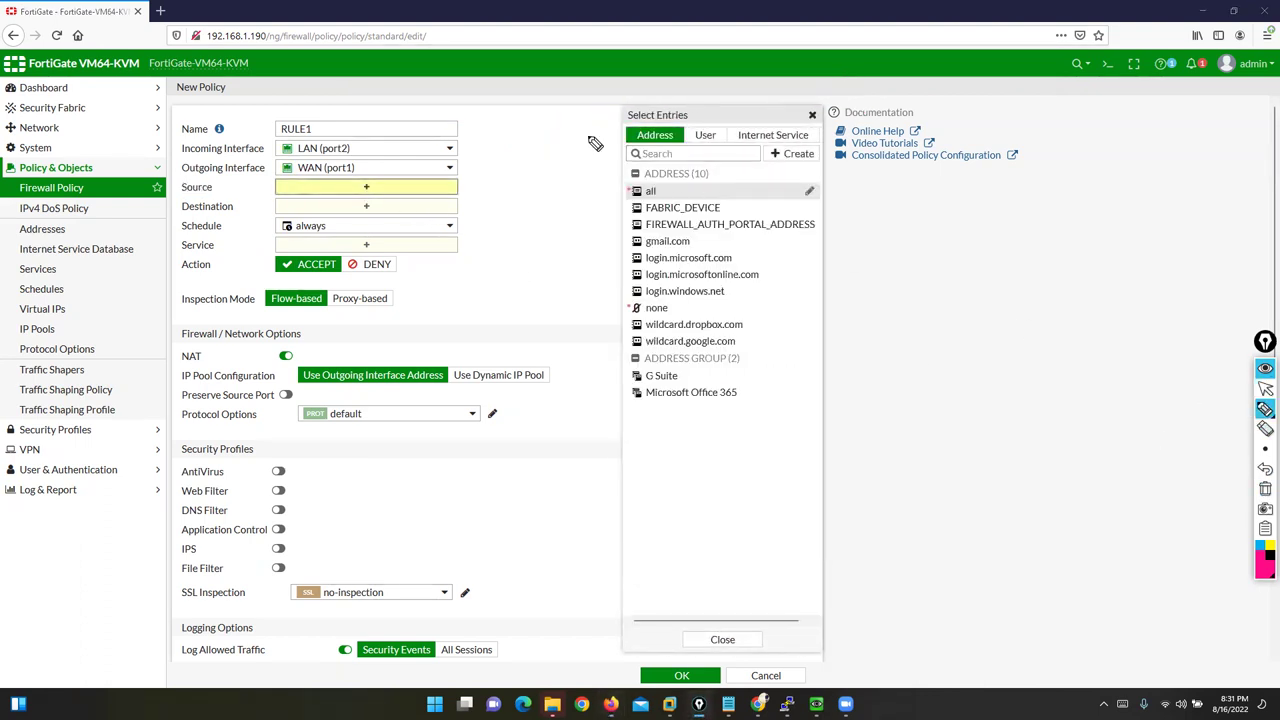
mouse_move(436, 123)
mouse_down()
mouse_move(615, 100)
mouse_move(640, 113)
mouse_up()
mouse_move(840, 62)
mouse_down()
mouse_move(760, 63)
mouse_move(713, 128)
mouse_up()
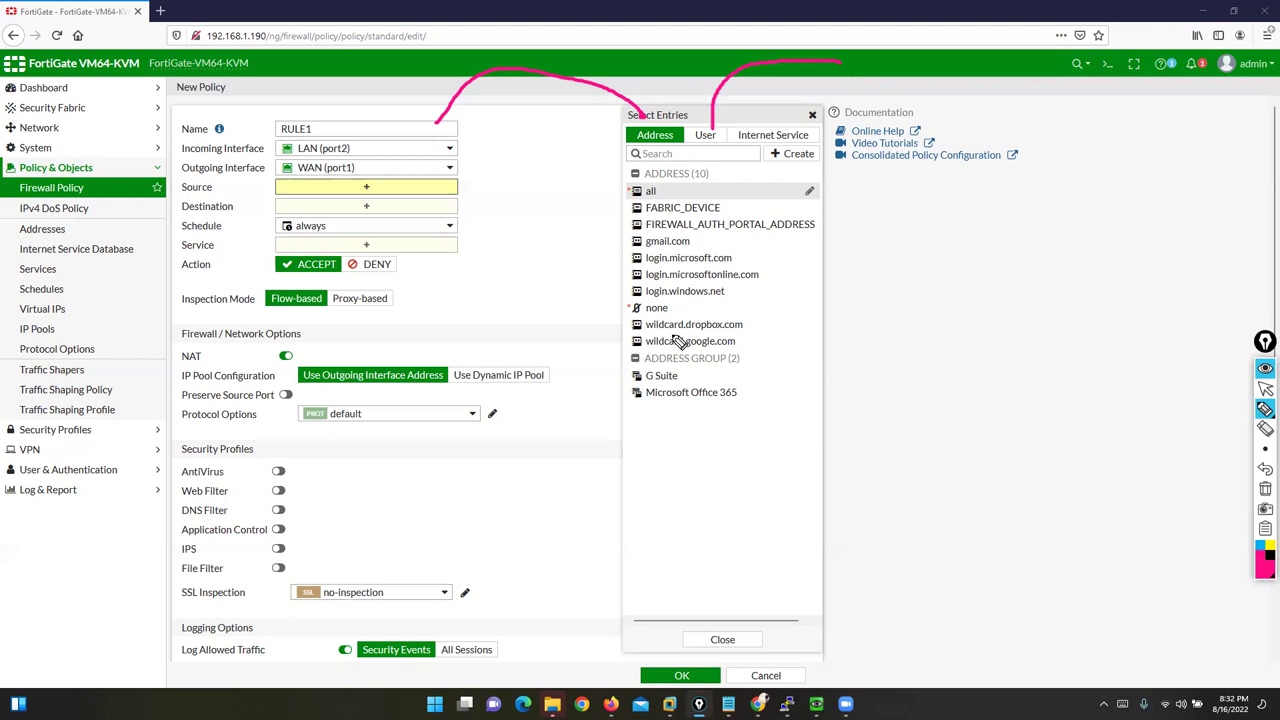
drag(605, 128, 626, 116)
drag(707, 119, 727, 117)
click(1265, 488)
mouse_move(610, 147)
mouse_down()
mouse_move(697, 135)
mouse_move(660, 117)
mouse_move(620, 128)
mouse_move(615, 150)
mouse_up()
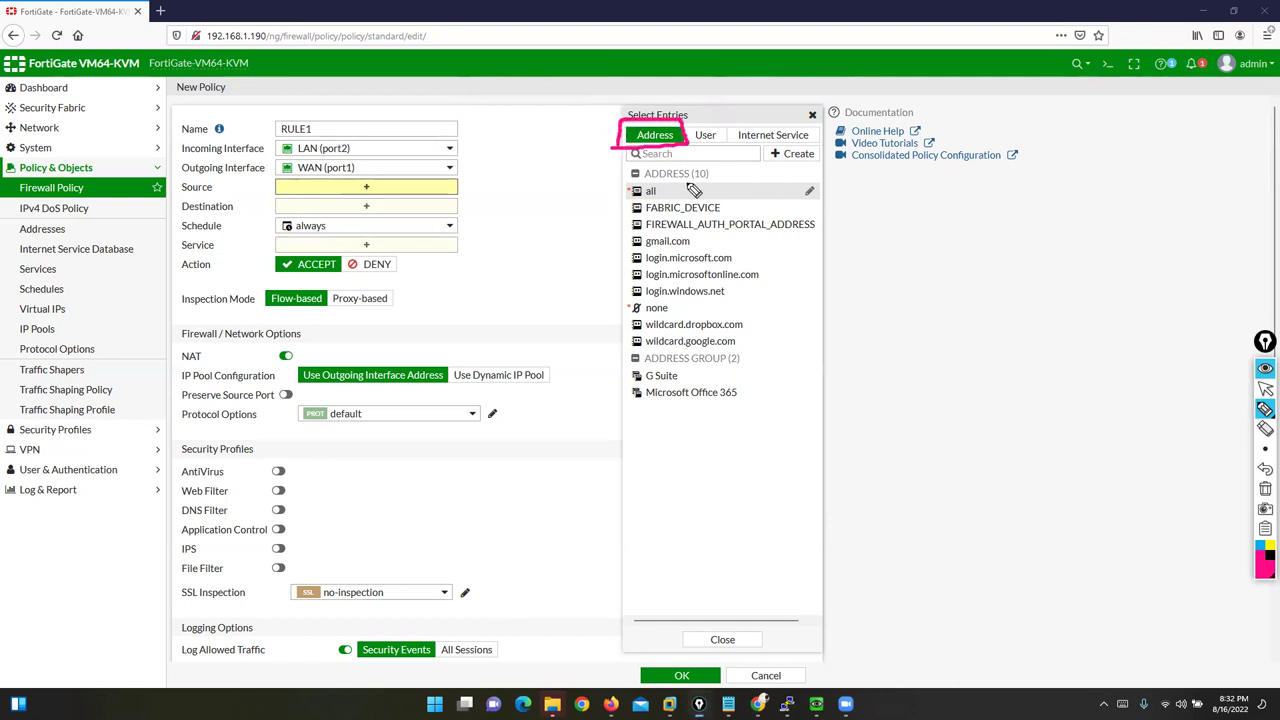
mouse_move(797, 158)
mouse_down()
mouse_move(640, 165)
mouse_move(605, 364)
mouse_move(628, 428)
mouse_up()
mouse_move(718, 425)
mouse_down()
mouse_move(923, 266)
mouse_move(814, 165)
mouse_move(776, 165)
mouse_up()
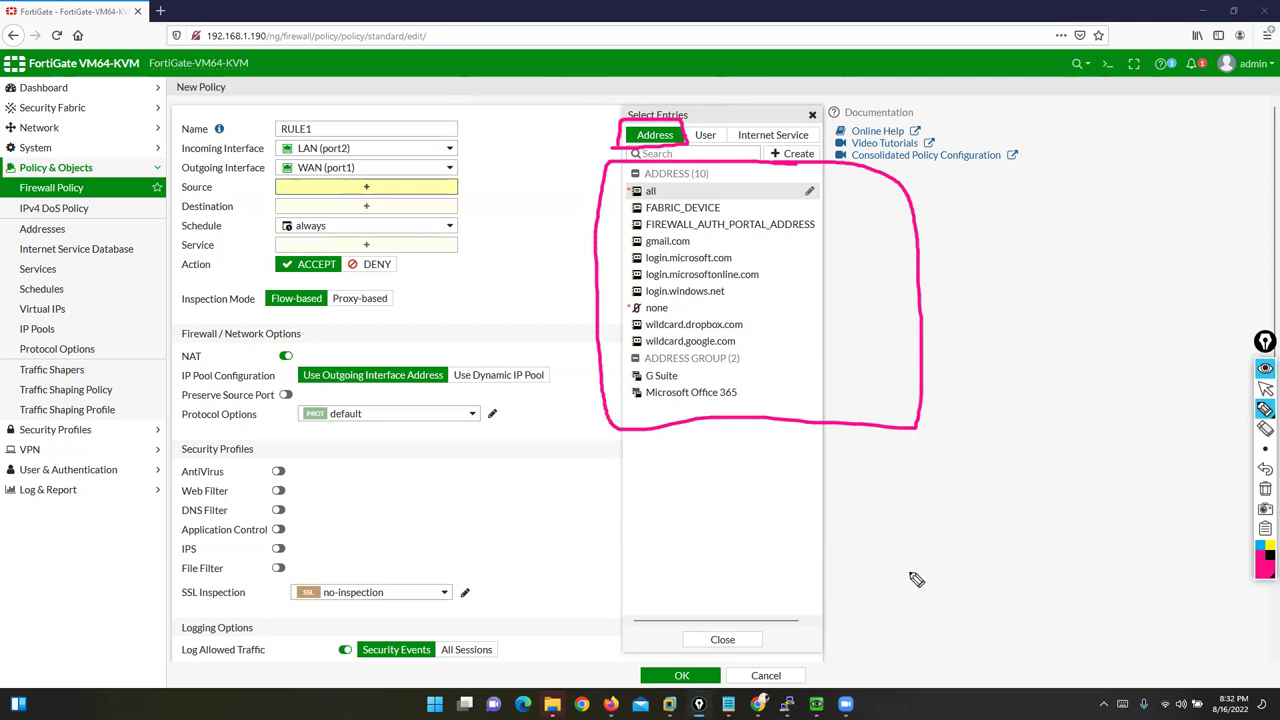
mouse_move(750, 228)
mouse_down()
mouse_move(747, 318)
mouse_move(704, 394)
mouse_up()
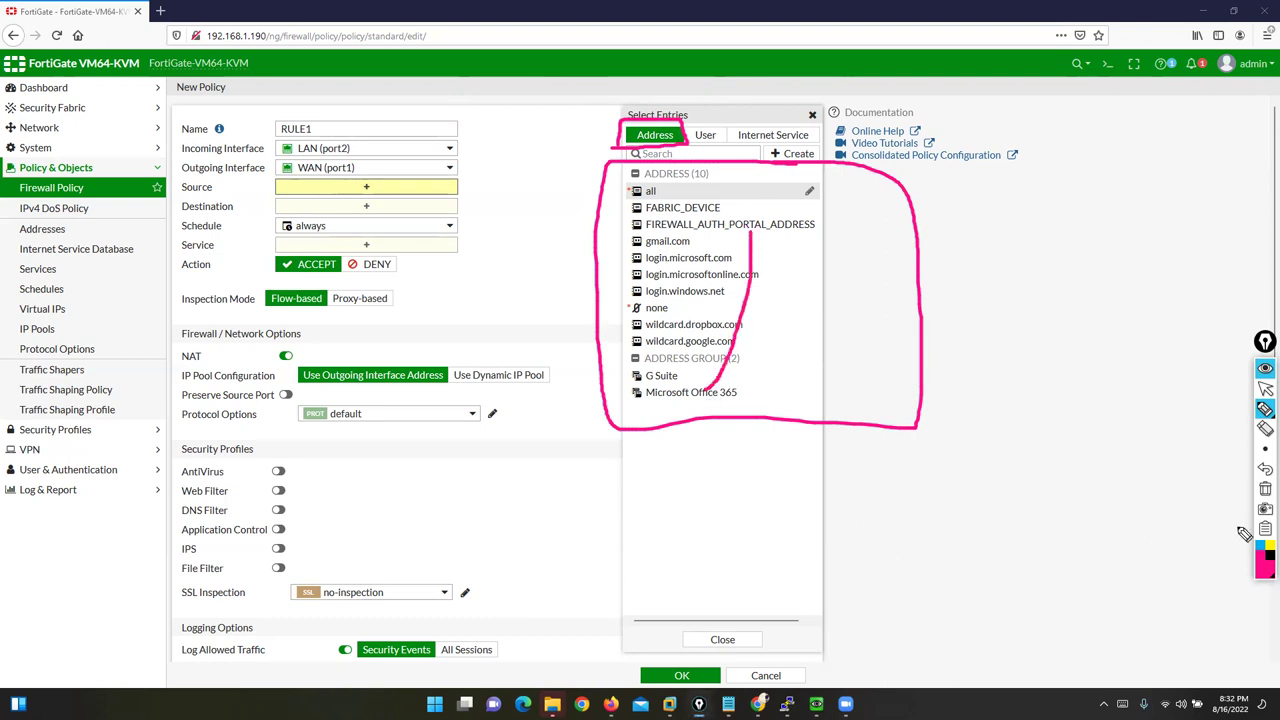
click(1265, 488)
click(1265, 388)
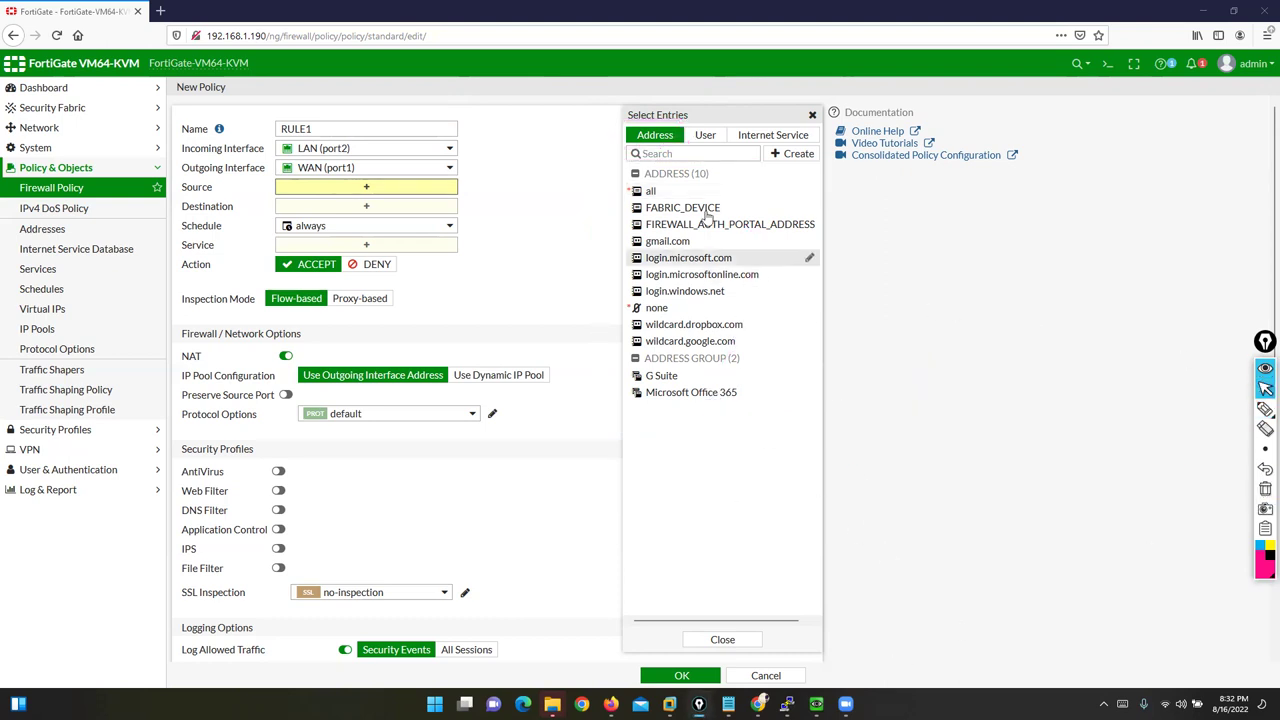
Step: Add the all address (0.0.0.0/0) as RULE1's source
mouse_move(652, 194)
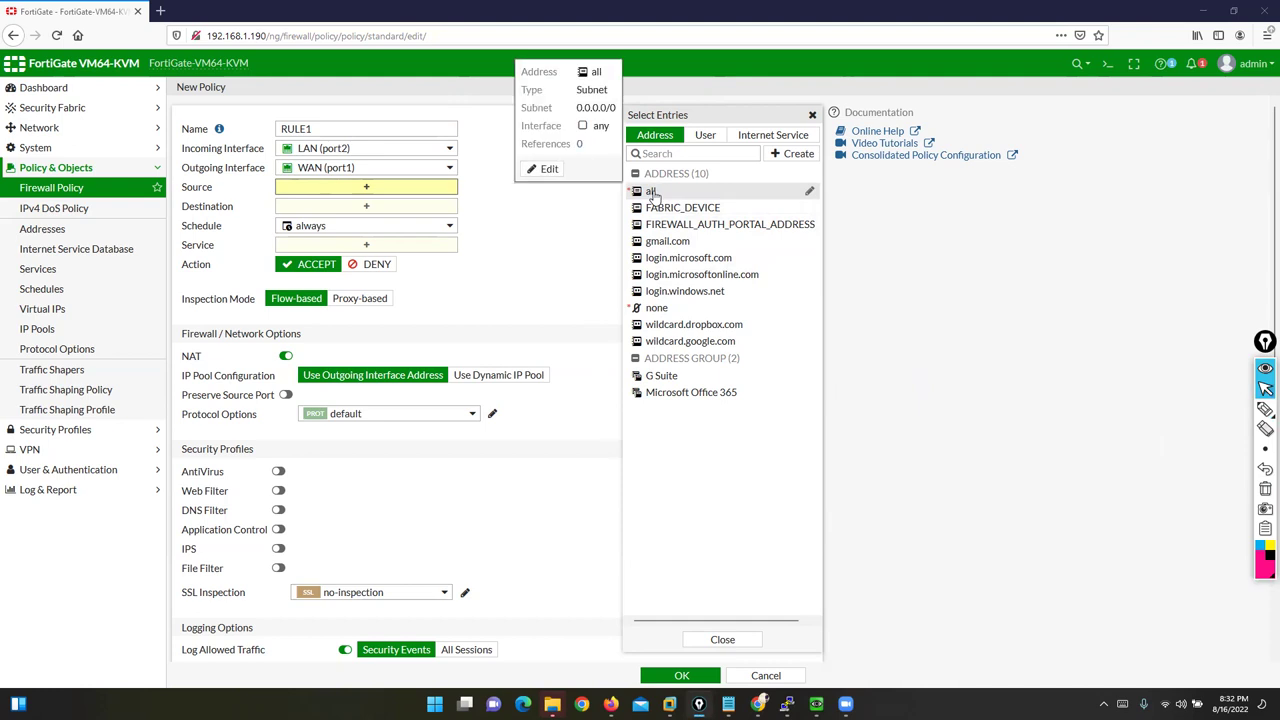
click(652, 192)
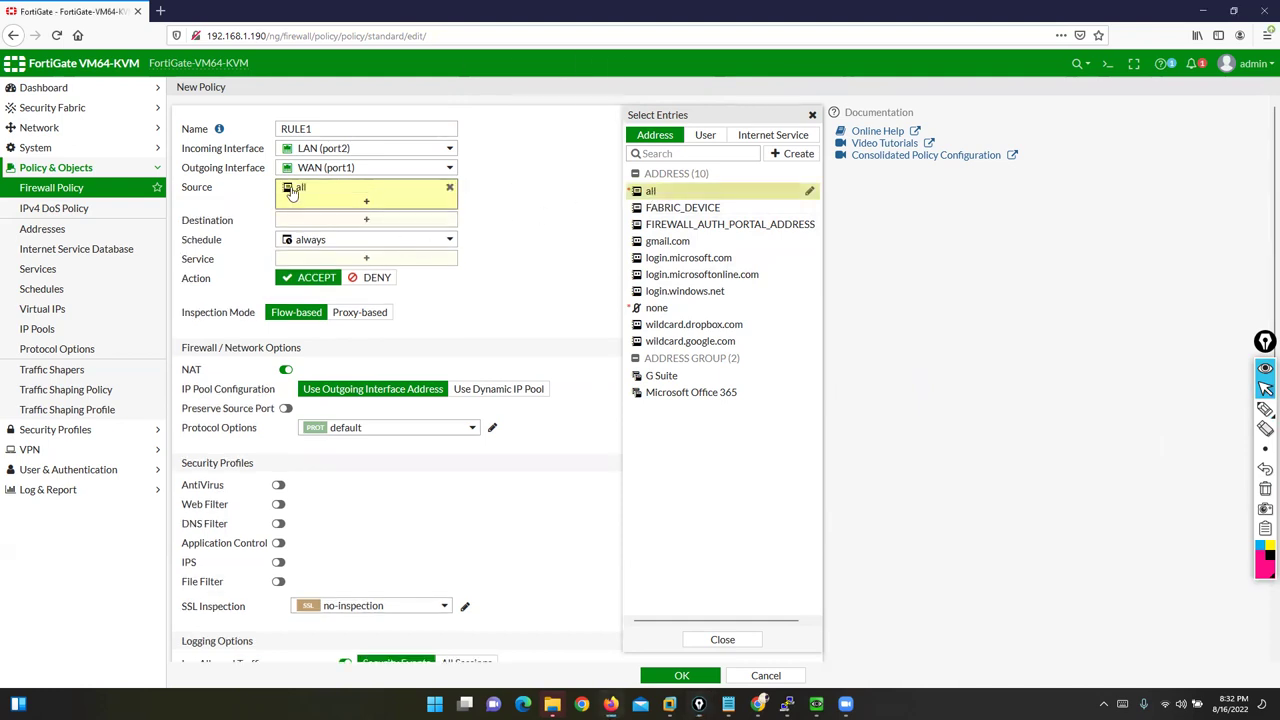
mouse_move(292, 193)
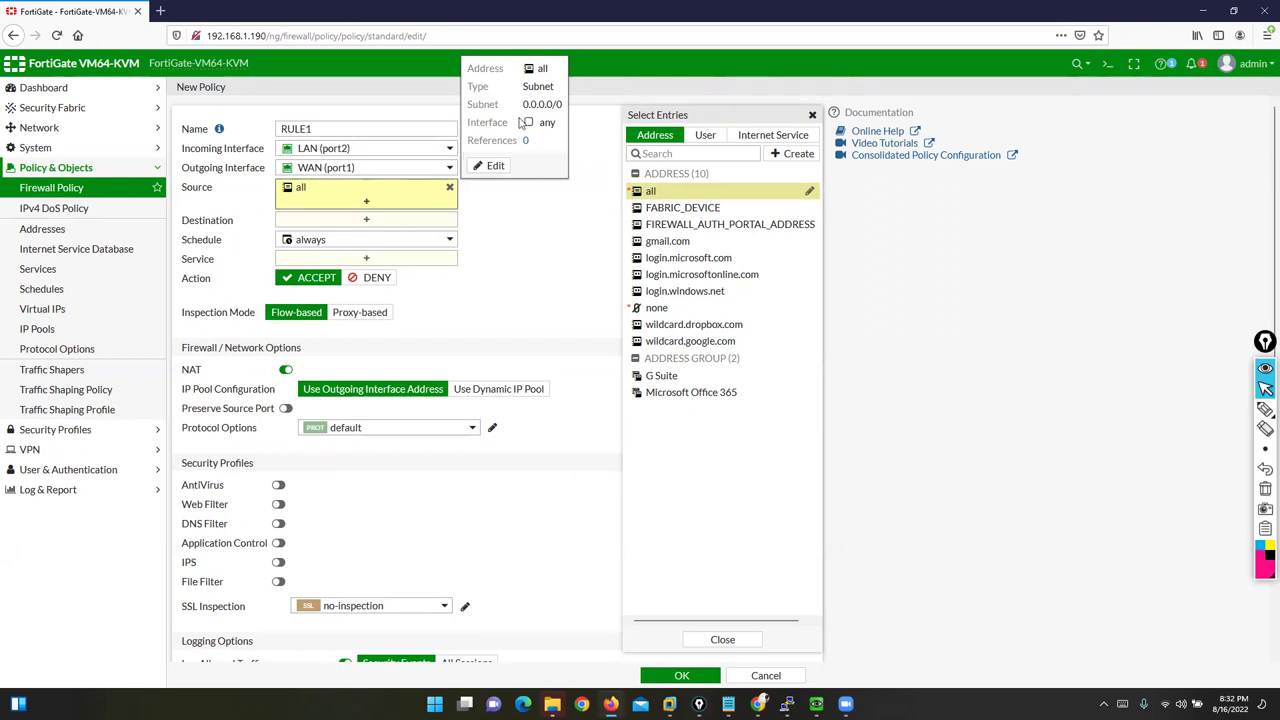
drag(524, 106, 560, 127)
click(229, 227)
Step: Point out the Incoming Interface label and remove all from the source addresses
drag(183, 148, 328, 152)
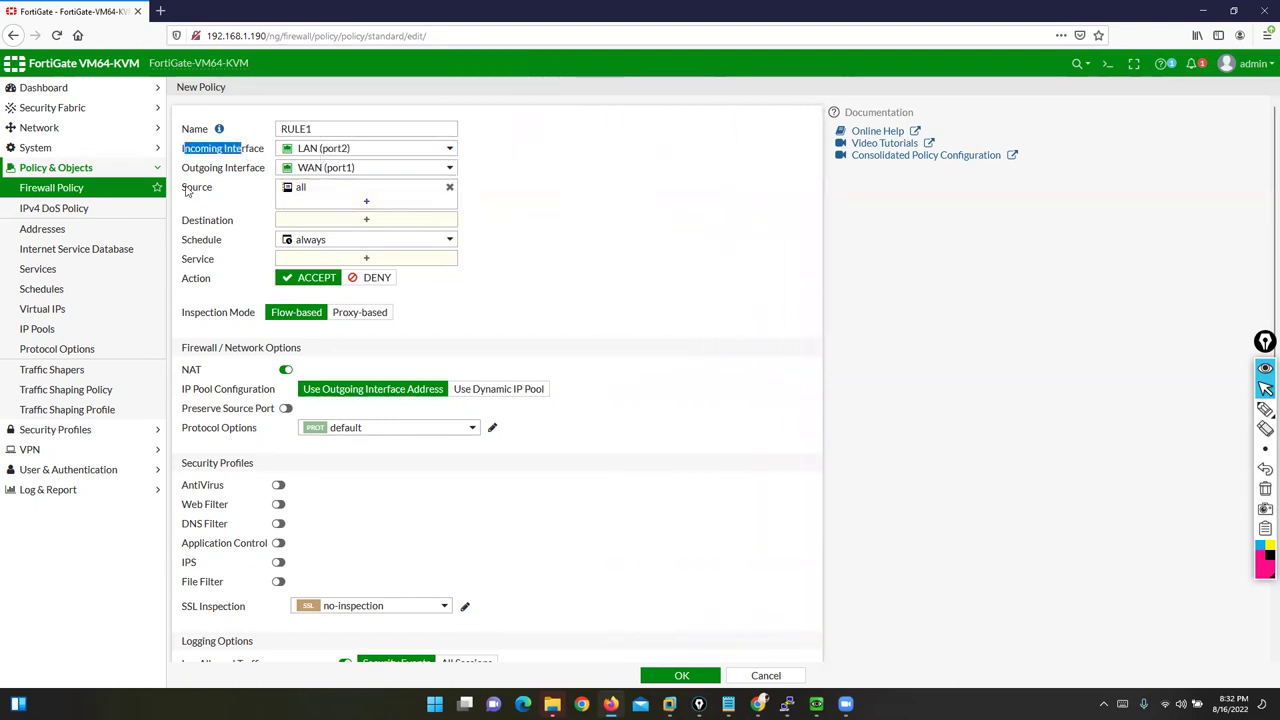
mouse_move(301, 196)
click(214, 171)
drag(186, 153, 359, 151)
mouse_move(303, 196)
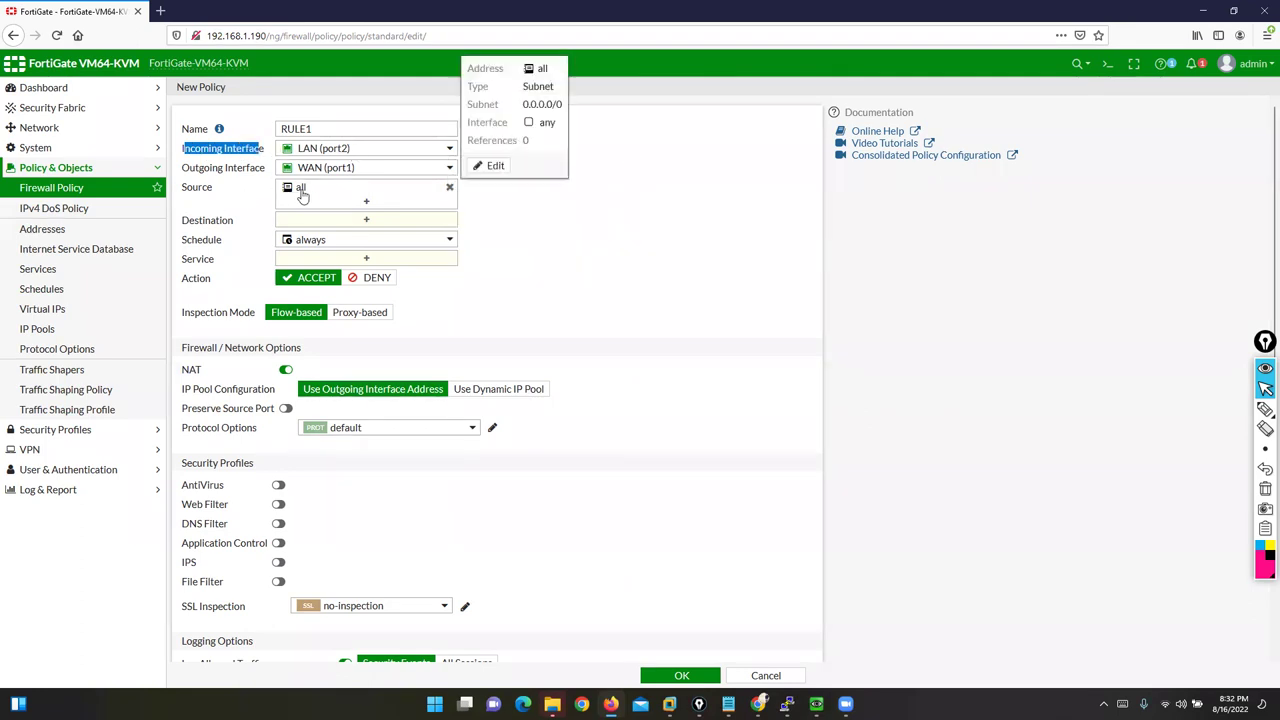
click(449, 188)
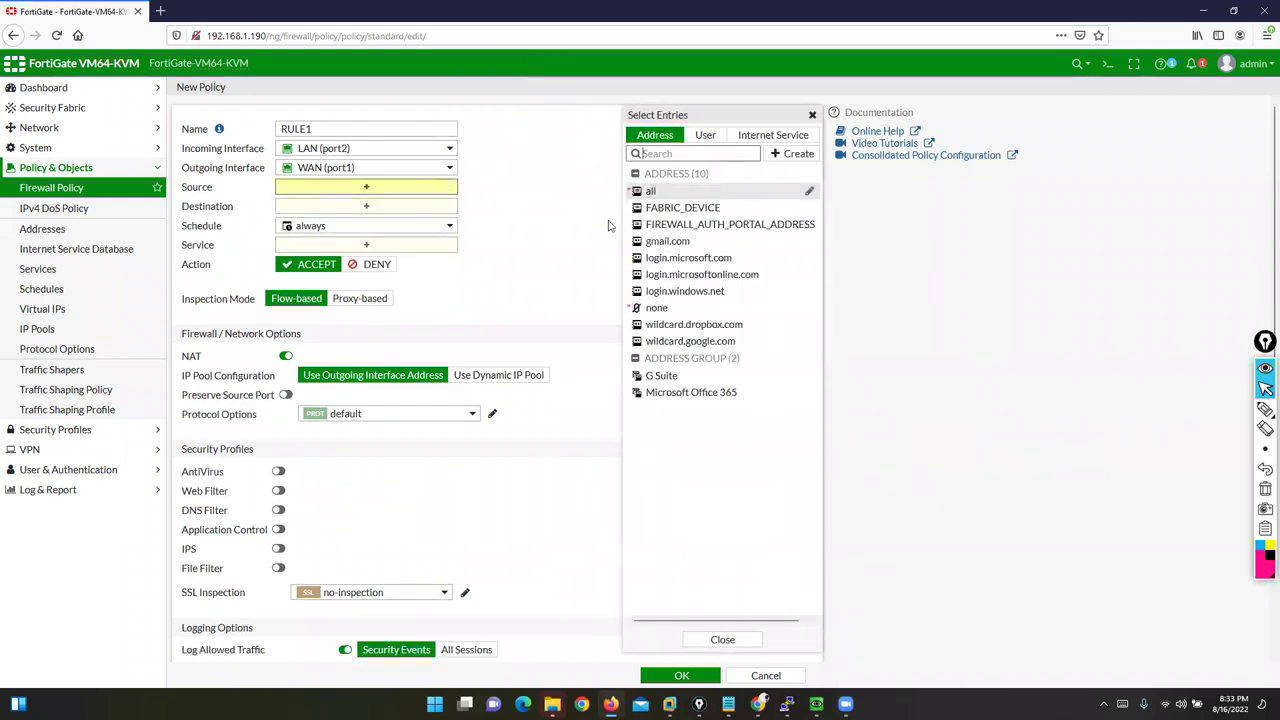
Step: Start a new Subnet-type address named LAN-NET
click(792, 156)
click(658, 195)
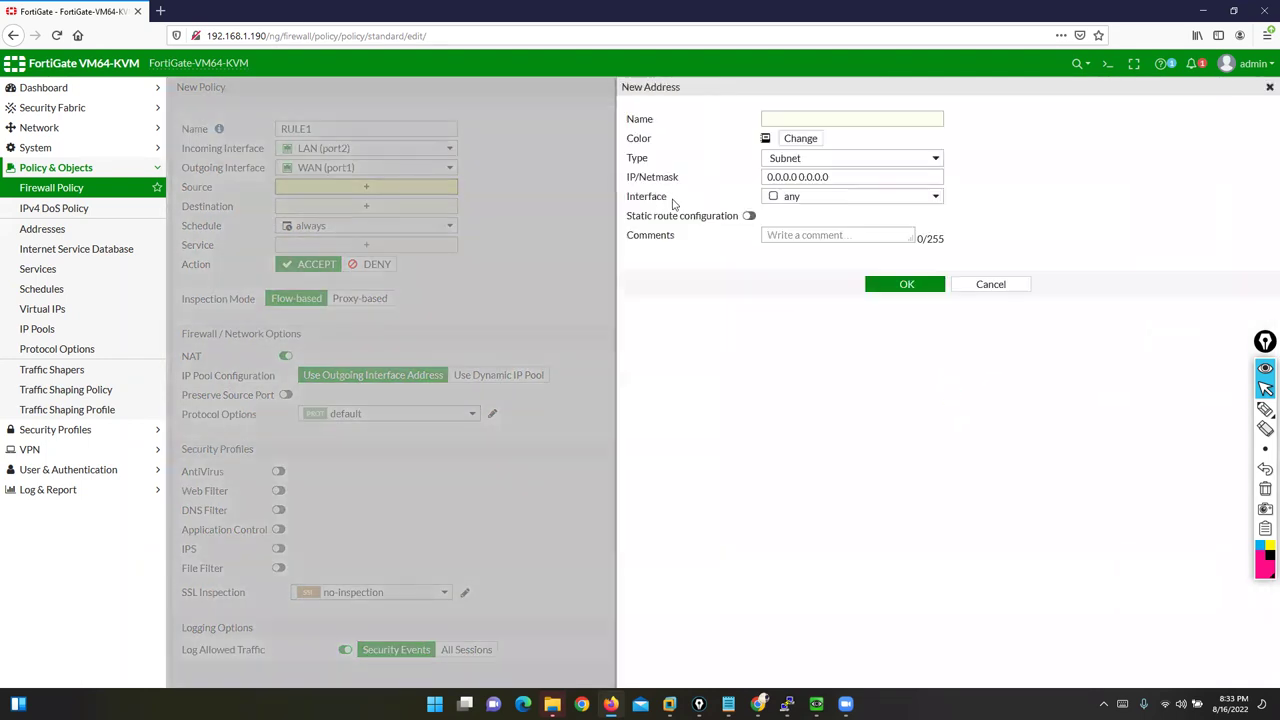
click(895, 162)
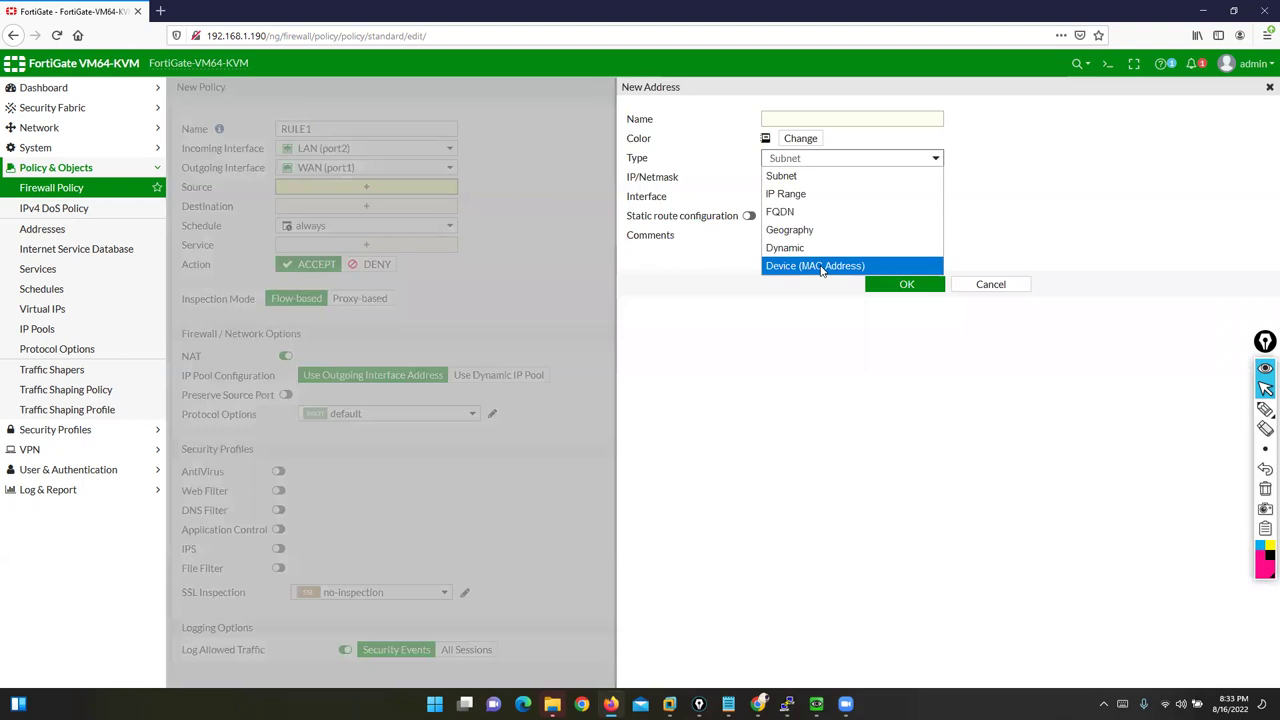
click(796, 176)
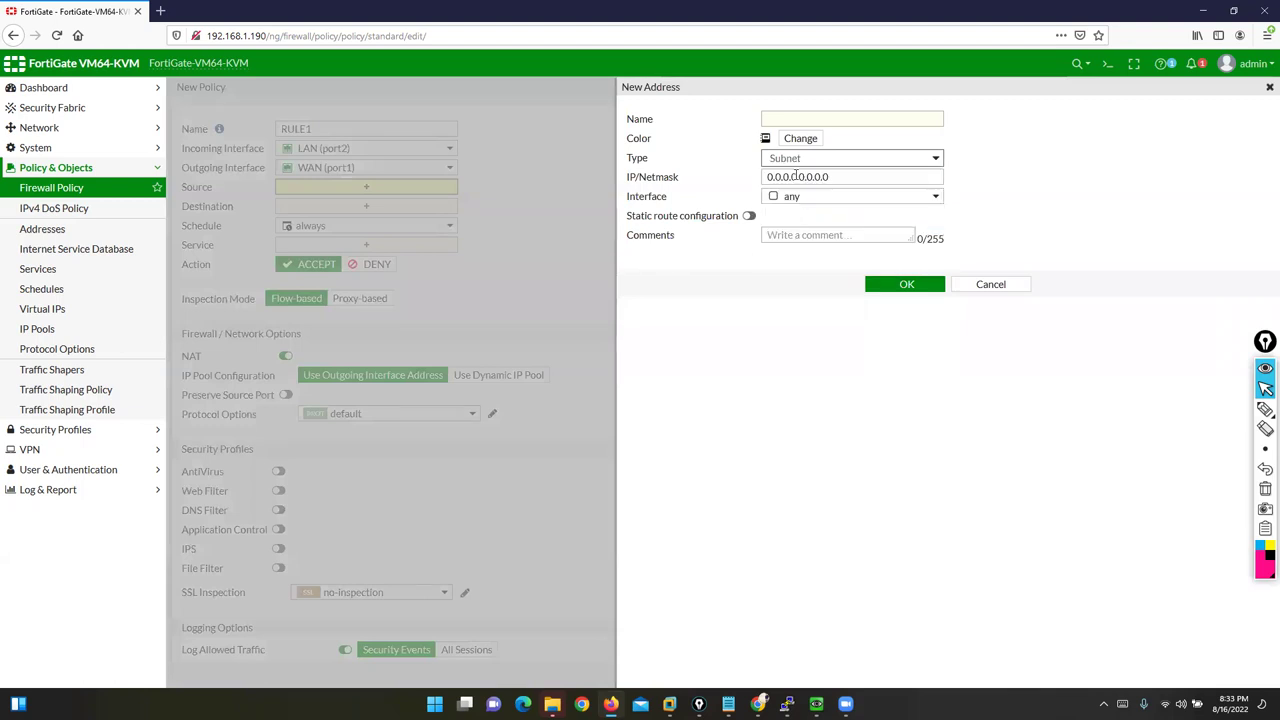
click(796, 118)
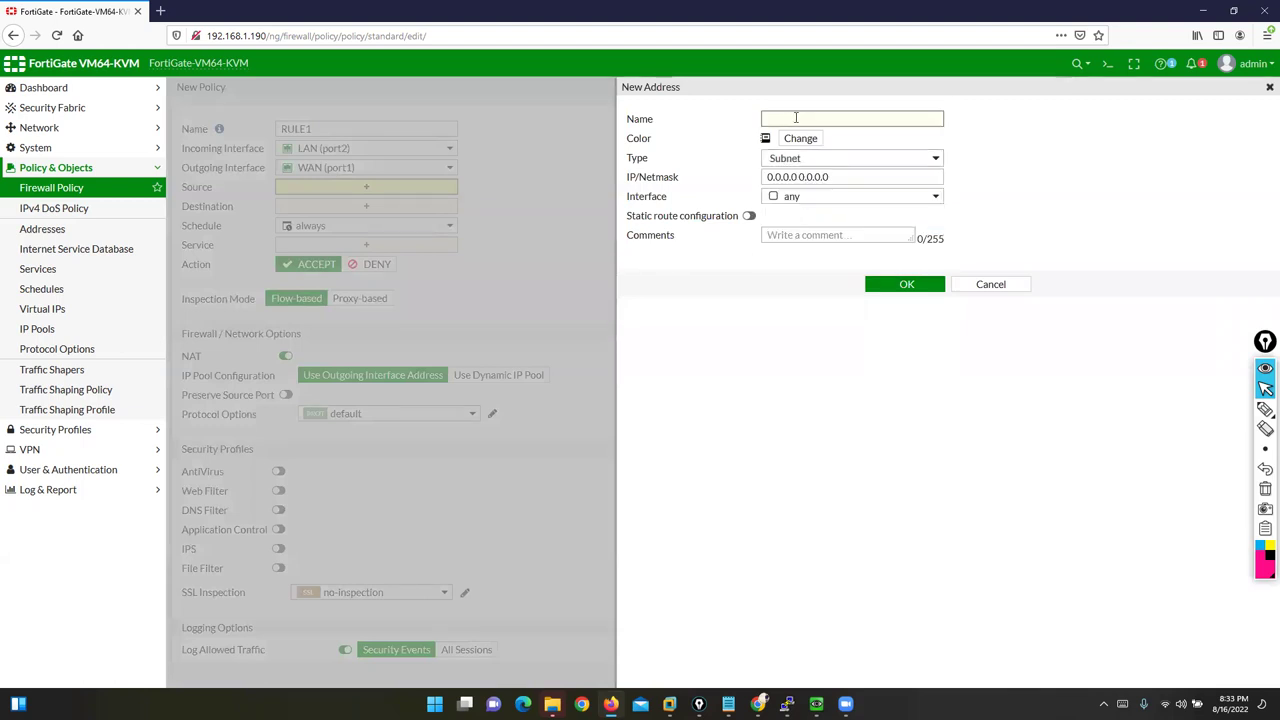
text(lan-ne)
key(BackSpace)
key(BackSpace)
key(BackSpace)
key(BackSpace)
key(BackSpace)
key(BackSpace)
text(LAN-NET)
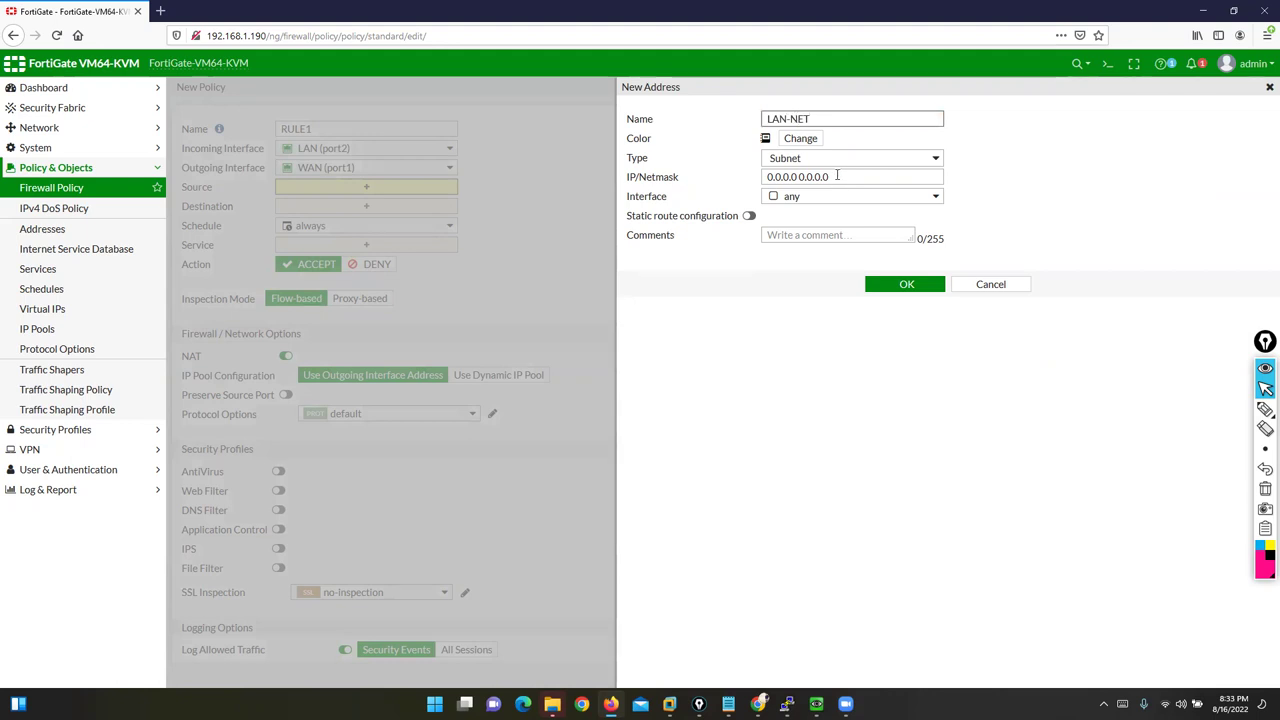
Step: Give LAN-NET the subnet 200.200.200.0/24 and save it
drag(837, 175, 741, 175)
text(2)
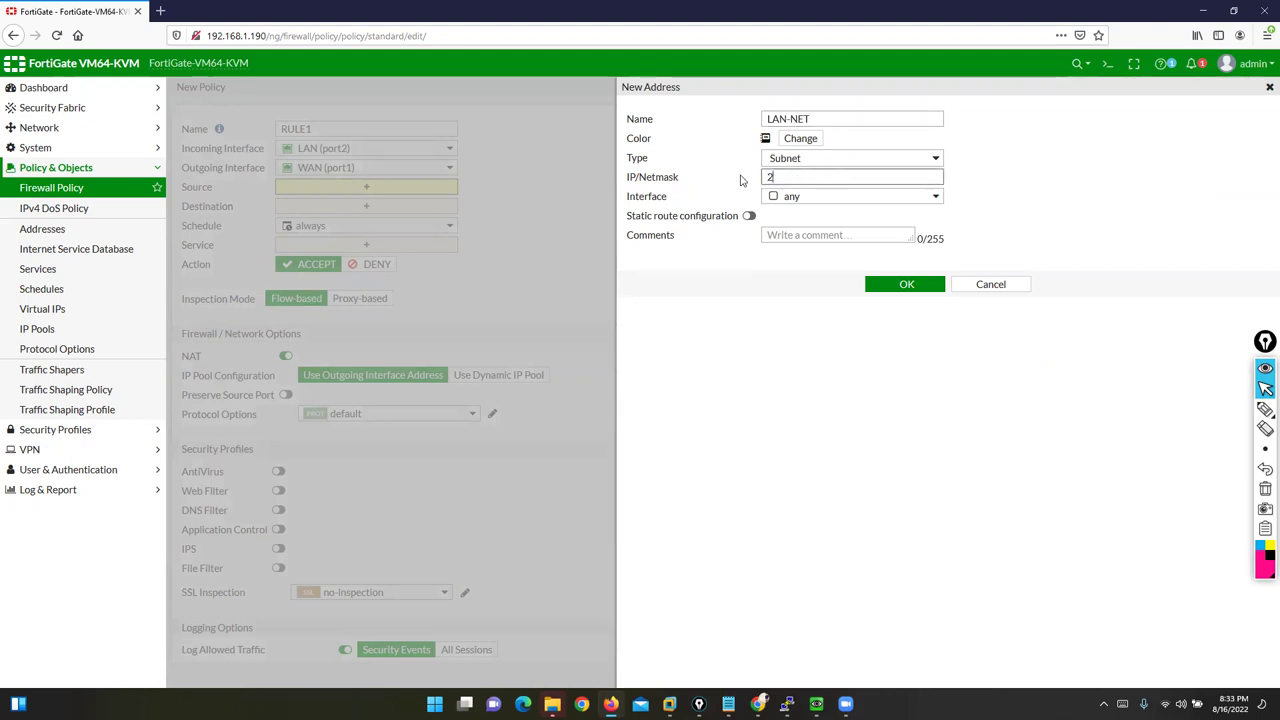
text(00.200.200.0/24)
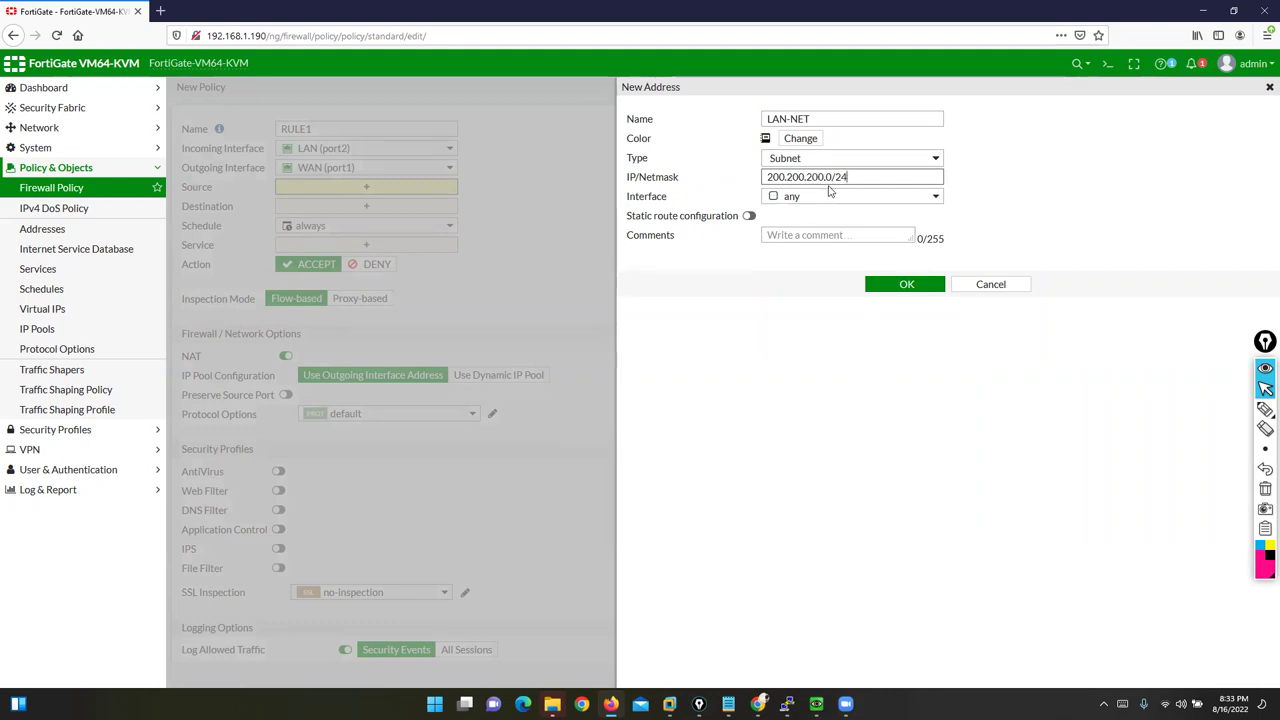
drag(852, 176, 764, 175)
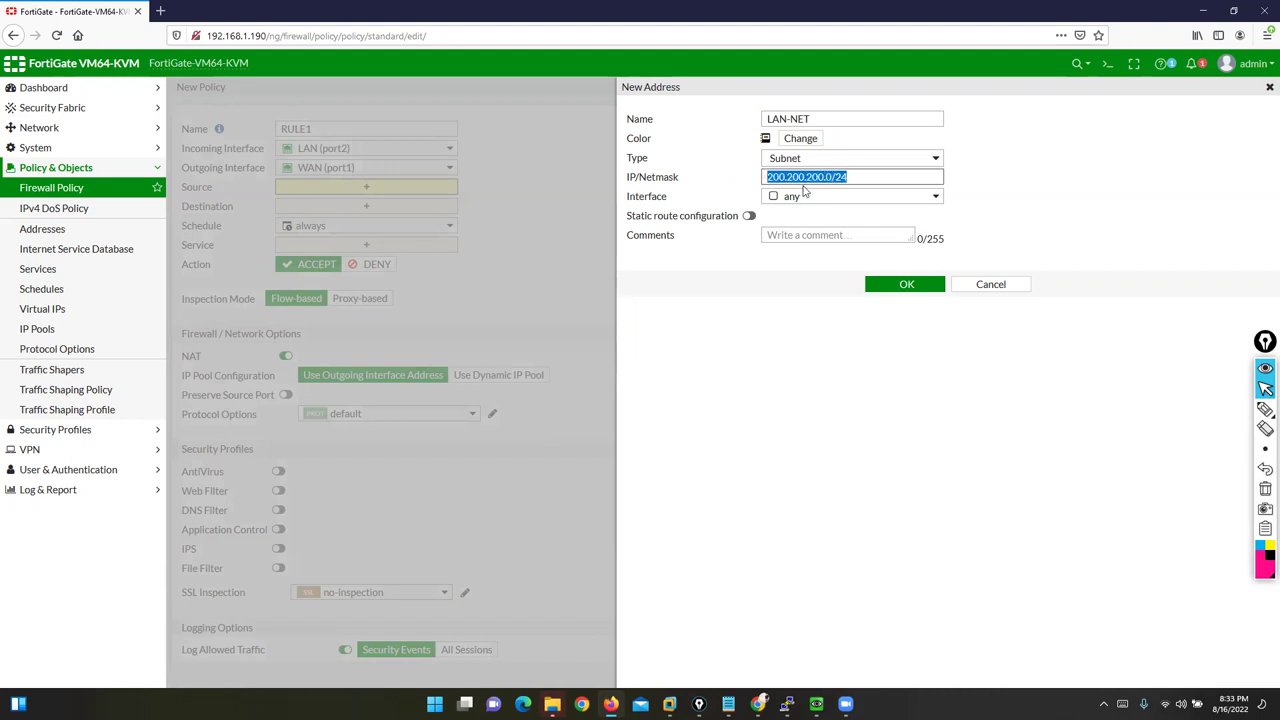
drag(634, 164, 789, 168)
drag(858, 174, 762, 176)
drag(813, 118, 763, 119)
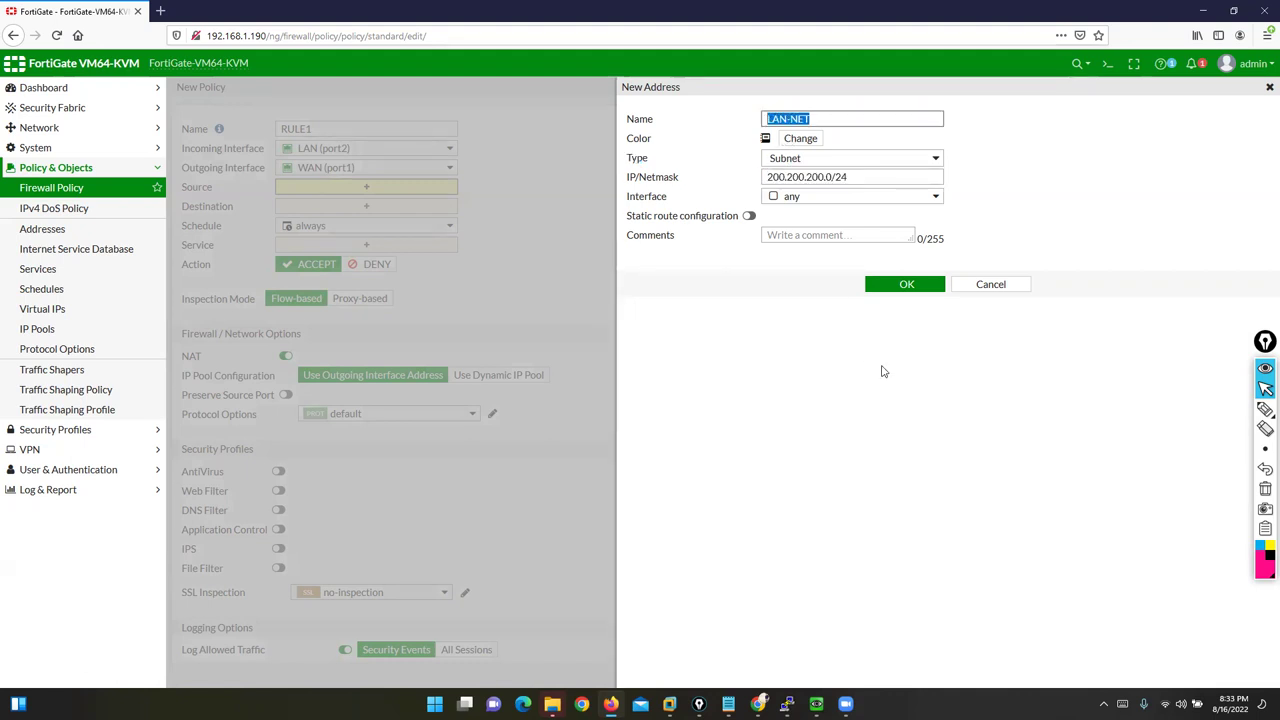
click(903, 284)
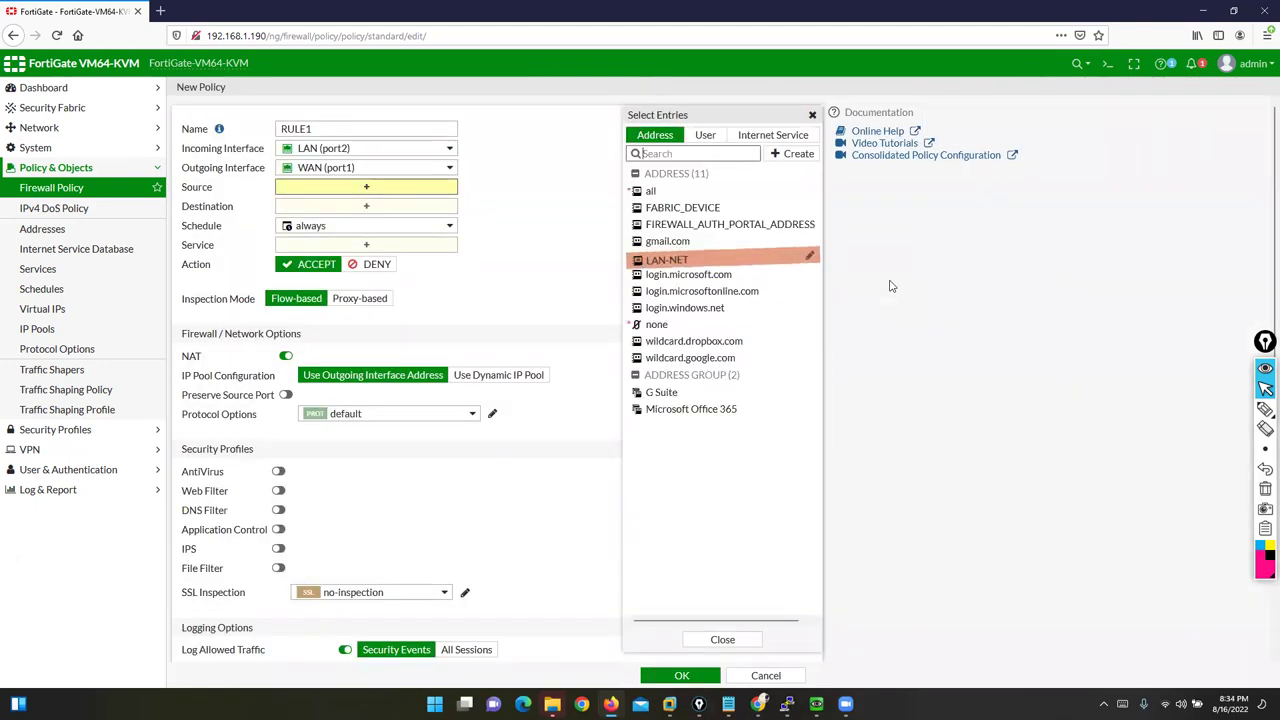
Step: Add LAN-NET as the source, inspect its 200.200.200.0/24 subnet, then remove it
click(667, 258)
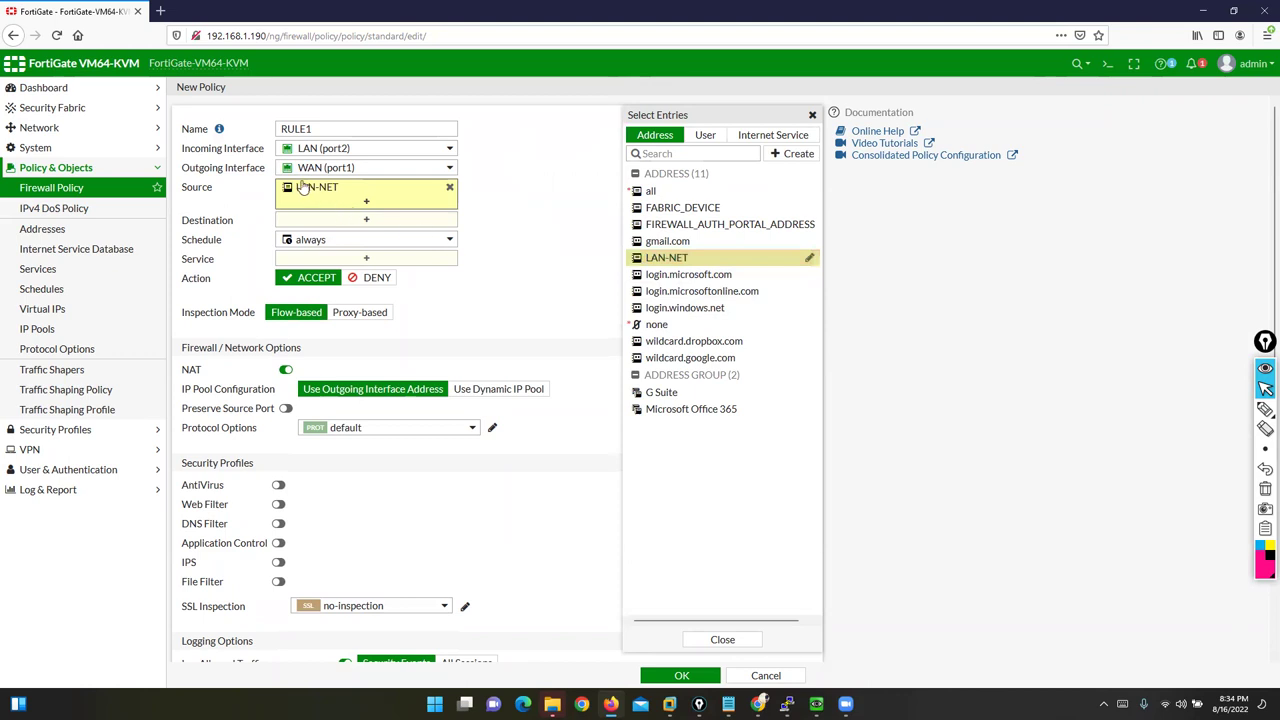
drag(184, 150, 265, 152)
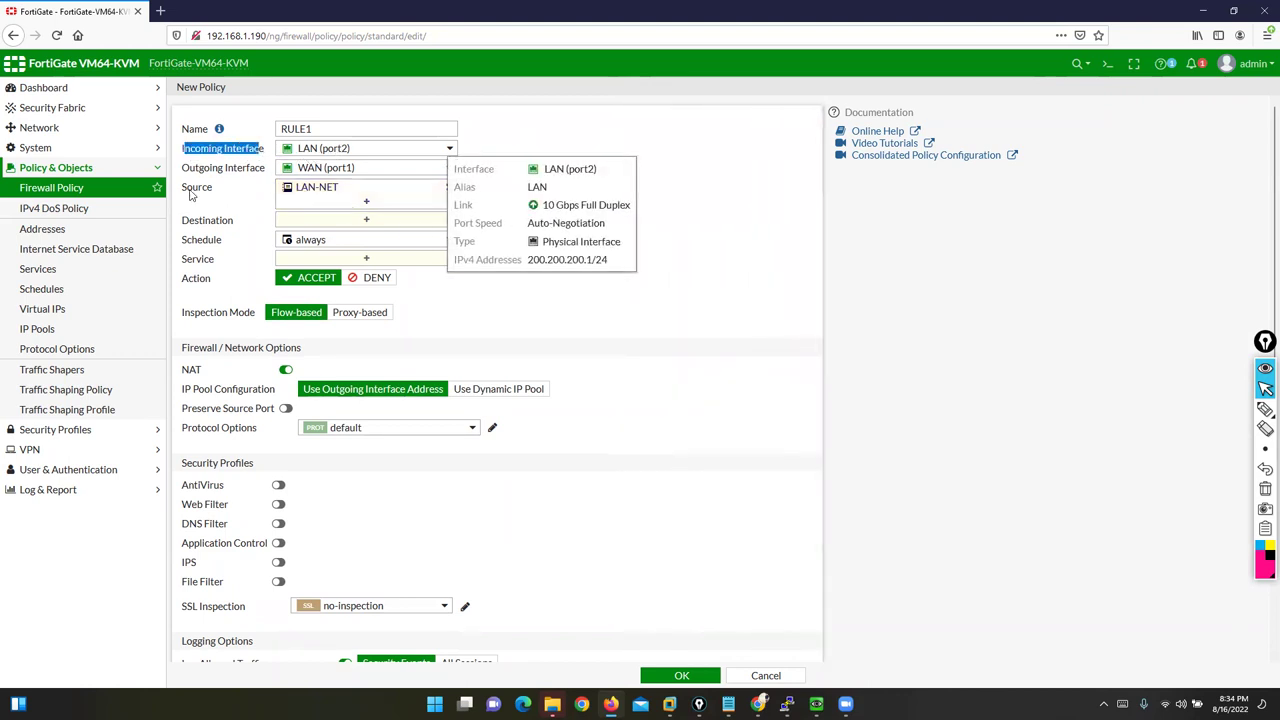
drag(182, 190, 218, 194)
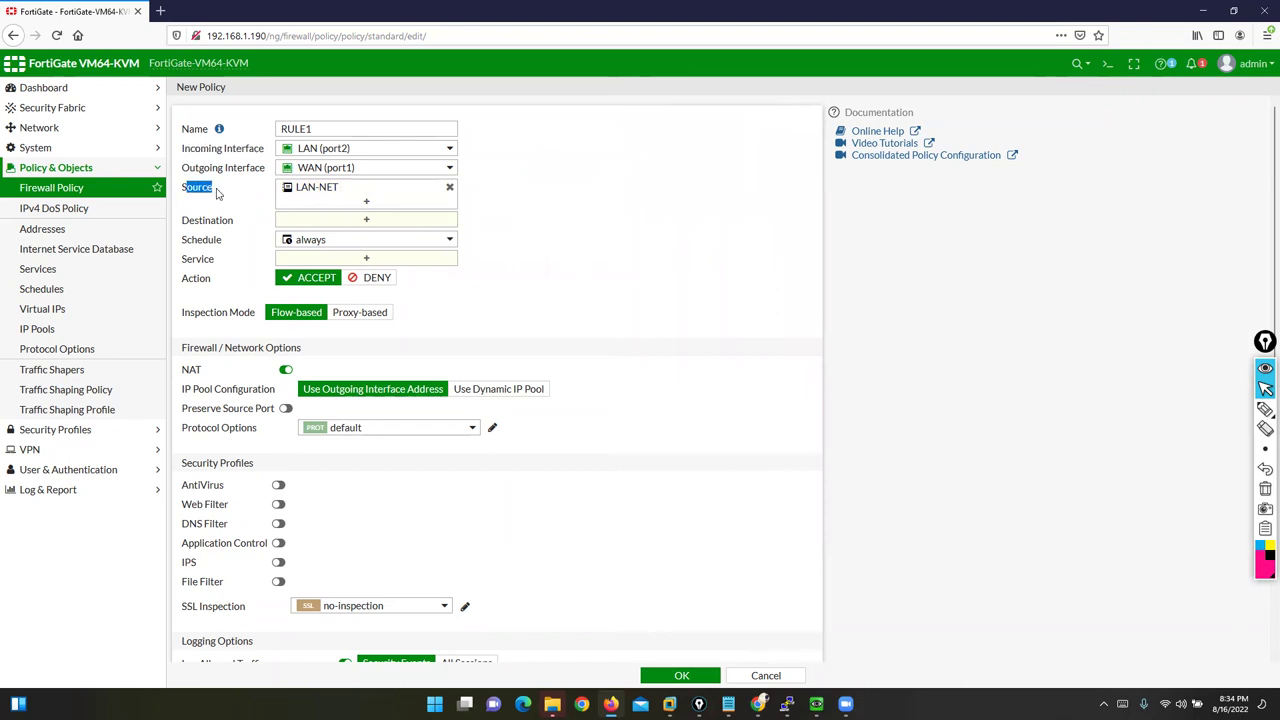
mouse_move(327, 193)
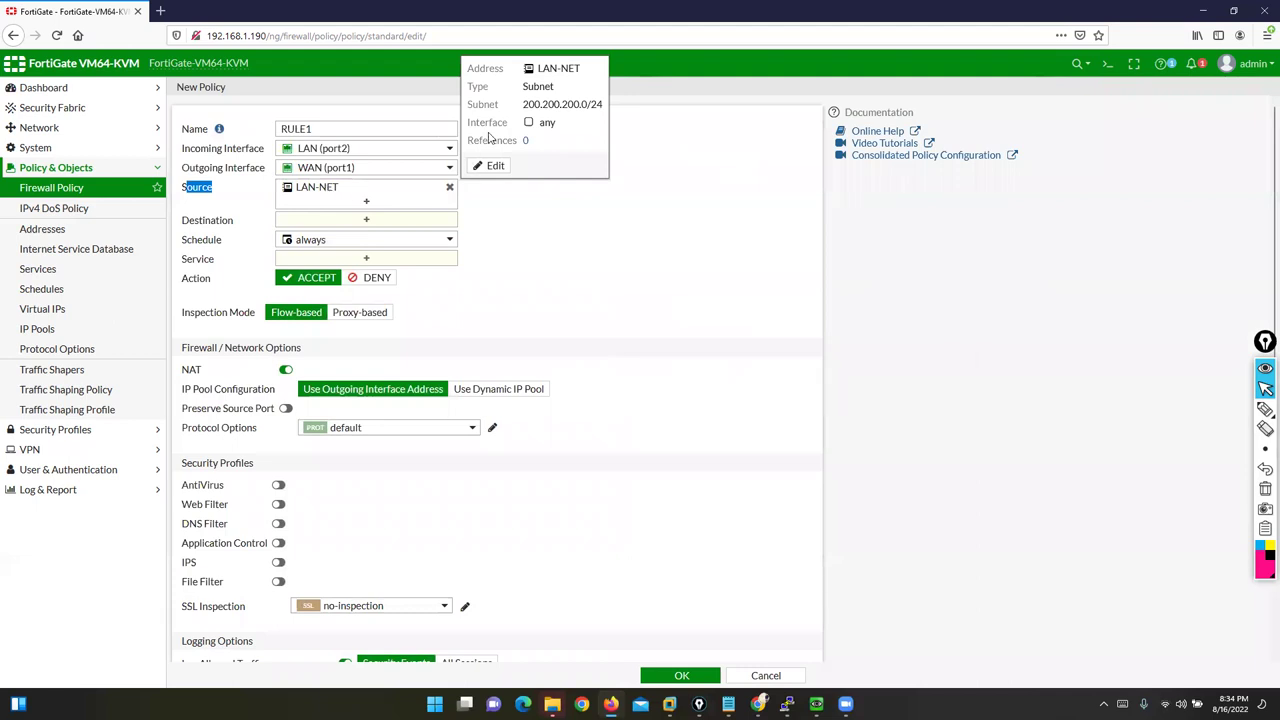
drag(523, 104, 605, 105)
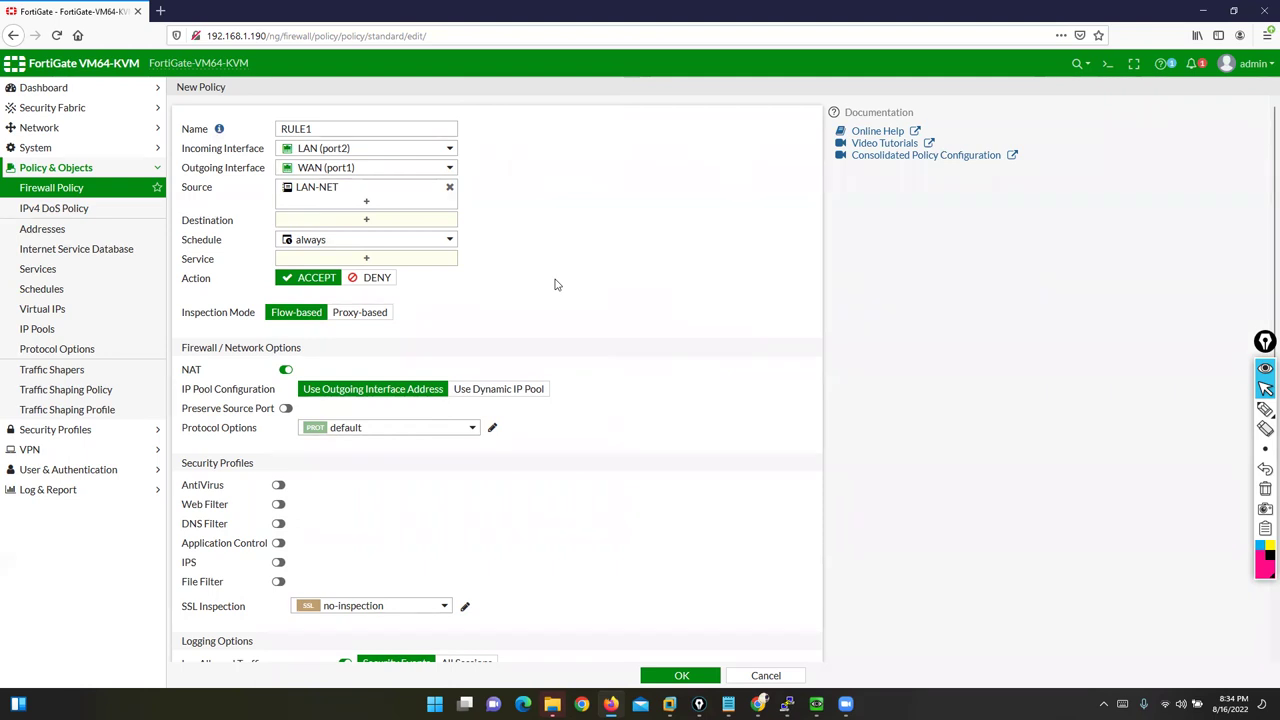
click(449, 188)
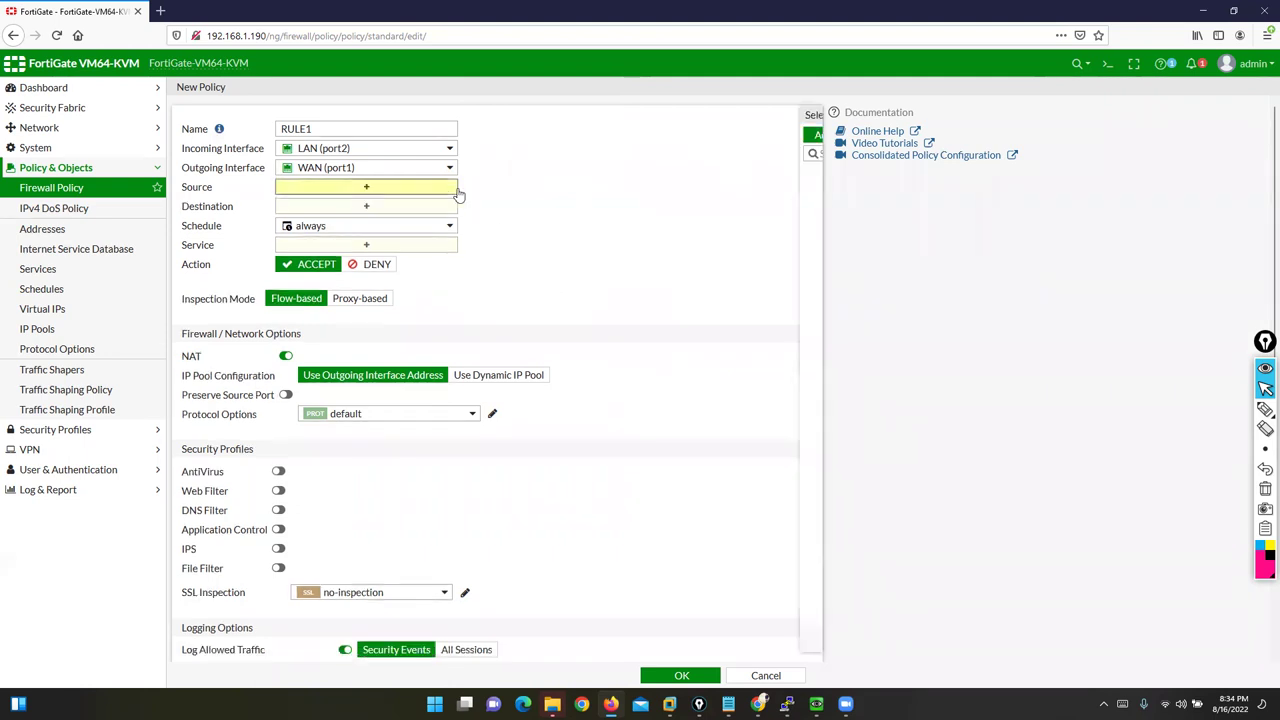
Step: Start a new address of type IP Range
click(797, 155)
click(680, 194)
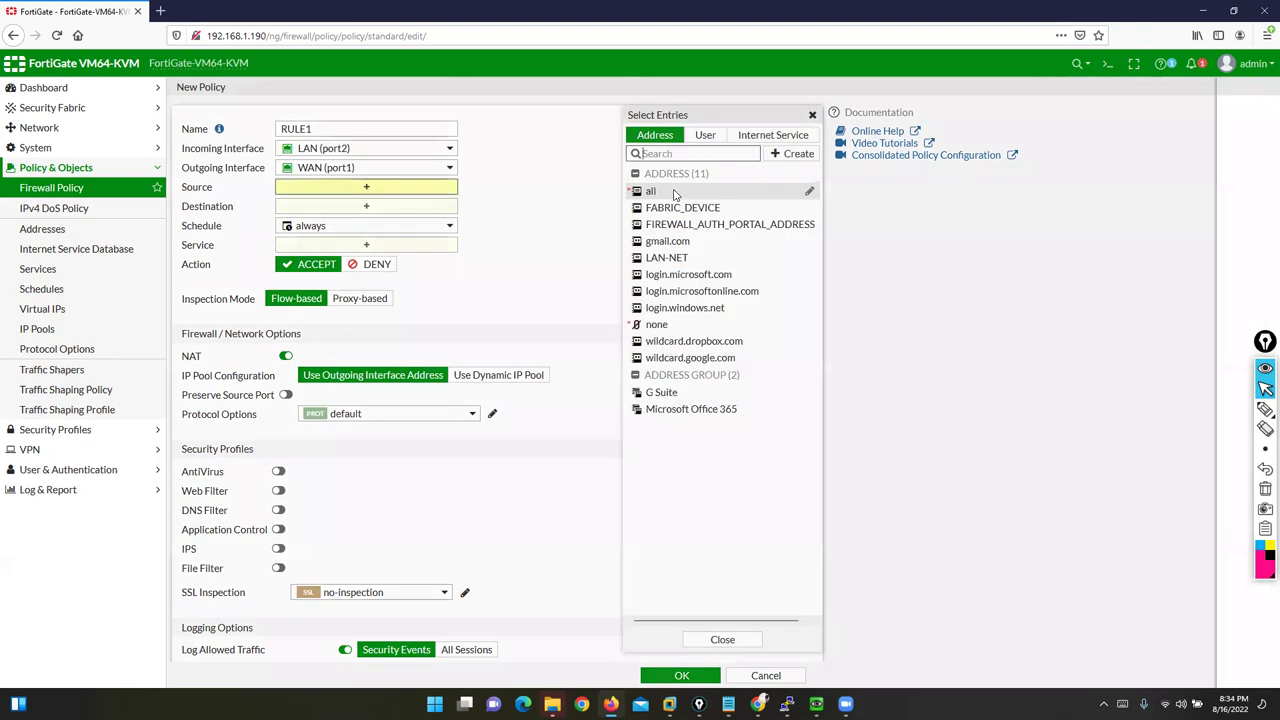
click(846, 160)
click(803, 194)
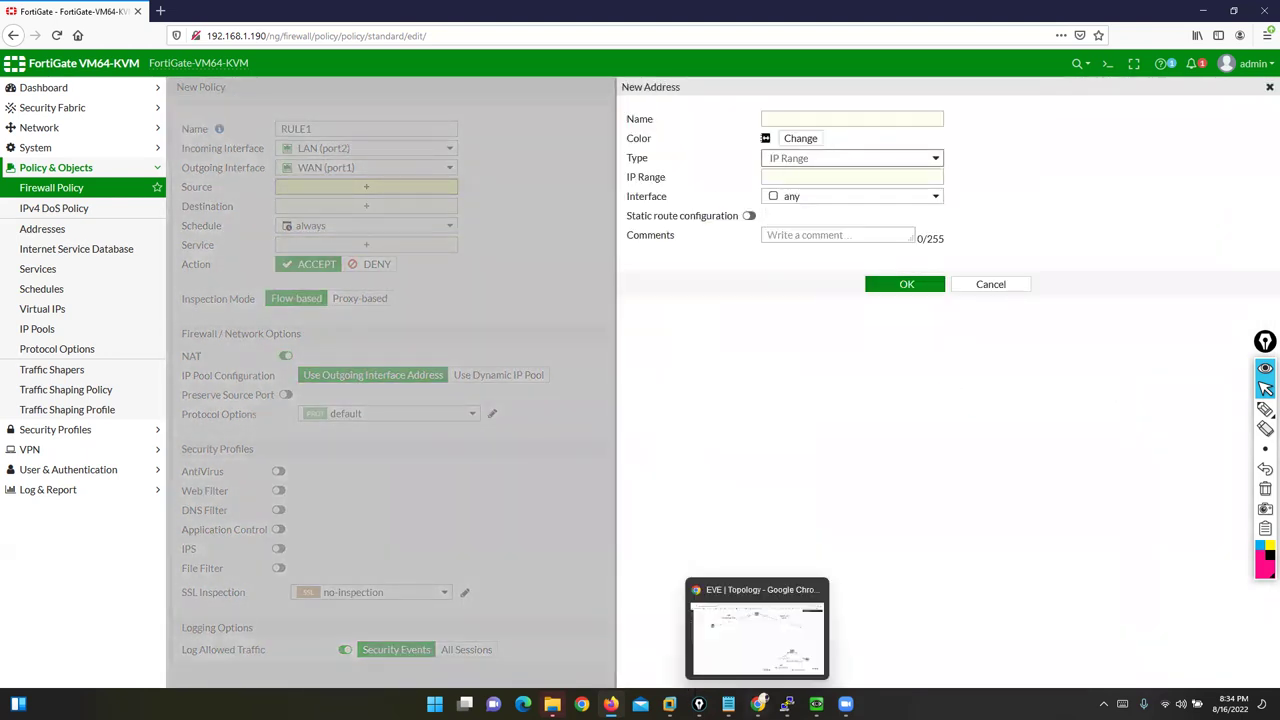
click(758, 703)
Step: Sketch a switch with host links below the 200.200.200.0/24 LAN on the EVE-NG topology
click(1230, 412)
mouse_move(445, 163)
mouse_down()
mouse_move(349, 226)
mouse_move(465, 167)
mouse_move(366, 208)
mouse_move(420, 208)
mouse_move(456, 76)
mouse_up()
mouse_move(386, 166)
mouse_down()
mouse_move(379, 74)
mouse_move(316, 58)
mouse_up()
drag(350, 178, 170, 2)
Step: Label the sketched hosts 15 to 18 and bracket them
mouse_move(472, 38)
mouse_down()
mouse_move(466, 72)
mouse_move(503, 64)
mouse_move(486, 72)
mouse_up()
drag(390, 24, 392, 70)
drag(430, 24, 418, 66)
mouse_move(296, 18)
mouse_down()
mouse_move(298, 60)
mouse_move(330, 68)
mouse_move(352, 46)
mouse_up()
mouse_move(168, 28)
mouse_down()
mouse_move(162, 70)
mouse_move(200, 42)
mouse_up()
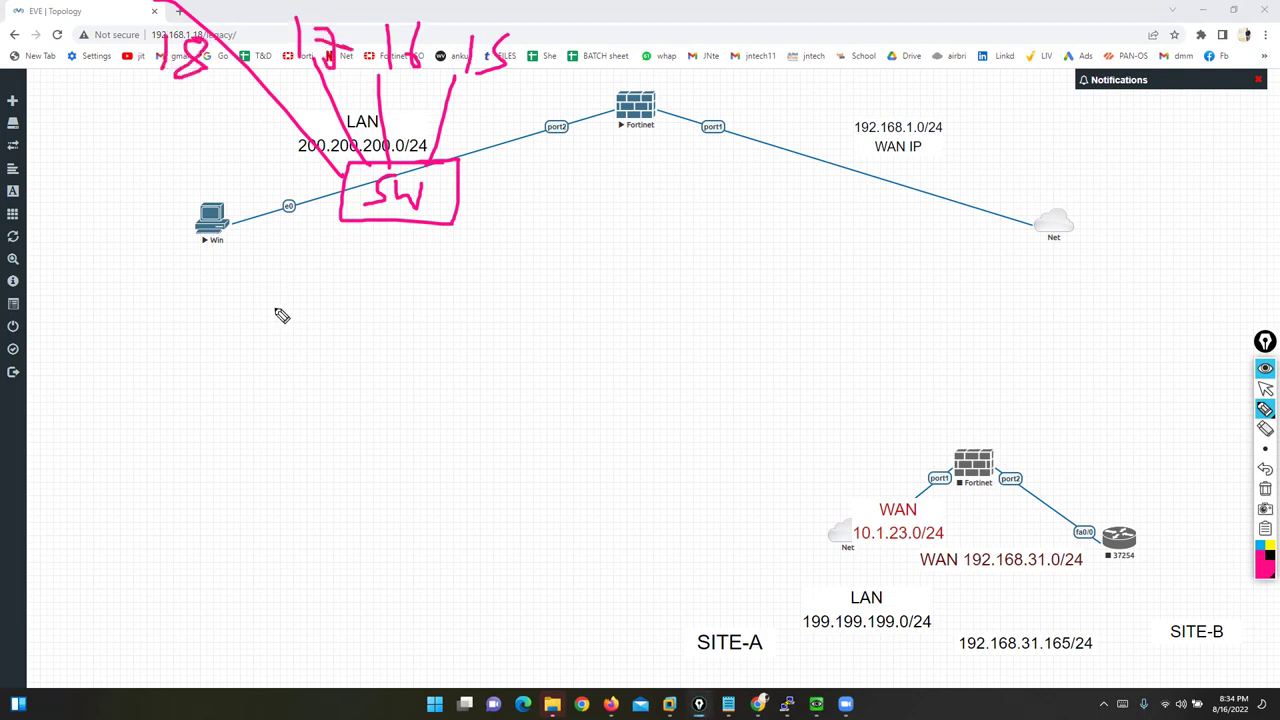
mouse_move(121, 3)
mouse_down()
mouse_move(121, 40)
mouse_move(166, 96)
mouse_move(492, 93)
mouse_move(536, 6)
mouse_move(506, 2)
mouse_up()
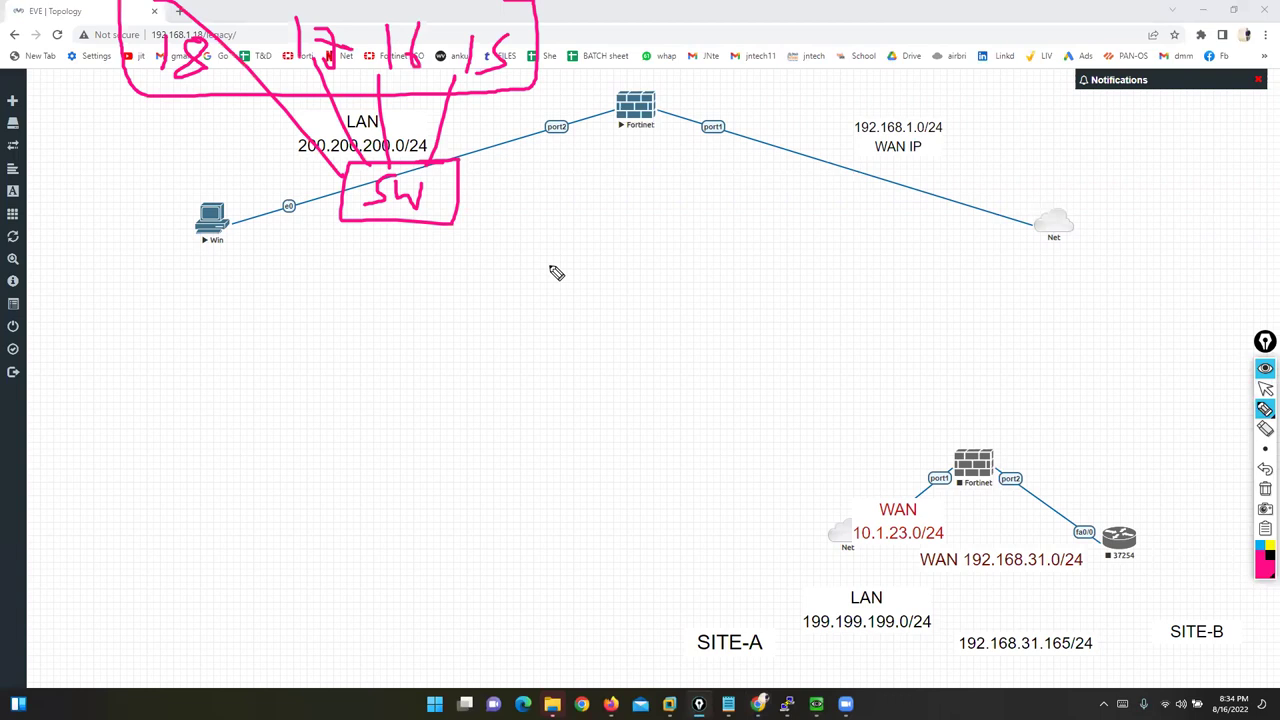
click(1265, 390)
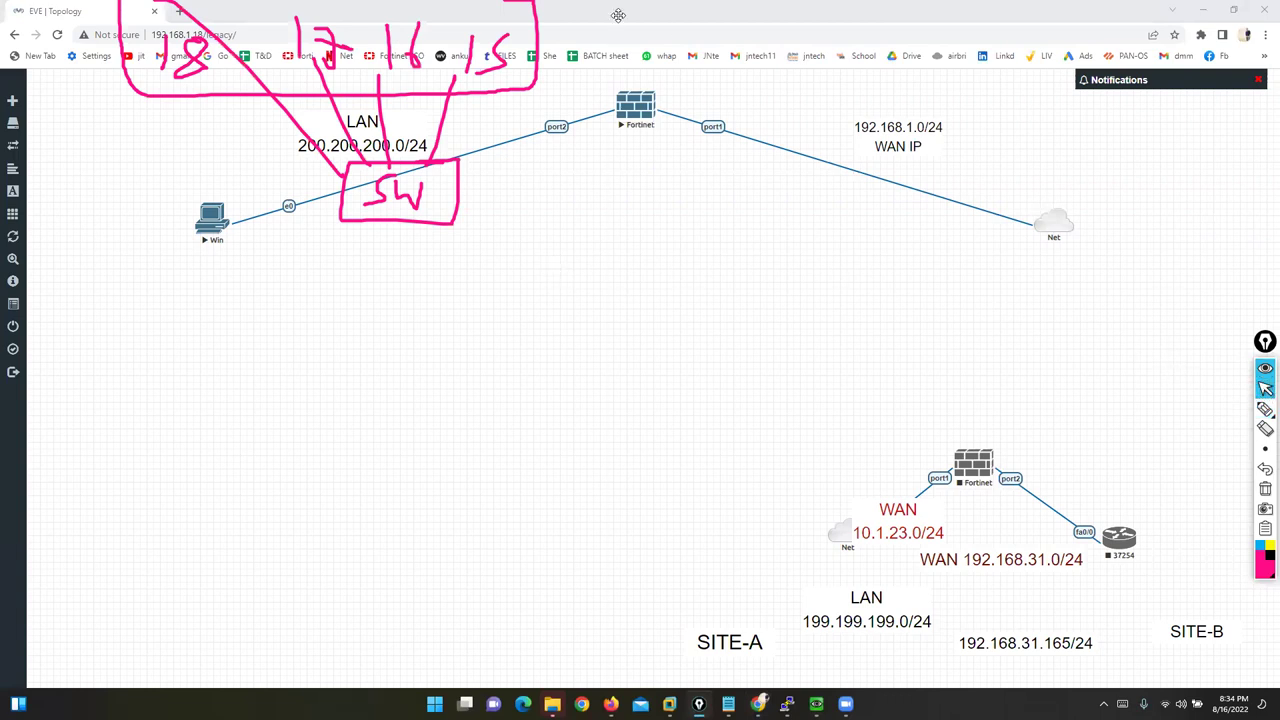
click(1264, 446)
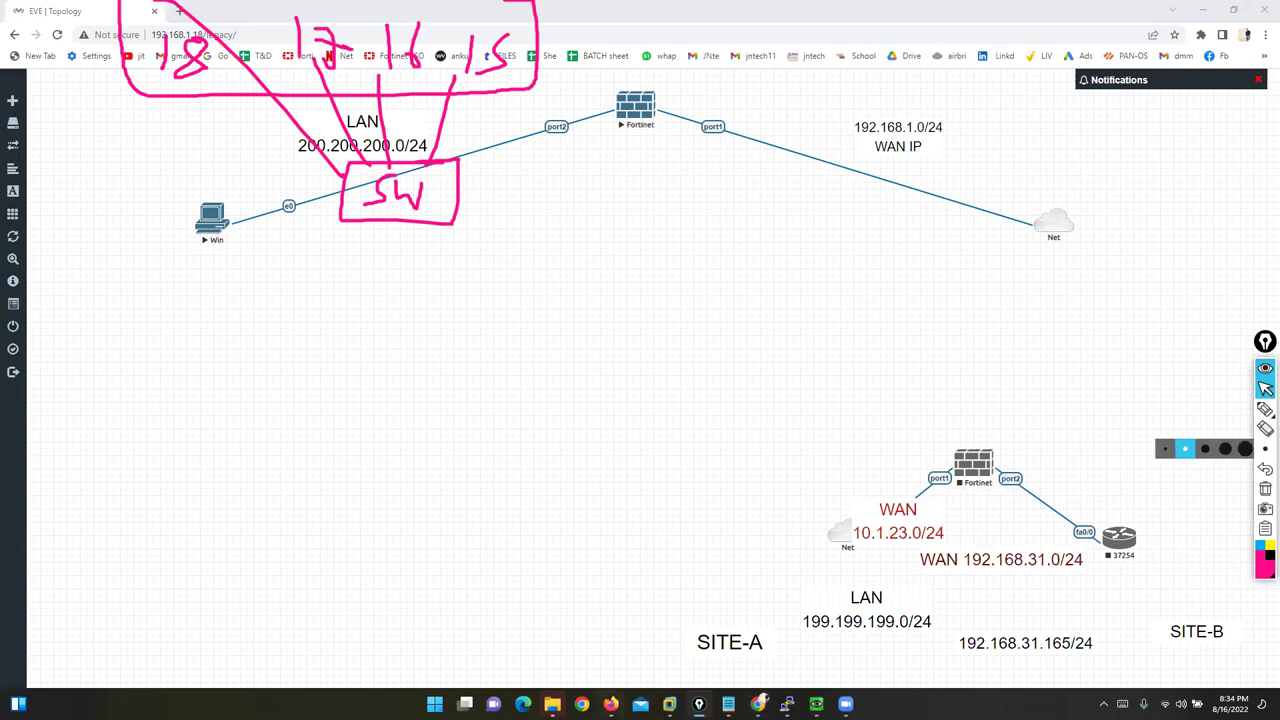
click(611, 704)
Step: Name the IP Range address mkt-users with range 200.200.200.15-200.200.200.18 and save it
click(796, 118)
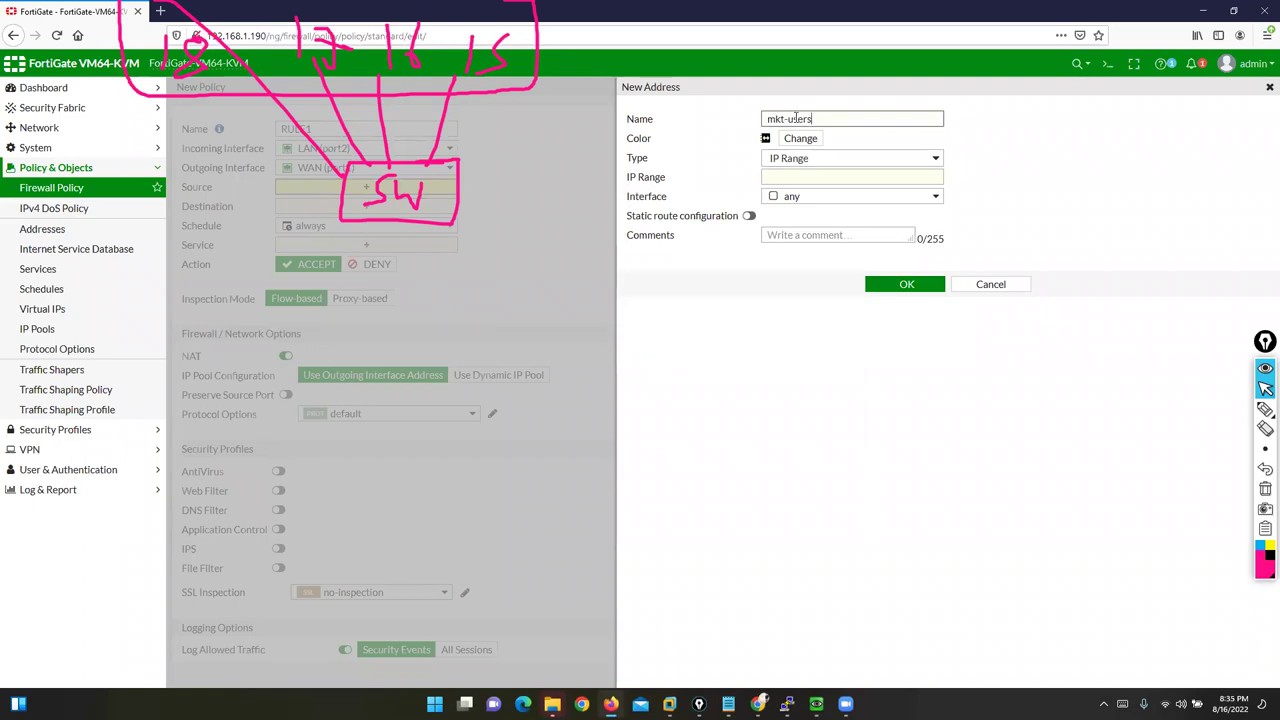
click(796, 176)
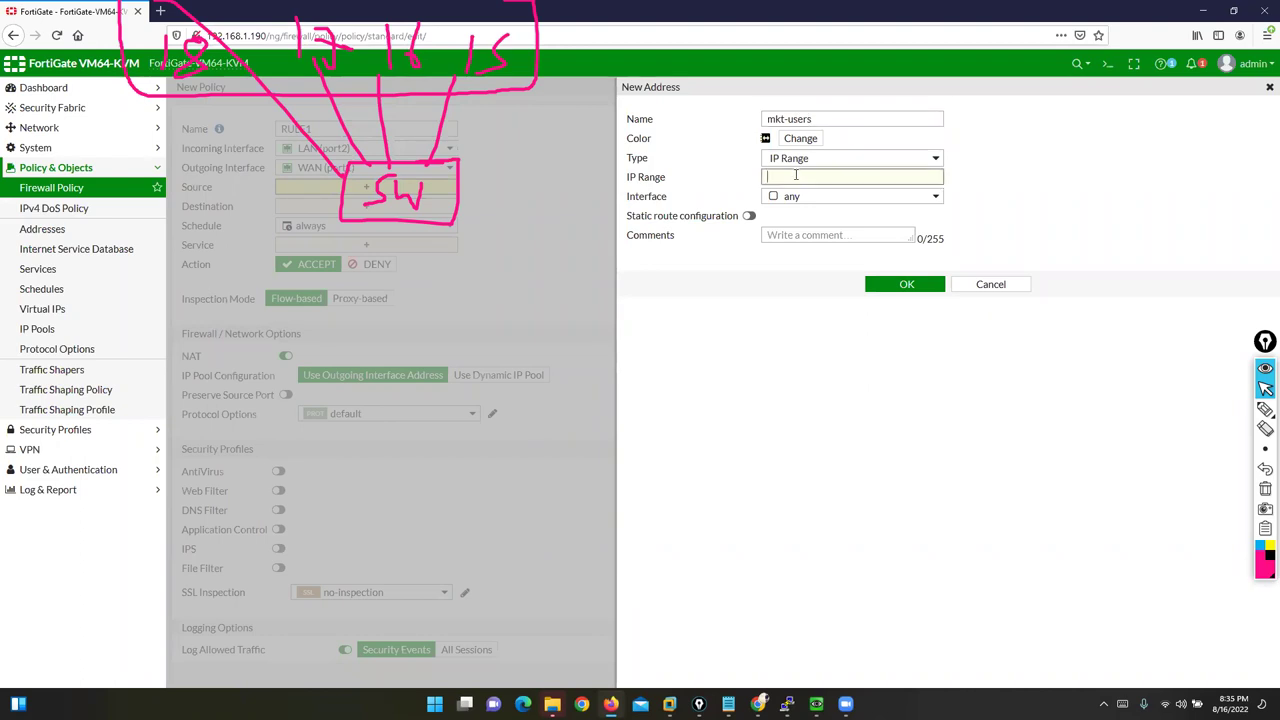
text(200.200.200.15-200.200.200.18)
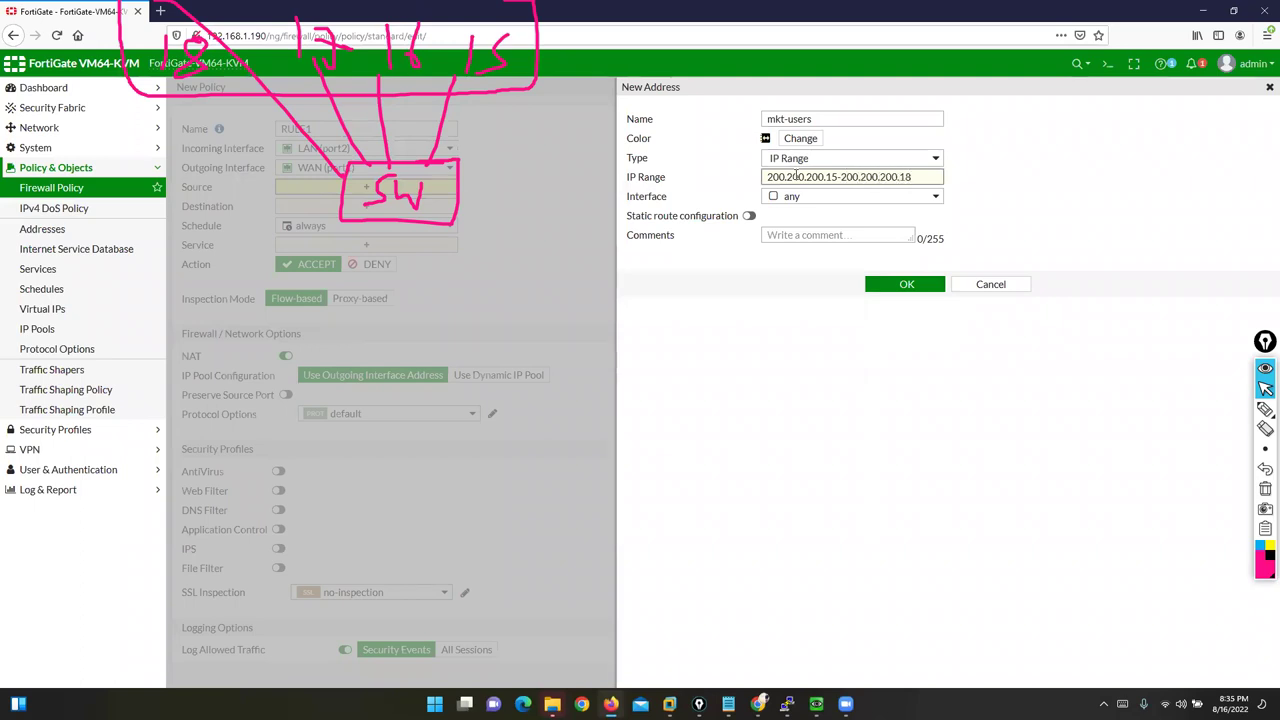
click(904, 285)
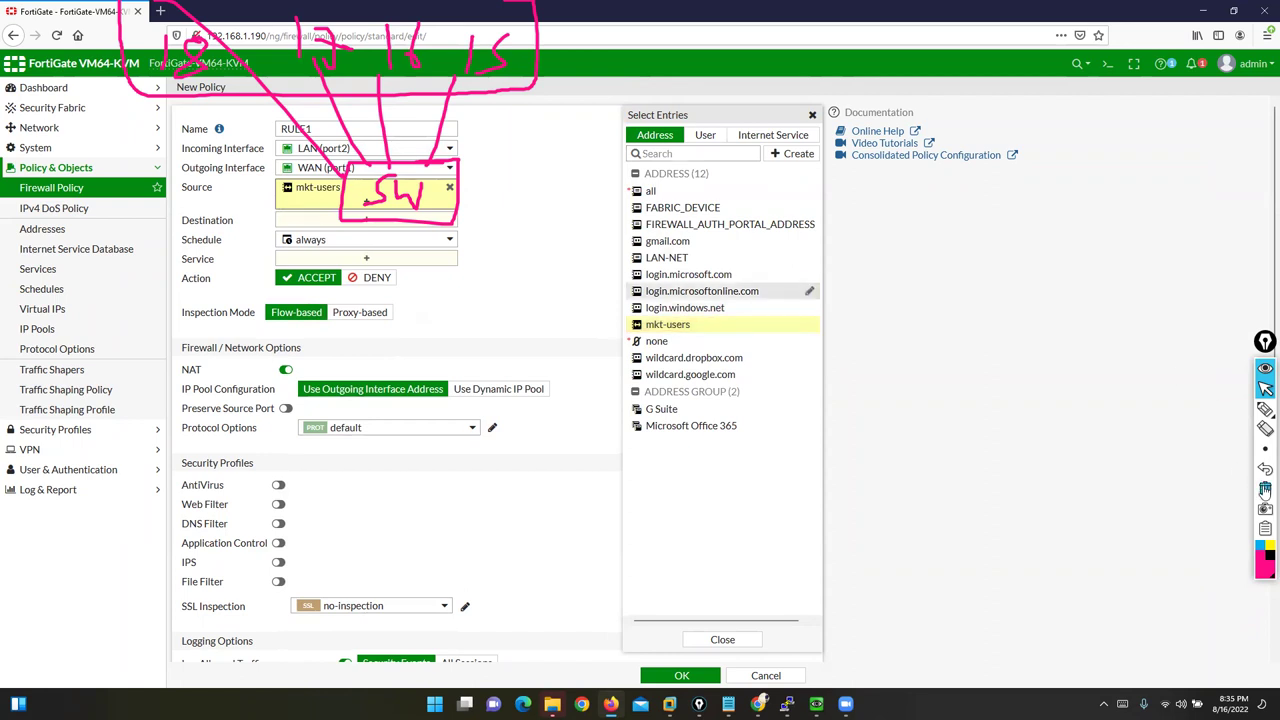
click(1265, 488)
drag(184, 148, 260, 150)
drag(183, 188, 213, 189)
mouse_move(334, 193)
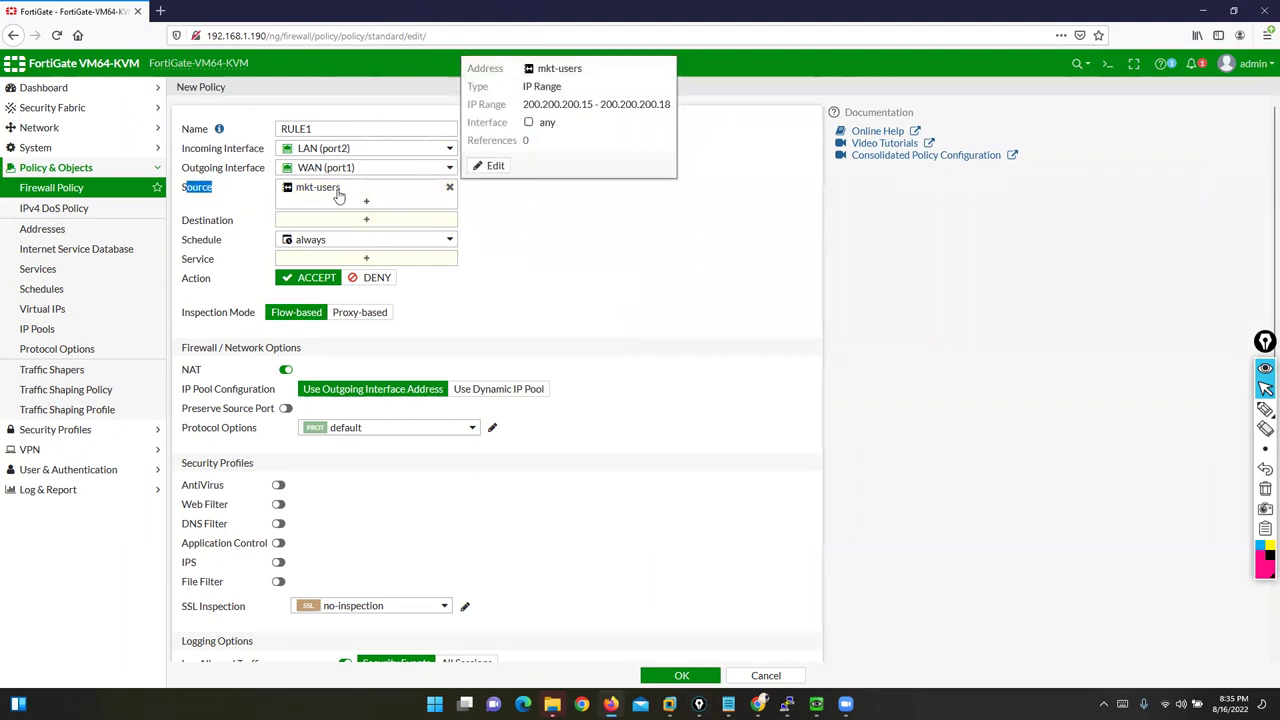
drag(582, 104, 674, 108)
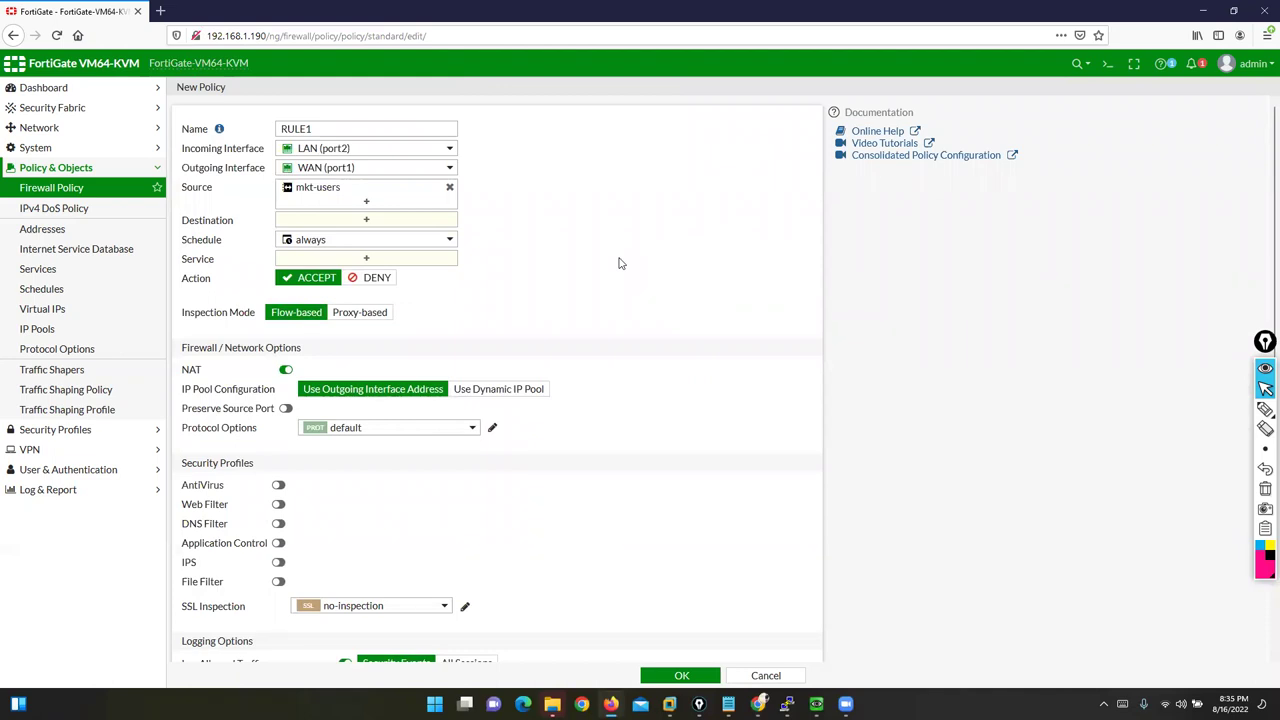
drag(182, 222, 236, 222)
drag(182, 187, 214, 189)
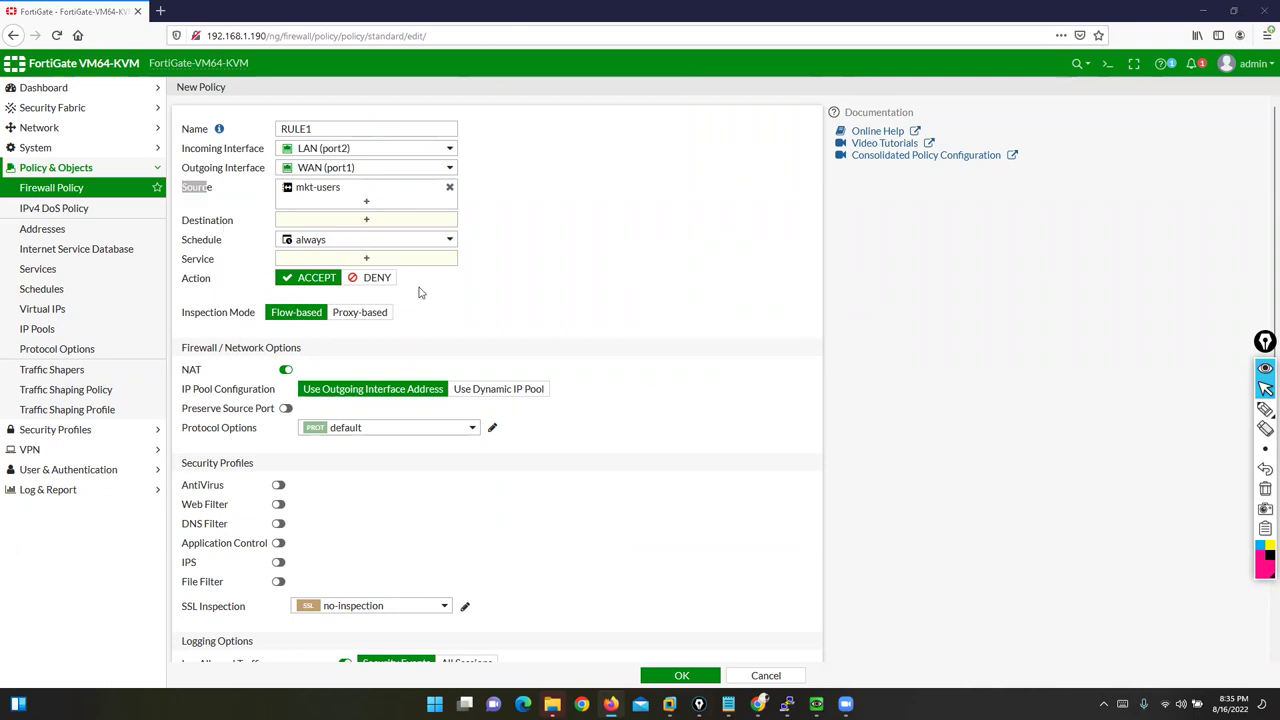
click(447, 188)
click(796, 153)
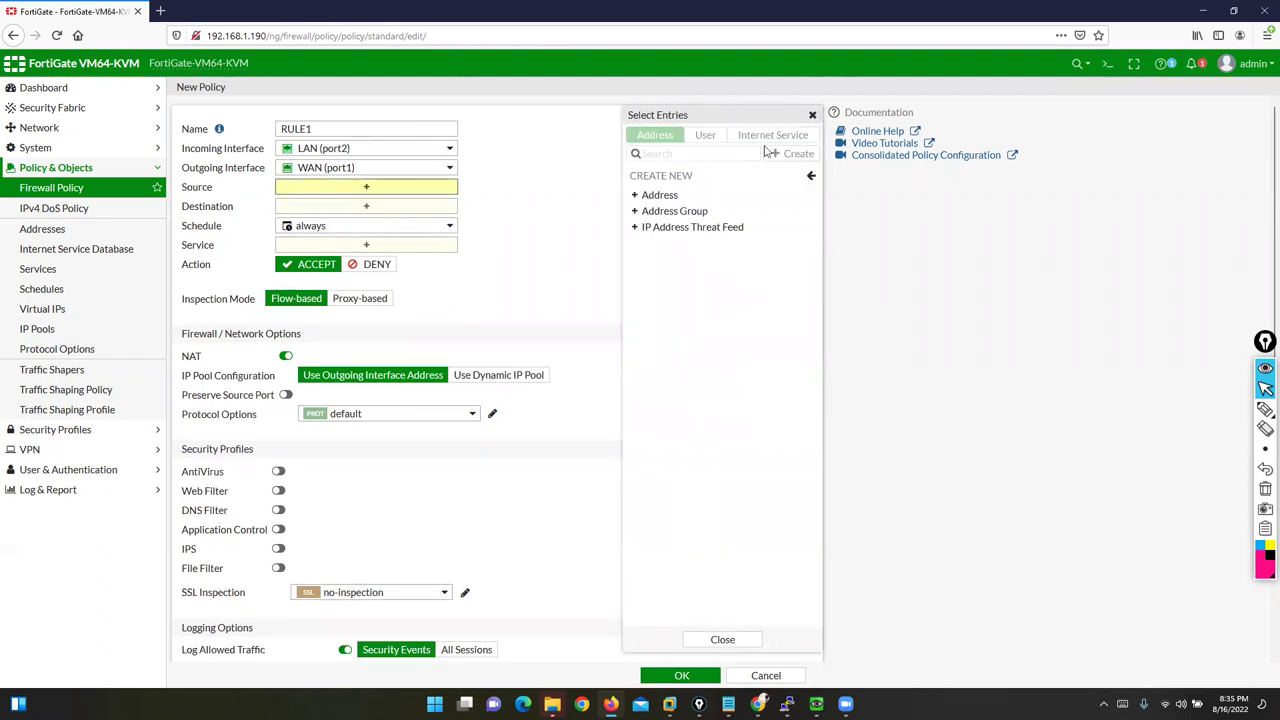
click(659, 200)
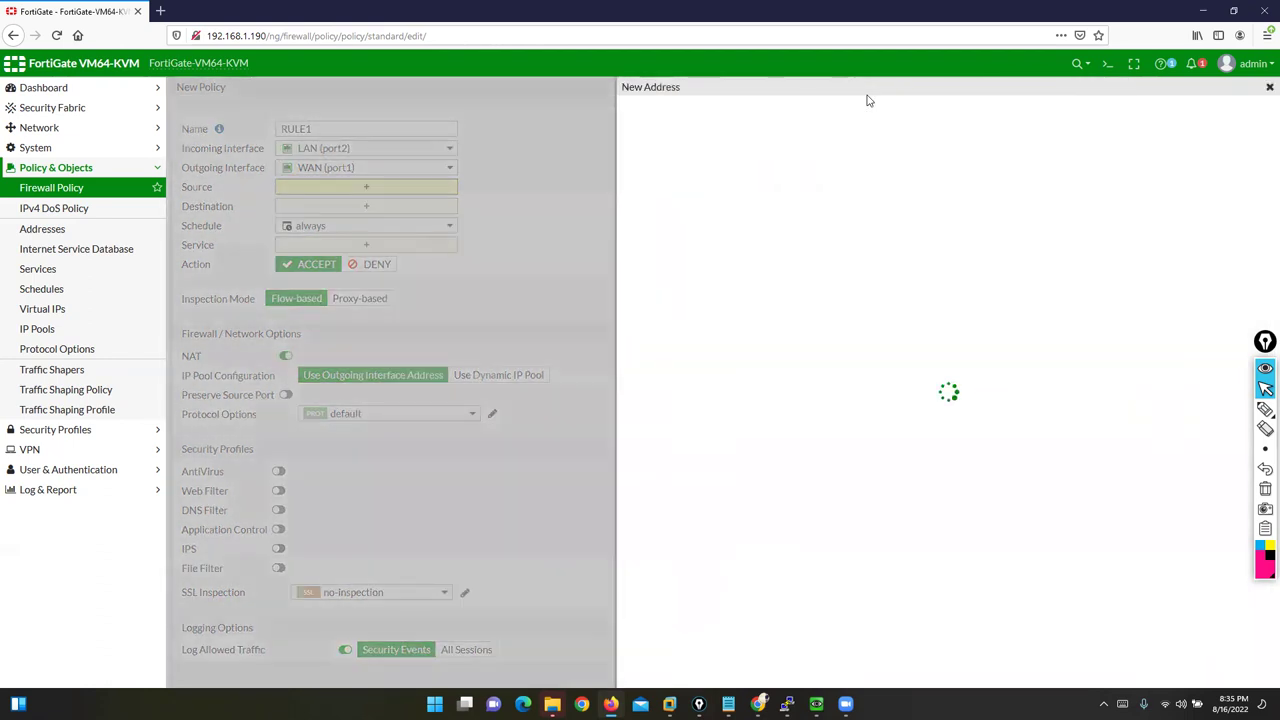
click(870, 158)
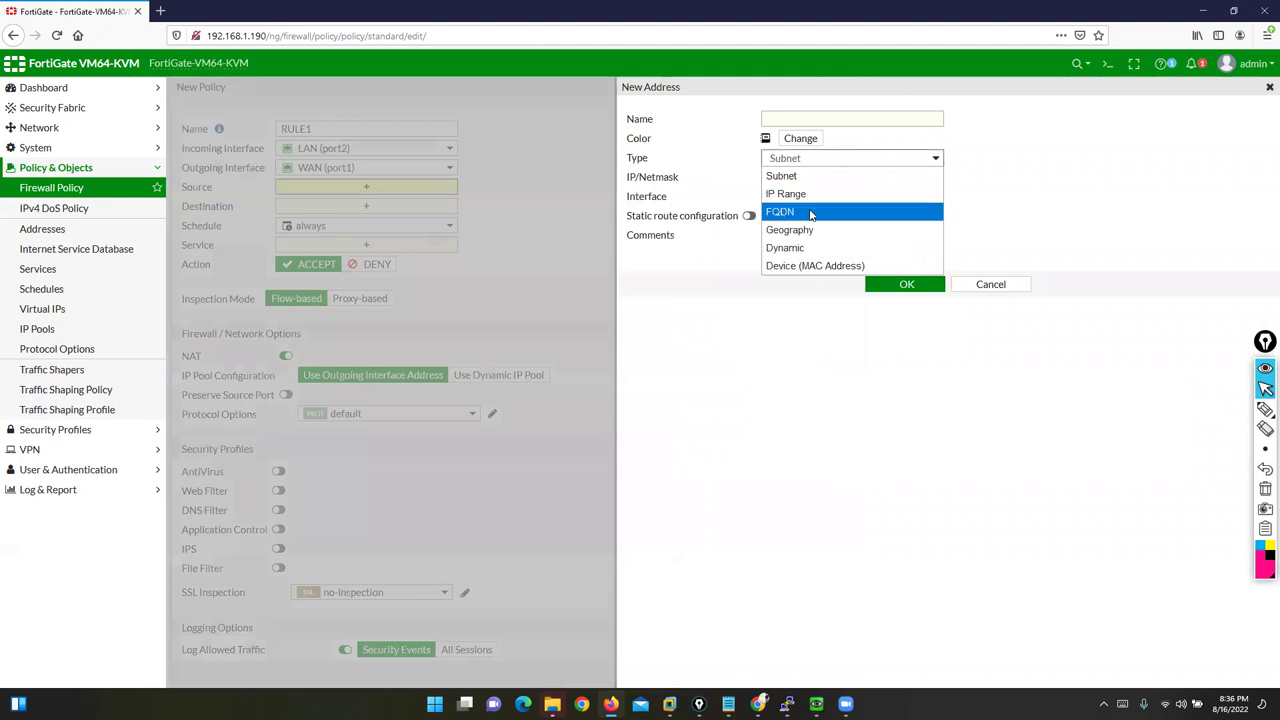
click(809, 210)
click(805, 176)
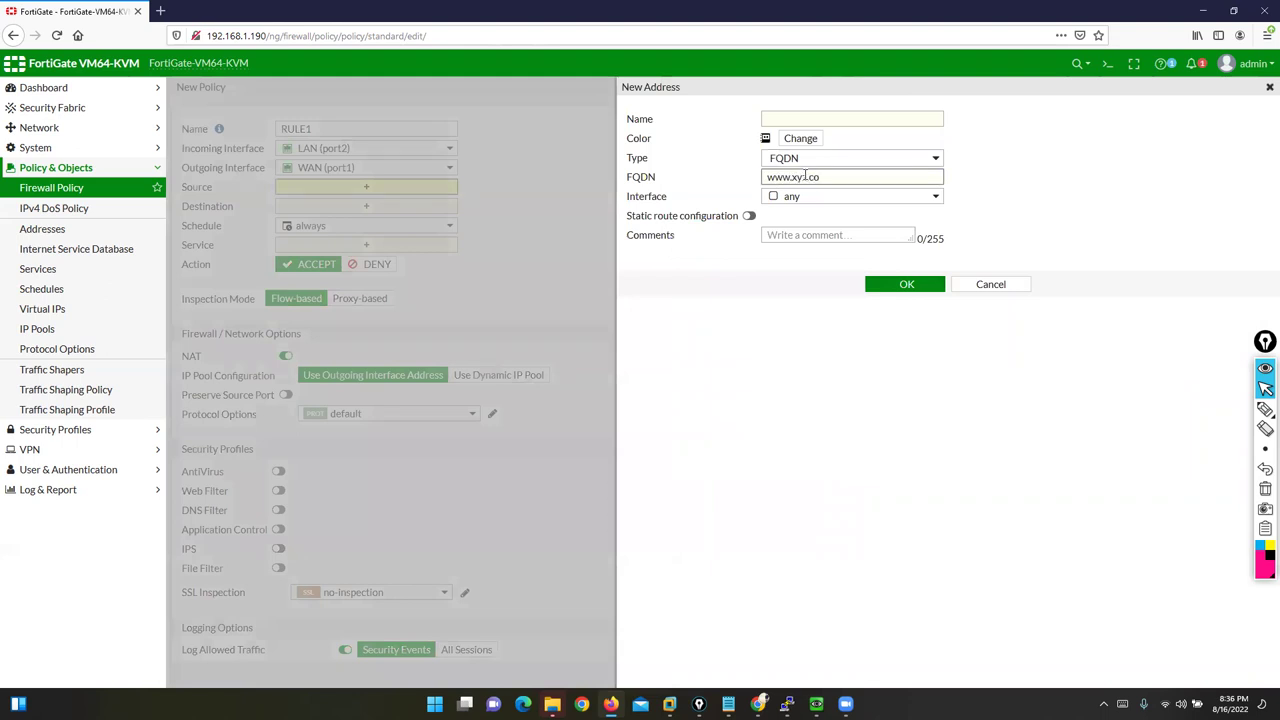
text(www.xyz.com)
click(805, 117)
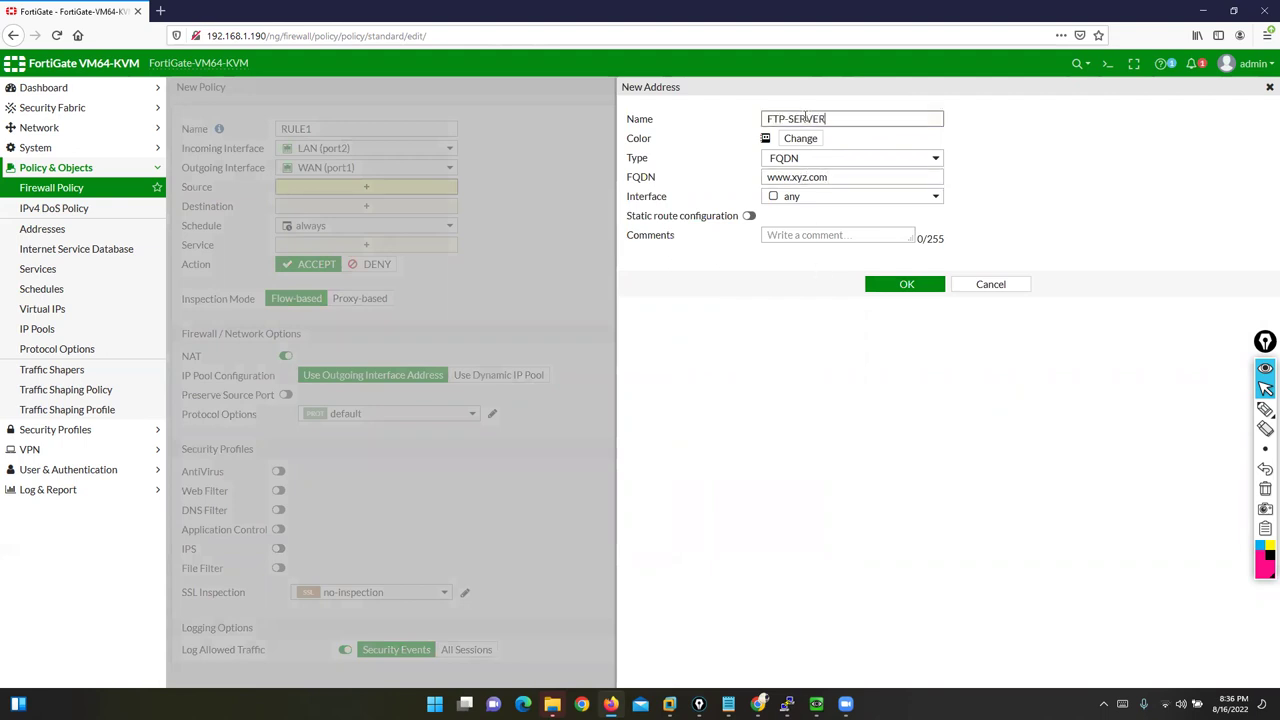
click(878, 283)
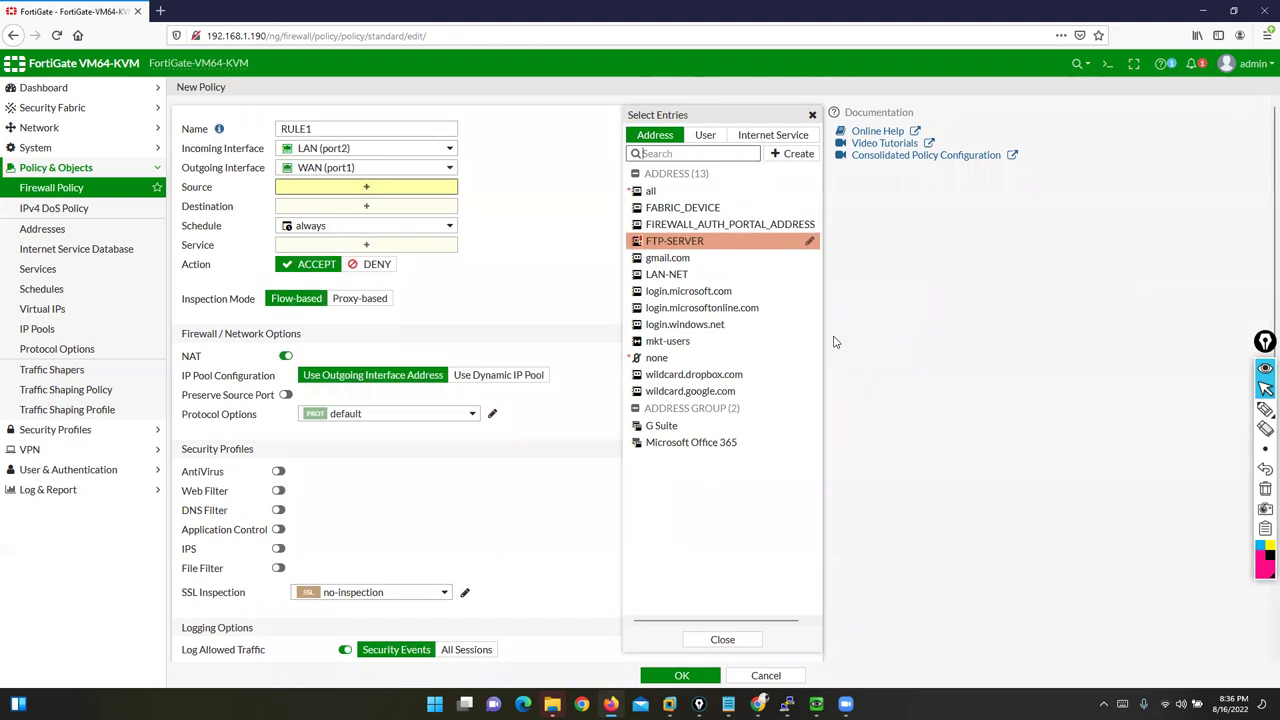
mouse_move(673, 247)
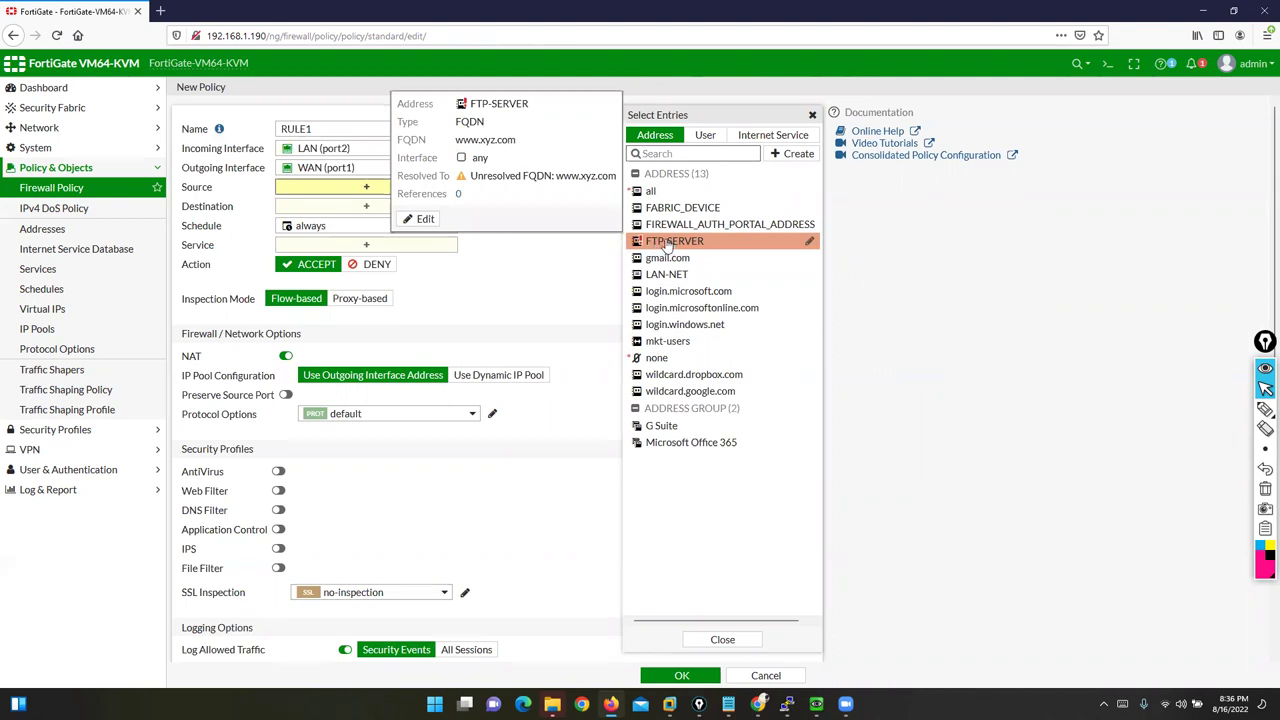
drag(183, 188, 212, 188)
click(394, 203)
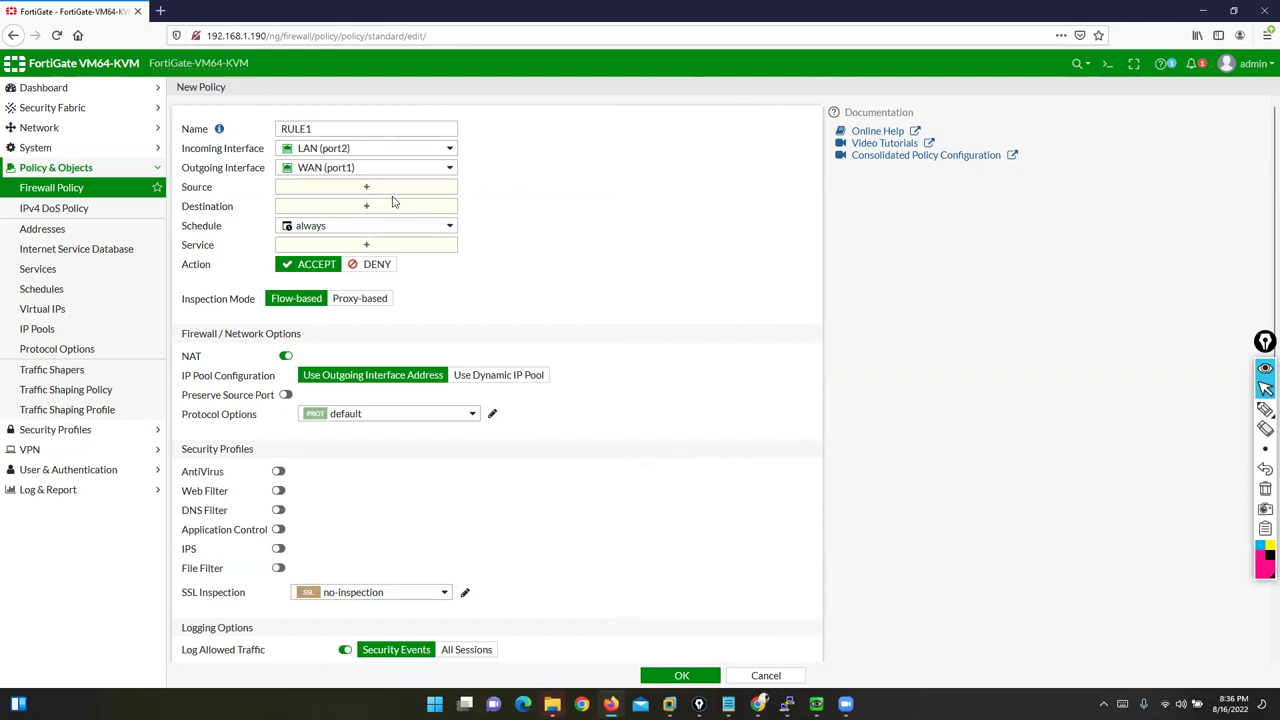
click(387, 190)
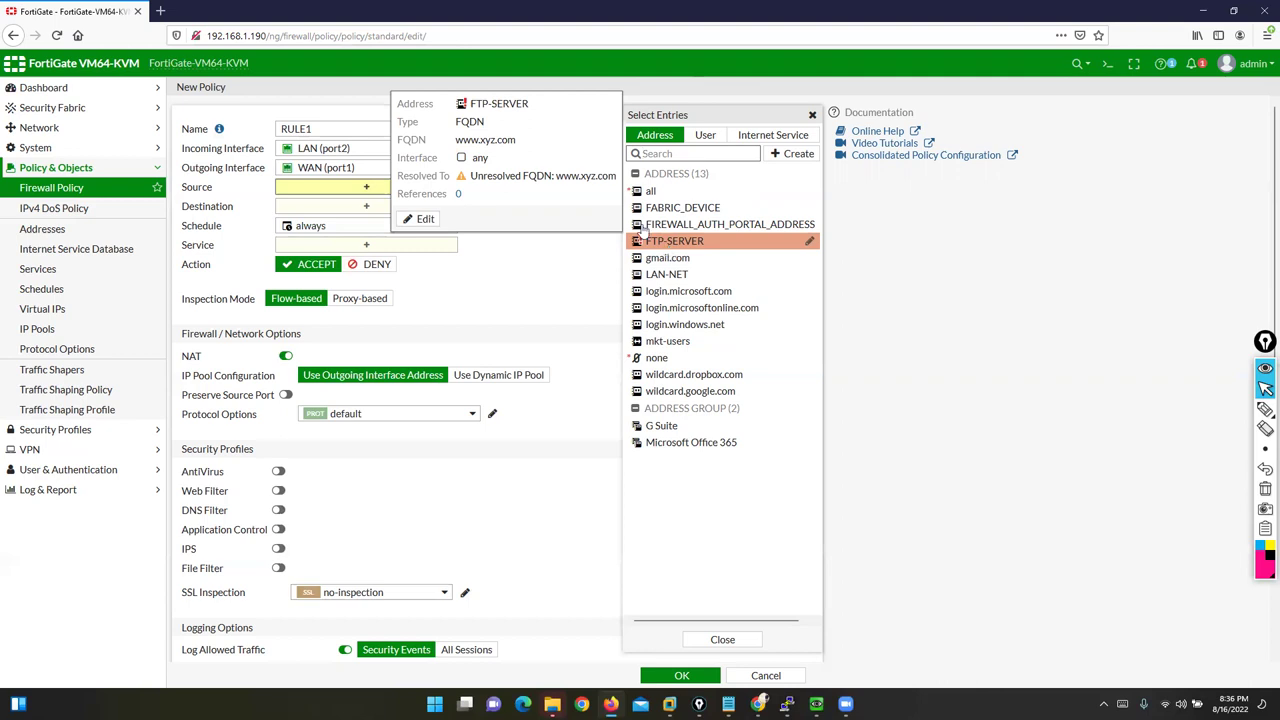
drag(469, 140, 517, 140)
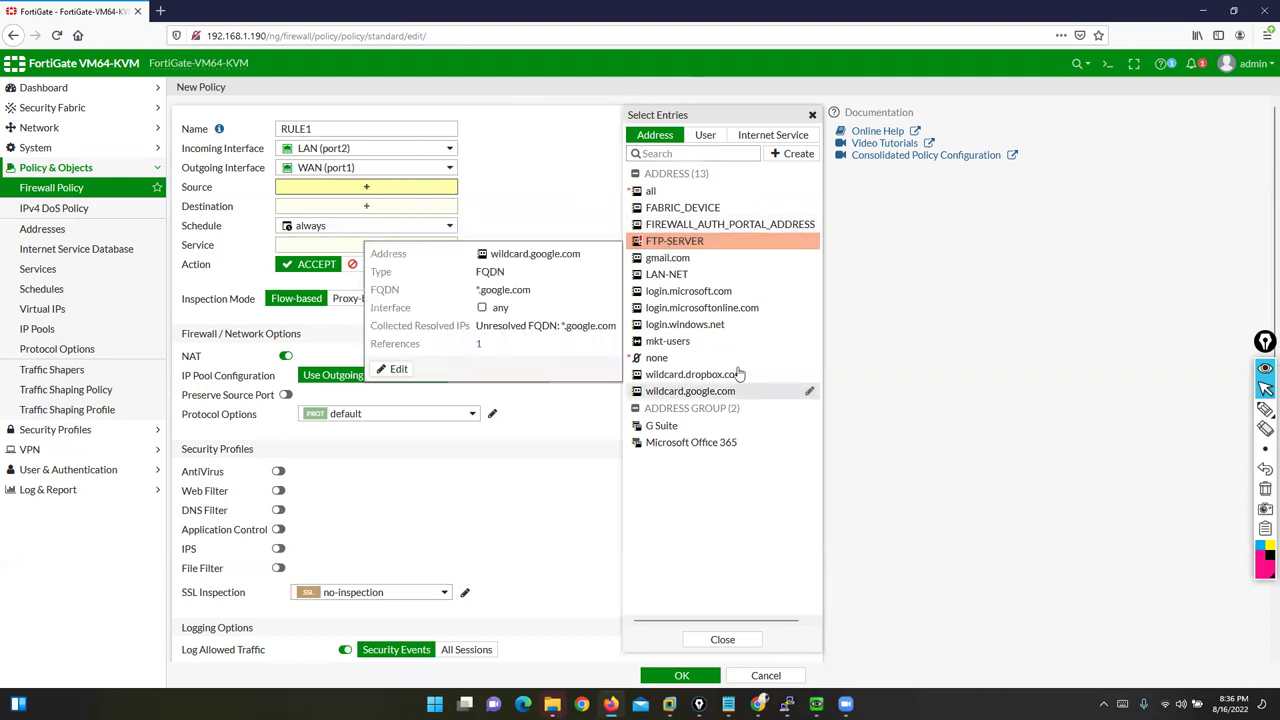
click(791, 155)
click(662, 195)
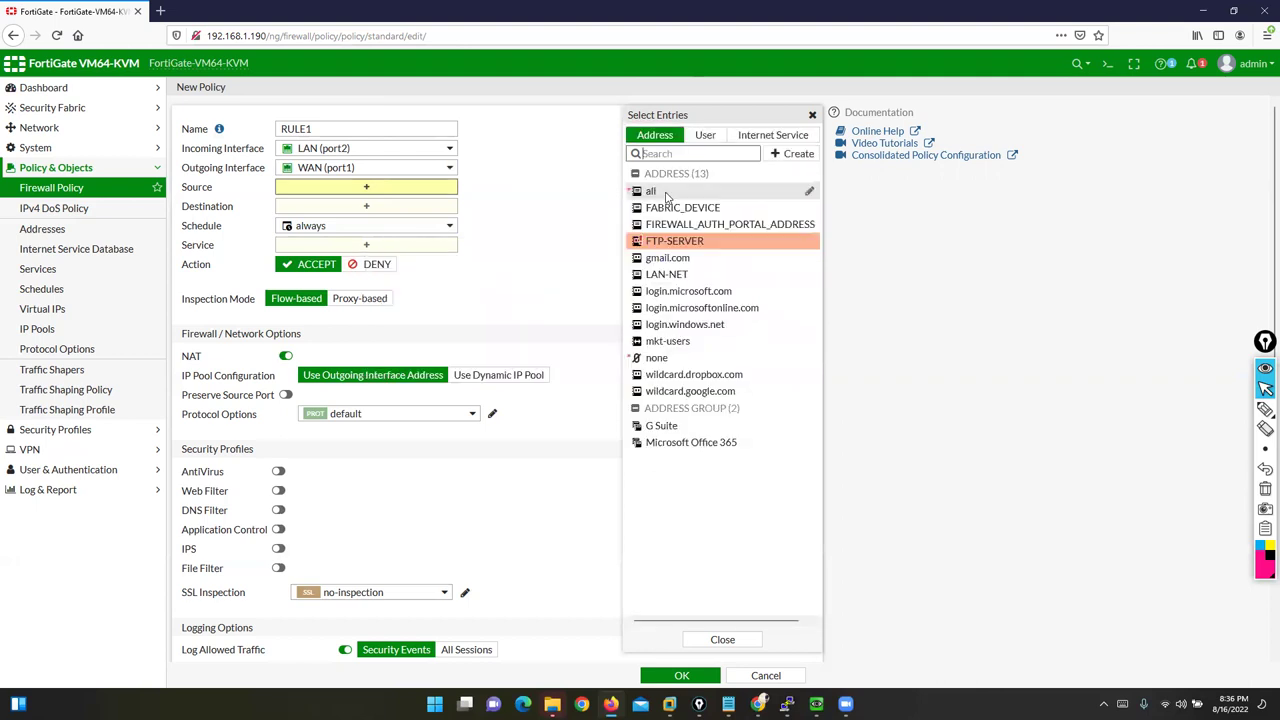
Step: Set the new address type to Geography and annotate the empty area beside the form
click(920, 160)
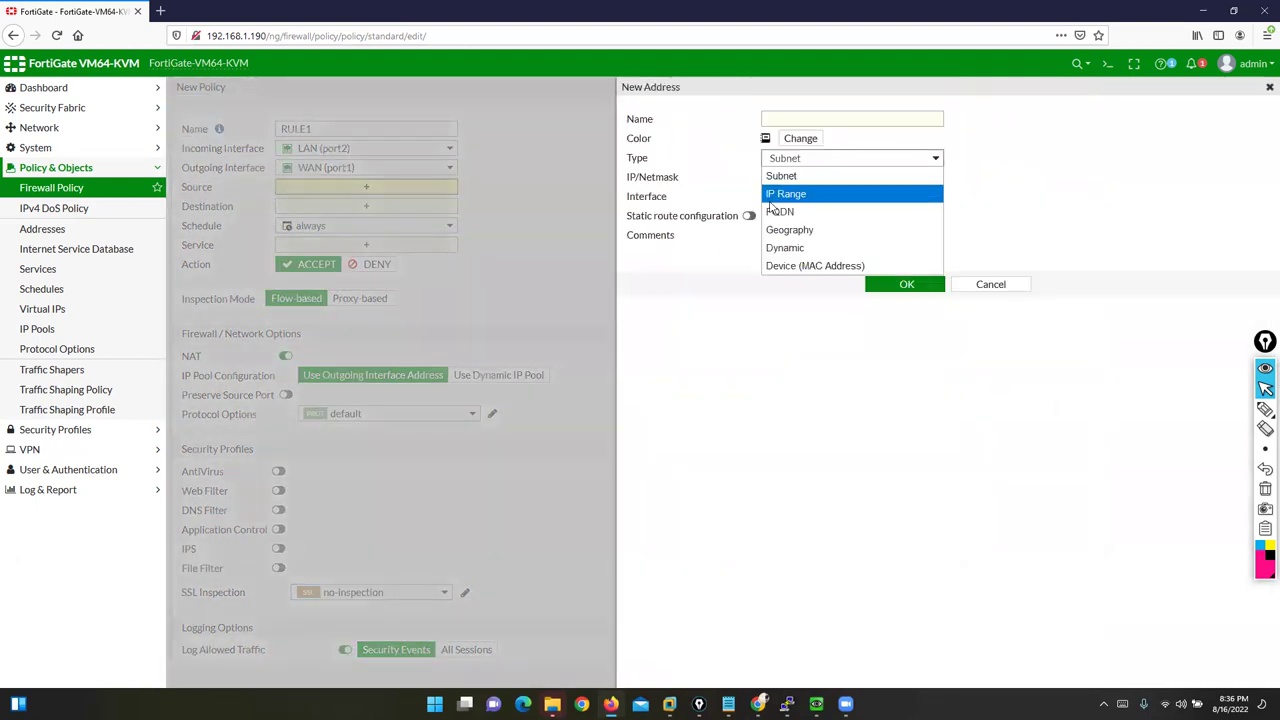
click(800, 226)
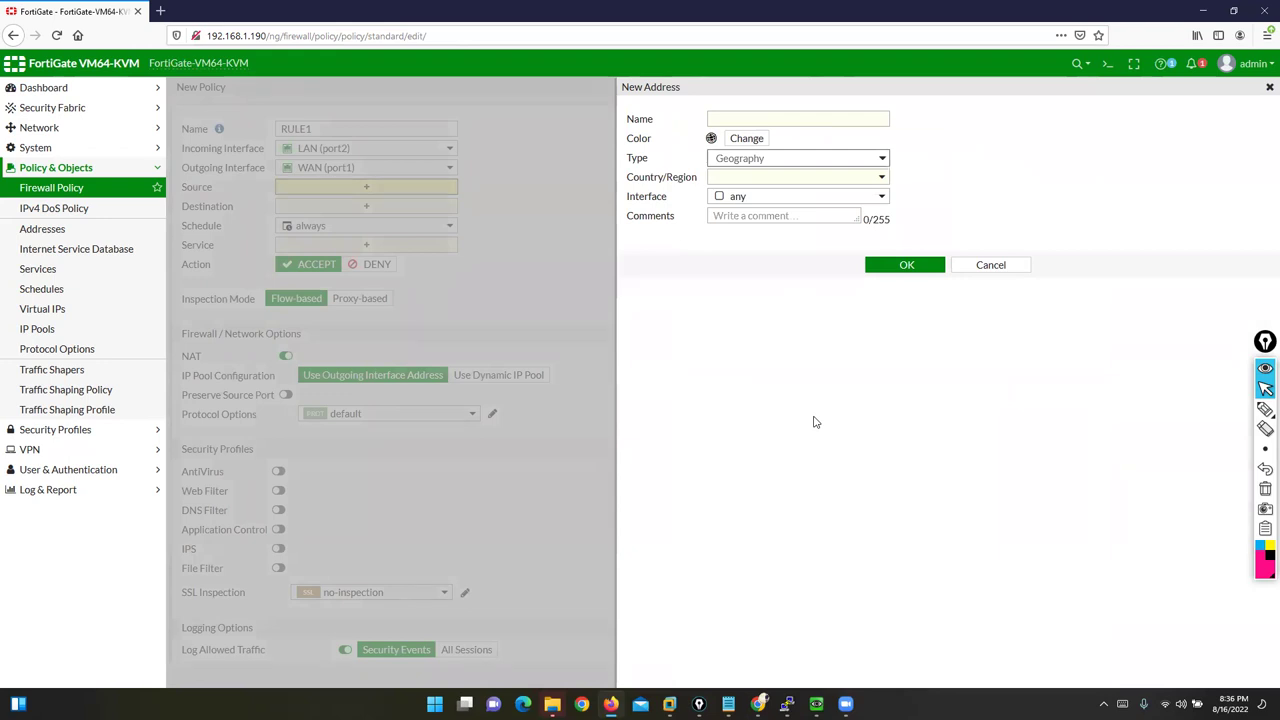
click(1265, 408)
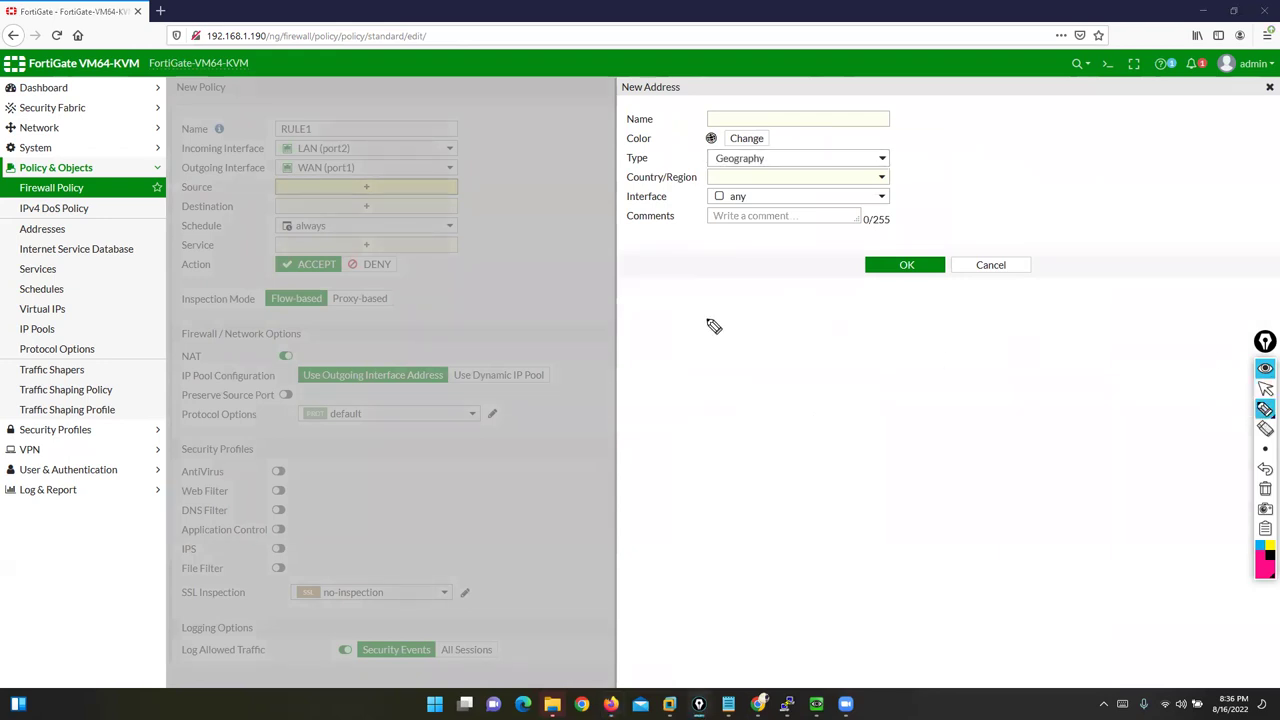
mouse_move(660, 232)
mouse_down()
mouse_move(600, 326)
mouse_move(733, 224)
mouse_move(640, 244)
mouse_up()
mouse_move(1198, 612)
mouse_down()
mouse_move(991, 317)
mouse_move(731, 287)
mouse_up()
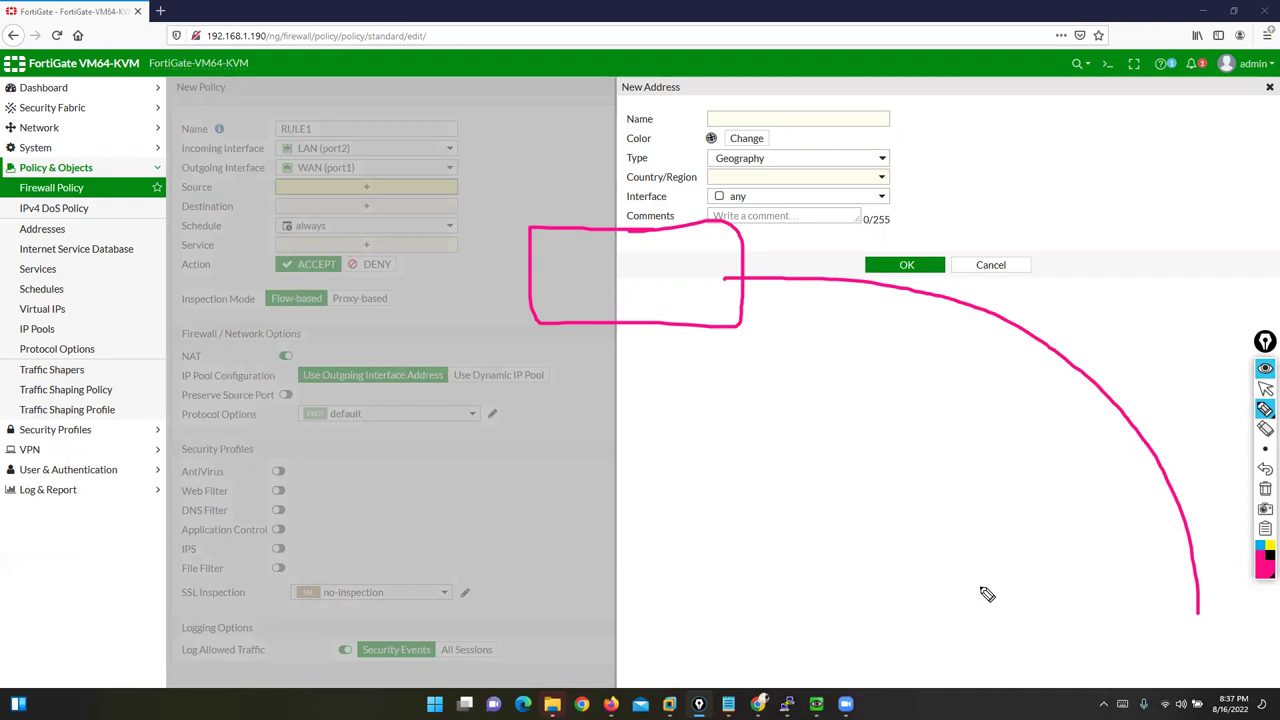
click(1265, 388)
Step: Browse the Country/Region list of the Geography address
click(865, 183)
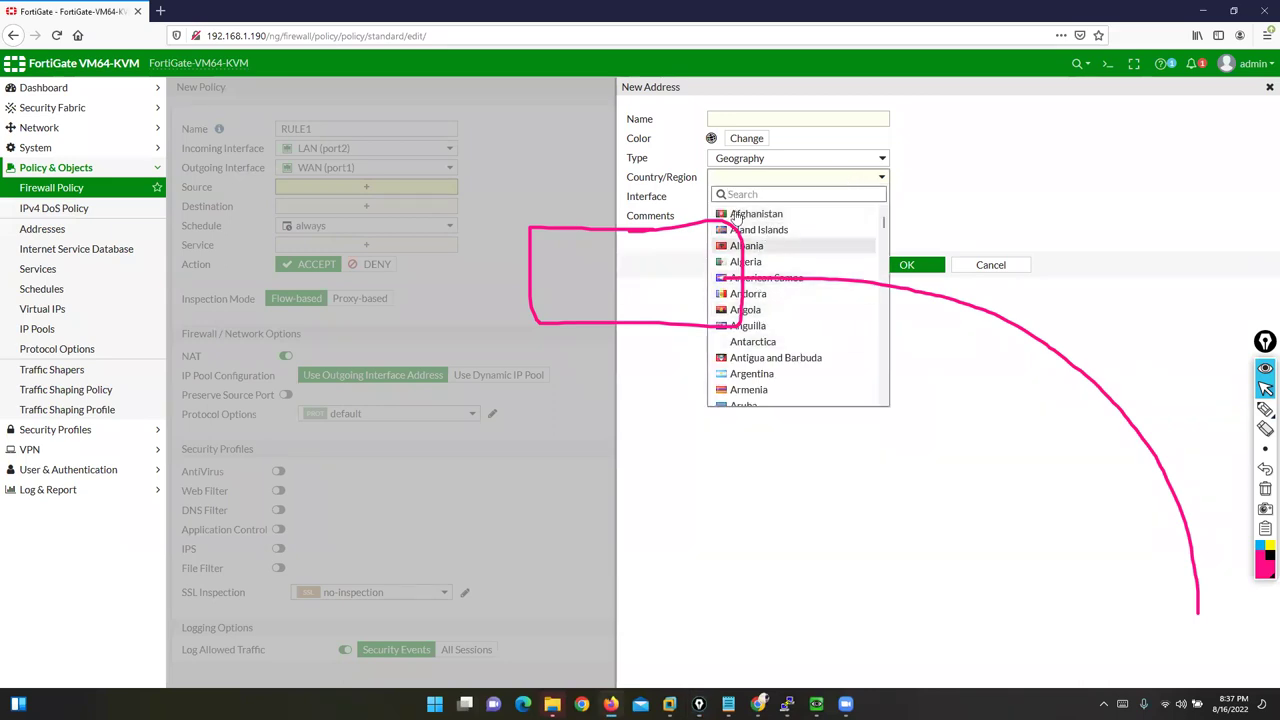
scroll(752, 370, down, 3)
scroll(752, 370, down, 5)
scroll(752, 370, down, 10)
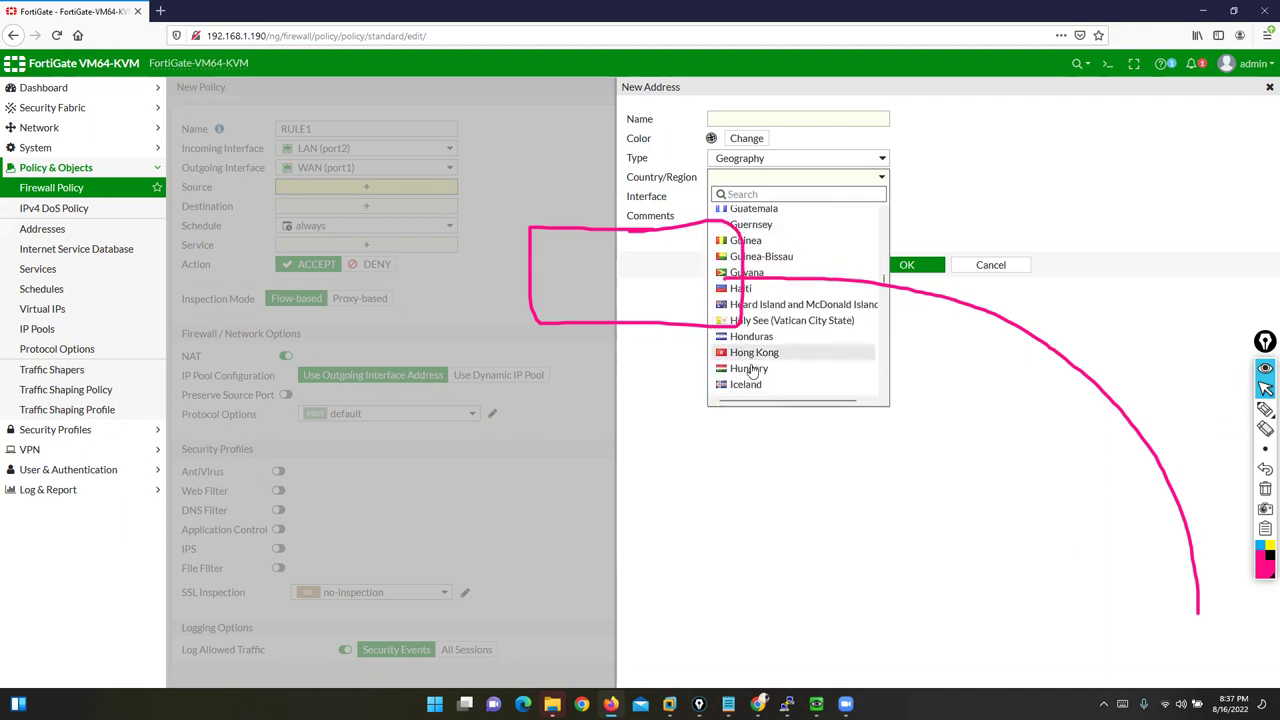
scroll(752, 370, up, 15)
scroll(752, 370, up, 10)
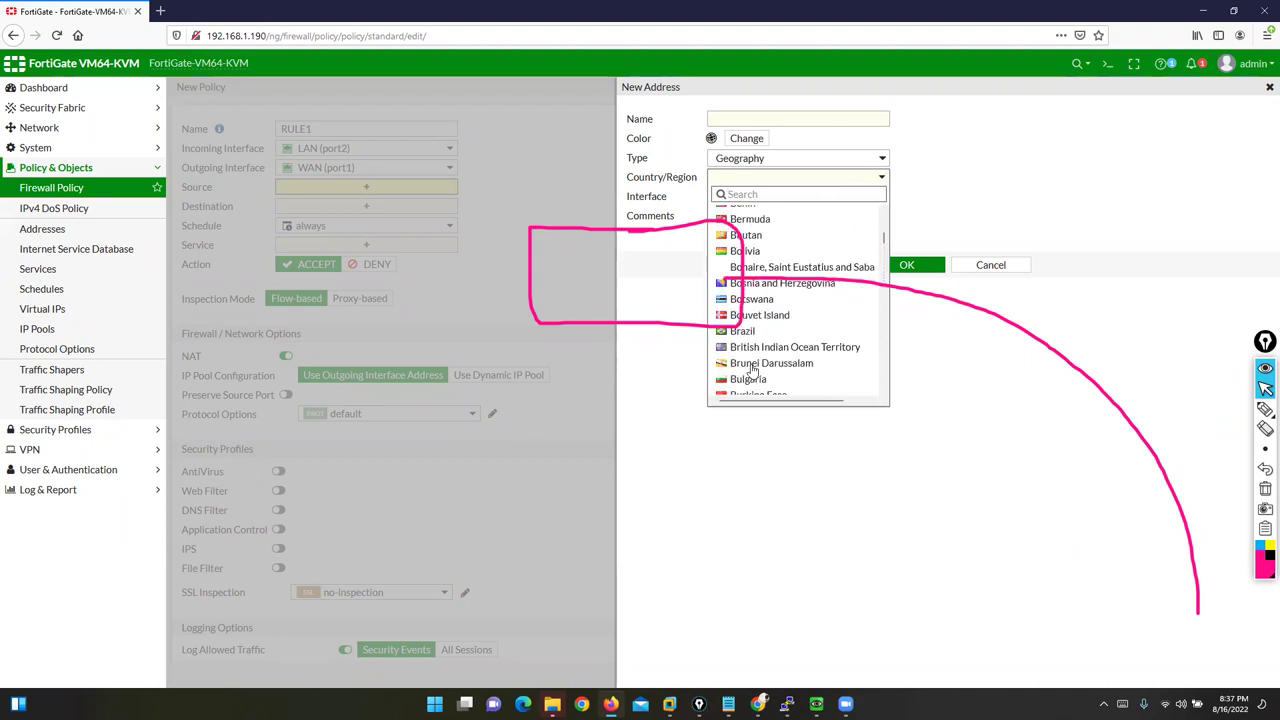
click(752, 122)
Step: Name the address BLOCKFOREVERYONE, choose China as its country, and save it
click(752, 119)
text(BLOCKCHAIN)
key(BackSpace)
key(BackSpace)
key(BackSpace)
key(BackSpace)
key(BackSpace)
key(BackSpace)
key(BackSpace)
key(BackSpace)
key(BackSpace)
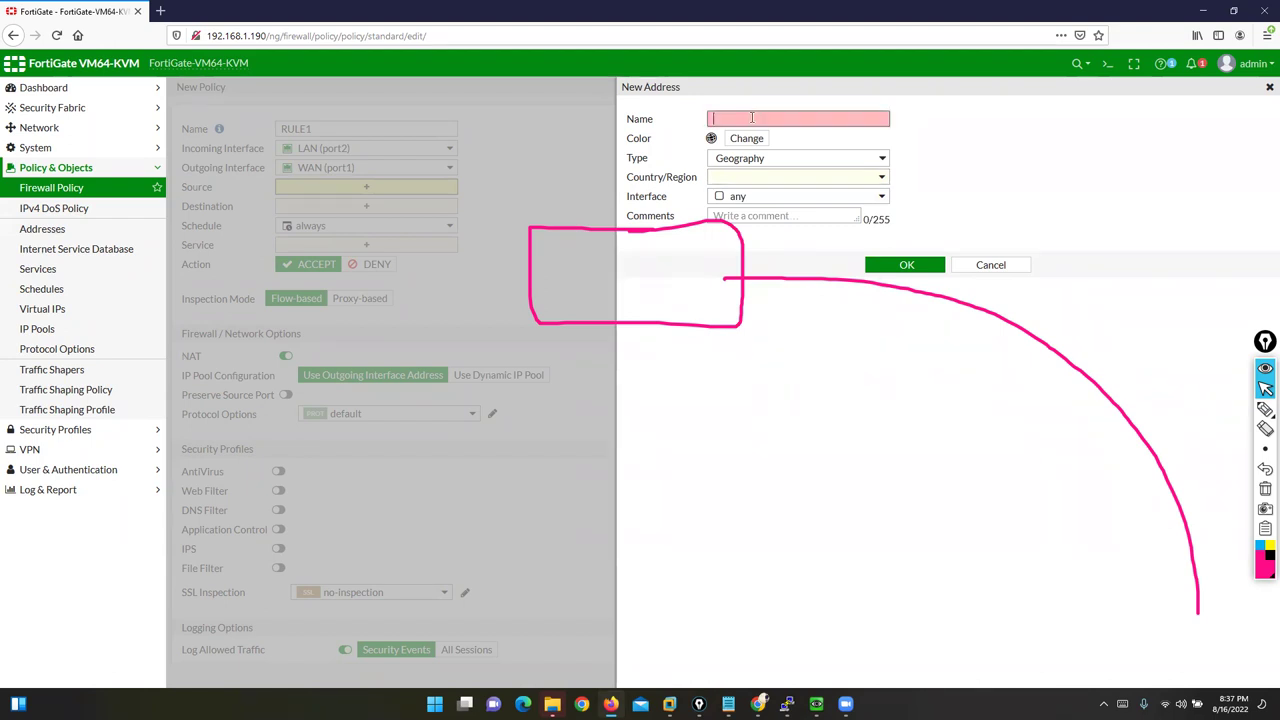
text(BLOCKFOREVERYONE)
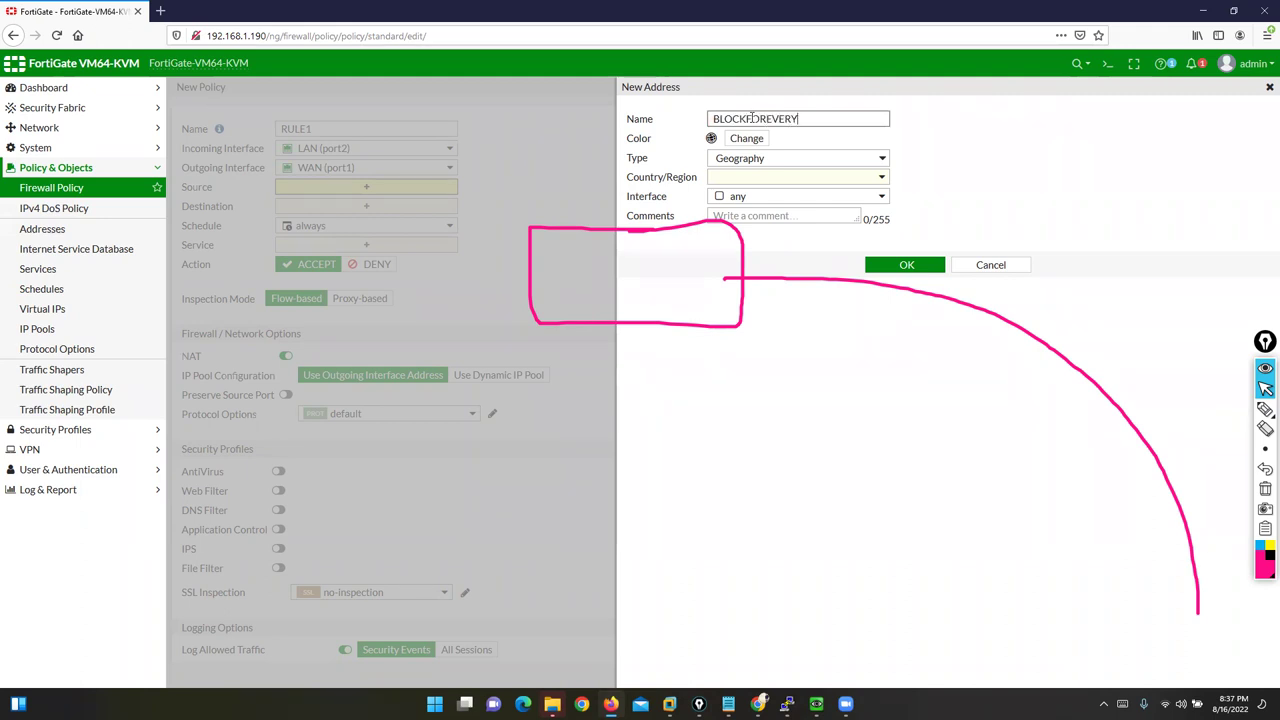
click(779, 177)
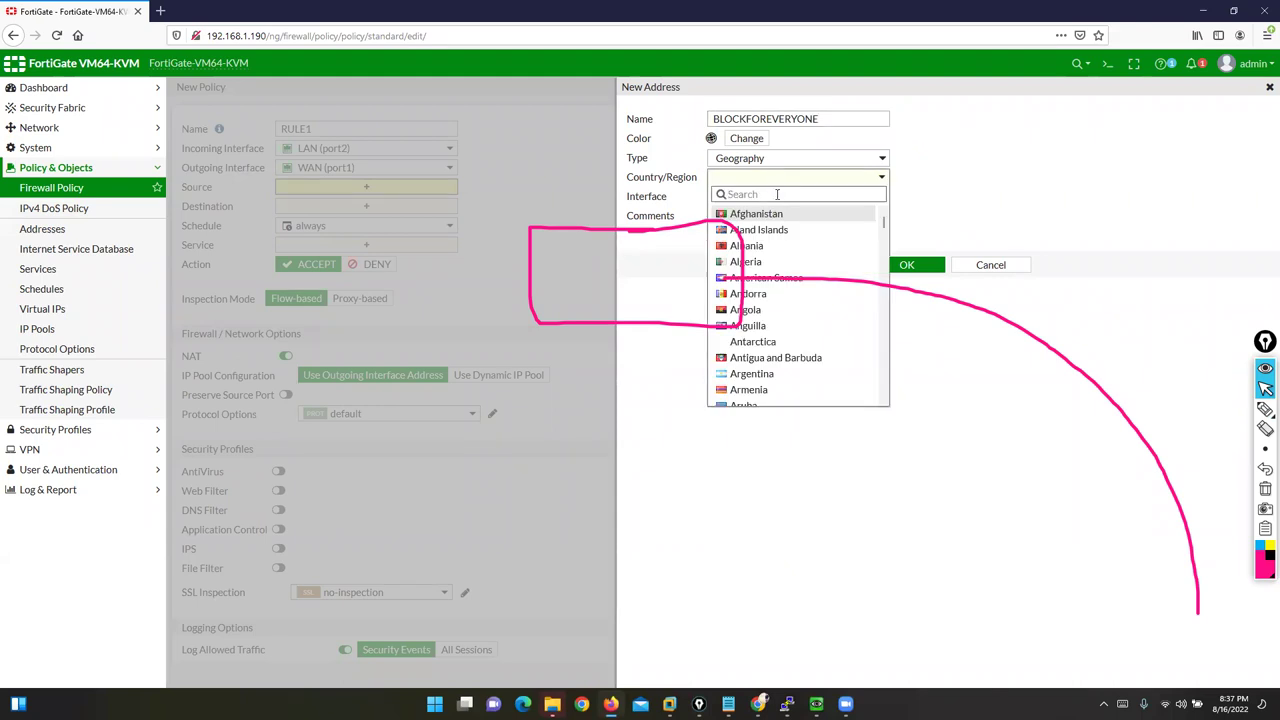
text(CH)
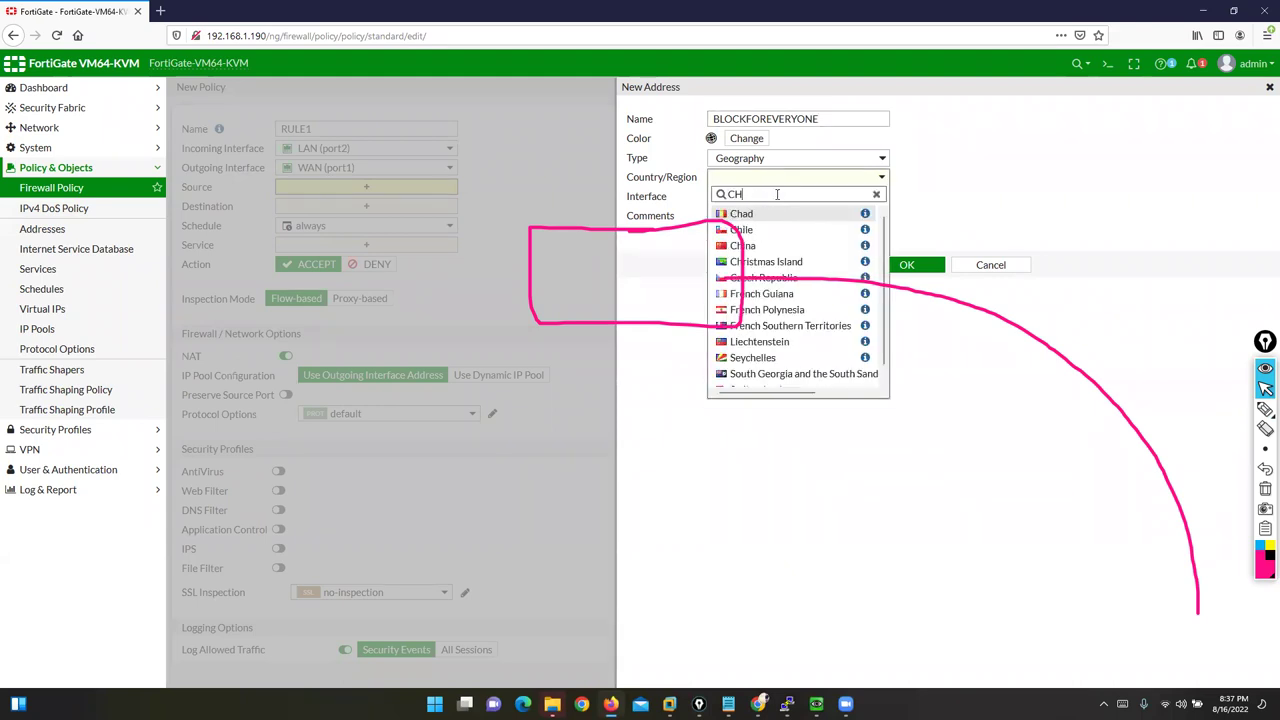
click(745, 246)
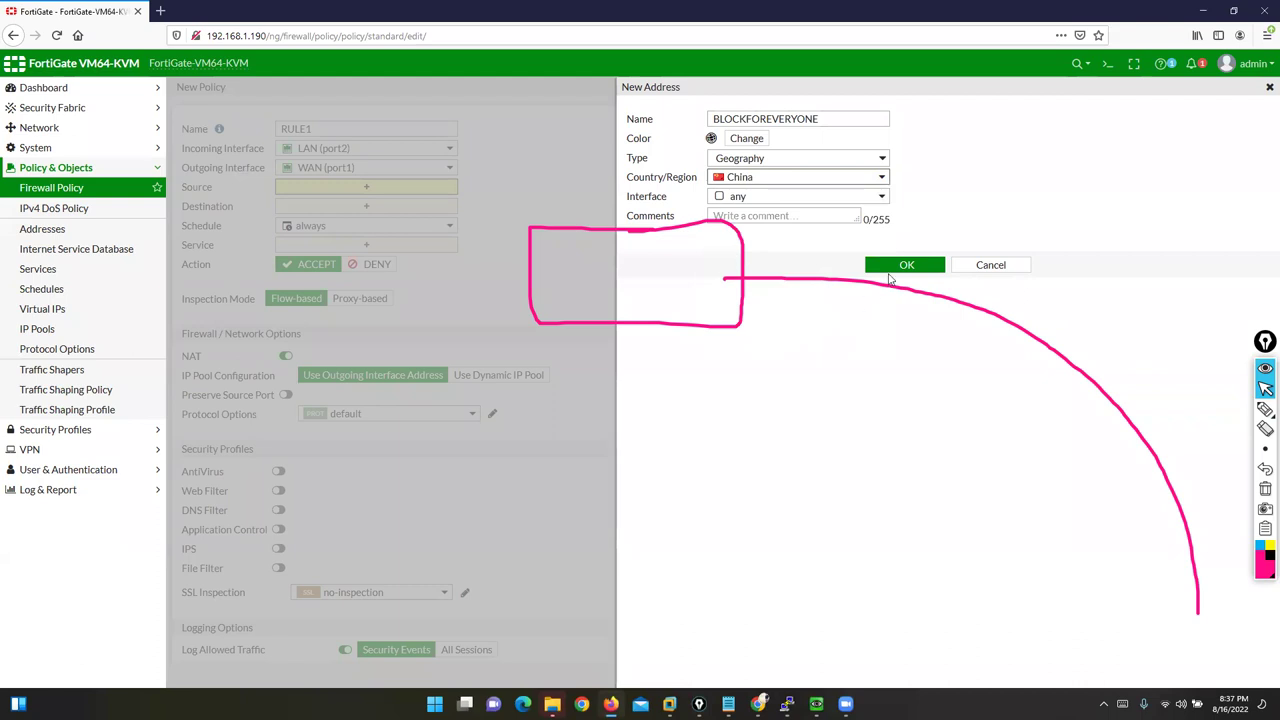
click(894, 265)
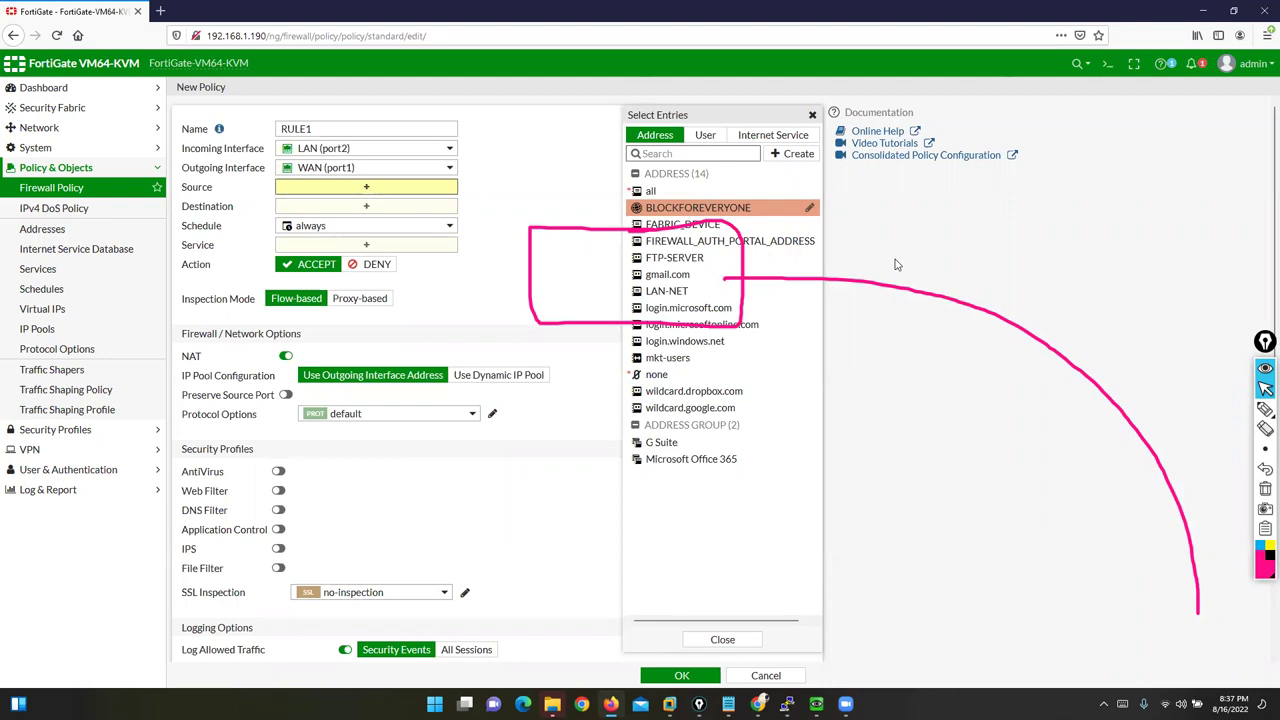
Step: Add and then remove BLOCKFOREVERYONE as RULE1's source, then show the create-new options
click(697, 207)
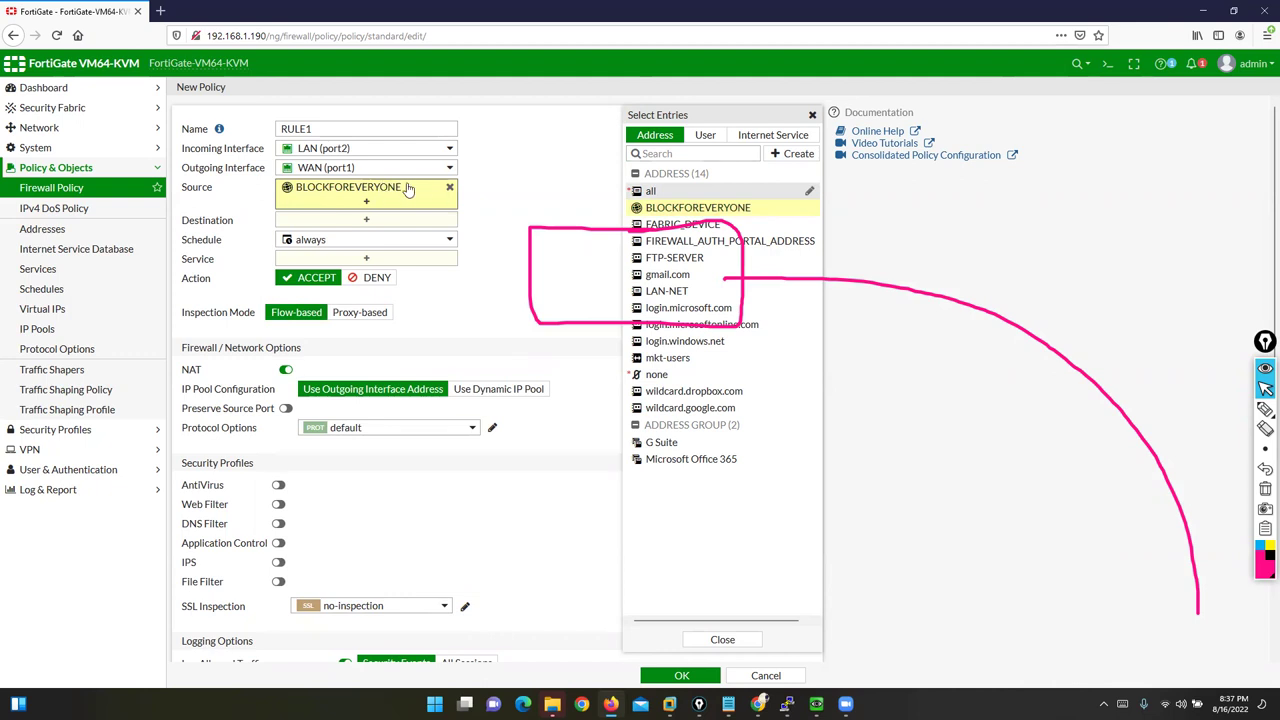
click(449, 188)
mouse_move(680, 207)
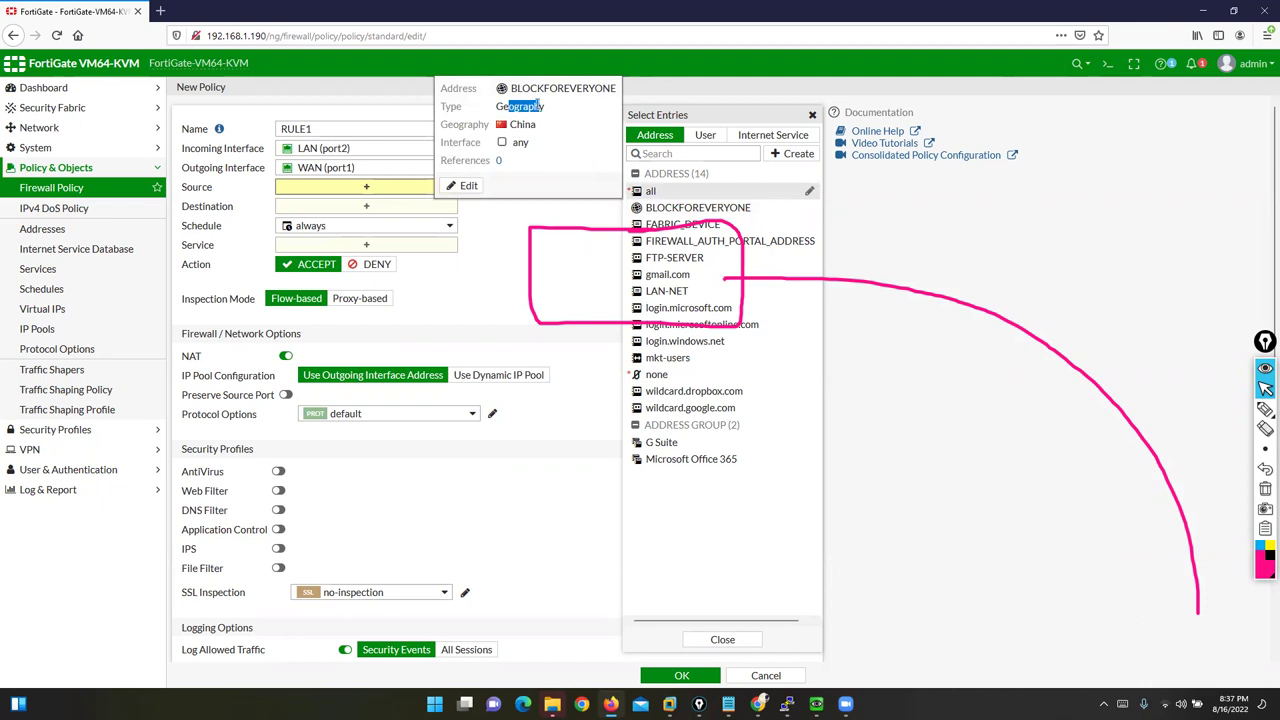
drag(530, 88, 598, 89)
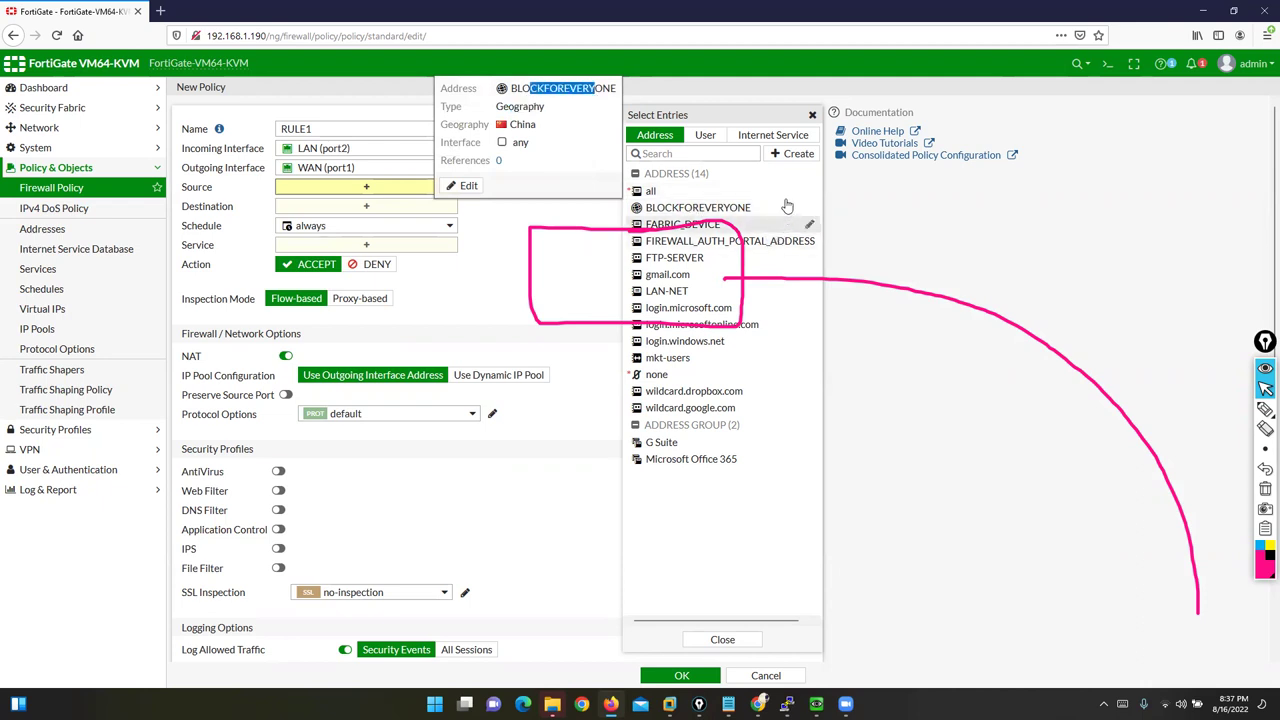
click(790, 155)
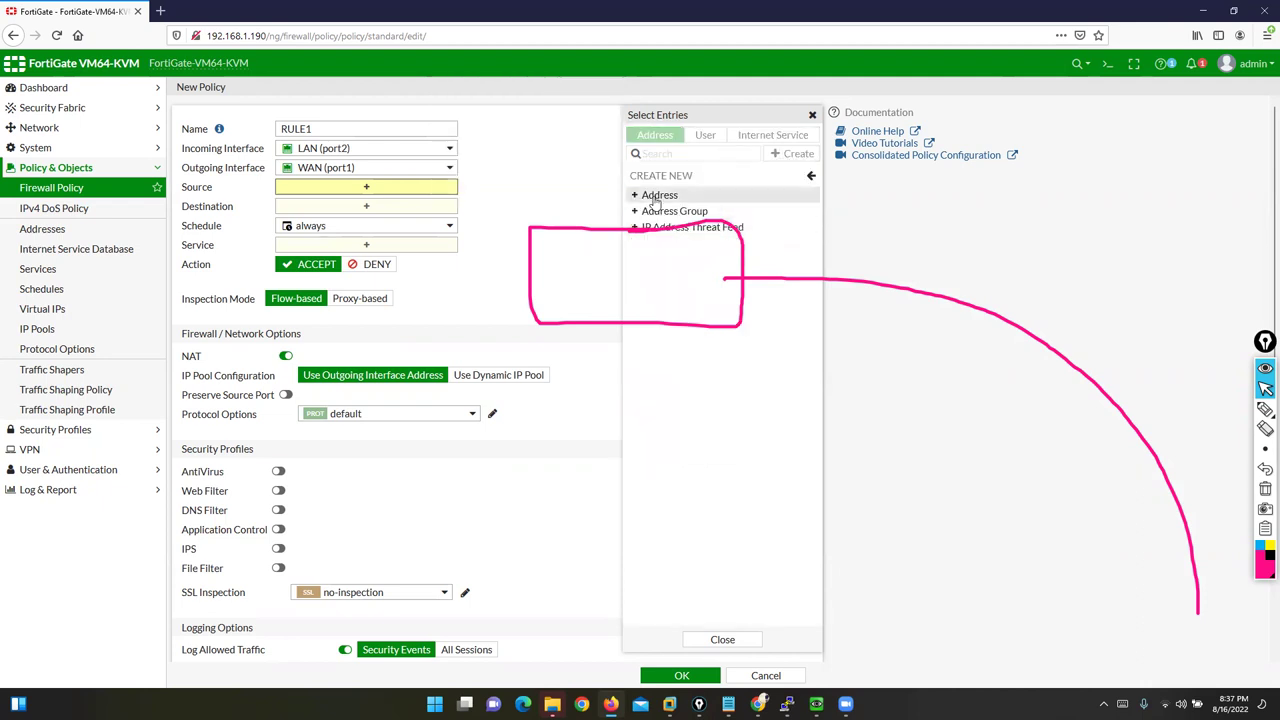
Step: Start a new Device (MAC Address) address, then switch to the EVE-NG lab topology
click(655, 195)
click(850, 158)
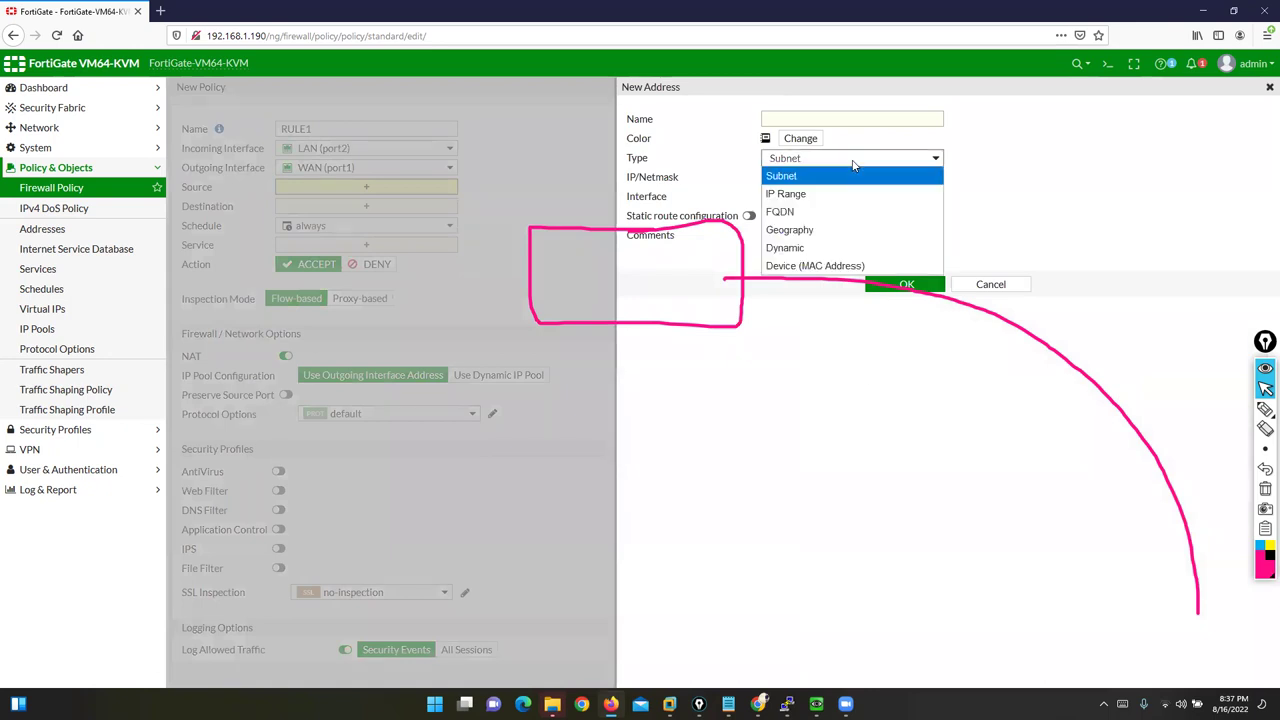
click(825, 266)
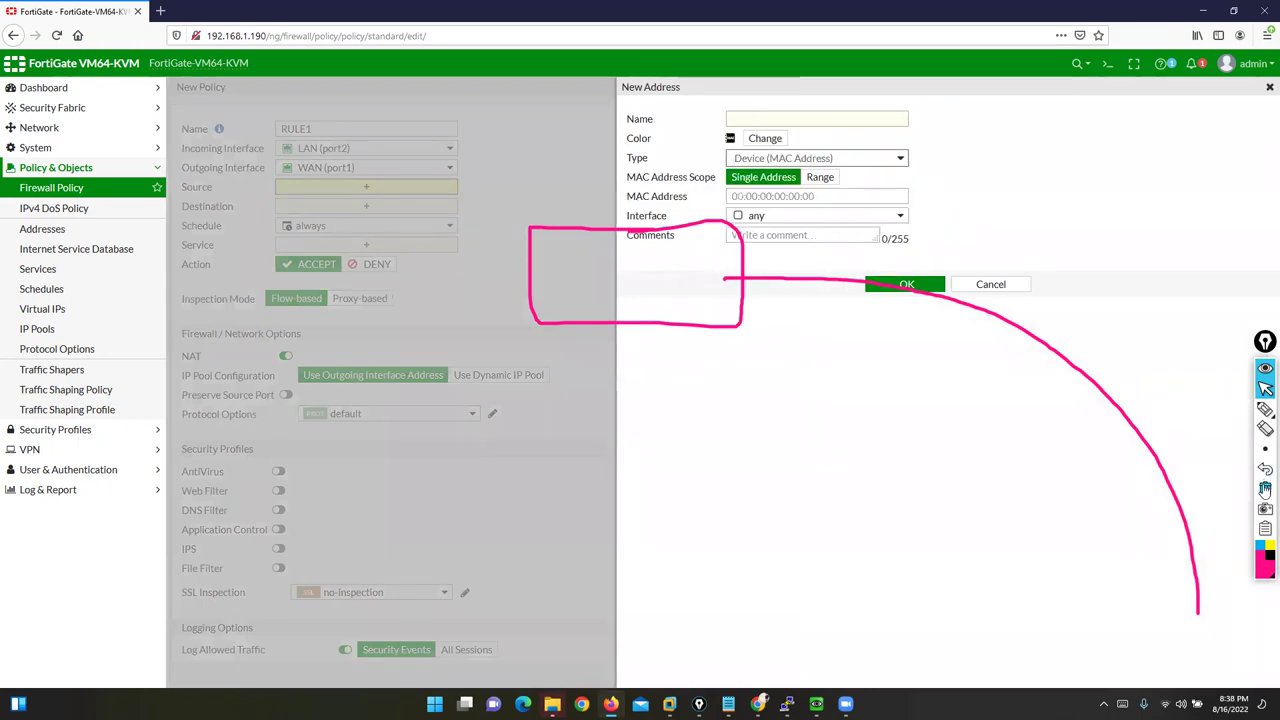
click(1265, 488)
click(1265, 389)
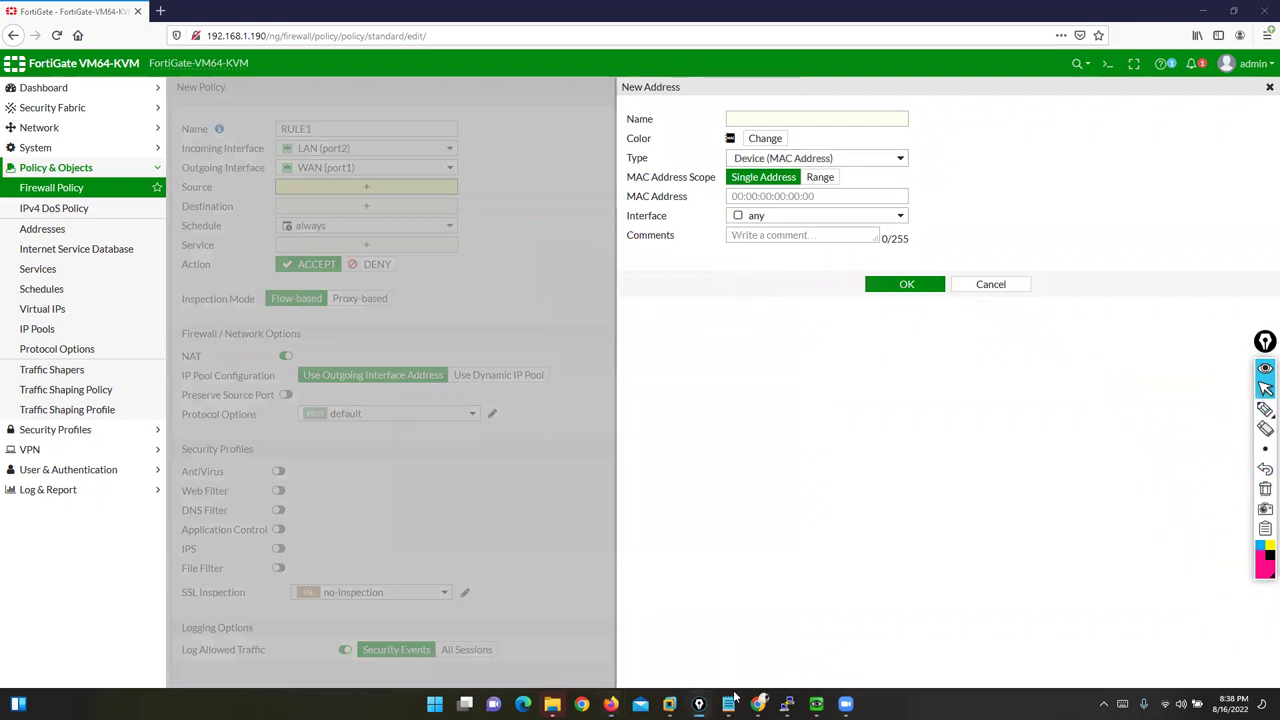
click(581, 704)
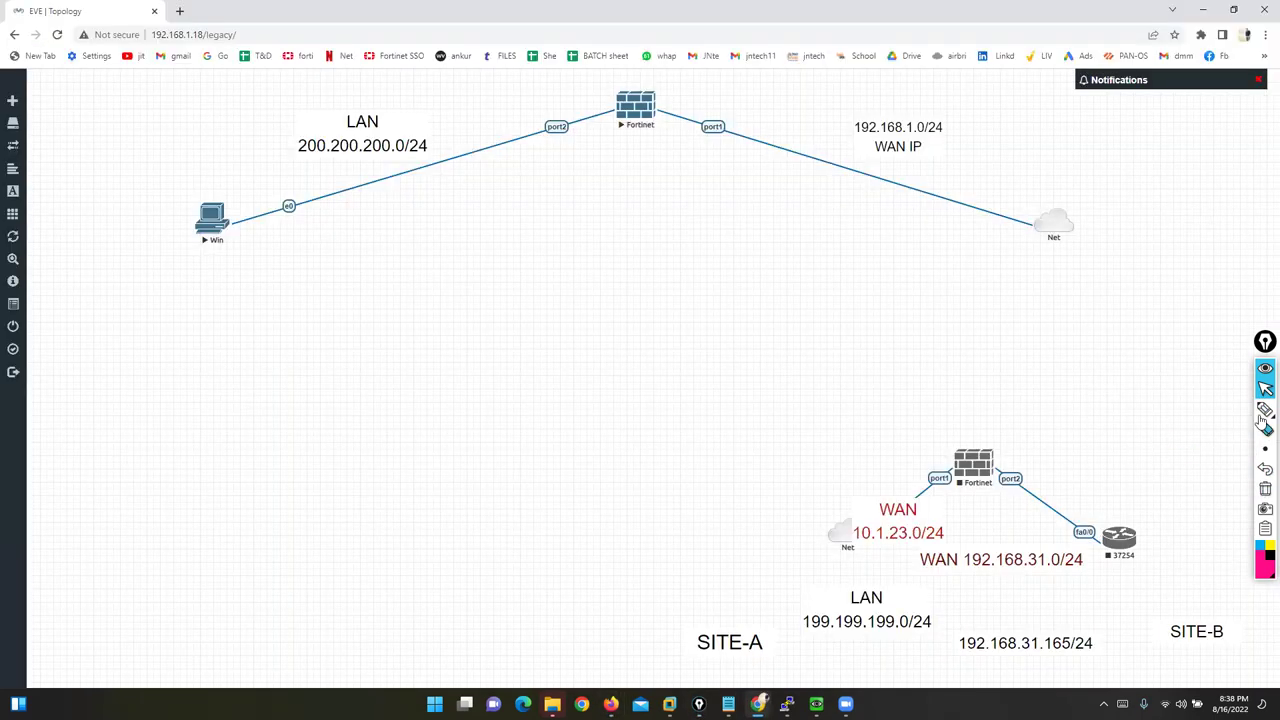
click(1265, 409)
mouse_move(440, 155)
mouse_down()
mouse_move(323, 209)
mouse_move(446, 156)
mouse_up()
mouse_move(366, 168)
mouse_down()
mouse_move(363, 207)
mouse_move(414, 194)
mouse_move(423, 177)
mouse_move(392, 72)
mouse_move(270, 70)
mouse_up()
drag(322, 158, 185, 127)
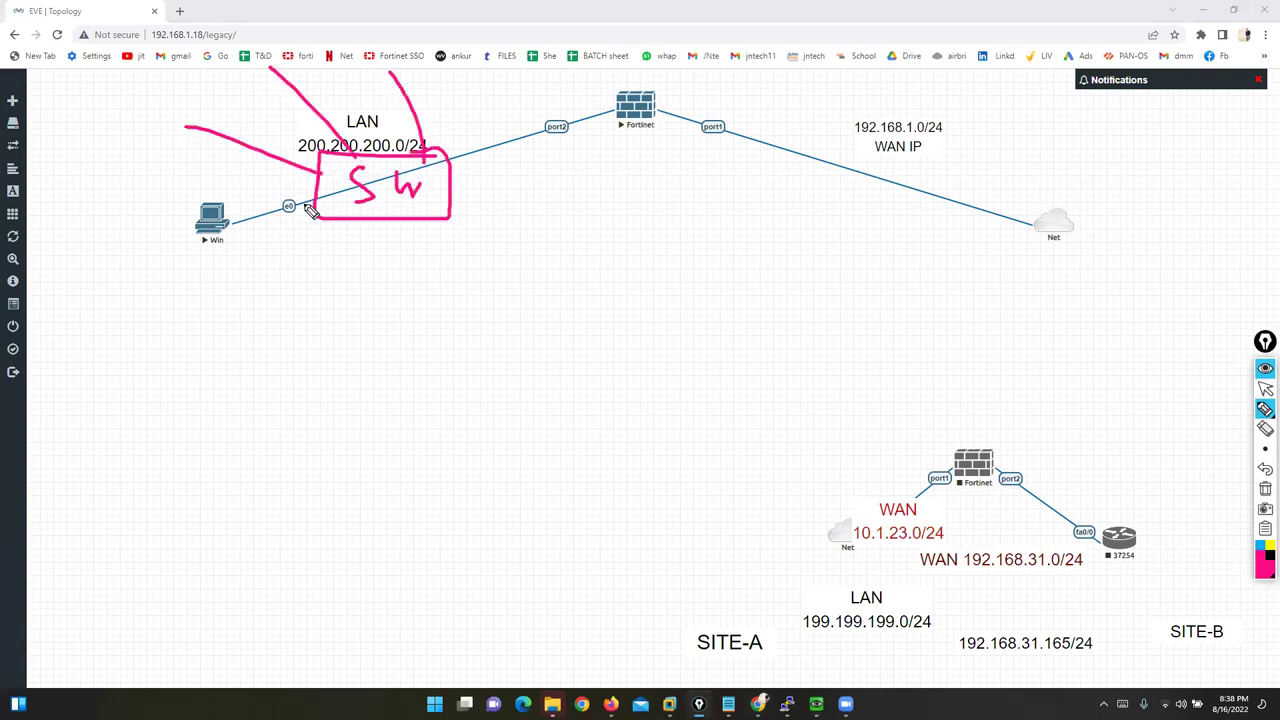
drag(305, 205, 100, 332)
drag(353, 212, 290, 340)
drag(407, 224, 296, 452)
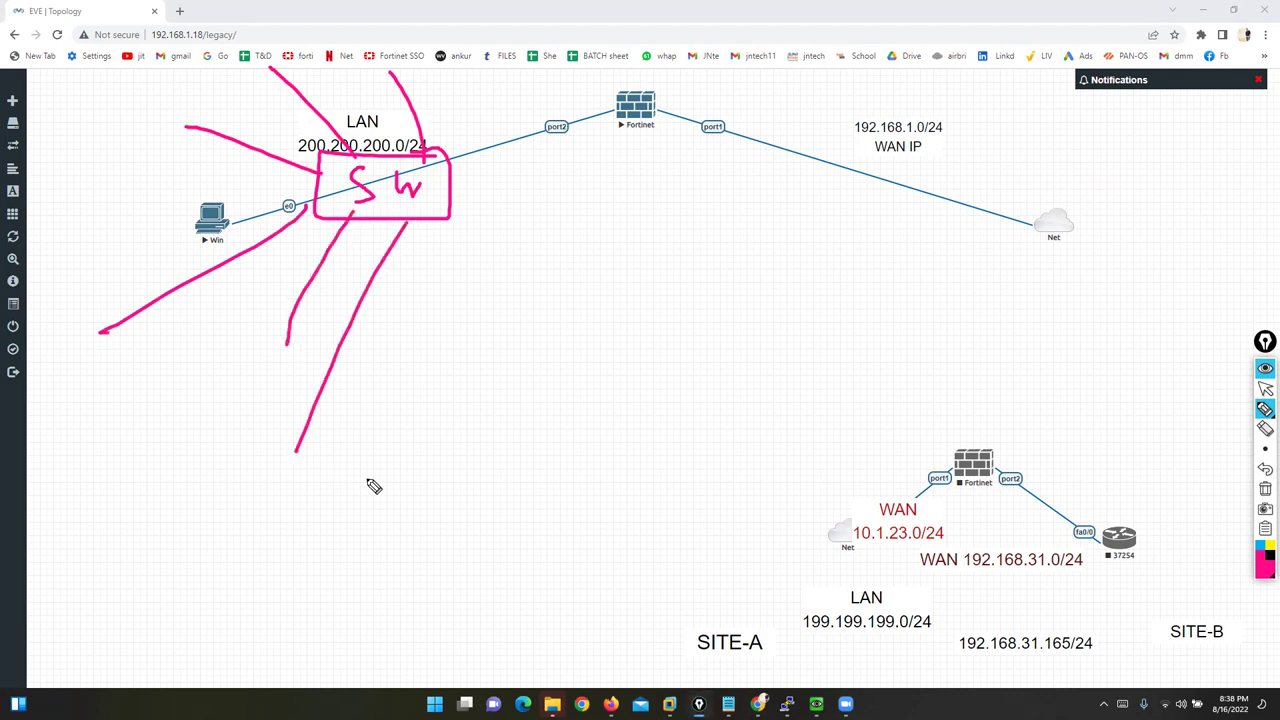
mouse_move(616, 90)
mouse_down()
mouse_move(677, 115)
mouse_move(612, 135)
mouse_move(636, 80)
mouse_up()
mouse_move(563, 102)
mouse_down()
mouse_move(530, 135)
mouse_move(572, 147)
mouse_move(556, 98)
mouse_move(596, 50)
mouse_up()
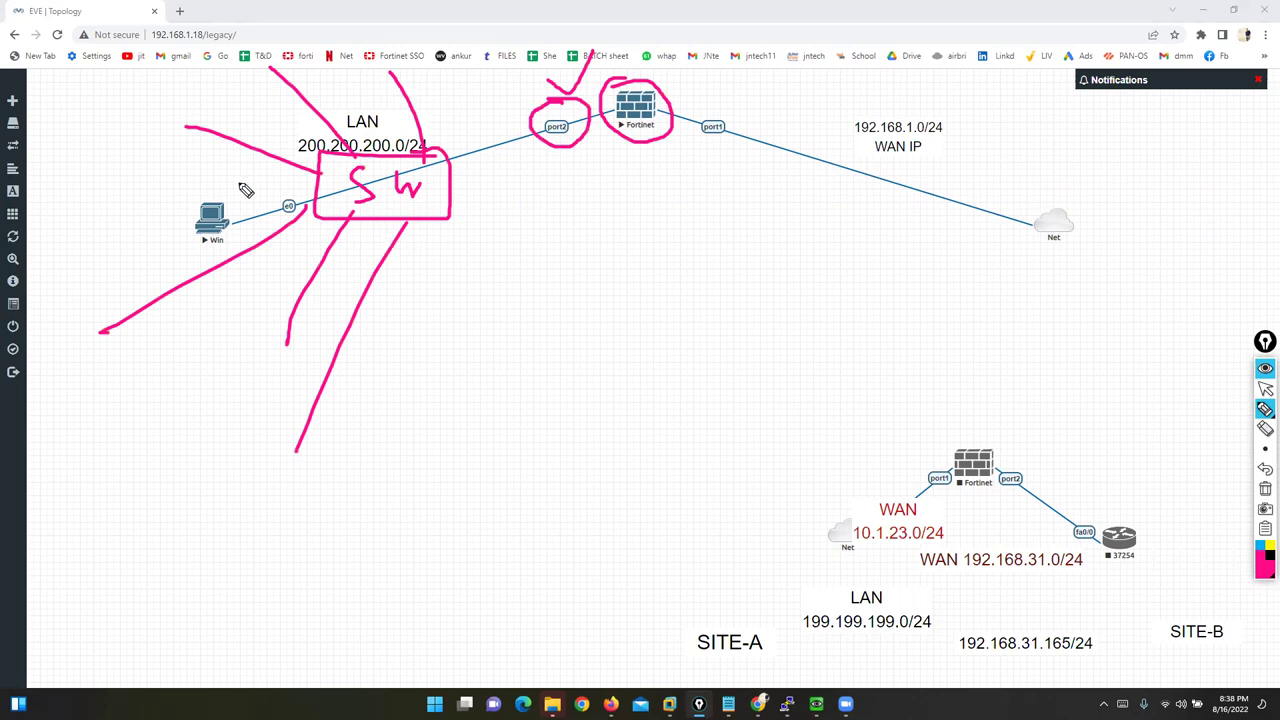
mouse_move(177, 102)
mouse_down()
mouse_move(143, 104)
mouse_move(189, 142)
mouse_move(146, 163)
mouse_move(176, 164)
mouse_up()
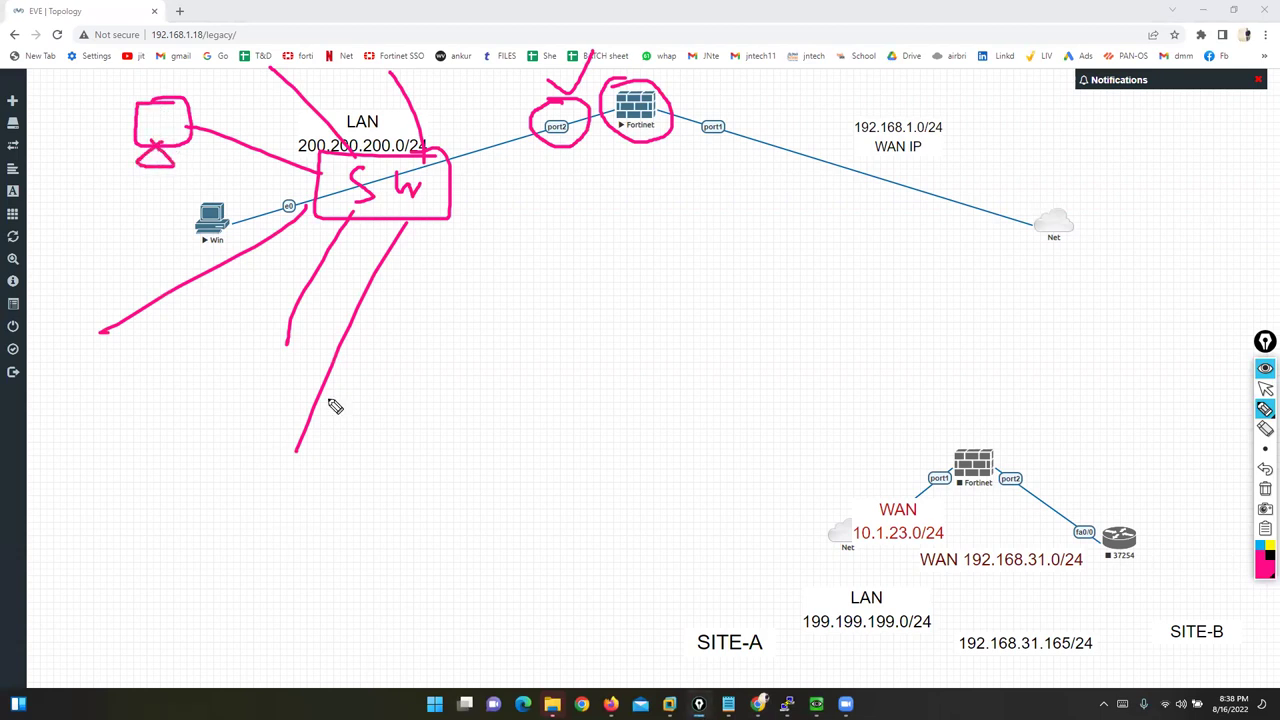
mouse_move(160, 95)
mouse_down()
mouse_move(200, 100)
mouse_move(128, 96)
mouse_move(135, 142)
mouse_up()
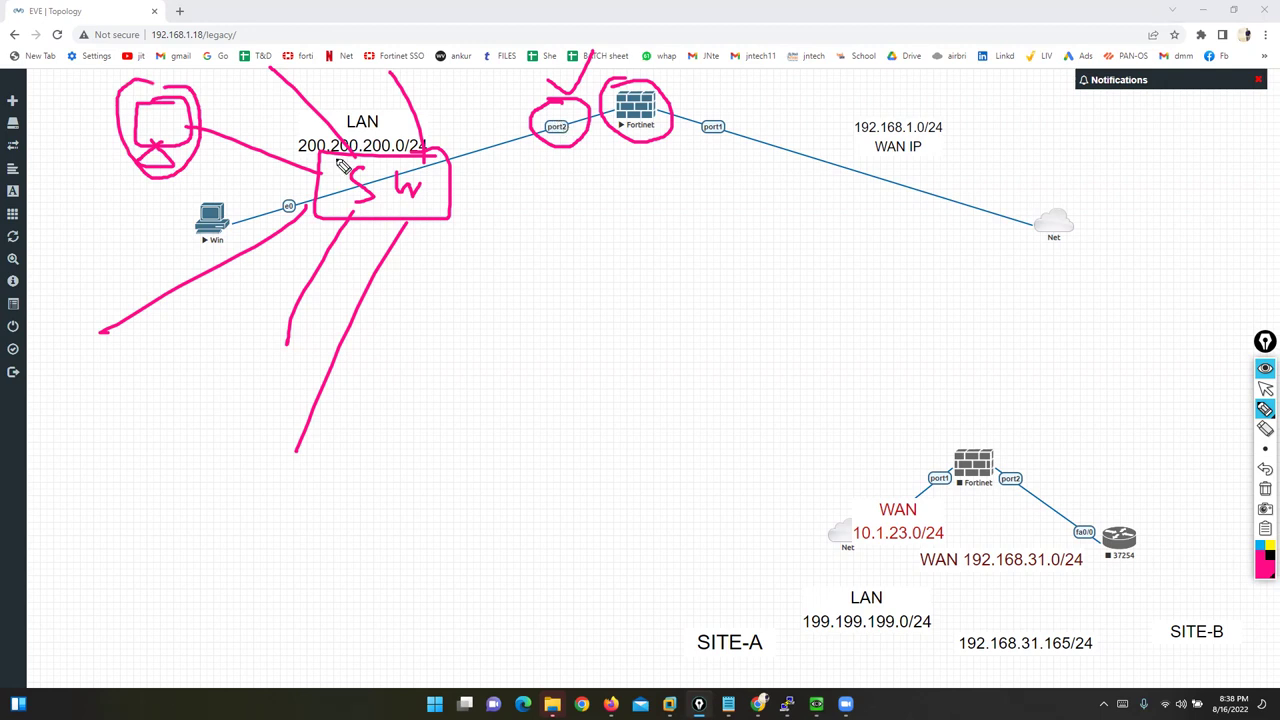
drag(84, 141, 112, 121)
click(1265, 488)
click(1265, 388)
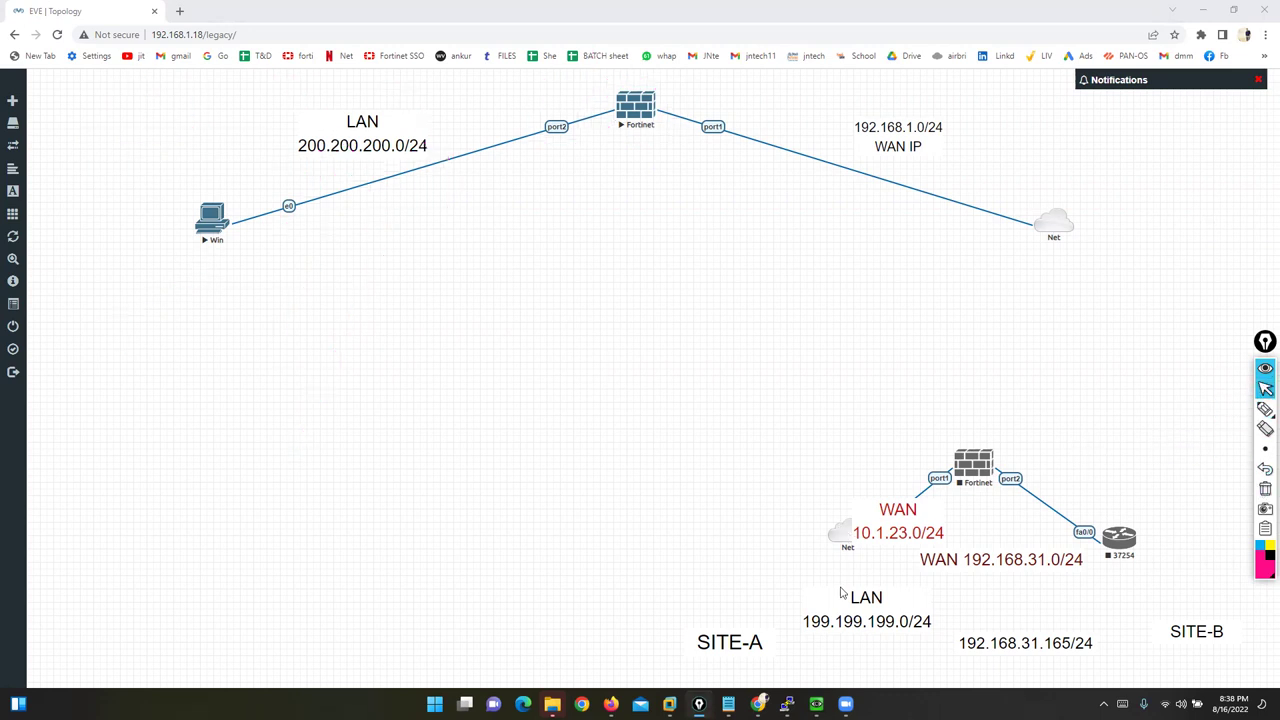
Step: Back in FortiGate, name the new MAC address HR-USER1 and set its scope to Range
key(alt+Tab)
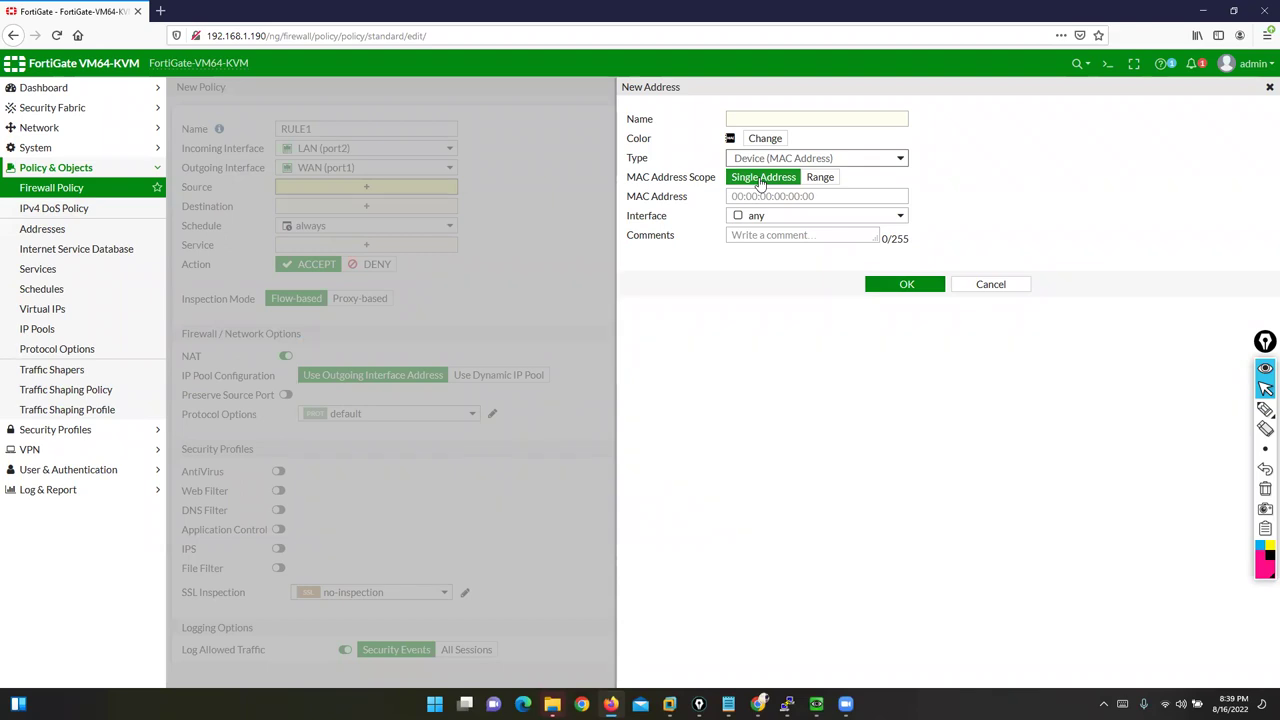
click(760, 119)
text(HR)
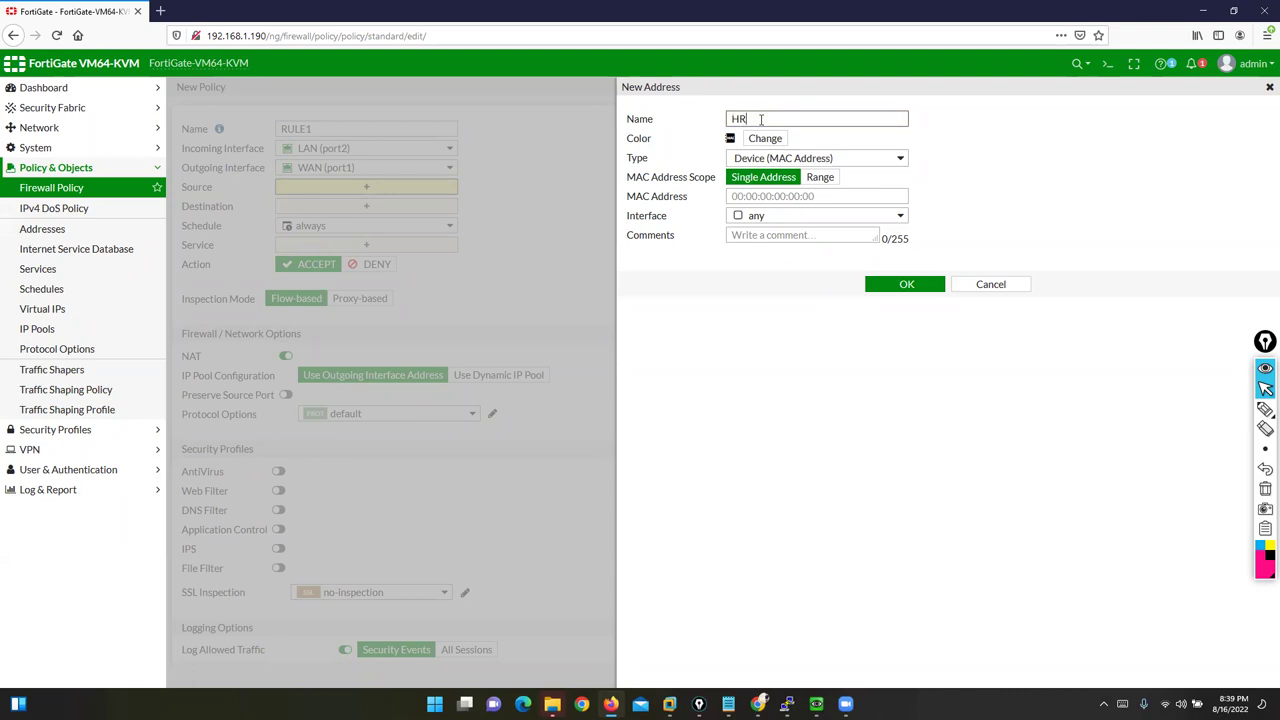
text(-USER1)
click(742, 196)
click(815, 181)
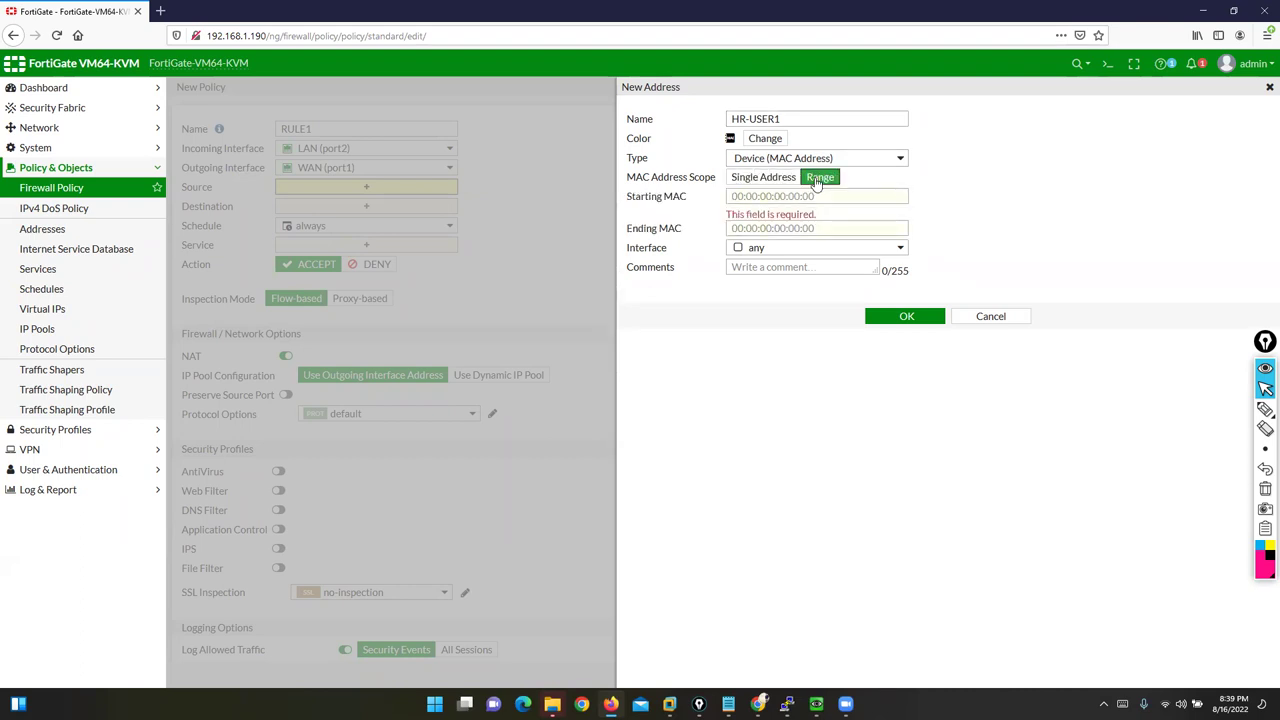
Step: Point out the Starting and Ending MAC fields, review address types, and discard the address
drag(633, 198, 741, 188)
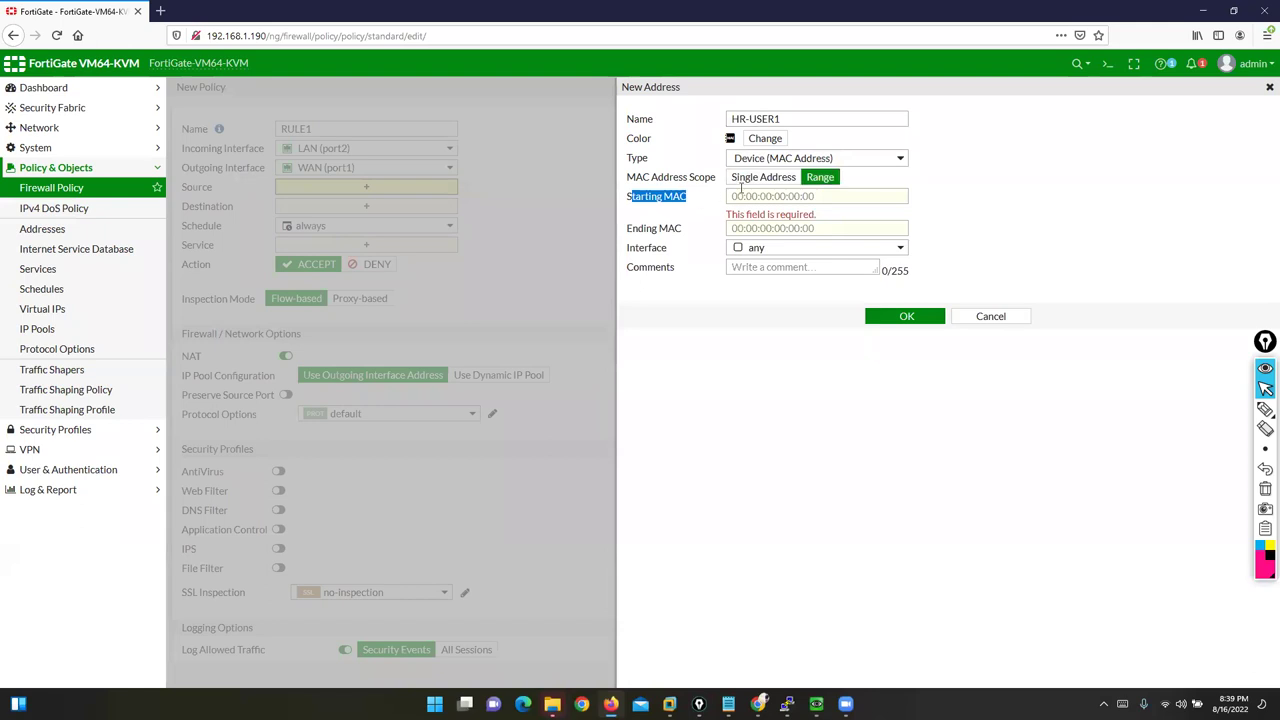
drag(627, 228, 758, 229)
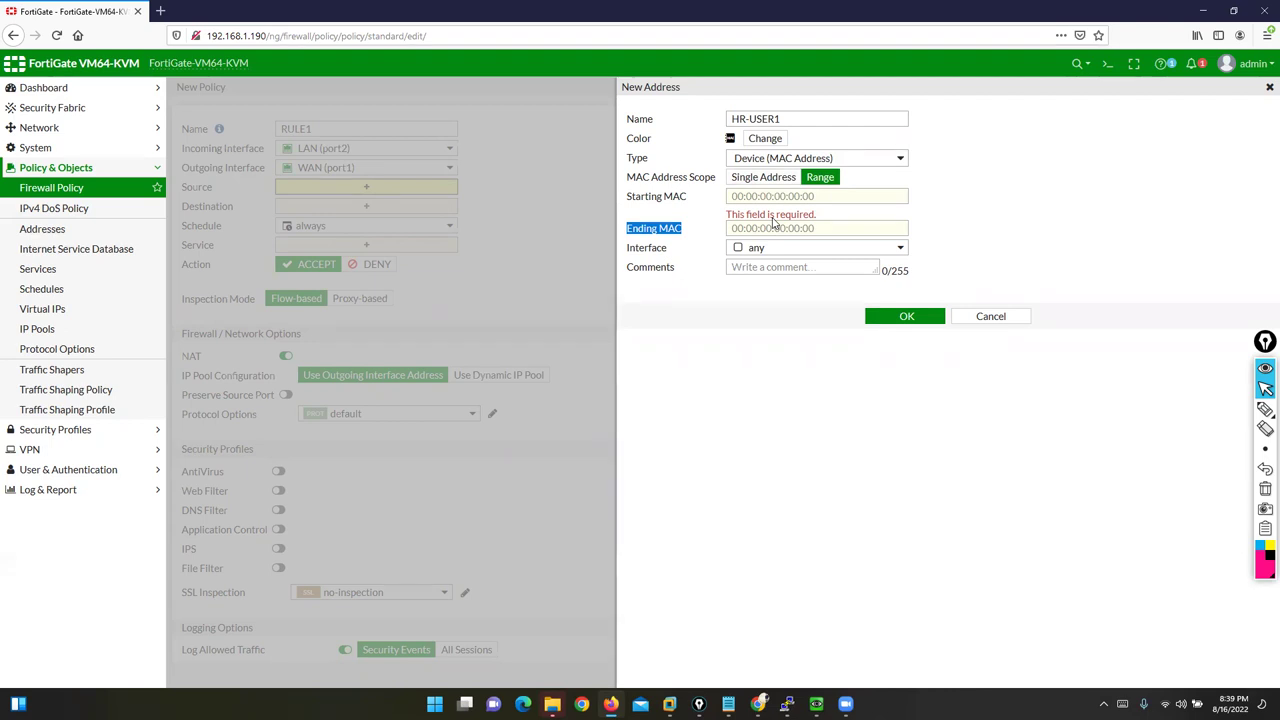
click(846, 159)
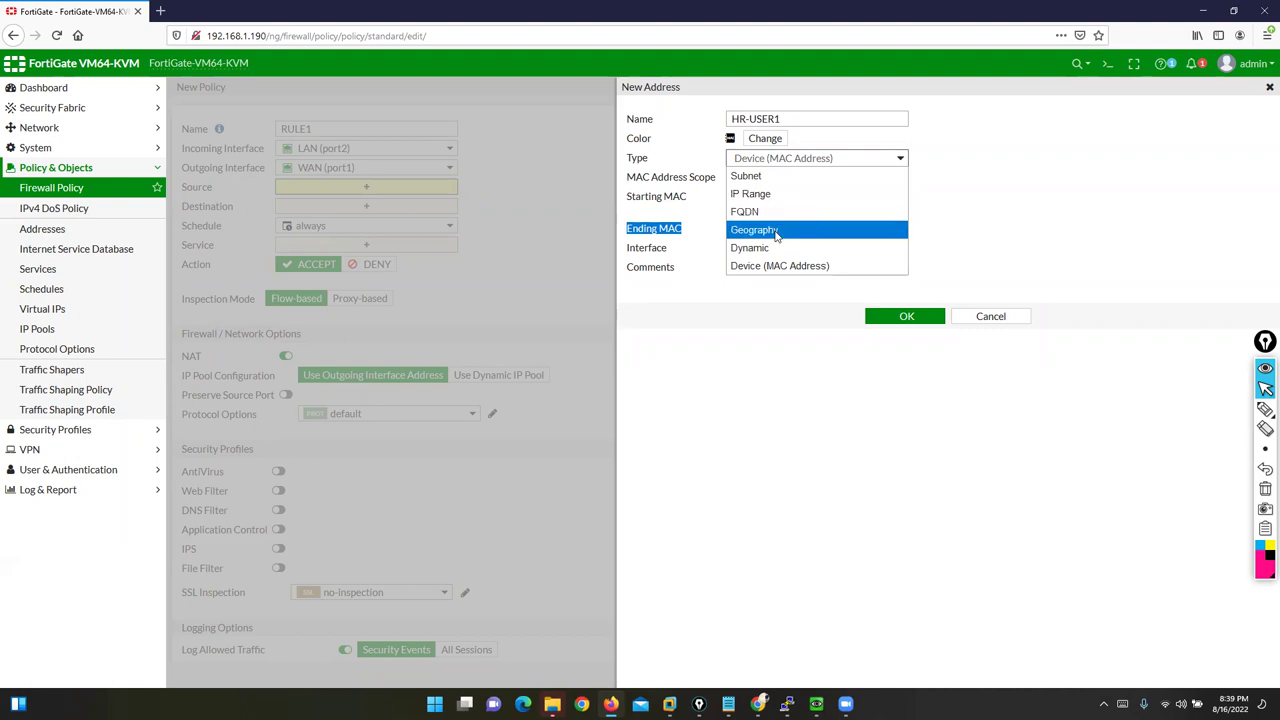
click(988, 317)
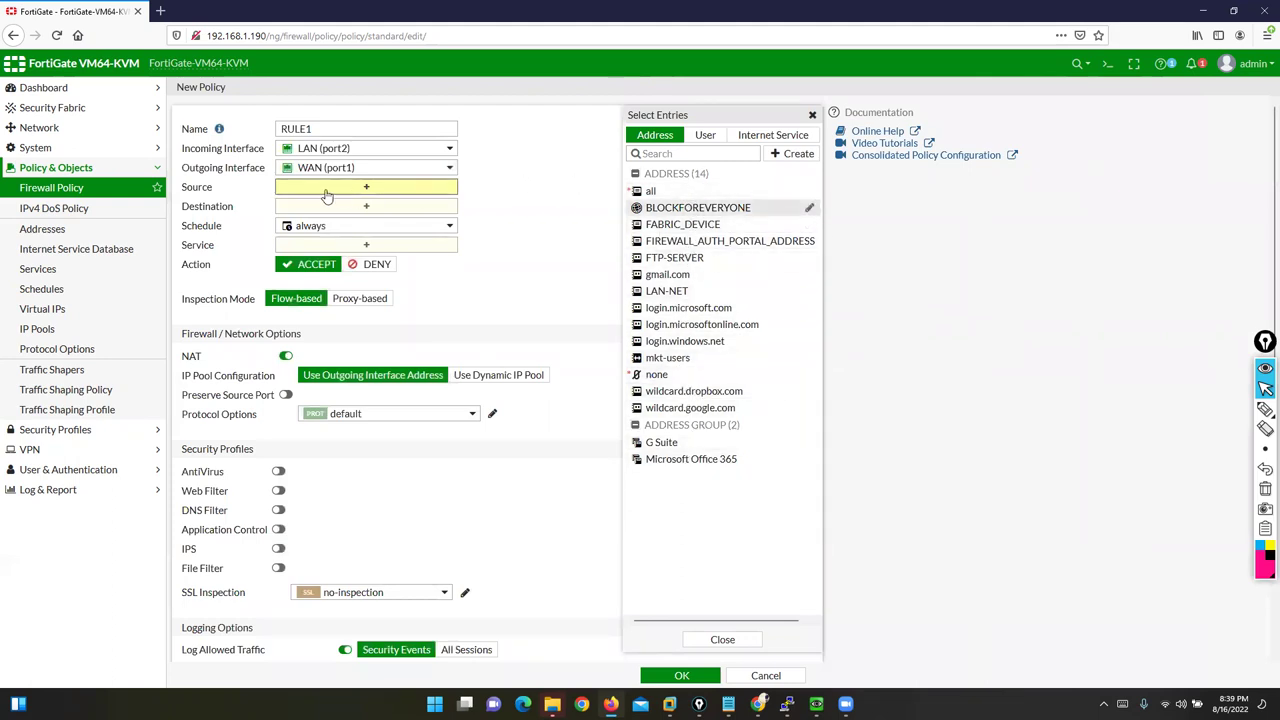
Step: Set RULE1's source to all, then reopen the picker on the User tab
click(650, 192)
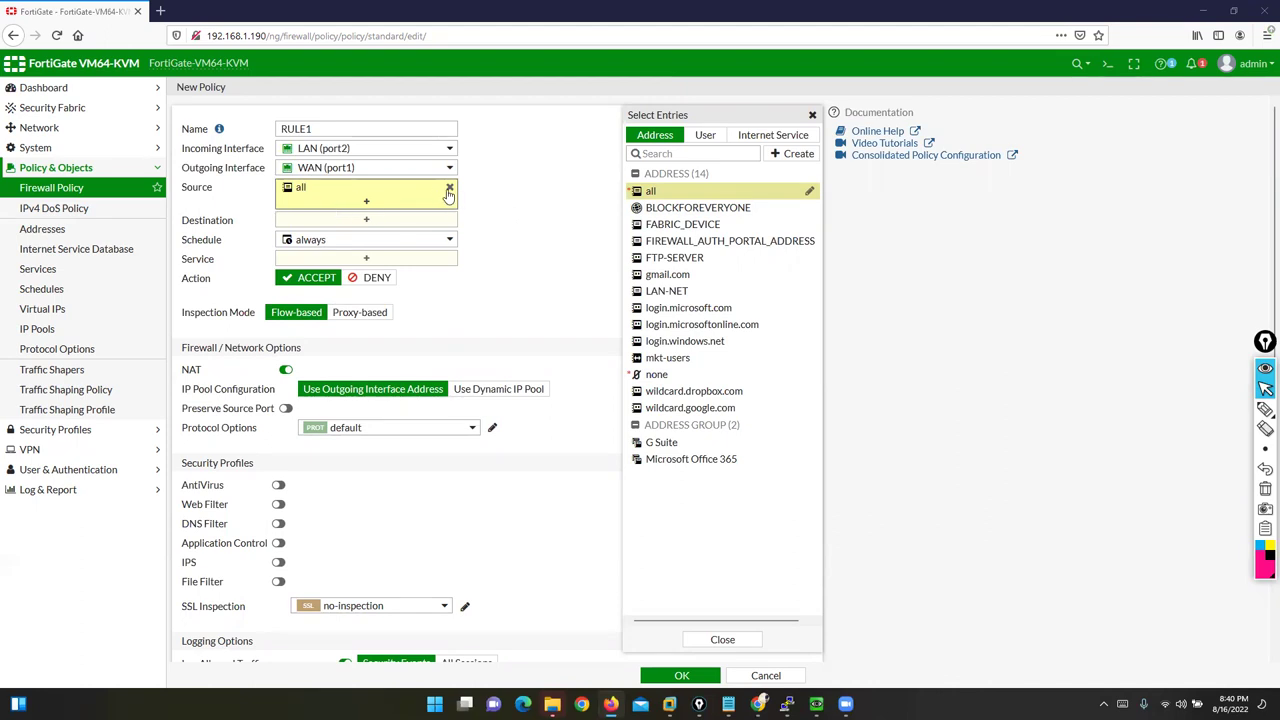
click(303, 200)
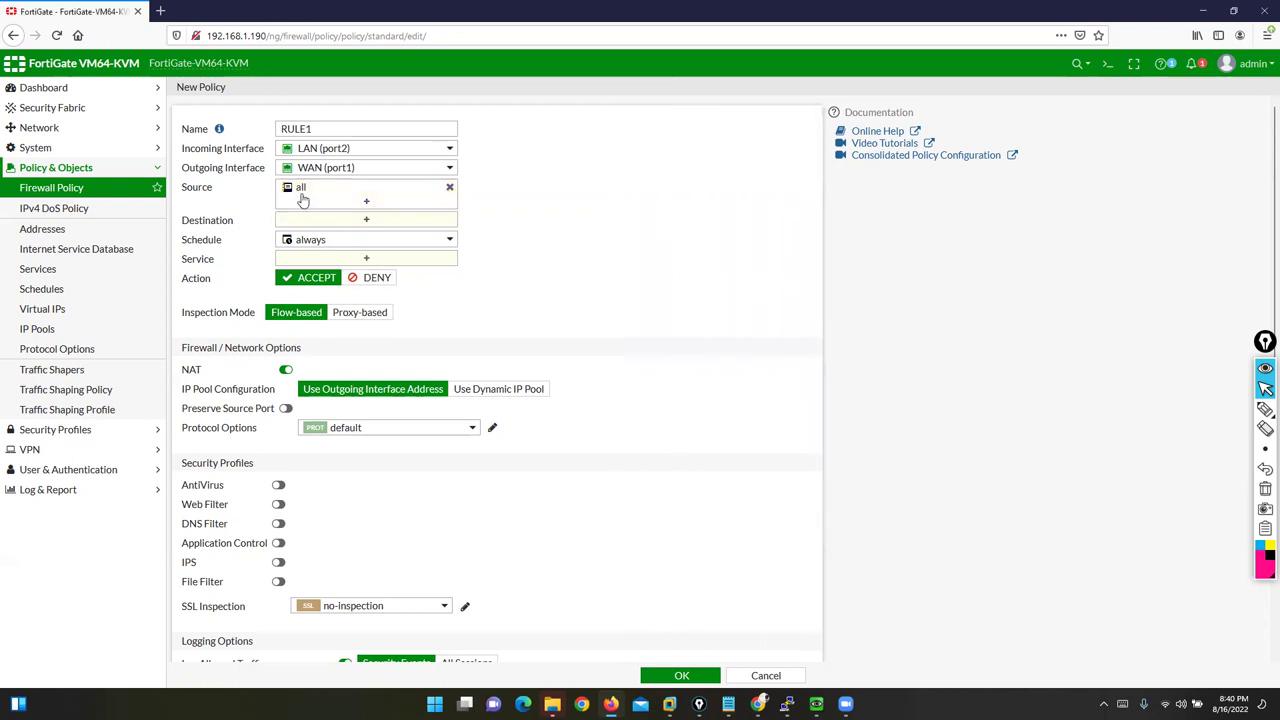
click(400, 205)
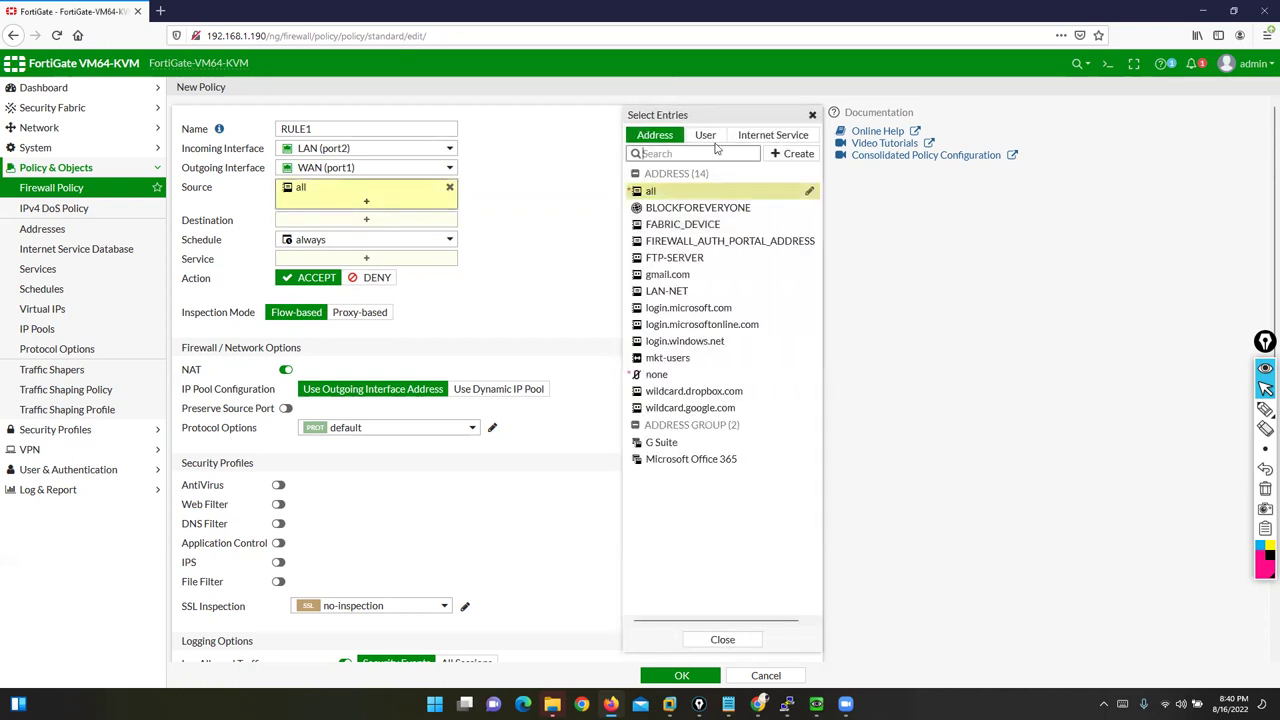
click(705, 136)
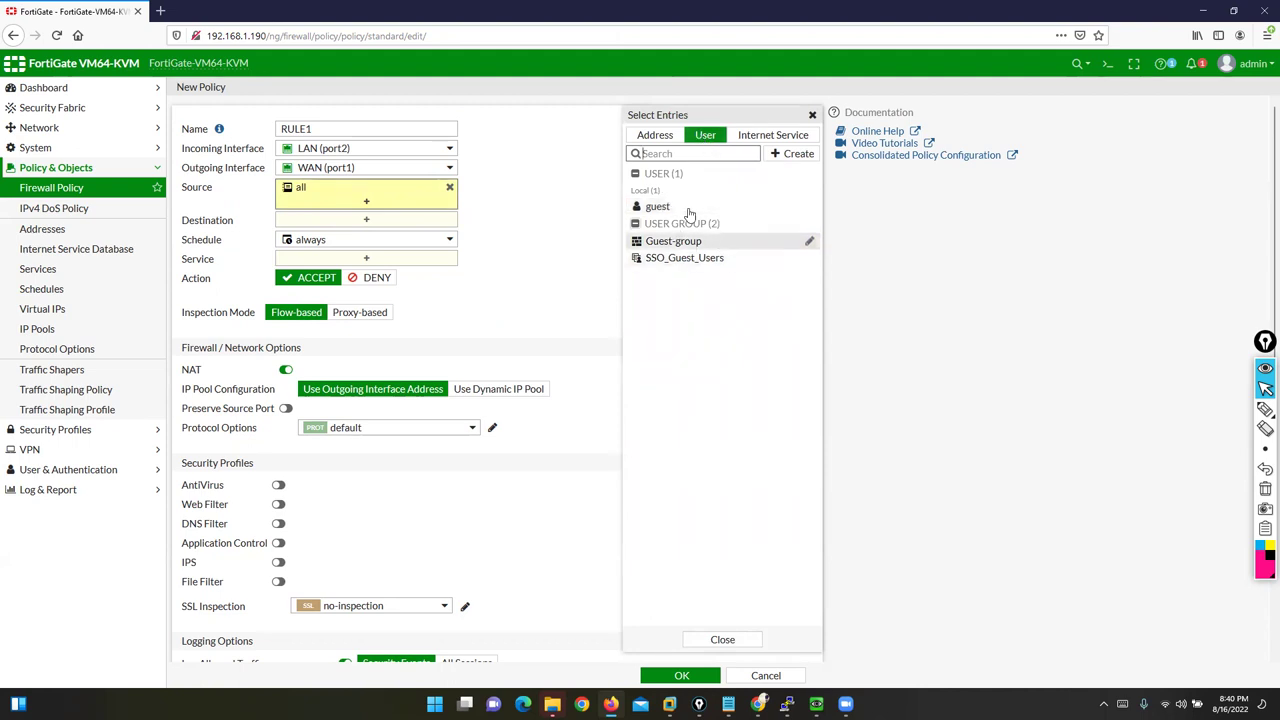
click(728, 703)
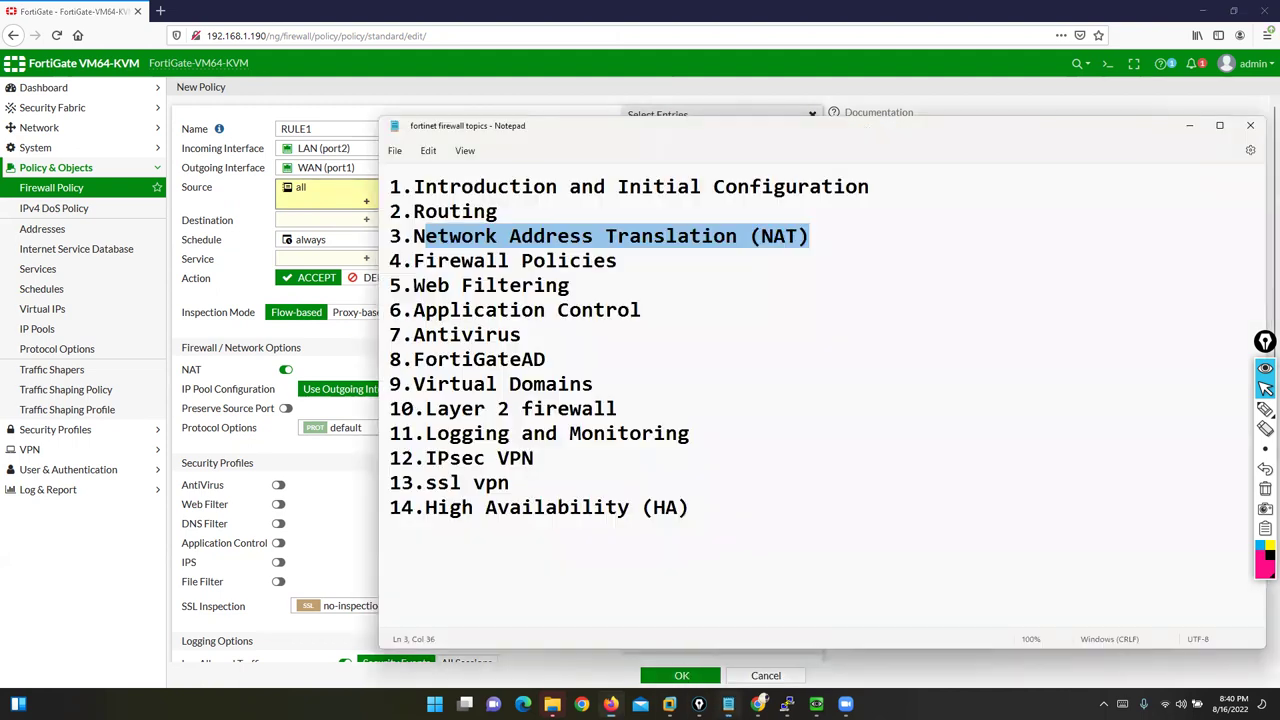
click(521, 408)
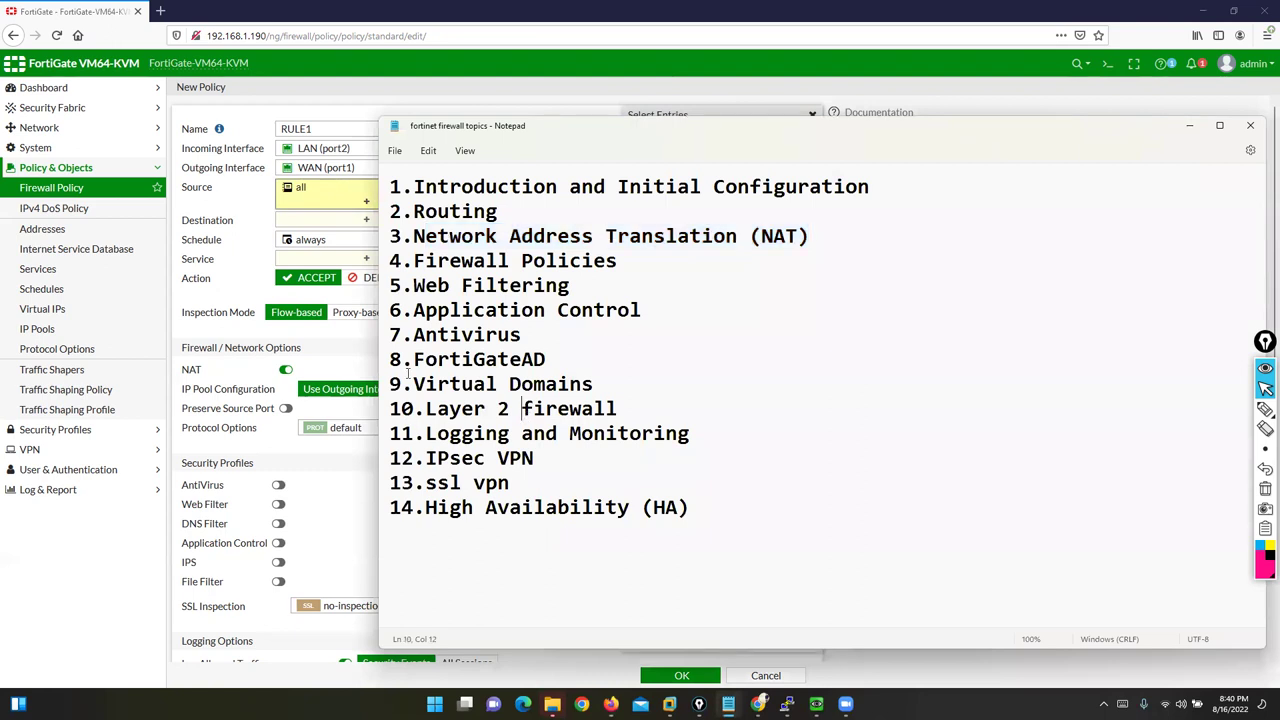
drag(390, 360, 575, 360)
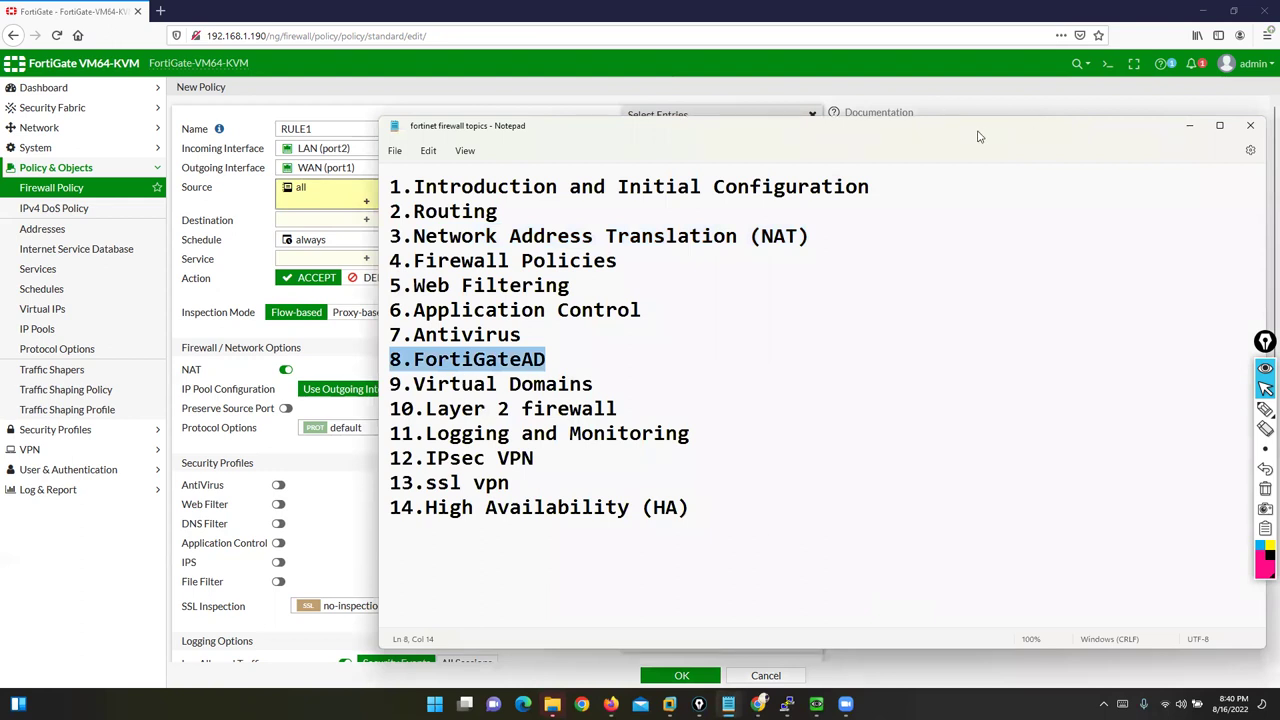
key(alt+Tab)
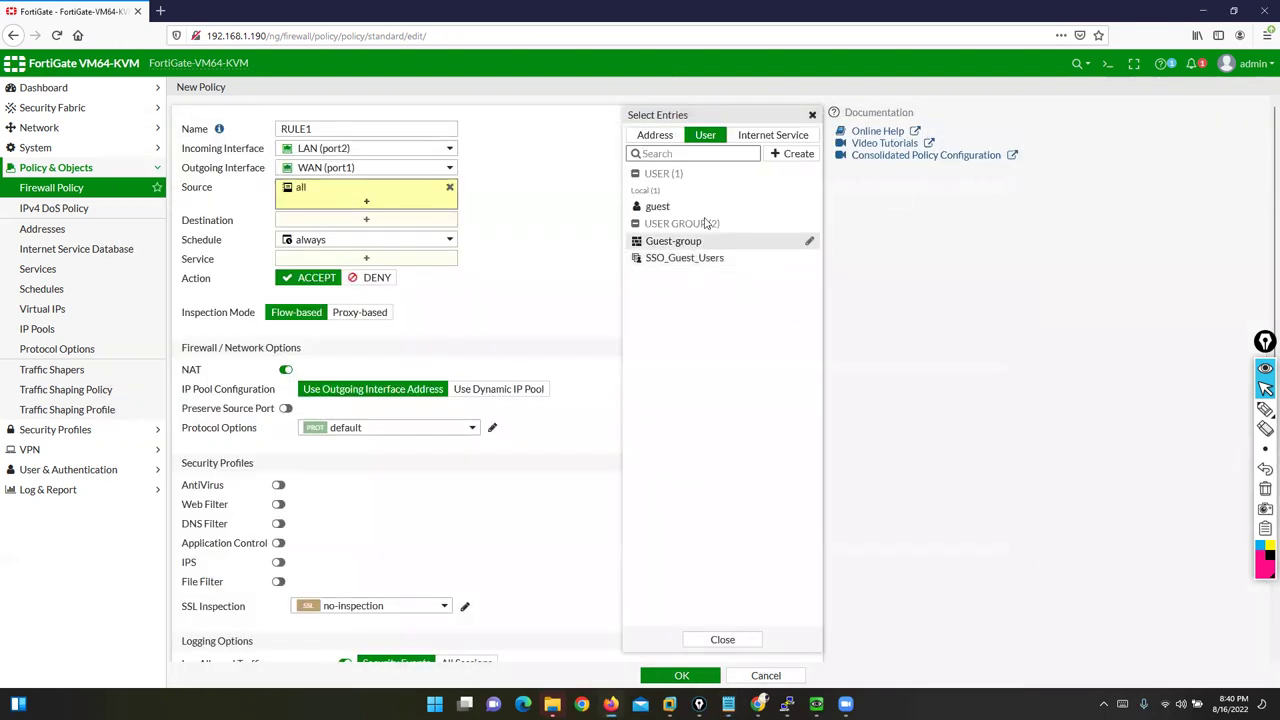
click(1265, 412)
click(1224, 410)
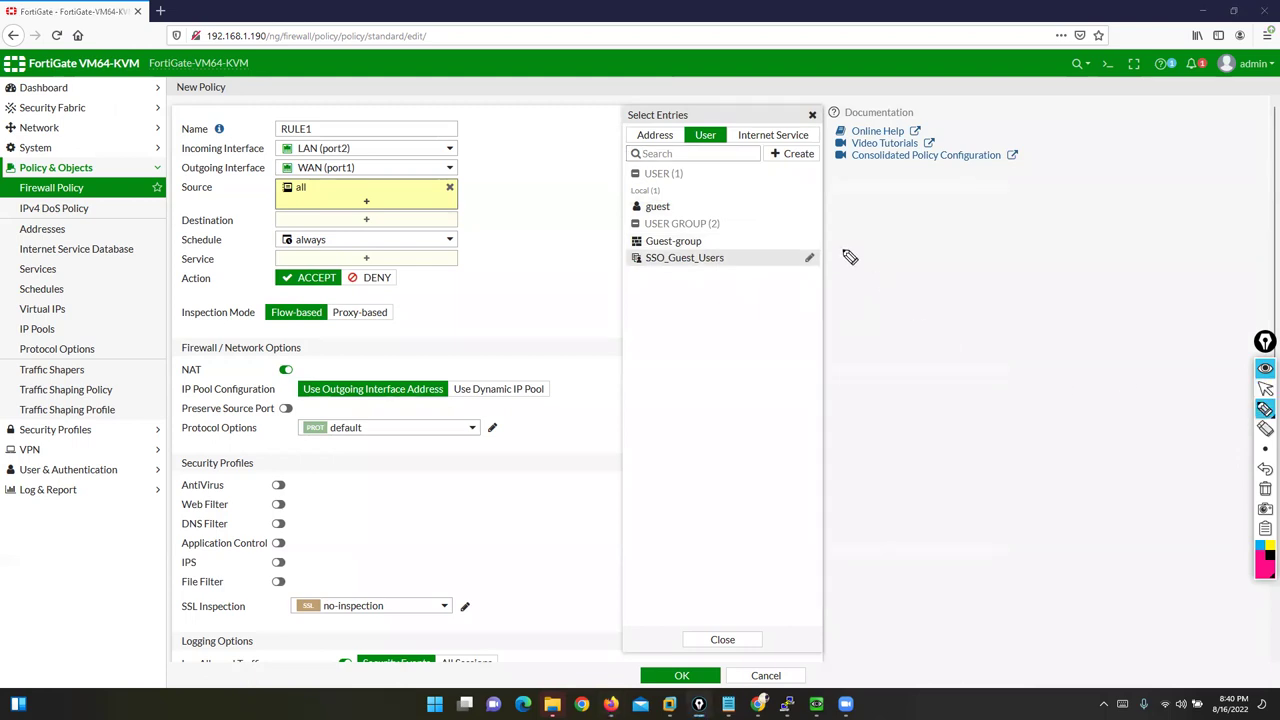
mouse_move(700, 128)
mouse_down()
mouse_move(724, 128)
mouse_move(719, 152)
mouse_move(692, 148)
mouse_move(710, 124)
mouse_move(720, 130)
mouse_up()
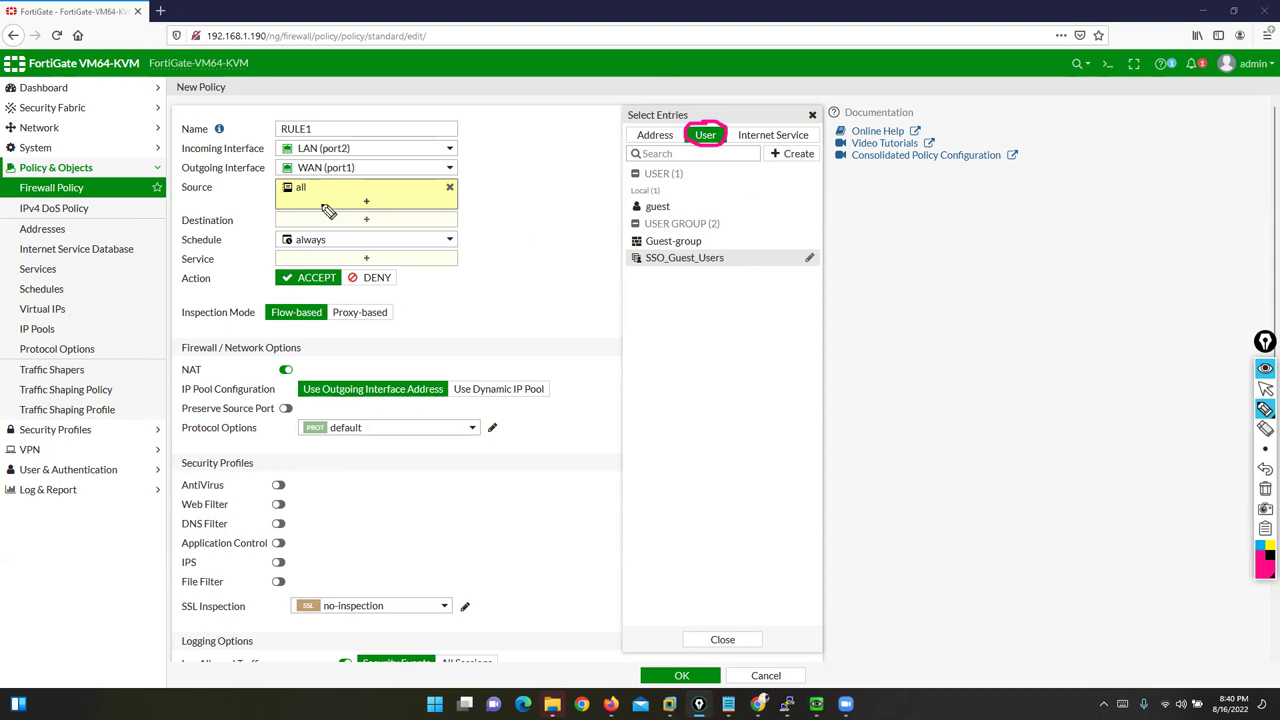
click(1265, 488)
click(1265, 388)
Step: Create local user user1 with a password through the New User wizard
click(792, 153)
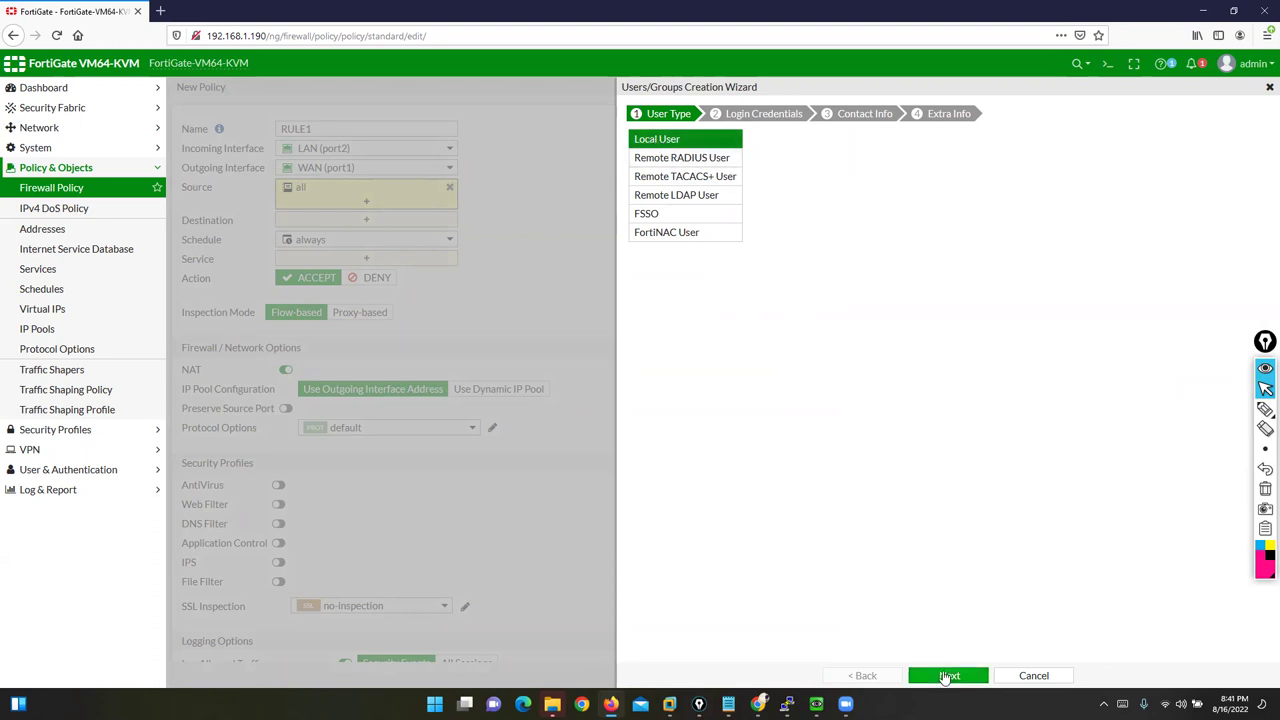
click(947, 676)
drag(740, 137, 613, 135)
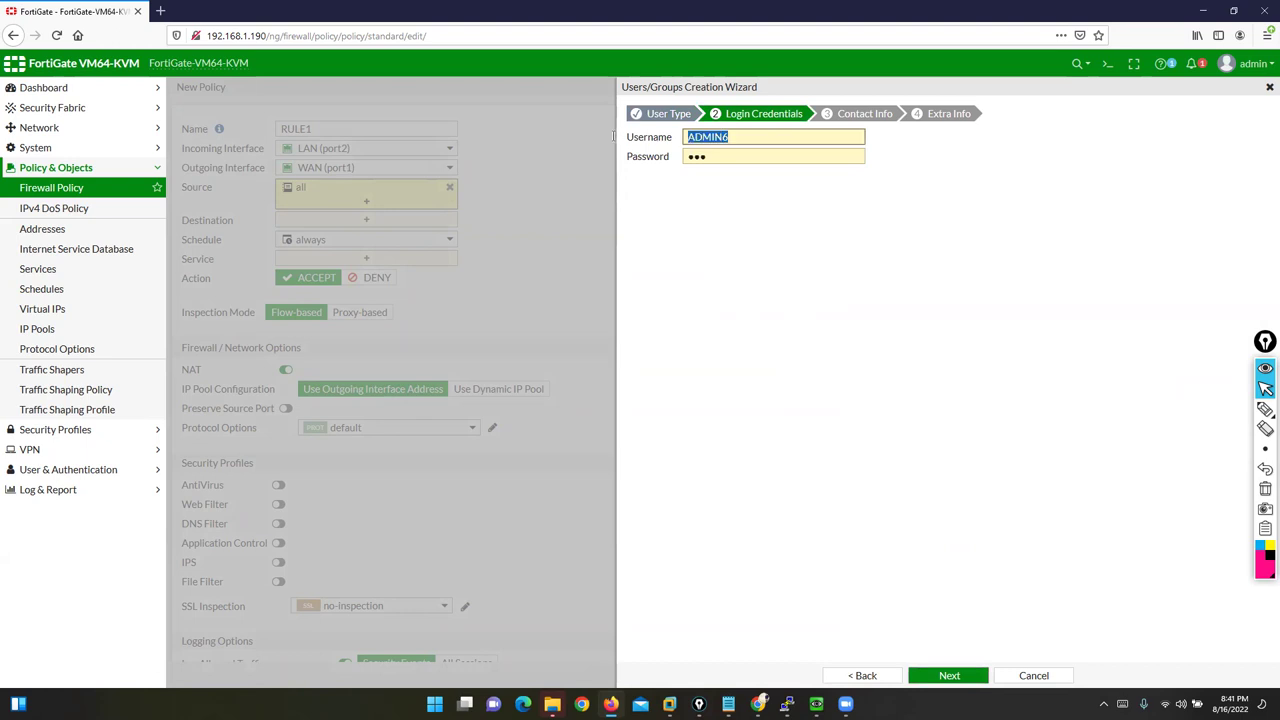
text(USER)
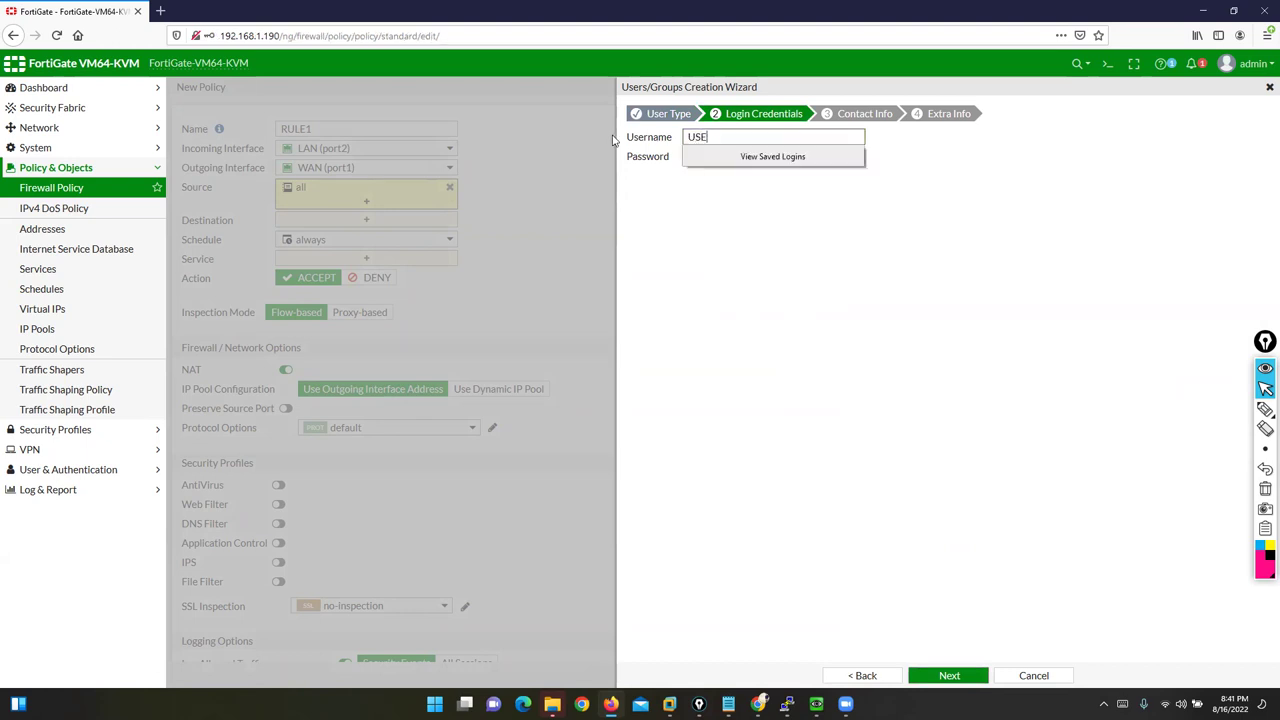
key(BackSpace)
key(BackSpace)
key(BackSpace)
text(user1)
key(Tab)
text(123)
click(945, 677)
click(945, 677)
click(943, 677)
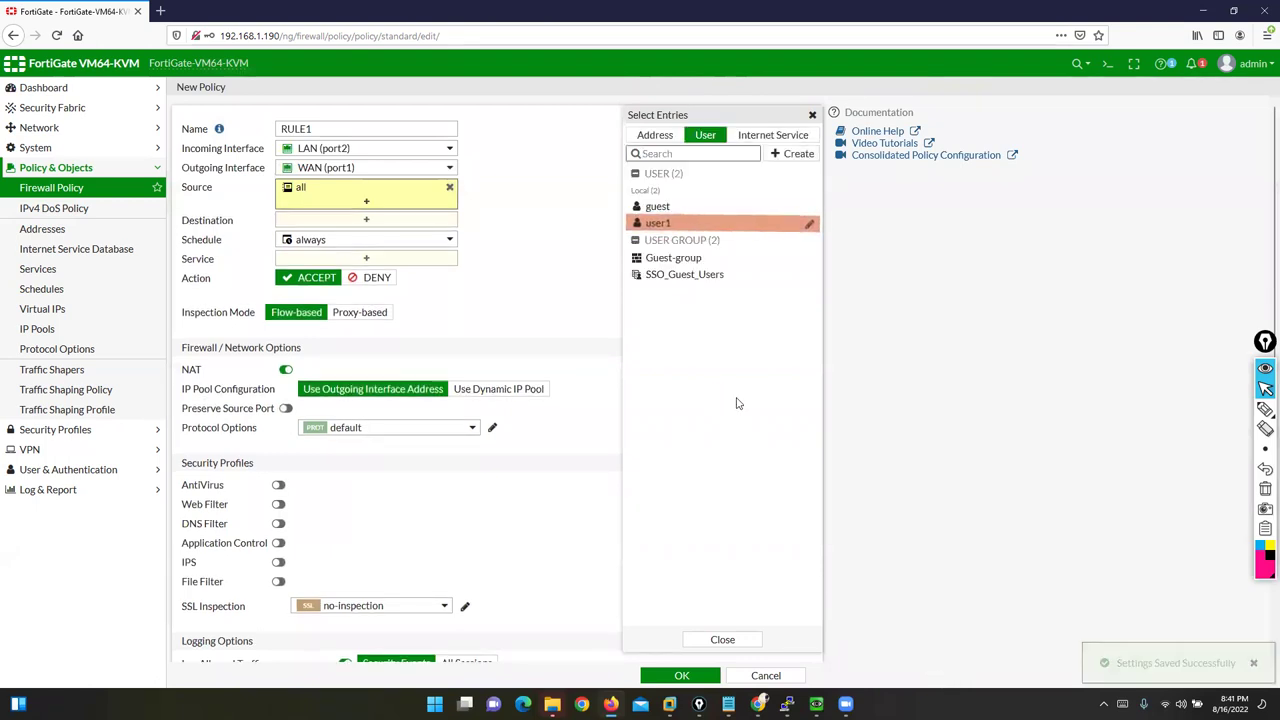
Step: Make user1 the only entry in RULE1's source, removing all
click(660, 222)
click(449, 187)
click(449, 187)
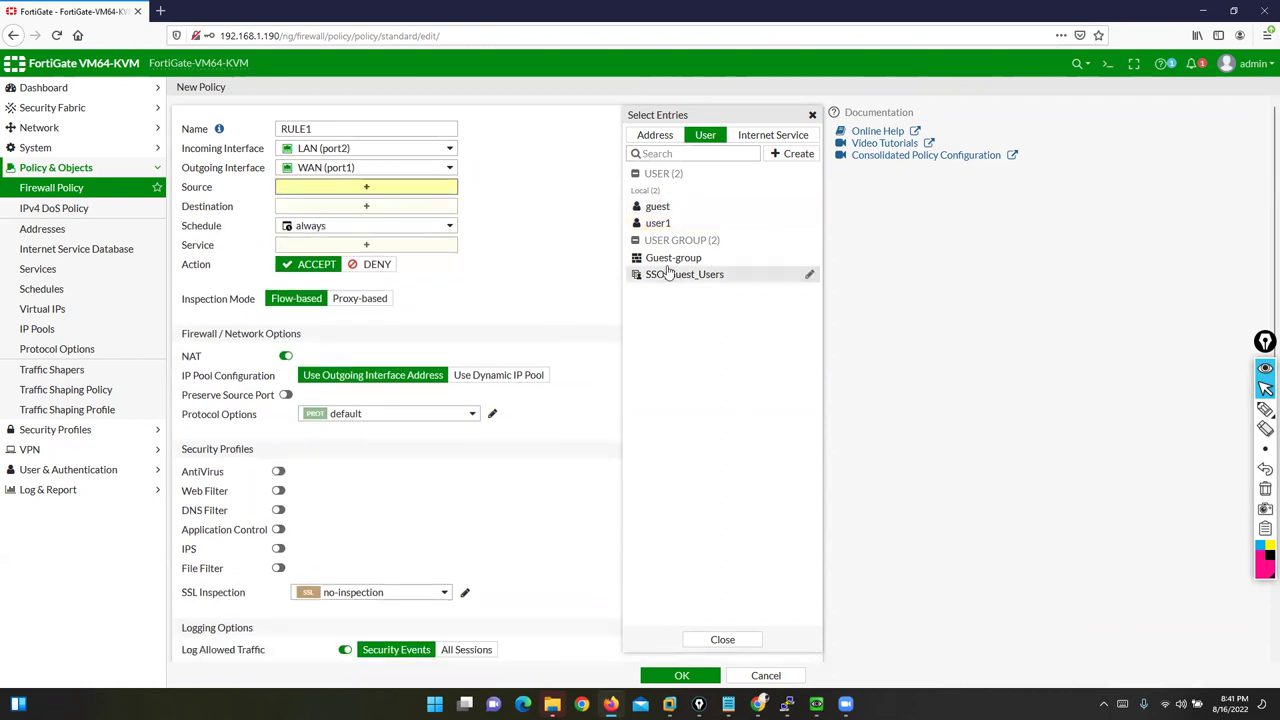
click(658, 224)
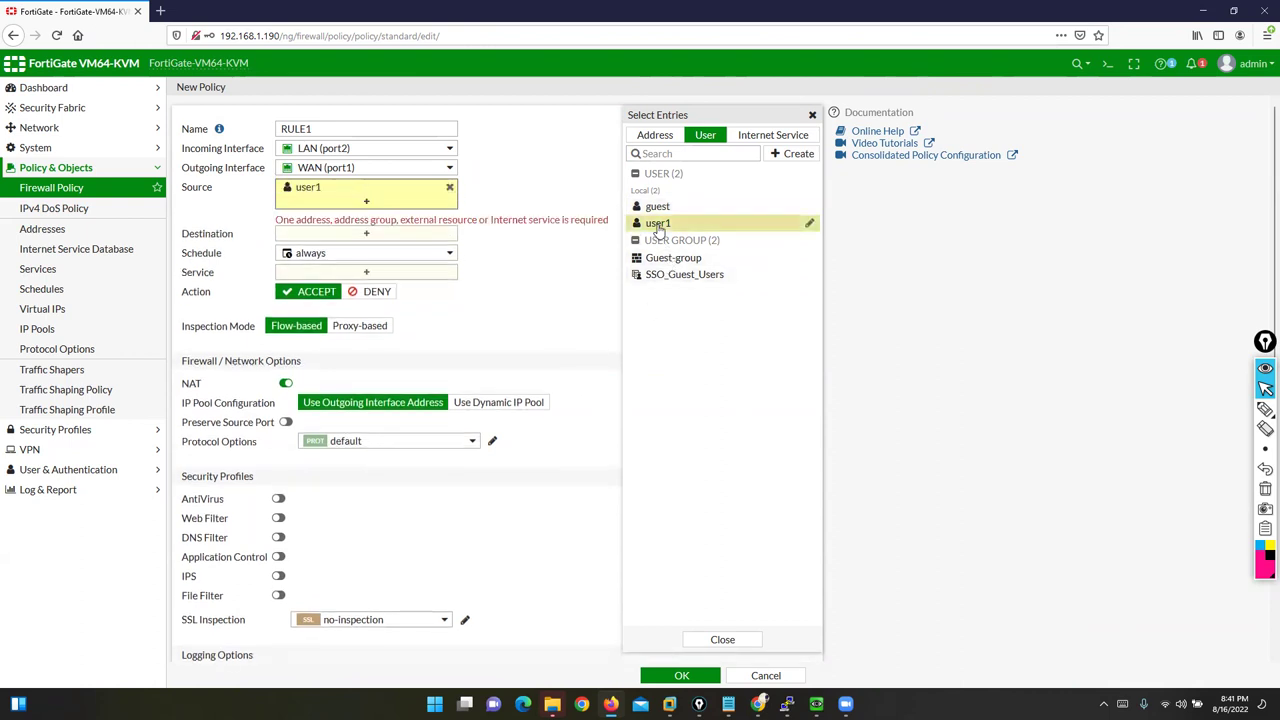
Step: Circle the address-required warning, then switch the picker to address objects
mouse_move(300, 192)
click(1265, 409)
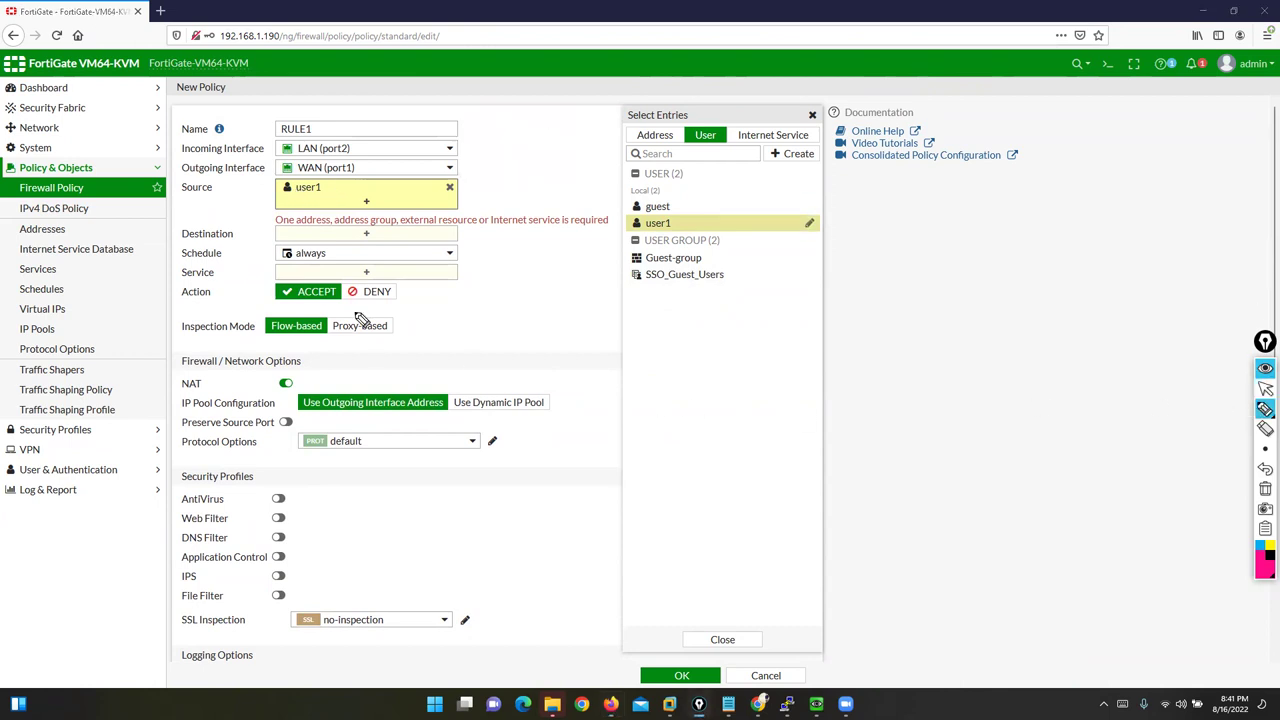
mouse_move(277, 224)
mouse_down()
mouse_move(517, 240)
mouse_move(630, 224)
mouse_move(257, 214)
mouse_up()
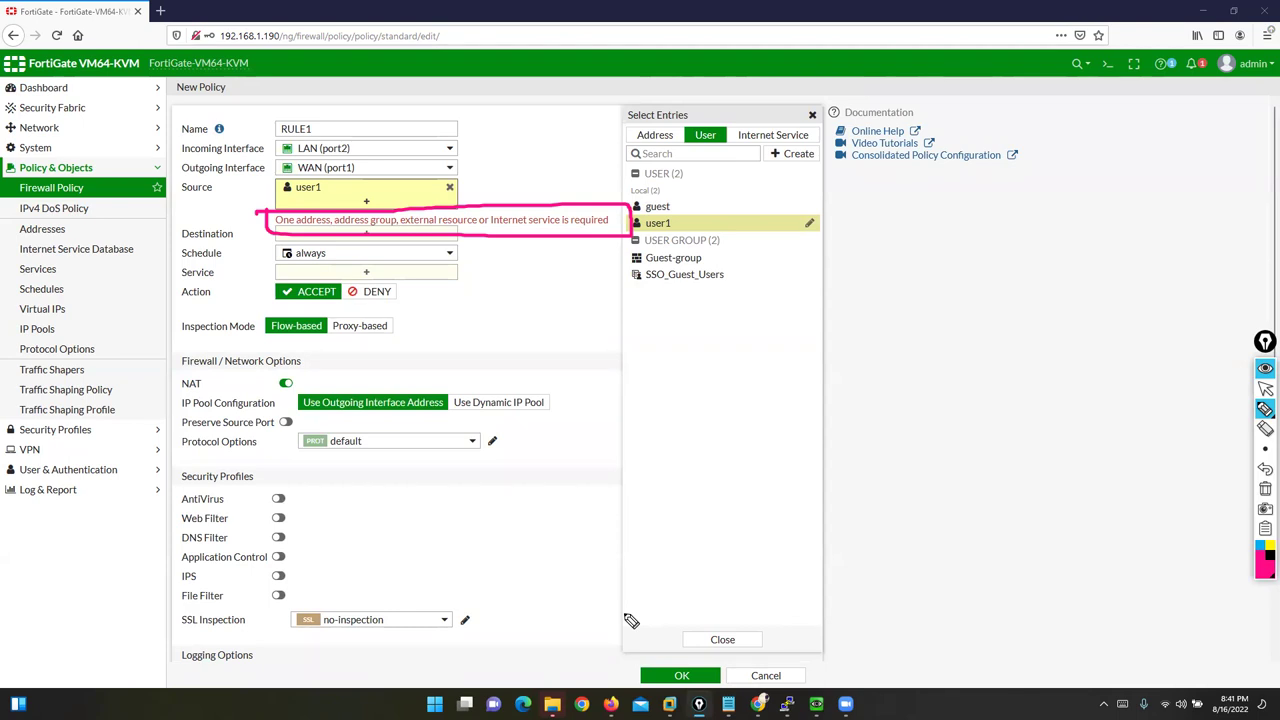
click(1265, 488)
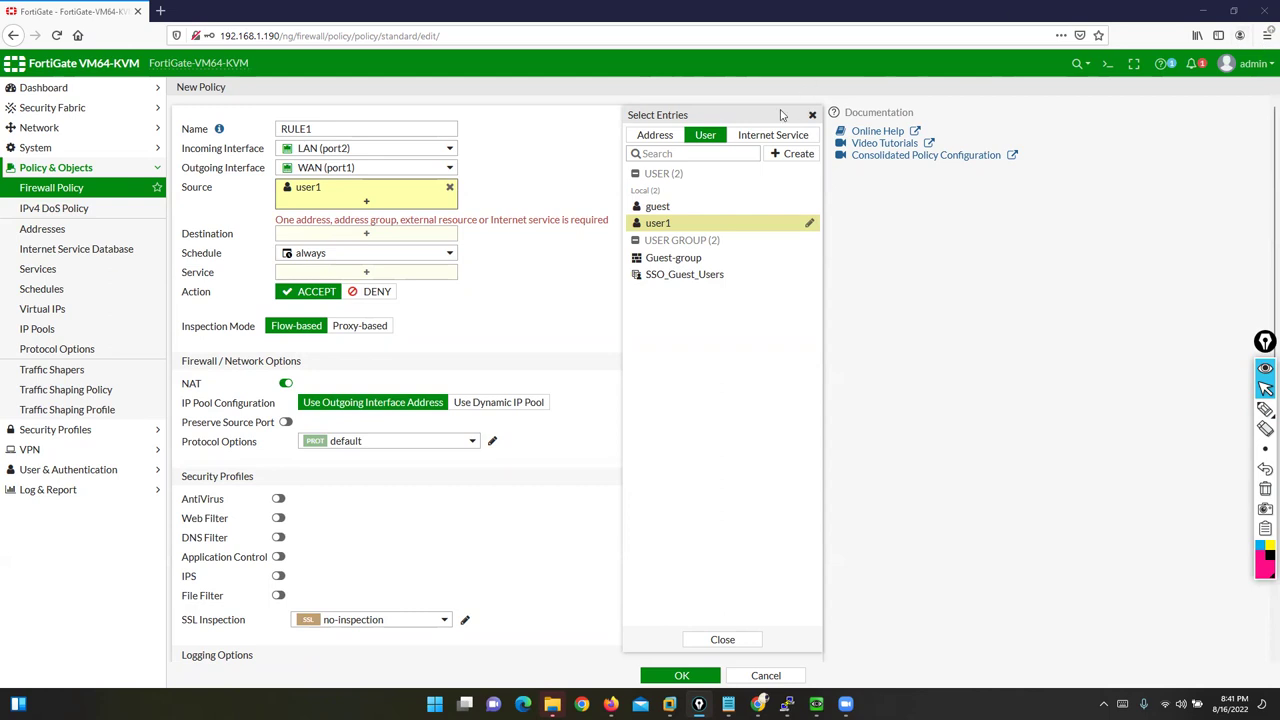
click(654, 138)
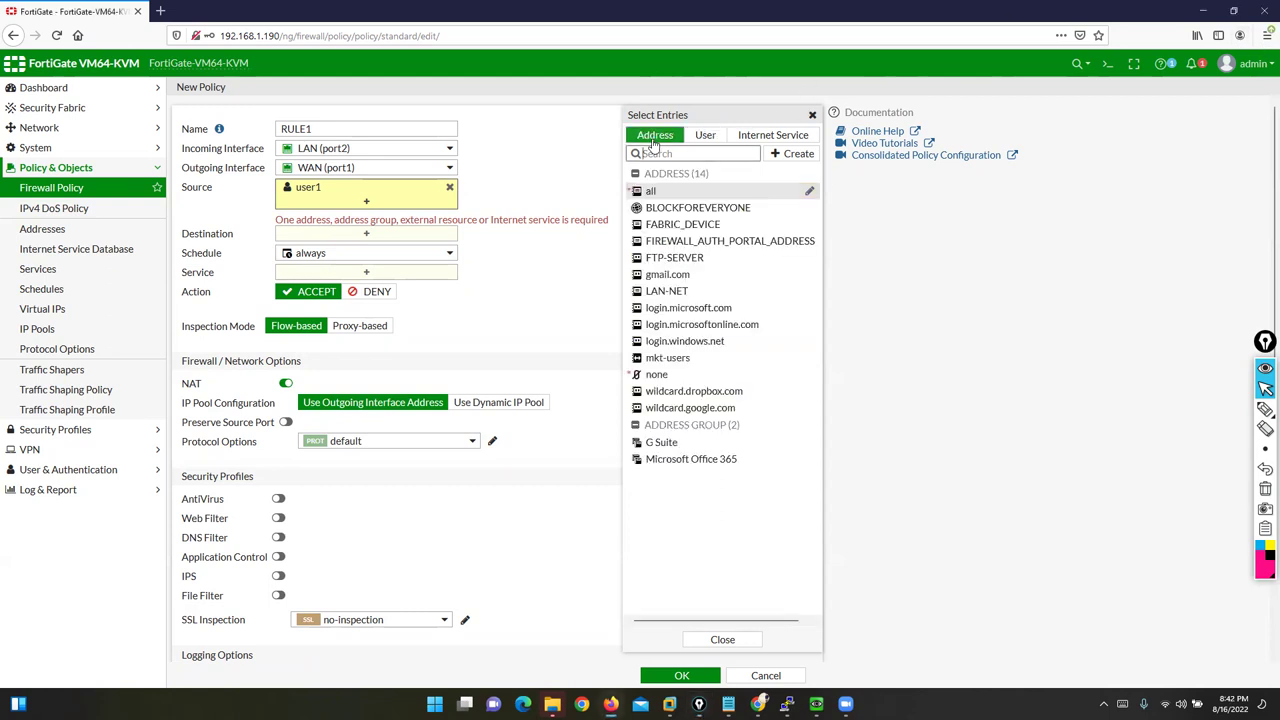
Step: Put all back as RULE1's source, remove user1, and glance at Internet Service entries
click(653, 191)
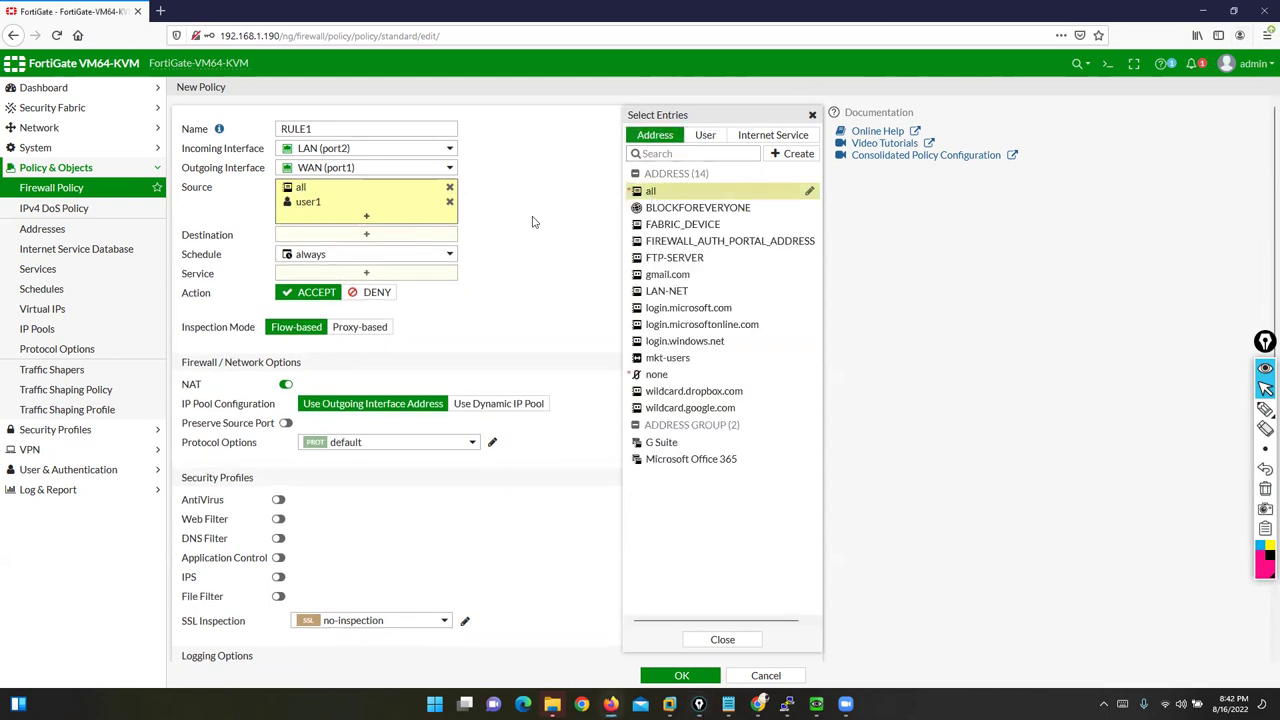
click(449, 201)
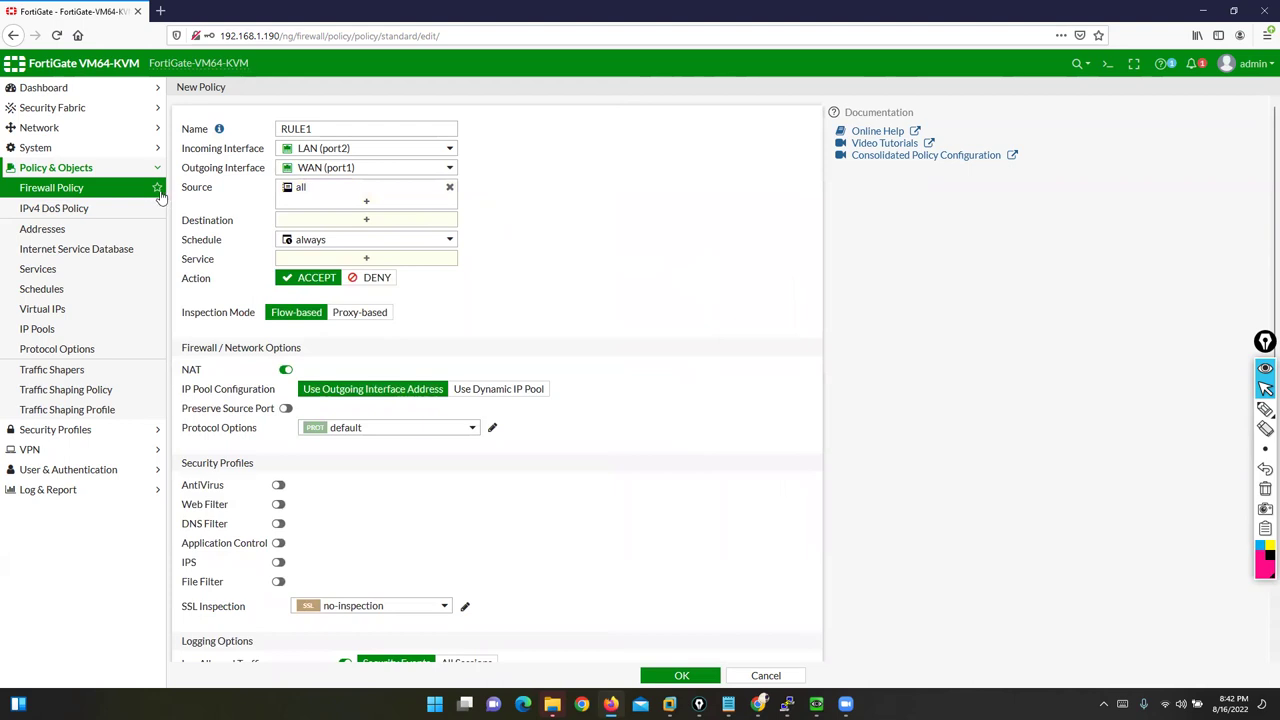
click(381, 203)
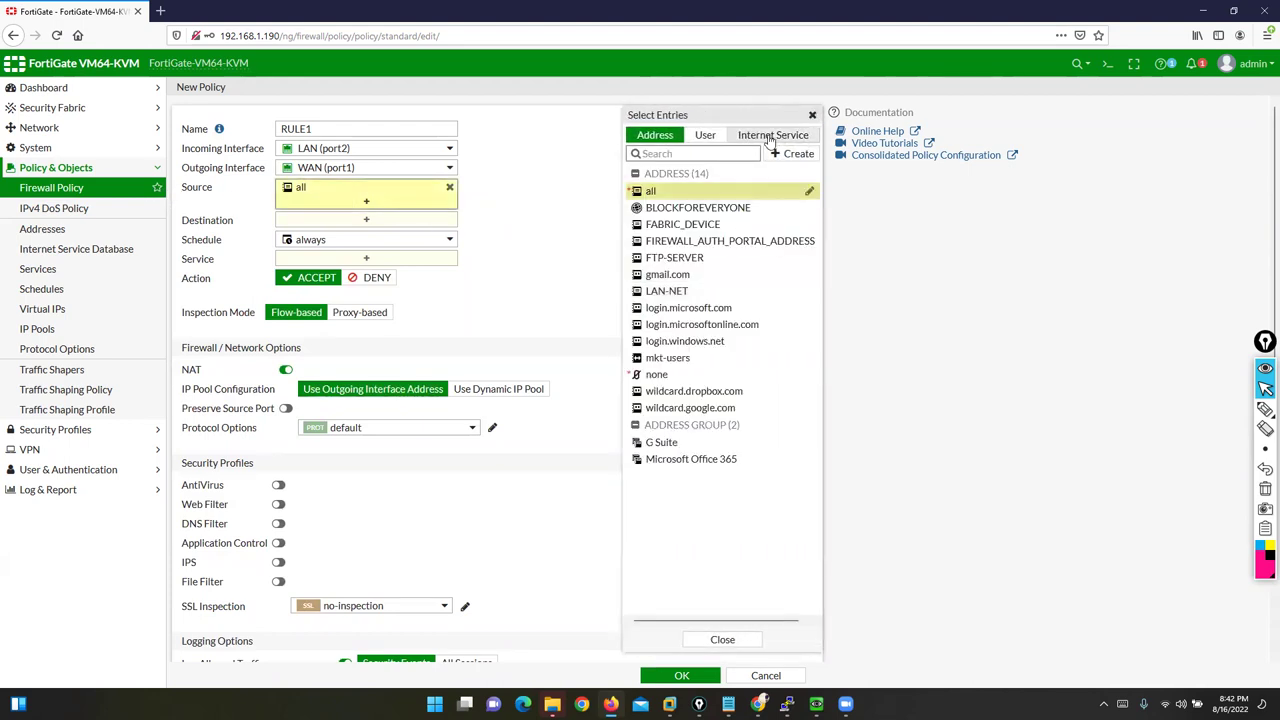
click(771, 137)
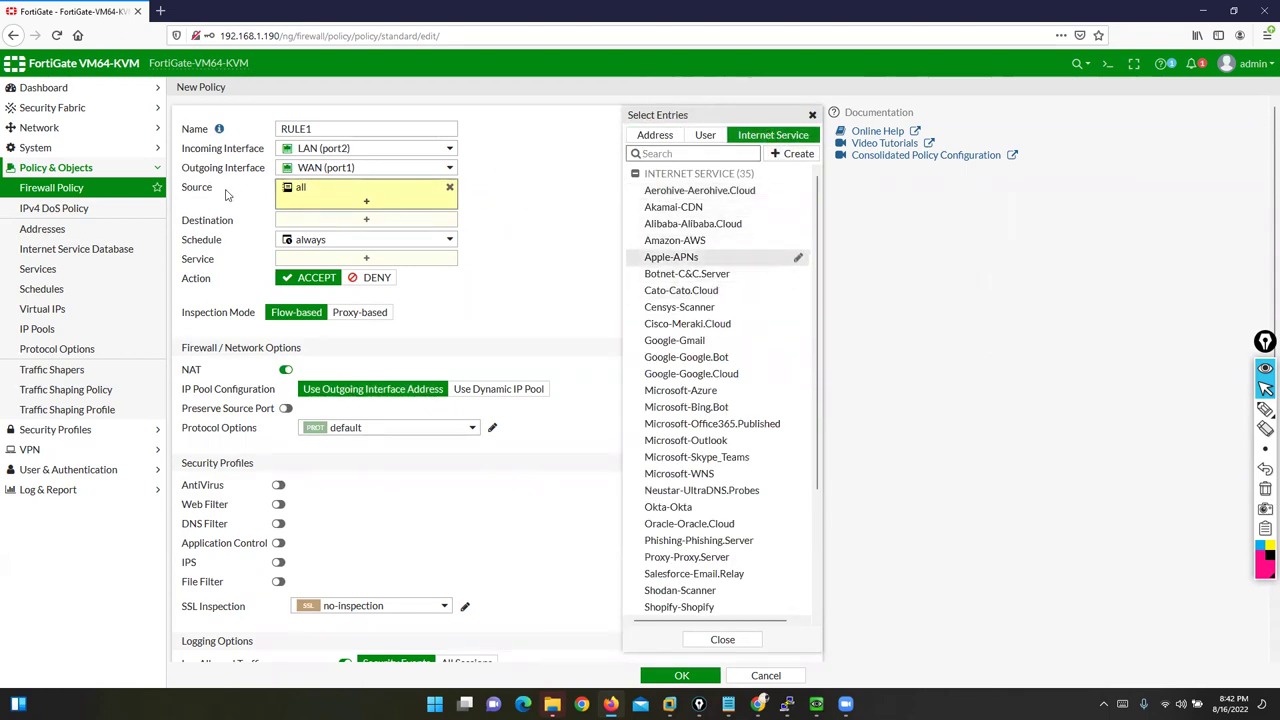
click(812, 115)
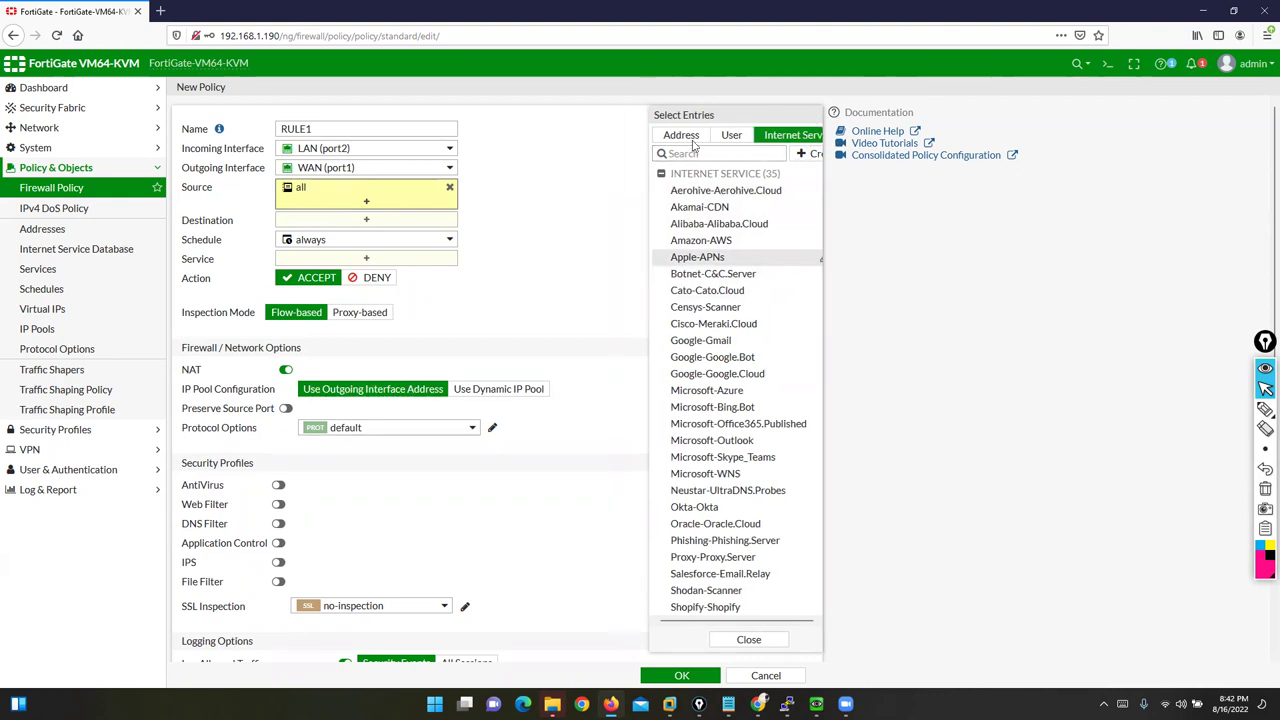
drag(182, 224, 238, 228)
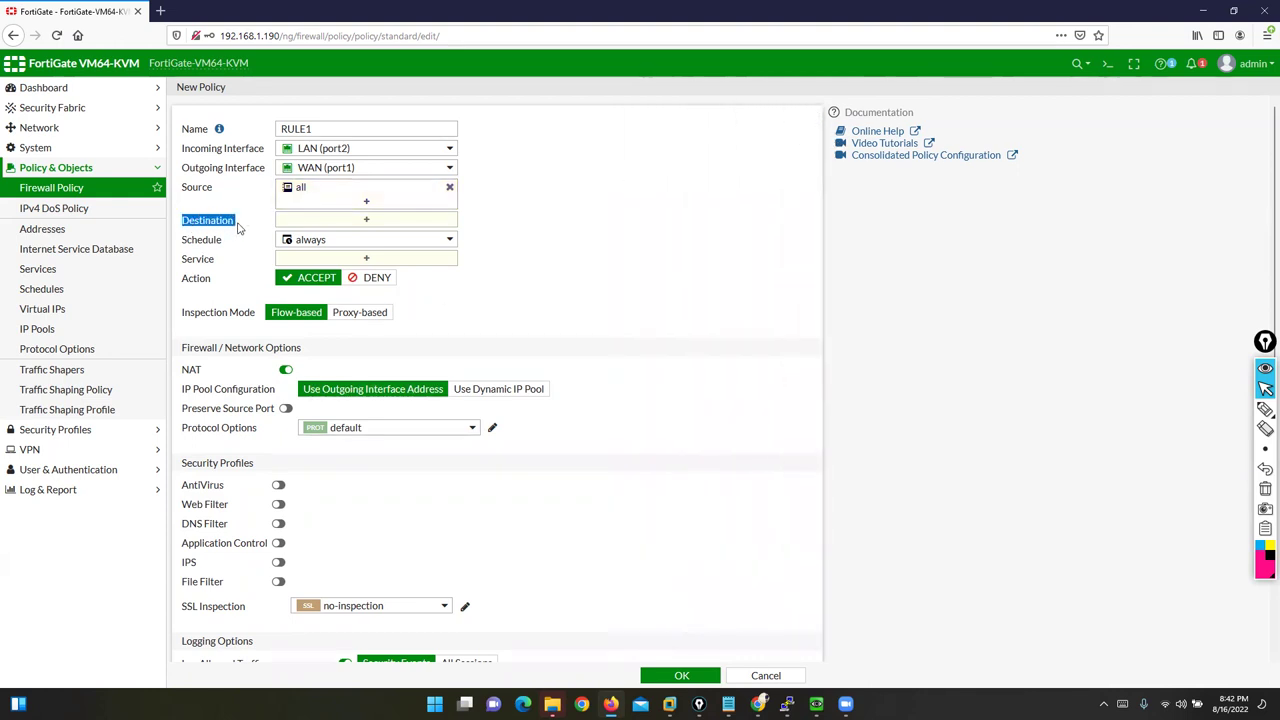
Step: Open the destination entry picker and annotate the path from Source to the choices
click(357, 220)
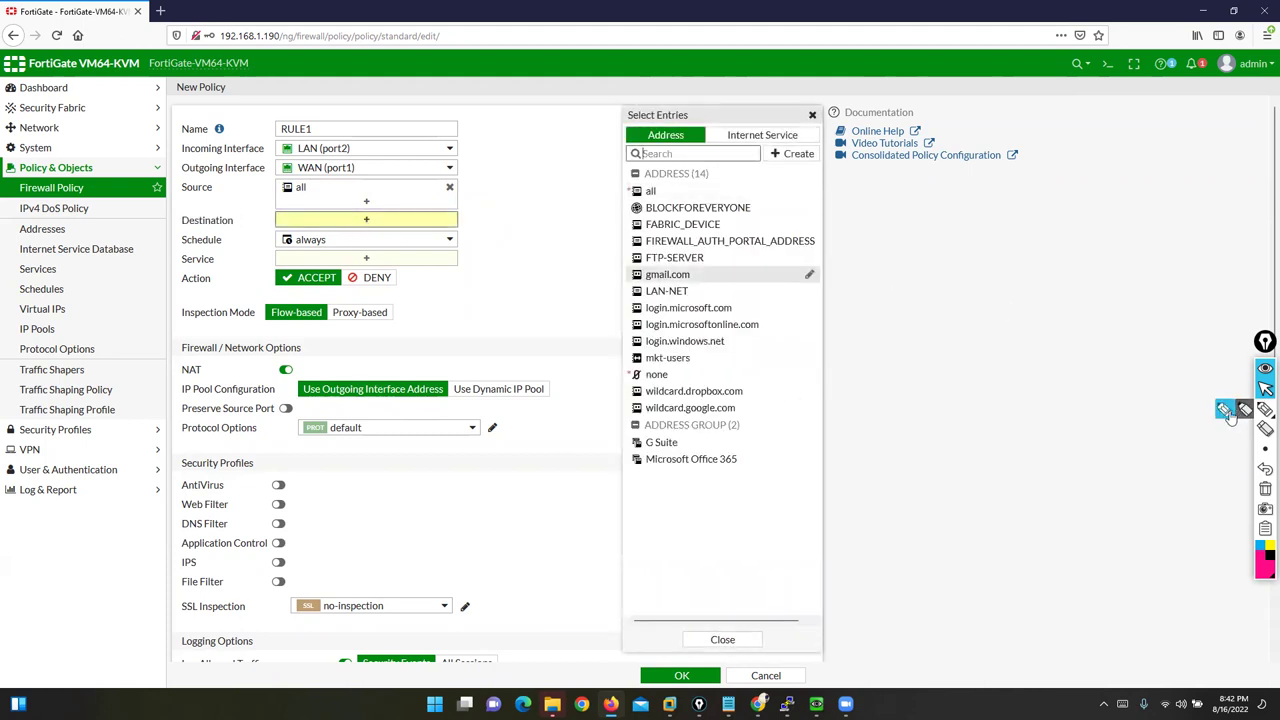
click(1265, 408)
mouse_move(477, 172)
mouse_down()
mouse_move(540, 72)
mouse_move(660, 104)
mouse_move(666, 126)
mouse_move(600, 126)
mouse_up()
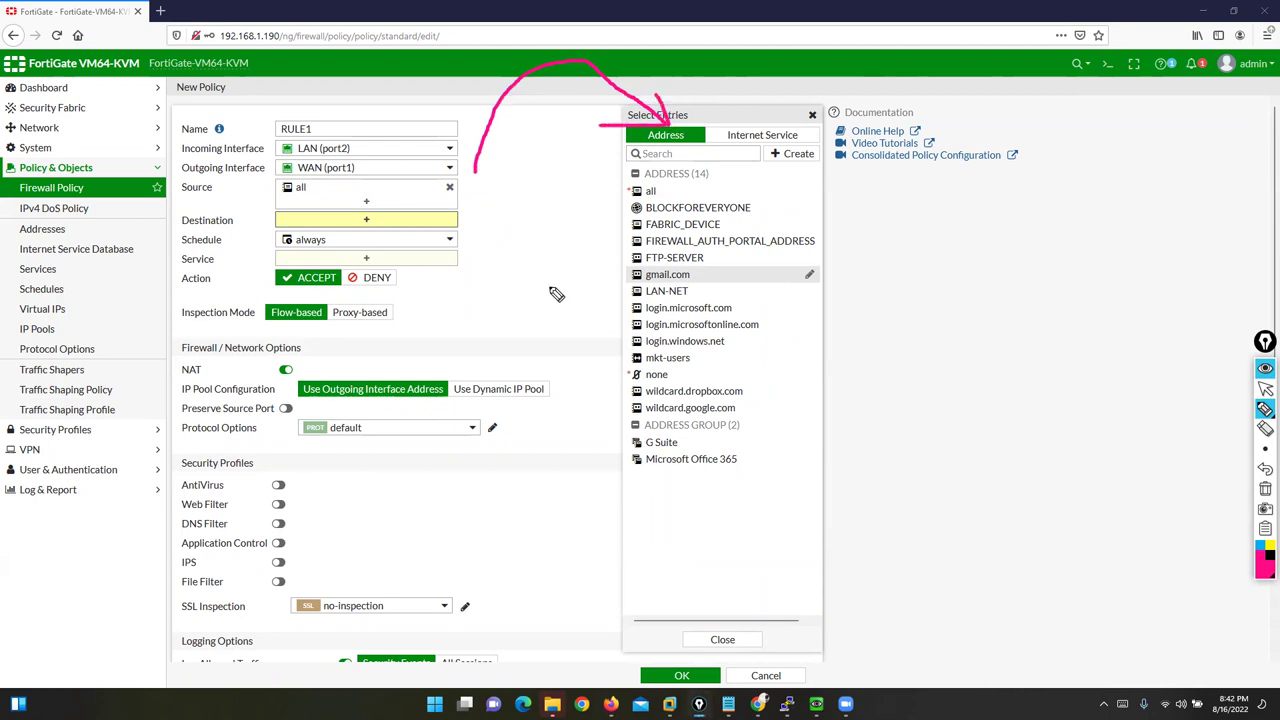
drag(938, 68, 766, 116)
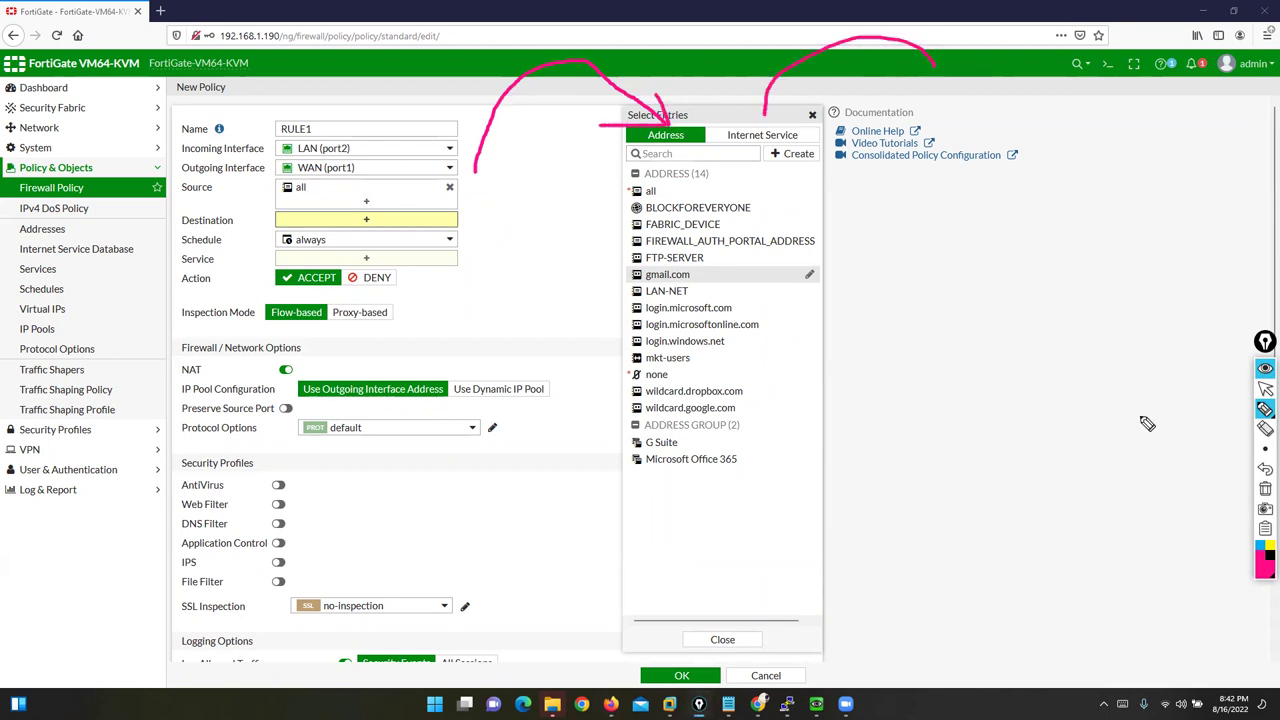
click(1265, 490)
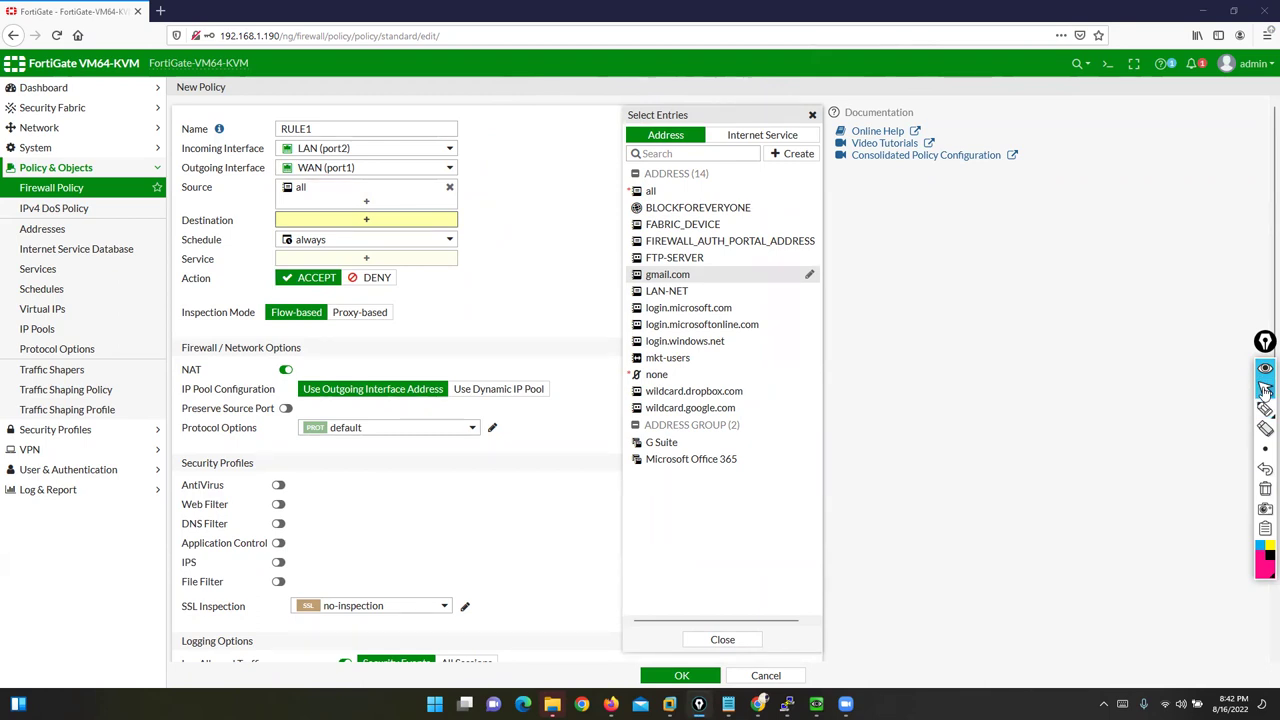
mouse_move(818, 212)
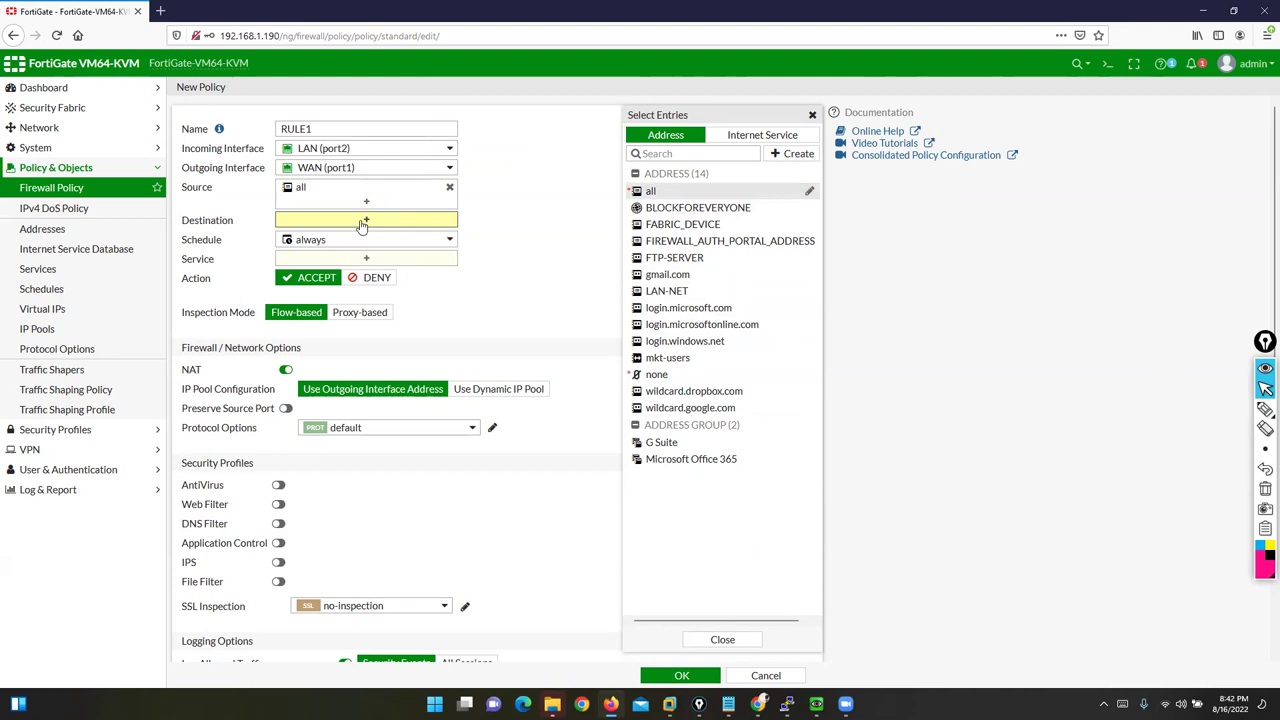
Step: Add eleven Internet Service entries to the destination, e.g. Act-on-RTMP, Adobe-LDAP, ADP-RTMP
click(743, 137)
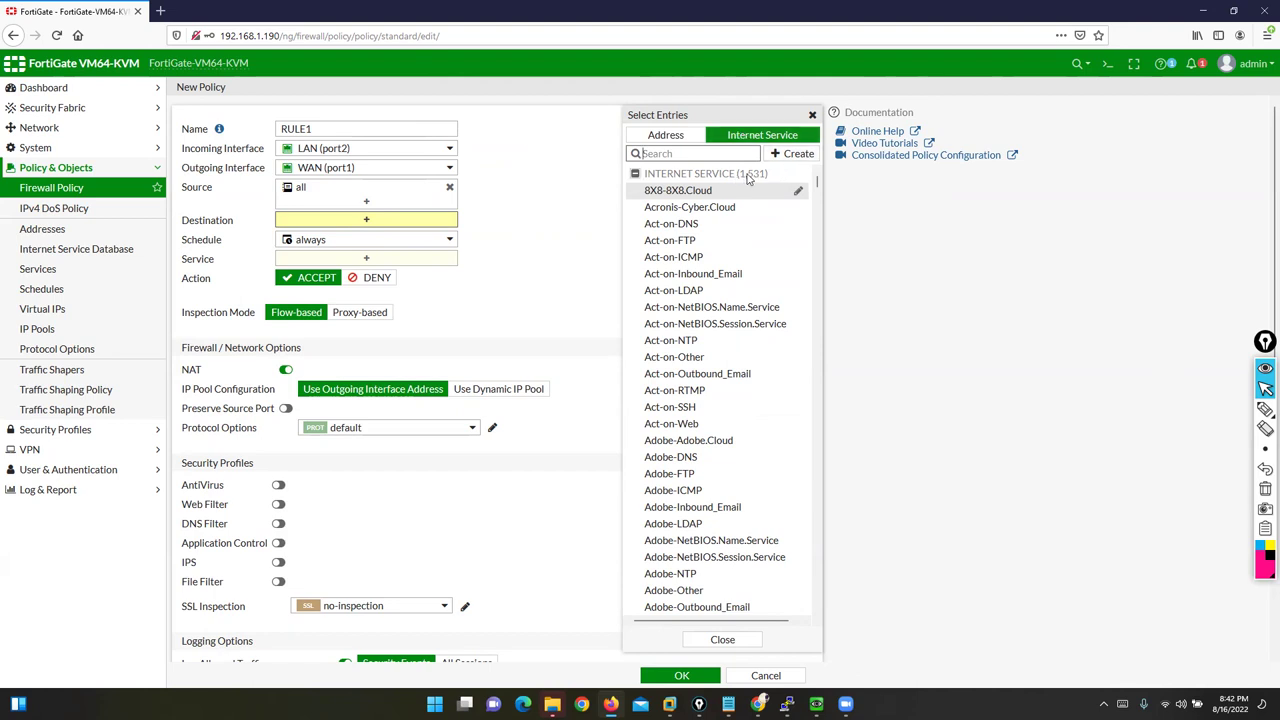
click(675, 390)
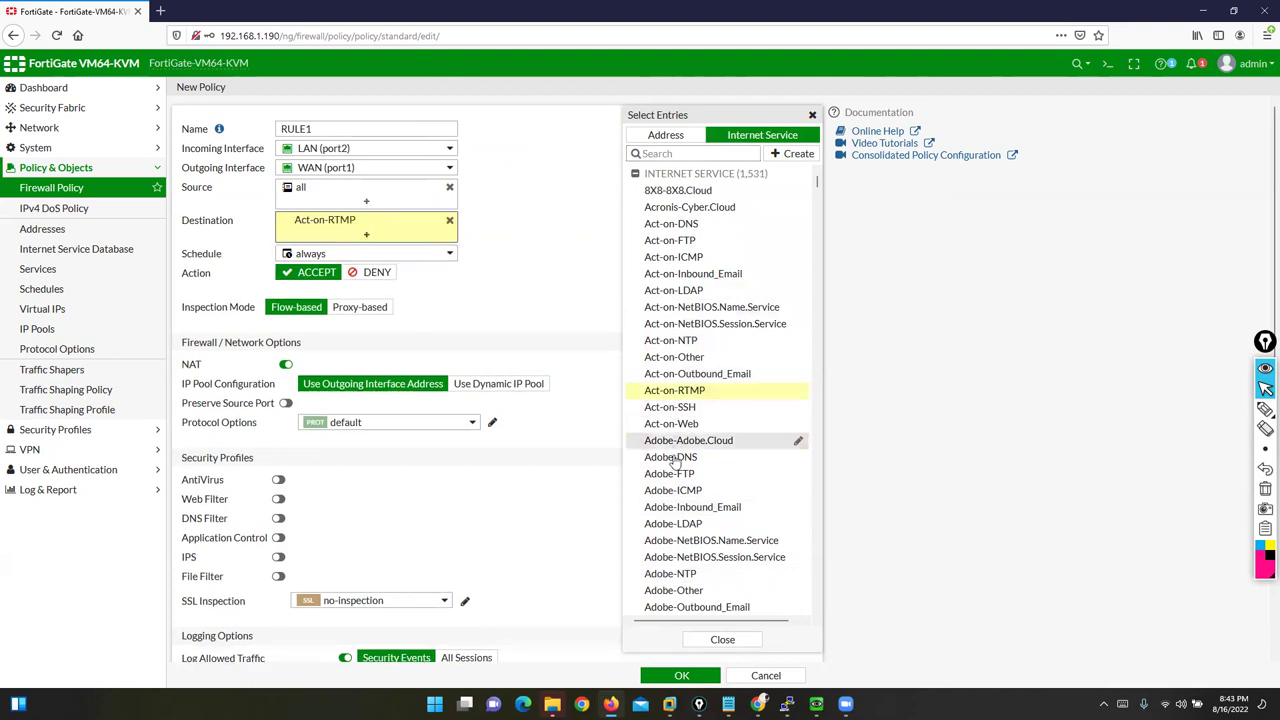
click(688, 440)
click(692, 507)
scroll(678, 588, down, 5)
click(670, 547)
click(666, 313)
click(674, 263)
click(670, 230)
click(668, 166)
click(700, 397)
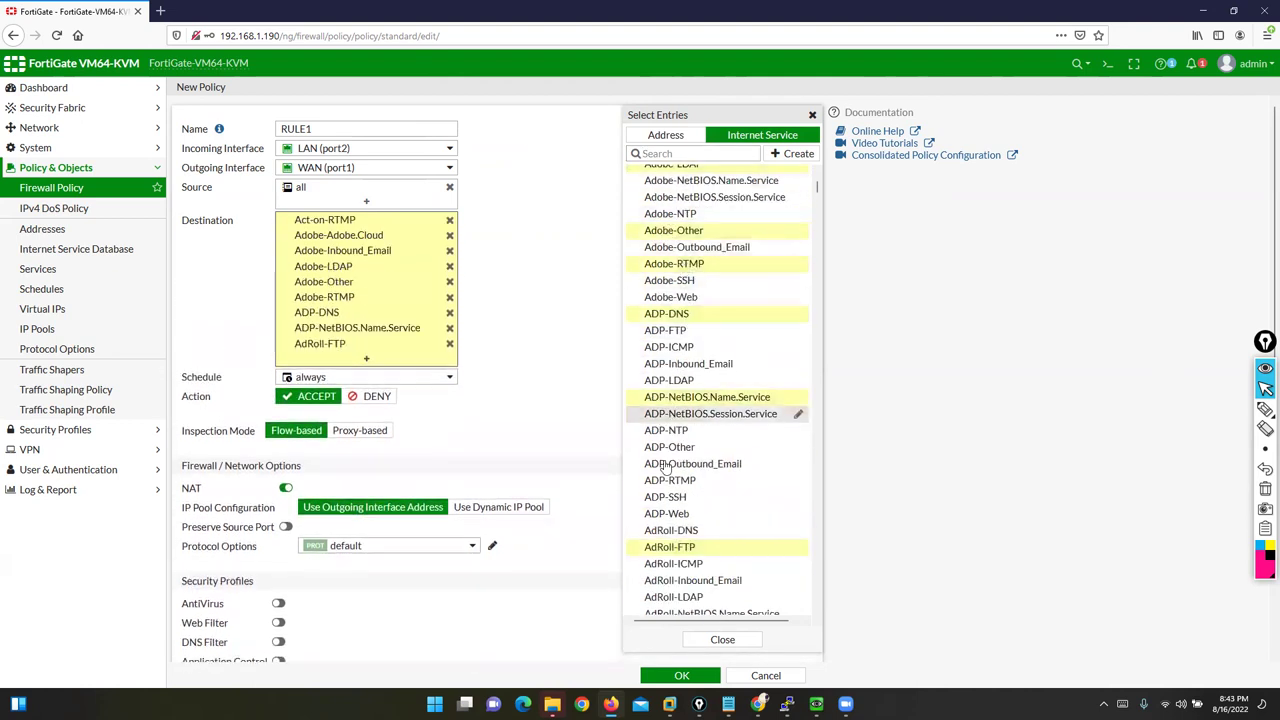
click(692, 463)
click(670, 480)
mouse_move(318, 318)
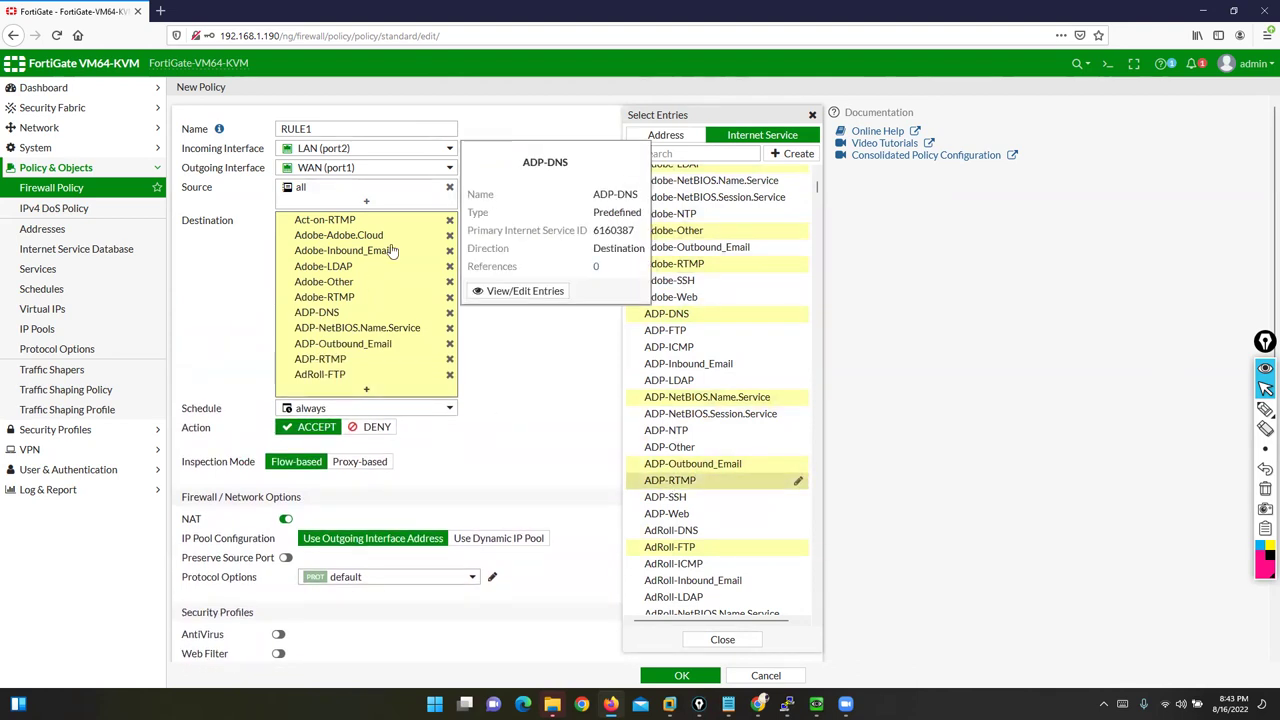
Step: Remove all the Internet Service entries from RULE1's destination again
click(449, 220)
click(449, 220)
click(449, 220)
click(449, 220)
click(449, 220)
click(449, 220)
click(449, 220)
click(449, 220)
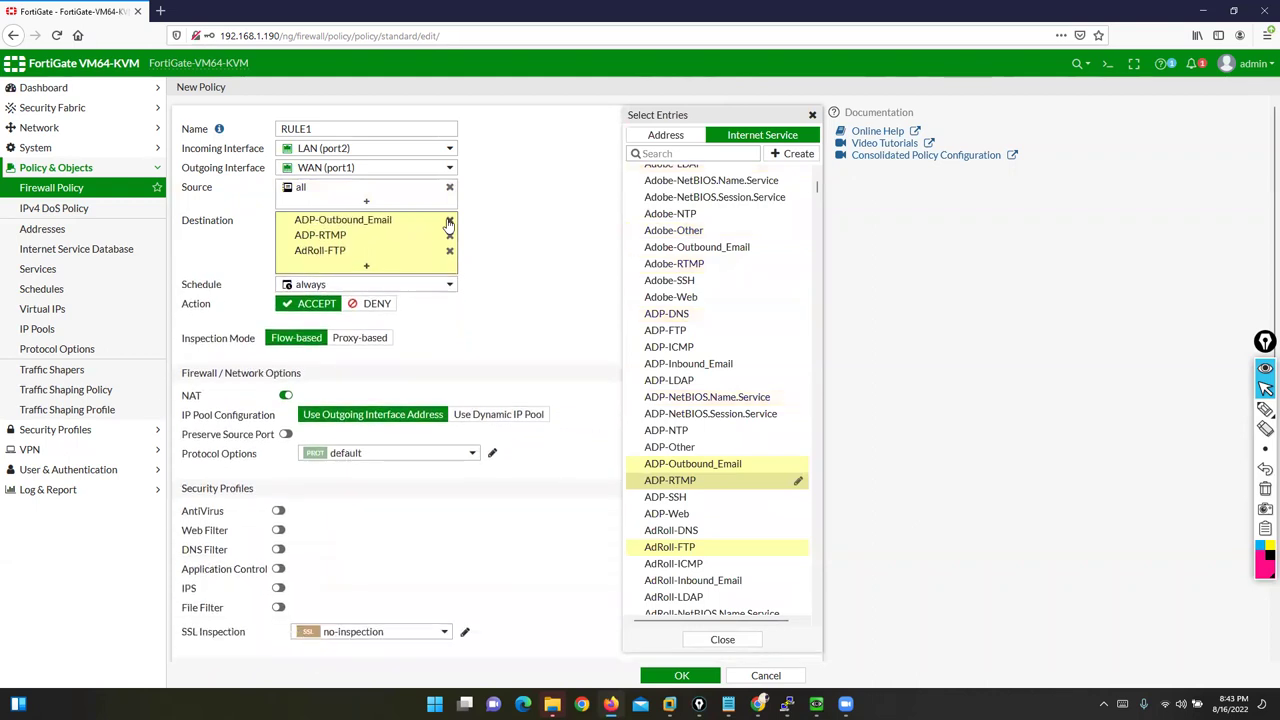
click(449, 220)
click(449, 220)
click(449, 220)
click(547, 257)
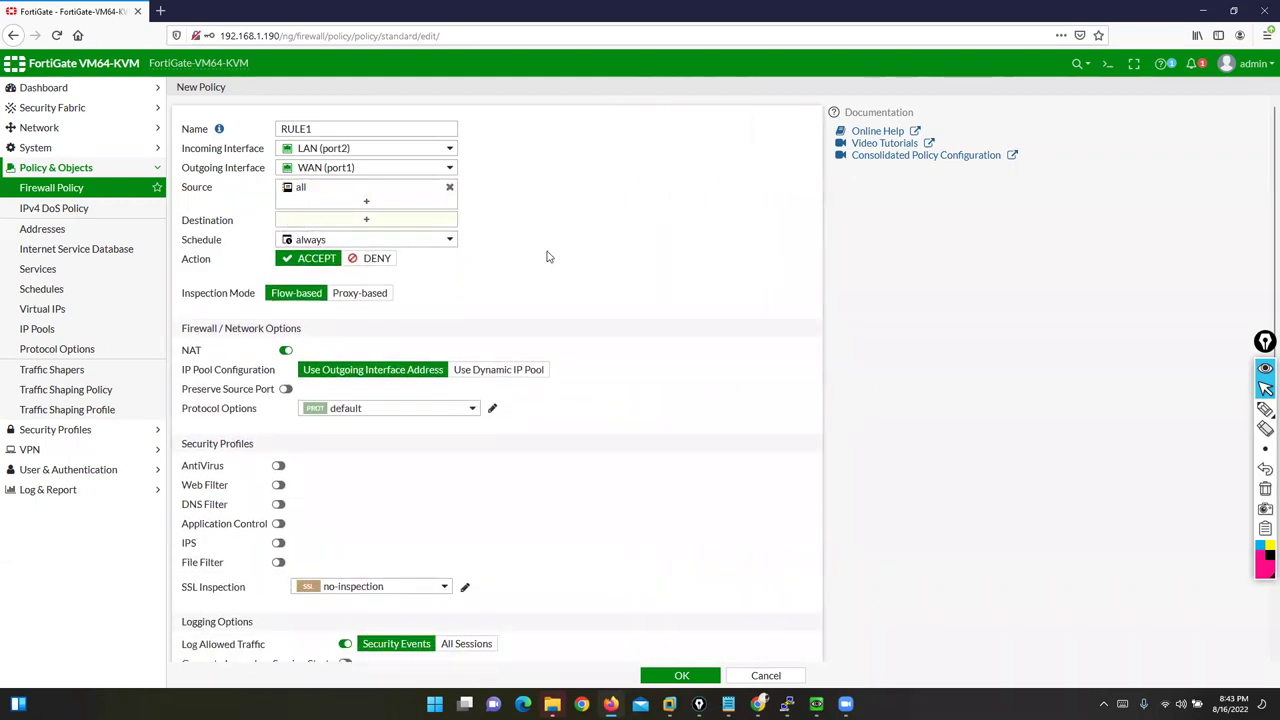
Step: Set RULE1's destination to the all address, then list Internet Service entries for the source
click(395, 220)
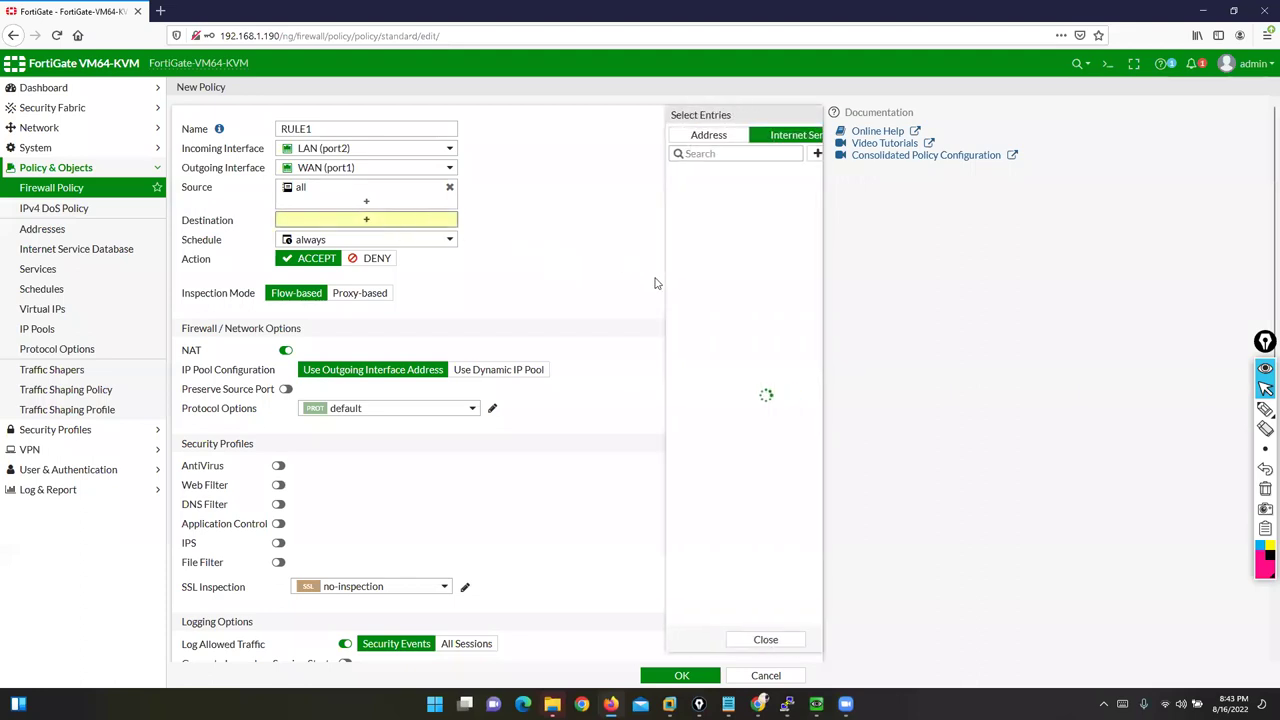
mouse_move(656, 285)
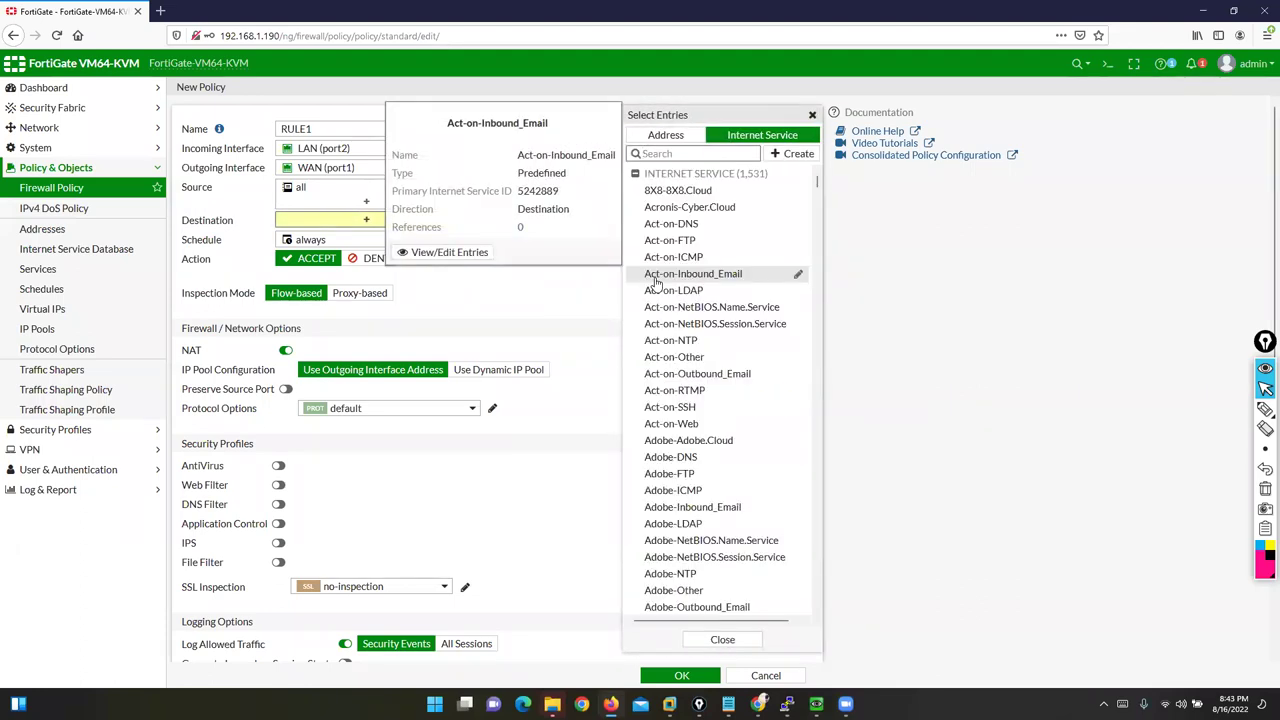
click(665, 135)
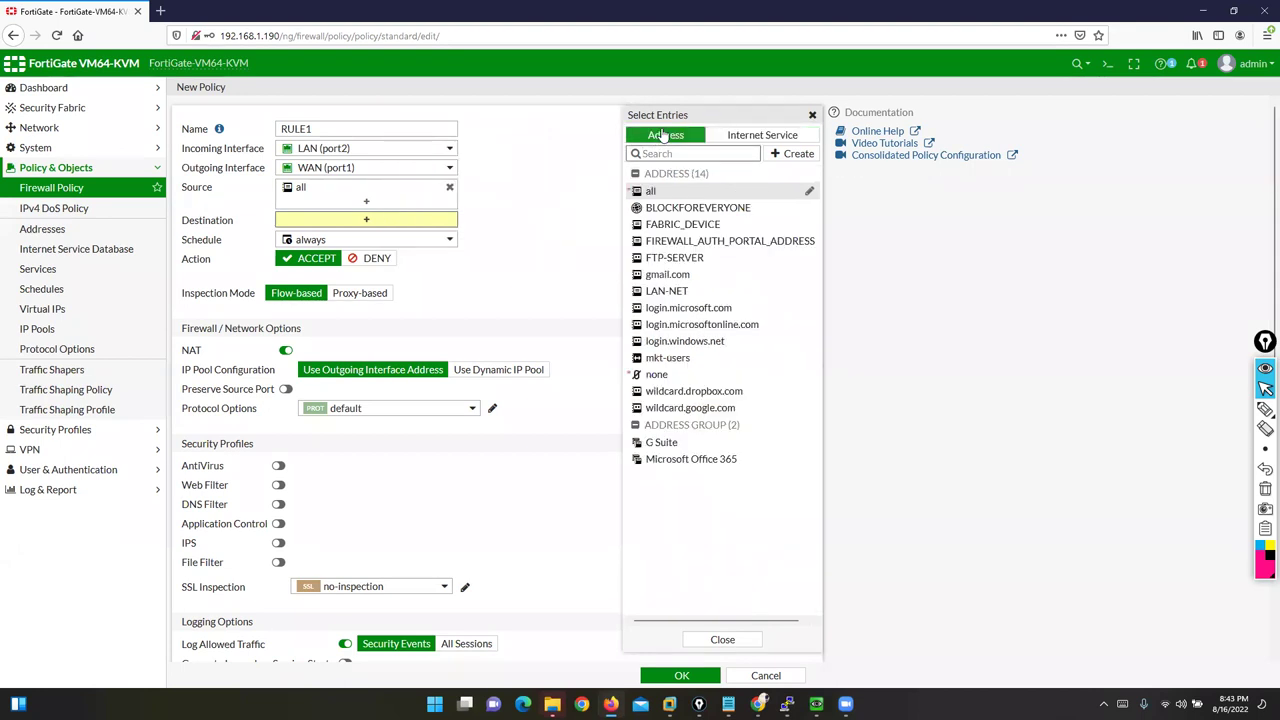
click(650, 191)
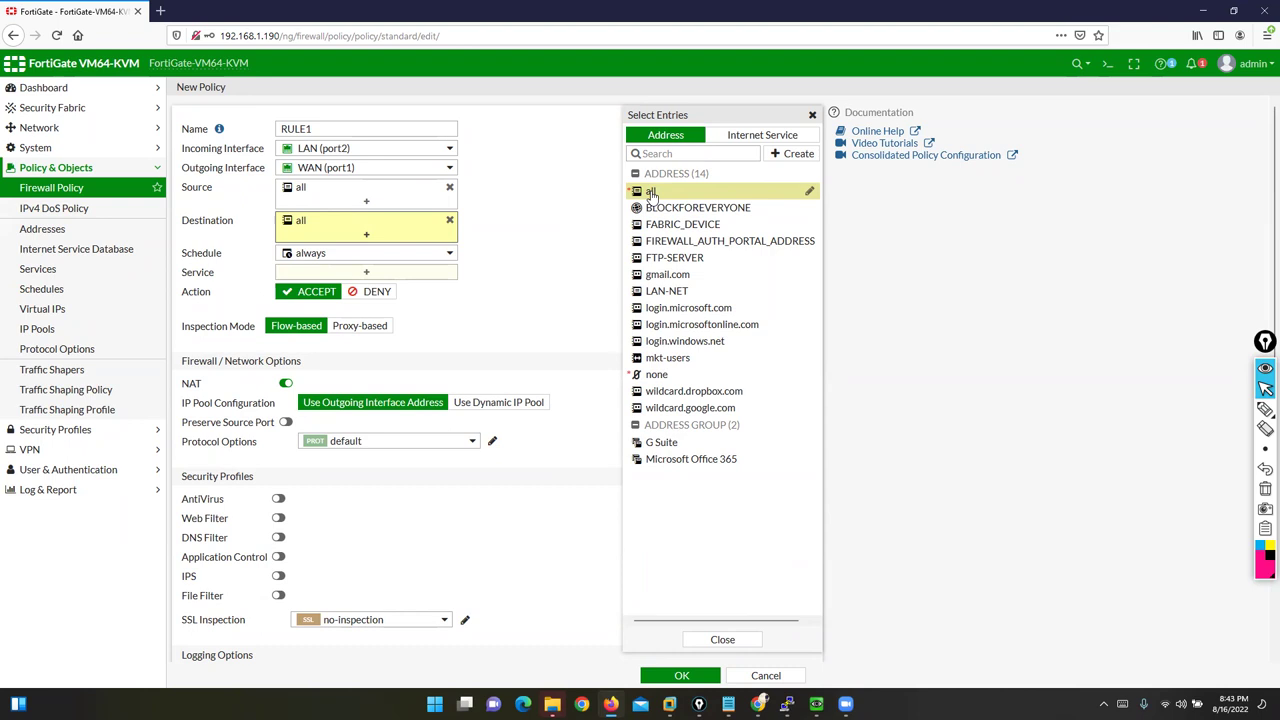
click(375, 200)
click(775, 135)
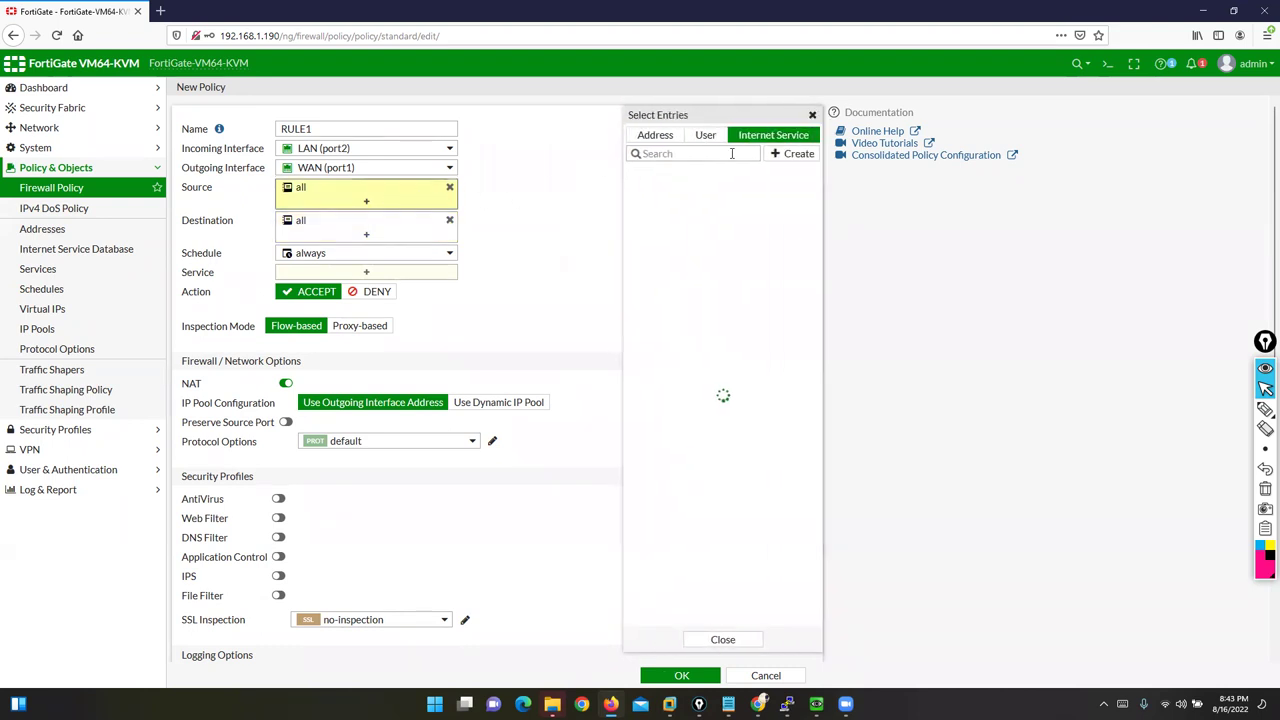
Step: Cancel a new internet service, browse the User tab, and close entry choices without adding anything
click(795, 155)
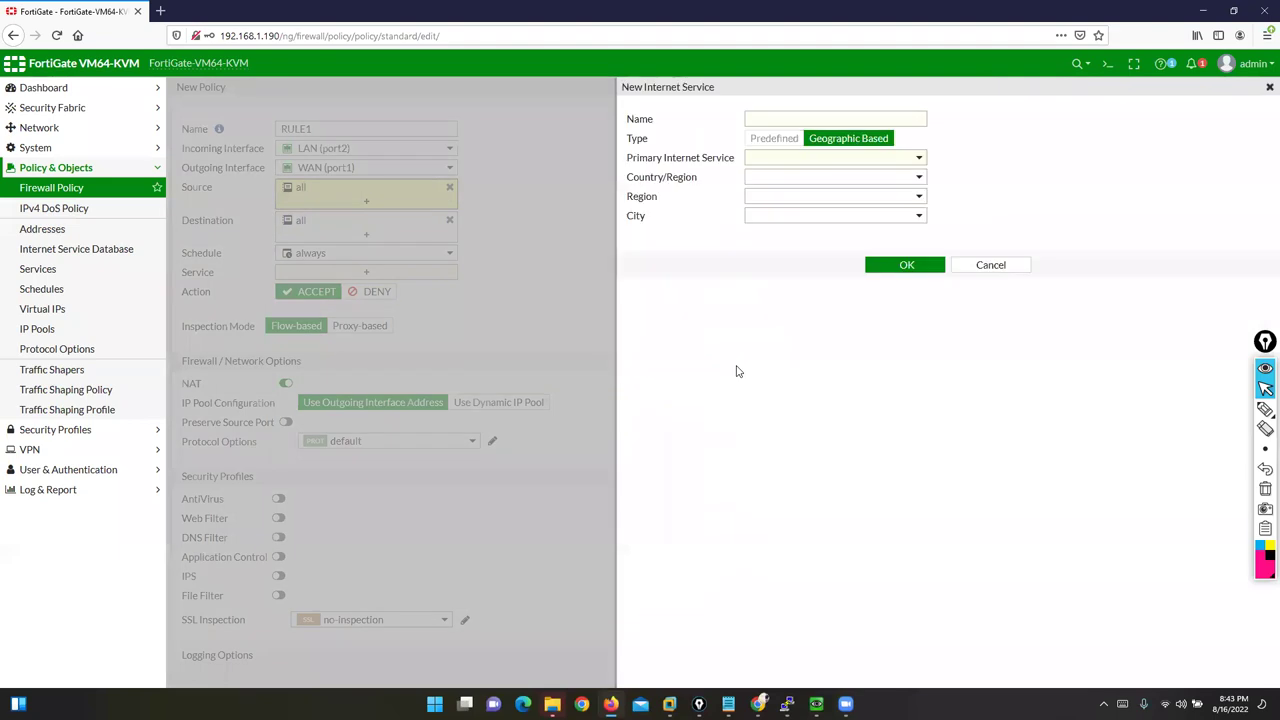
click(986, 265)
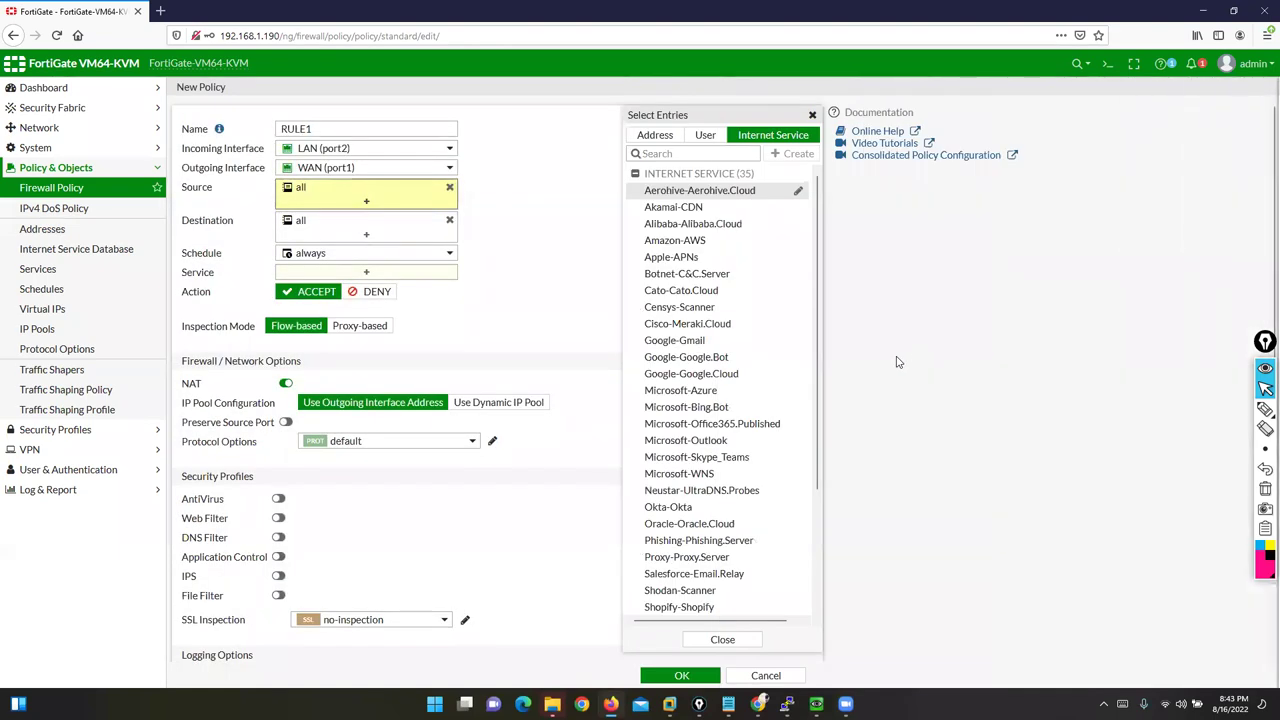
click(705, 134)
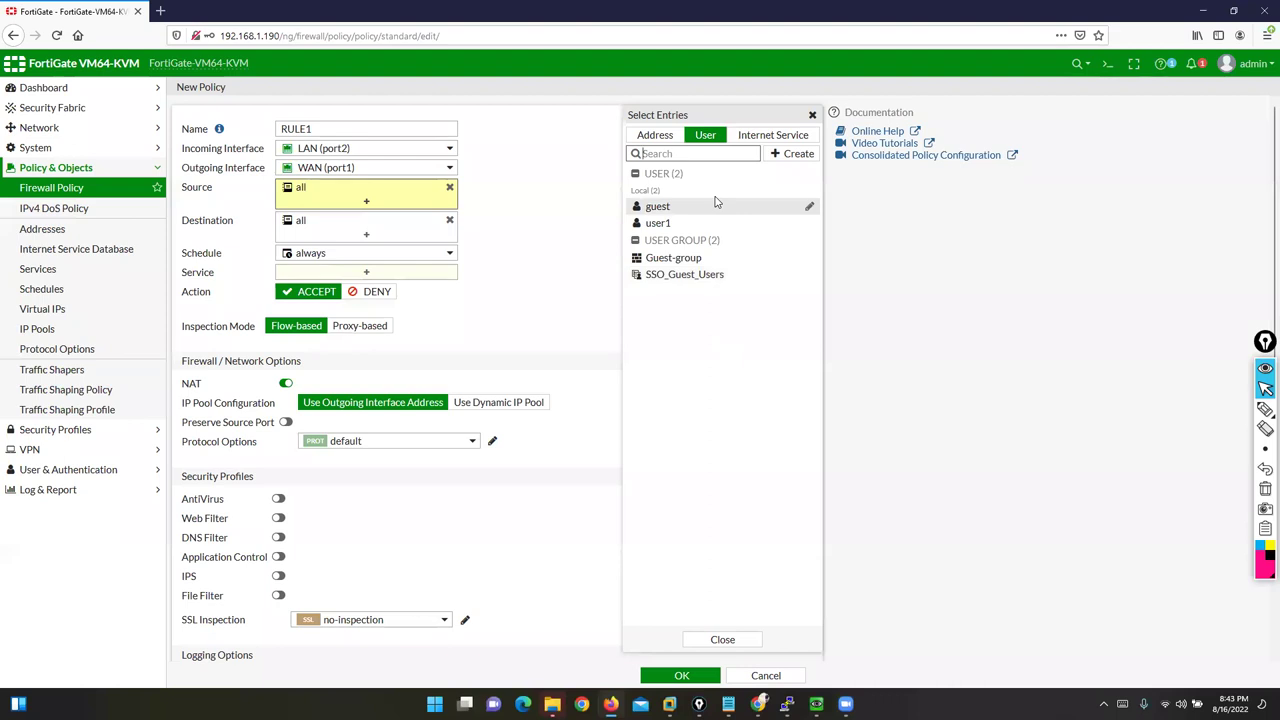
click(729, 222)
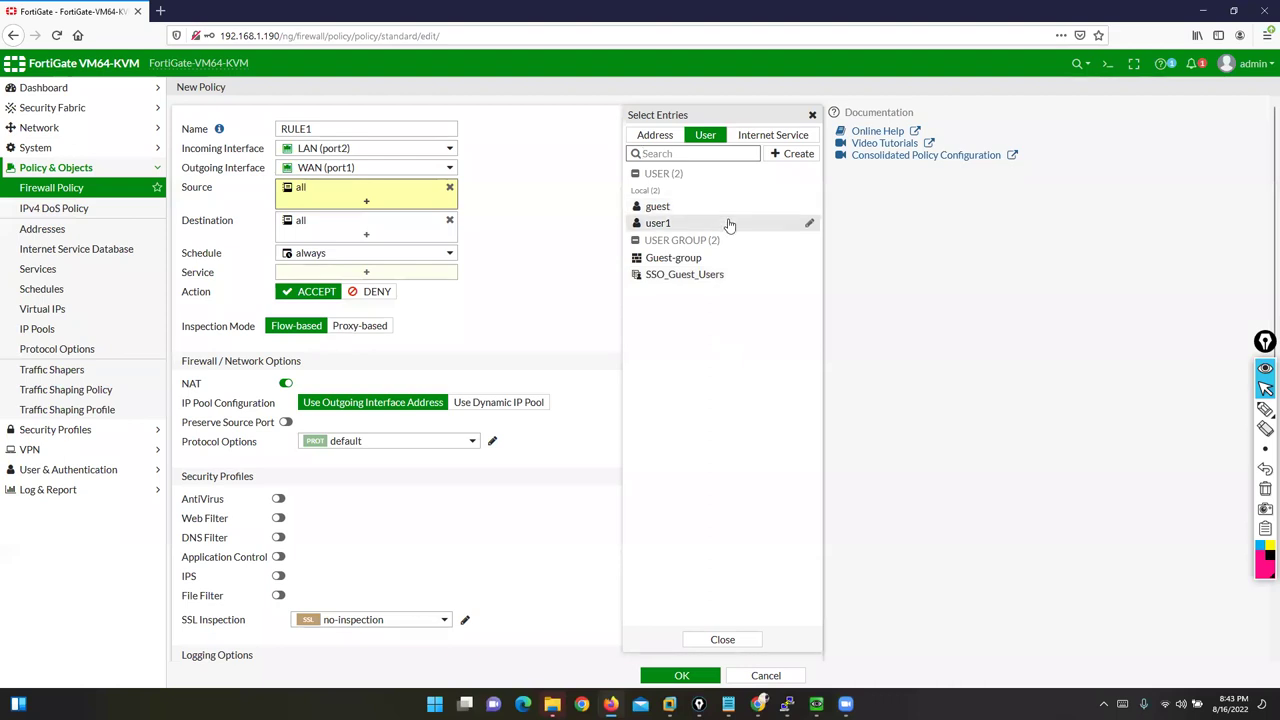
click(813, 117)
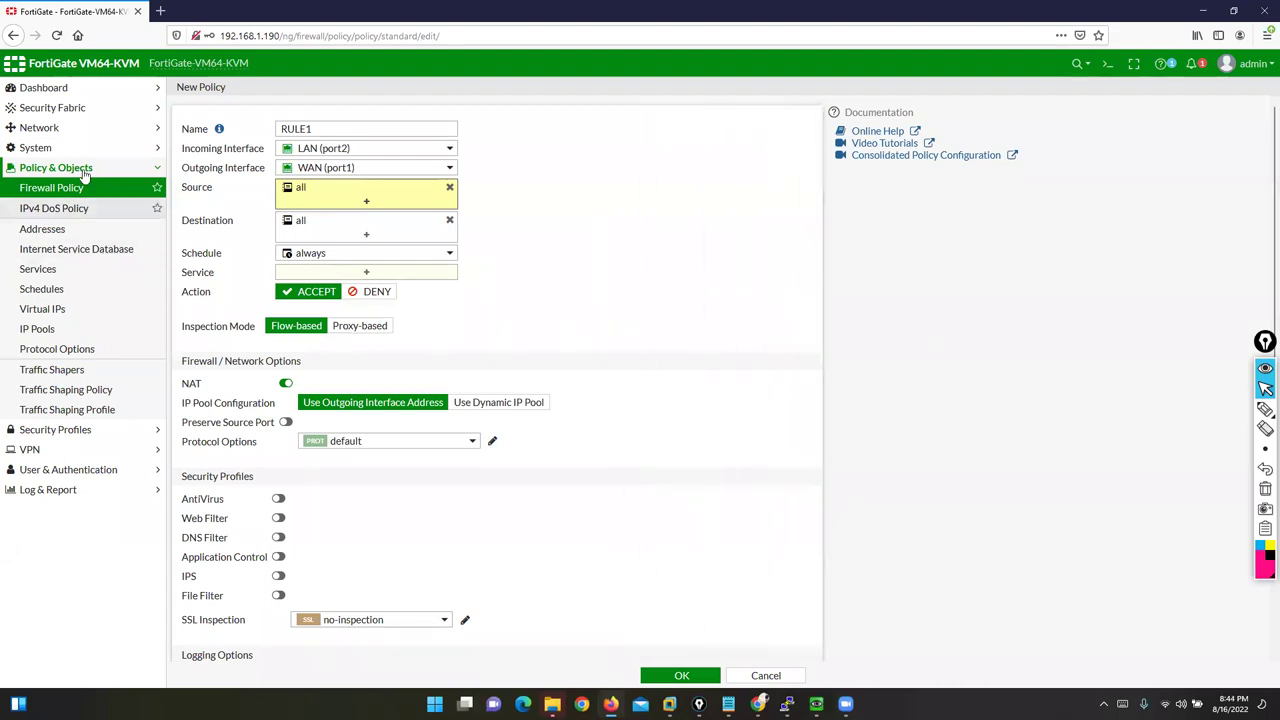
Step: Open the User Groups page via System > Administrators and User & Authentication
click(37, 148)
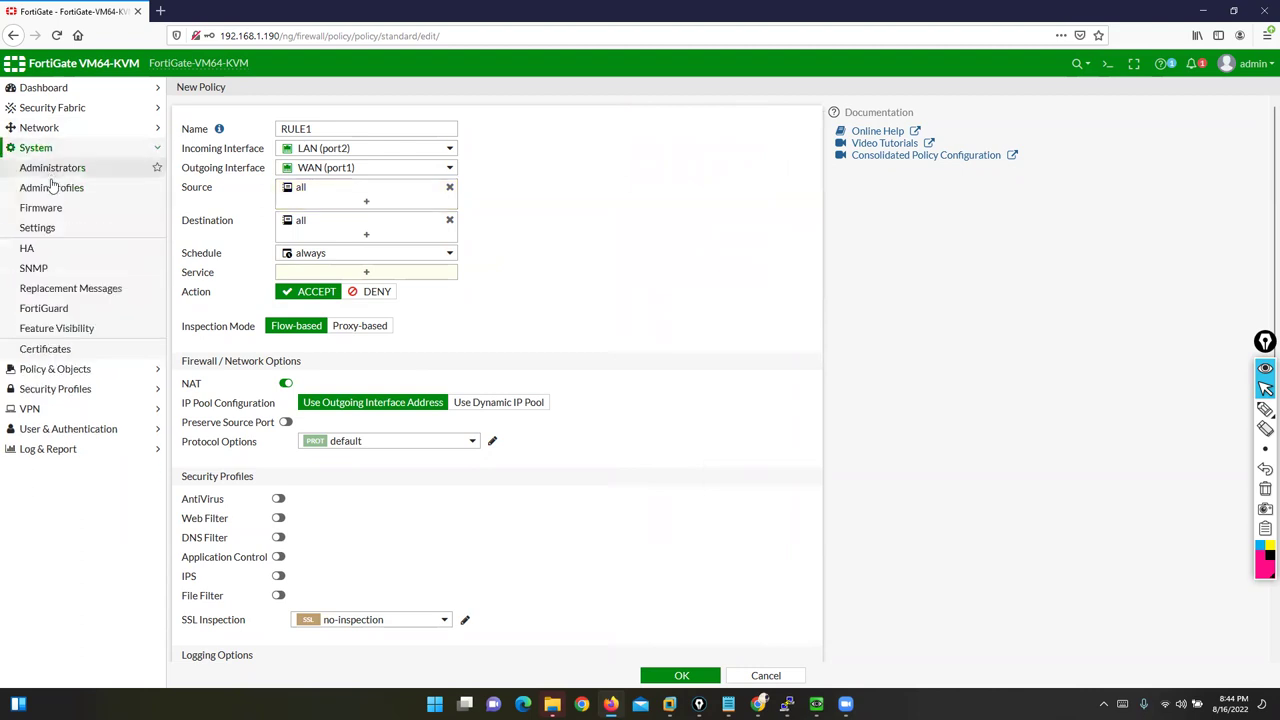
click(52, 170)
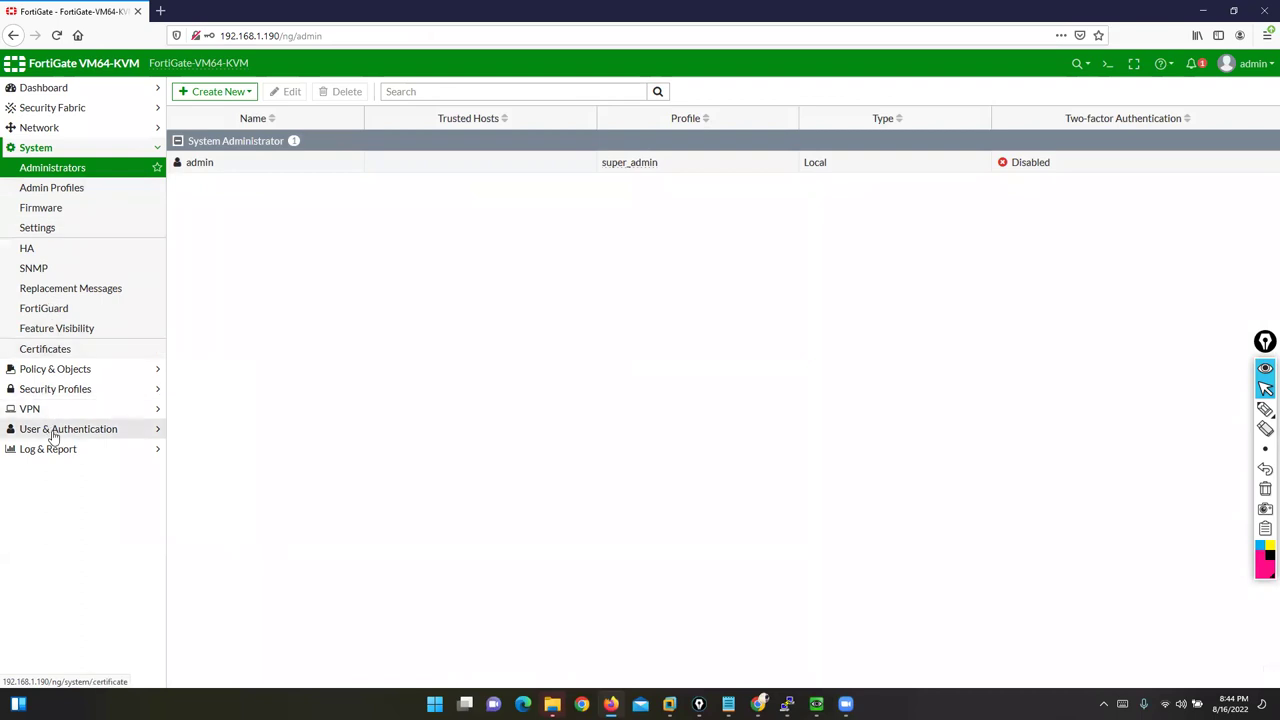
click(52, 431)
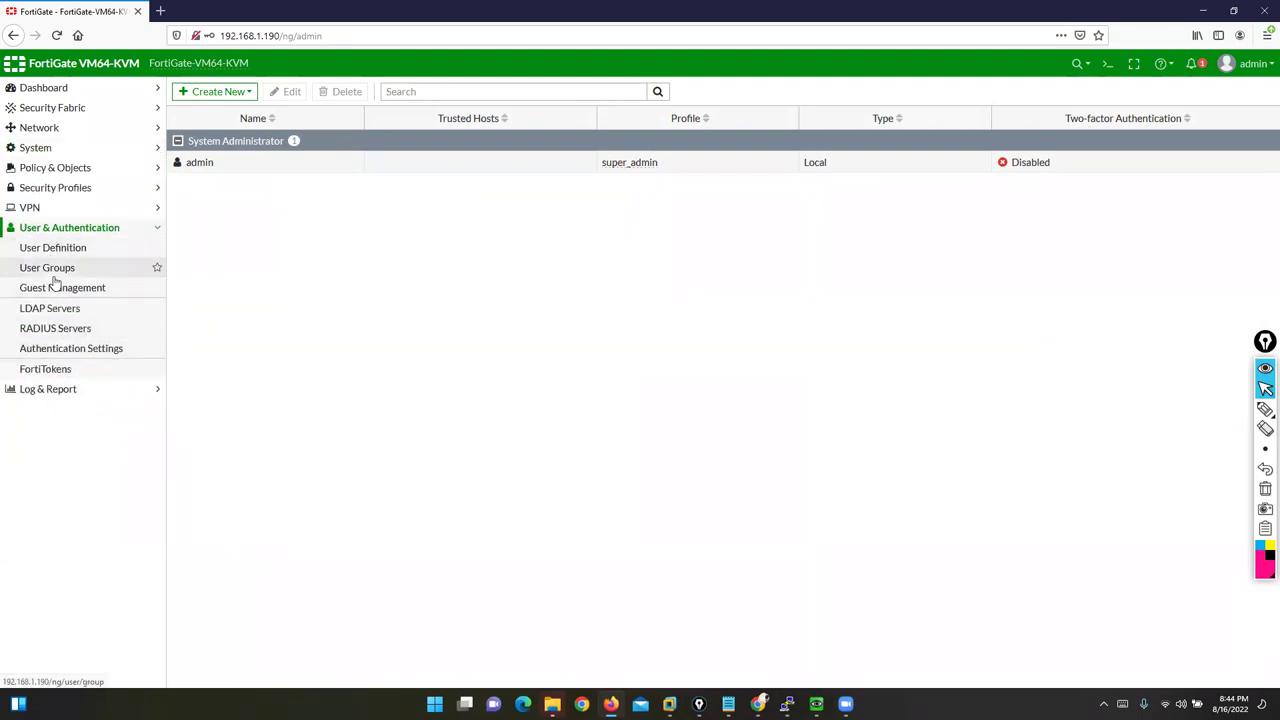
click(48, 268)
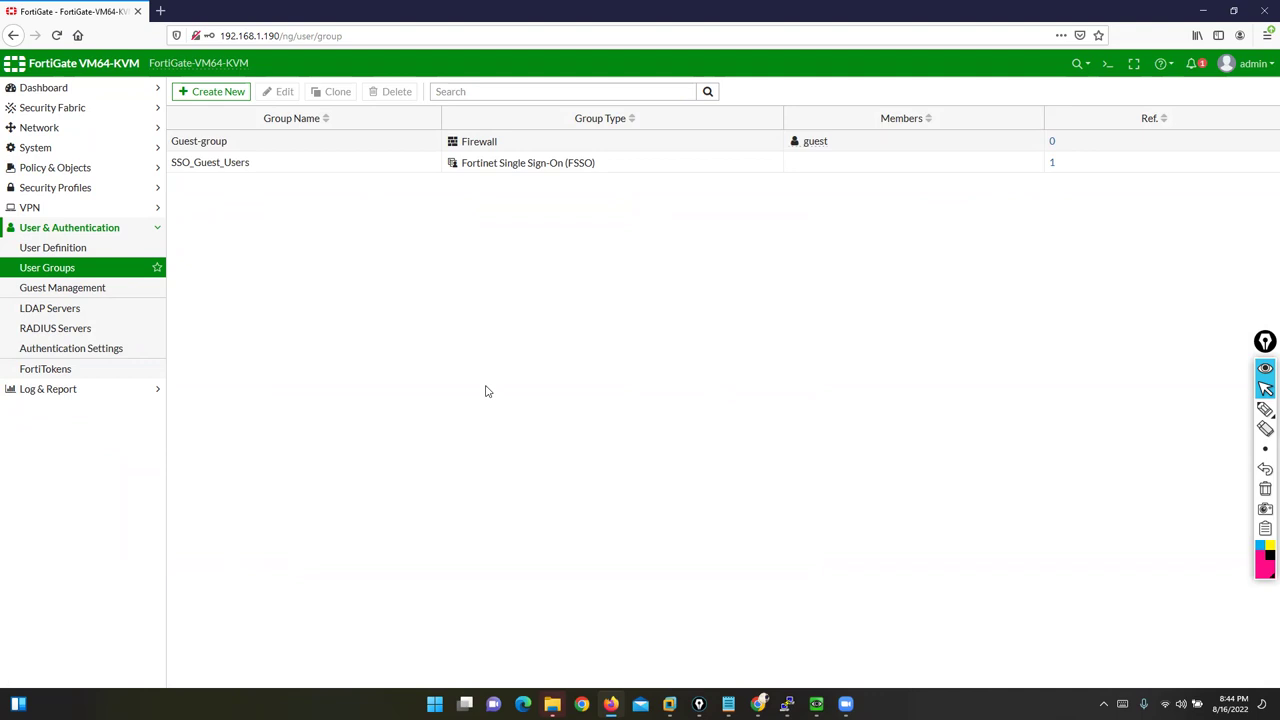
Step: Glance at the FortiGateAD topic in the Notepad notes, then minimize them
click(728, 704)
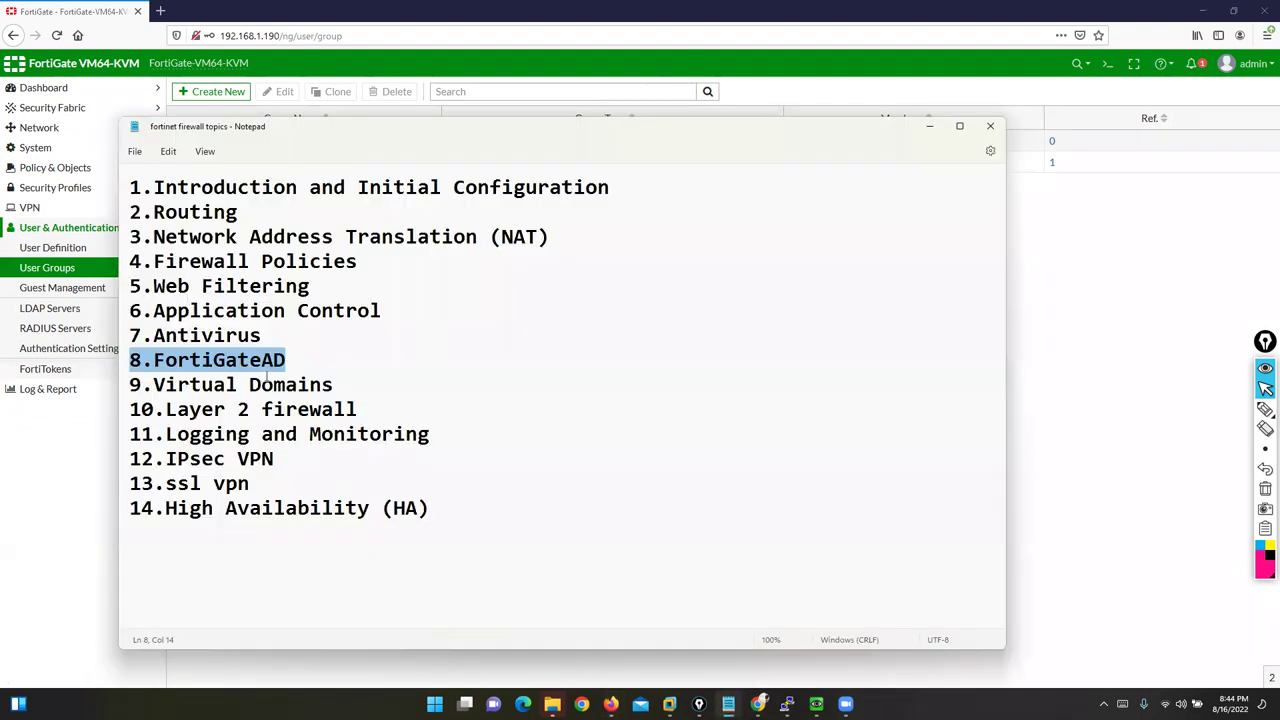
click(177, 362)
double_click(187, 362)
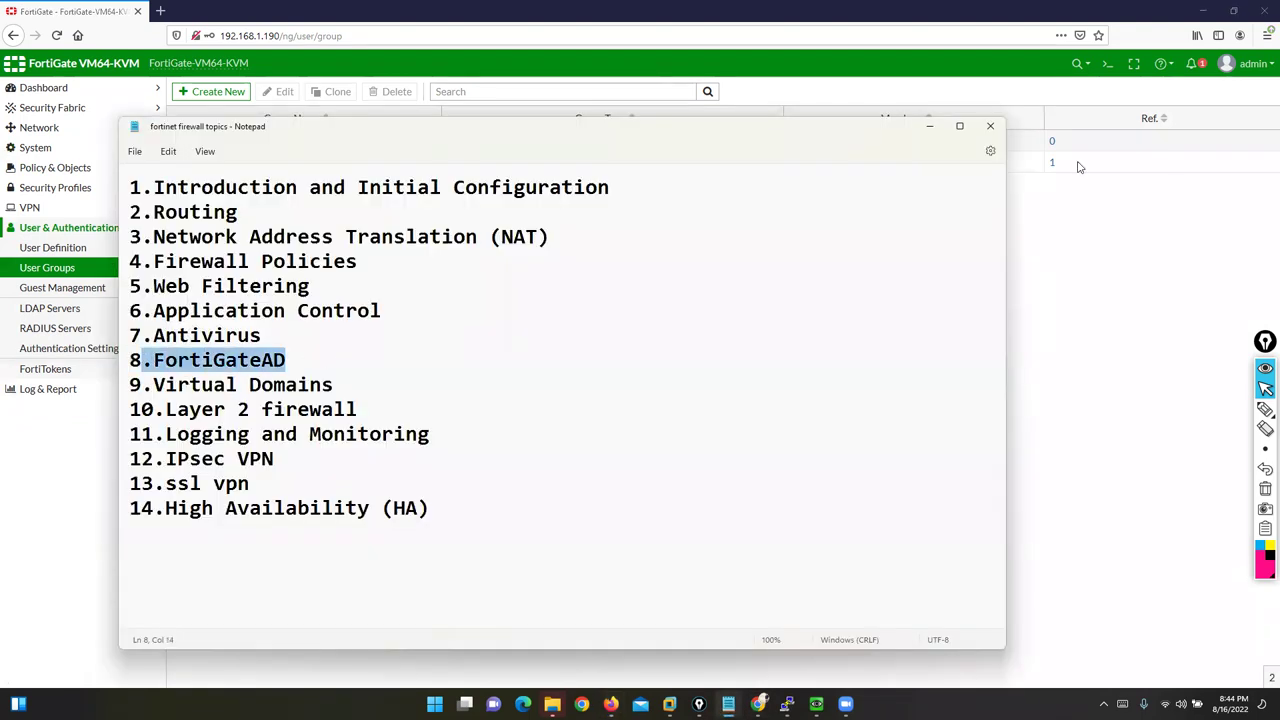
click(929, 126)
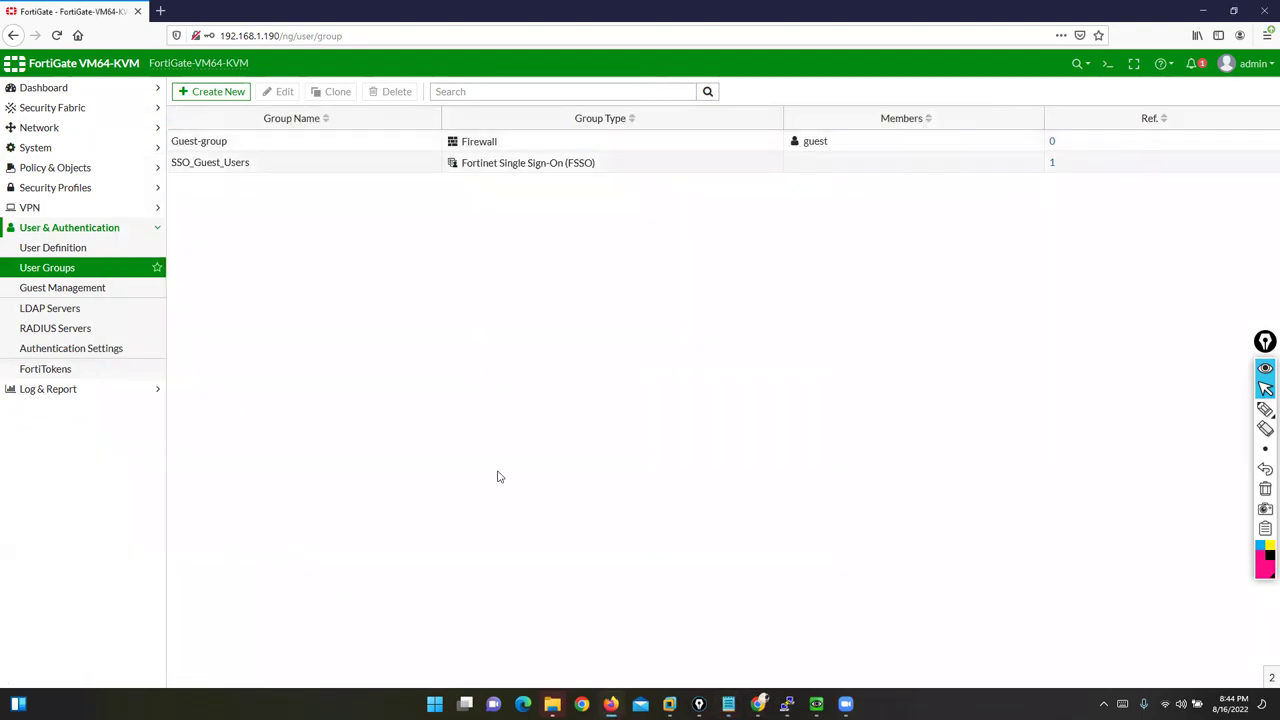
Step: Start a new firewall policy named RULE1 from Policy & Objects > Firewall Policy
click(38, 149)
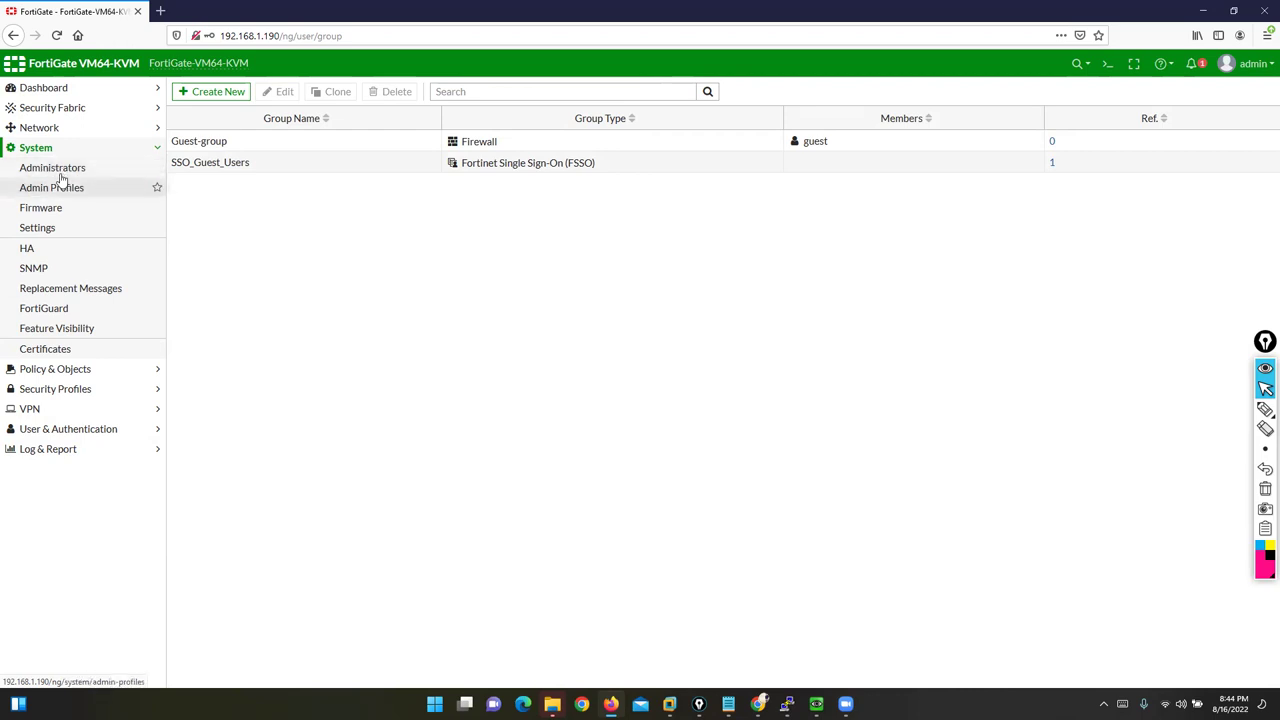
click(46, 368)
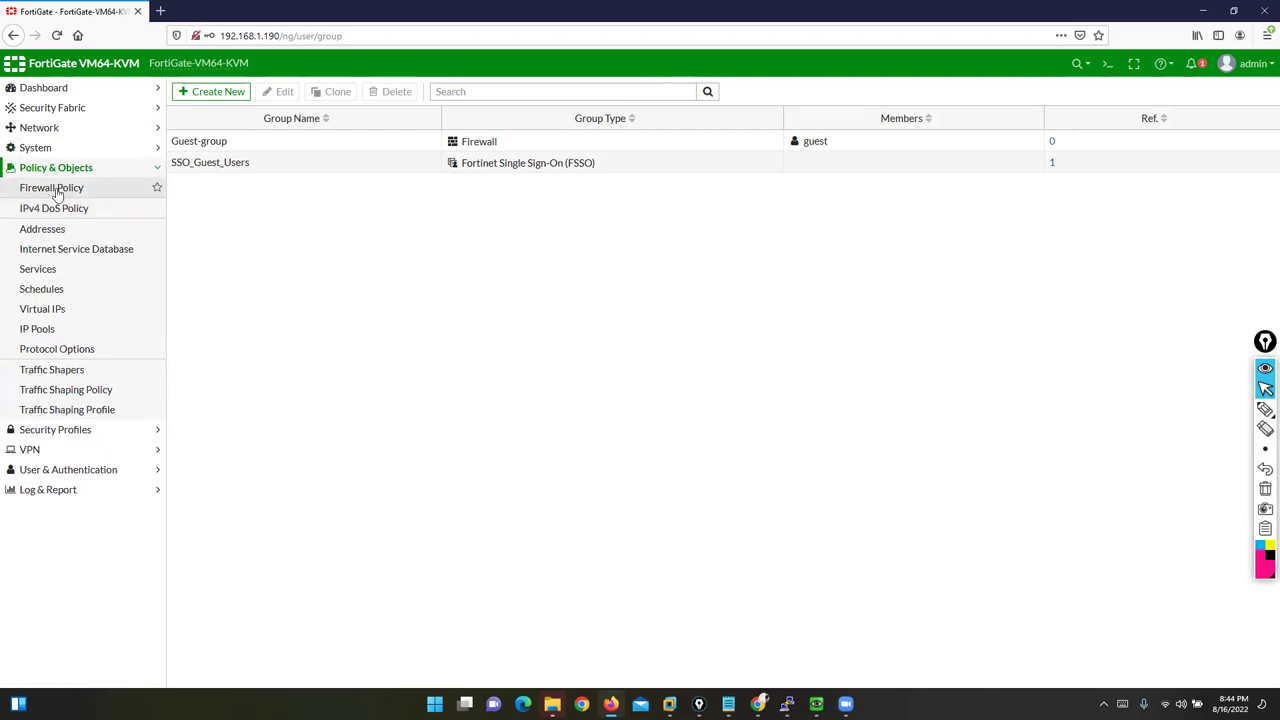
click(52, 188)
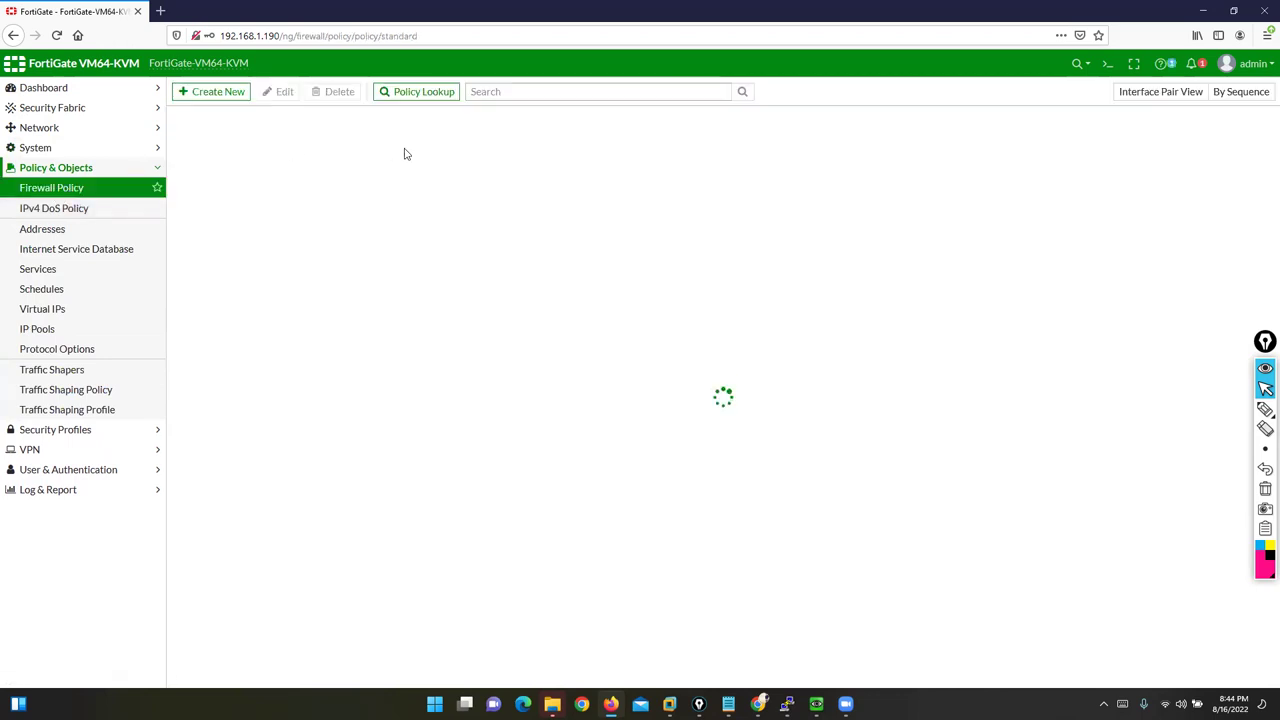
click(203, 92)
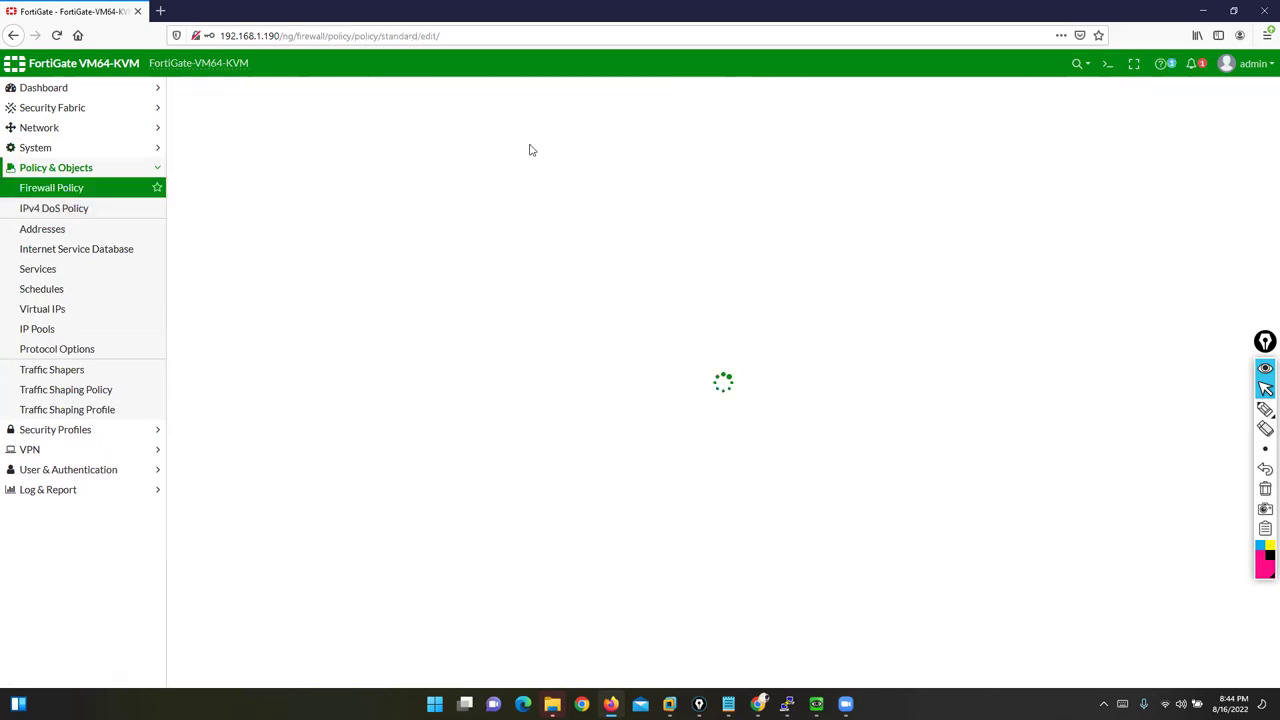
click(314, 127)
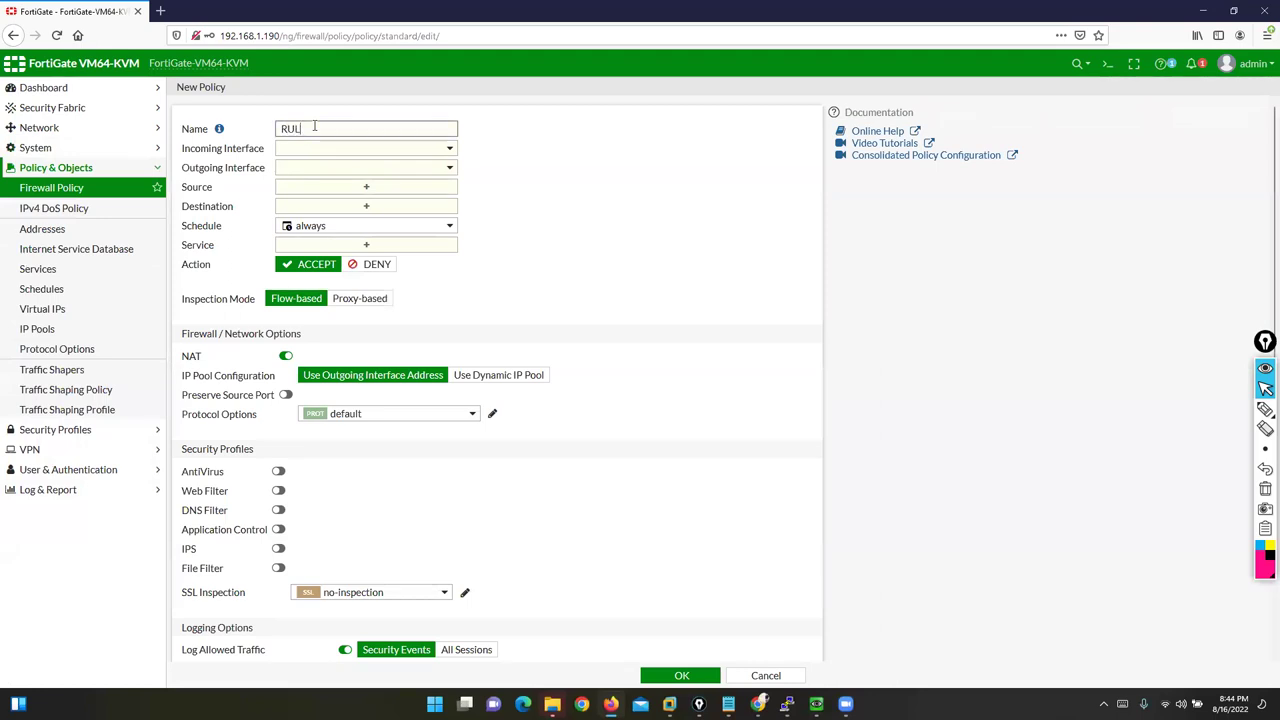
Step: Set the incoming interface to LAN (port2) and the outgoing interface to WAN (port1)
click(314, 146)
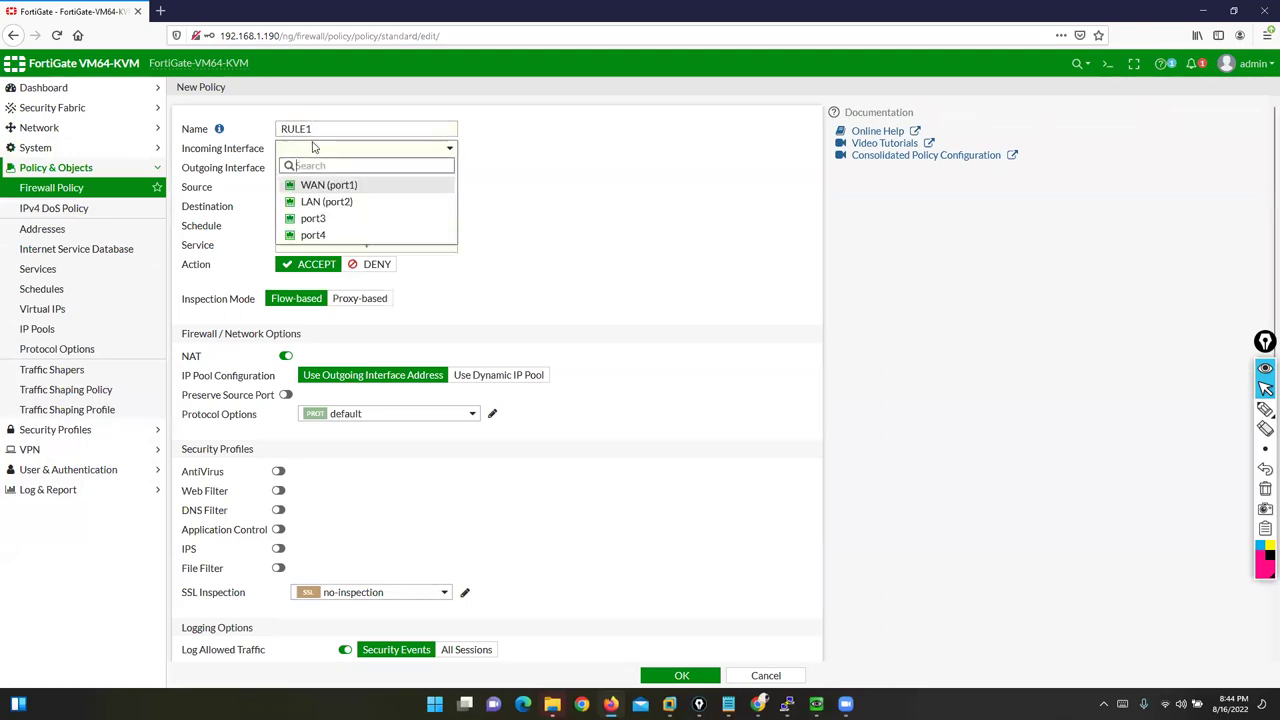
click(320, 190)
click(334, 147)
click(326, 203)
click(334, 169)
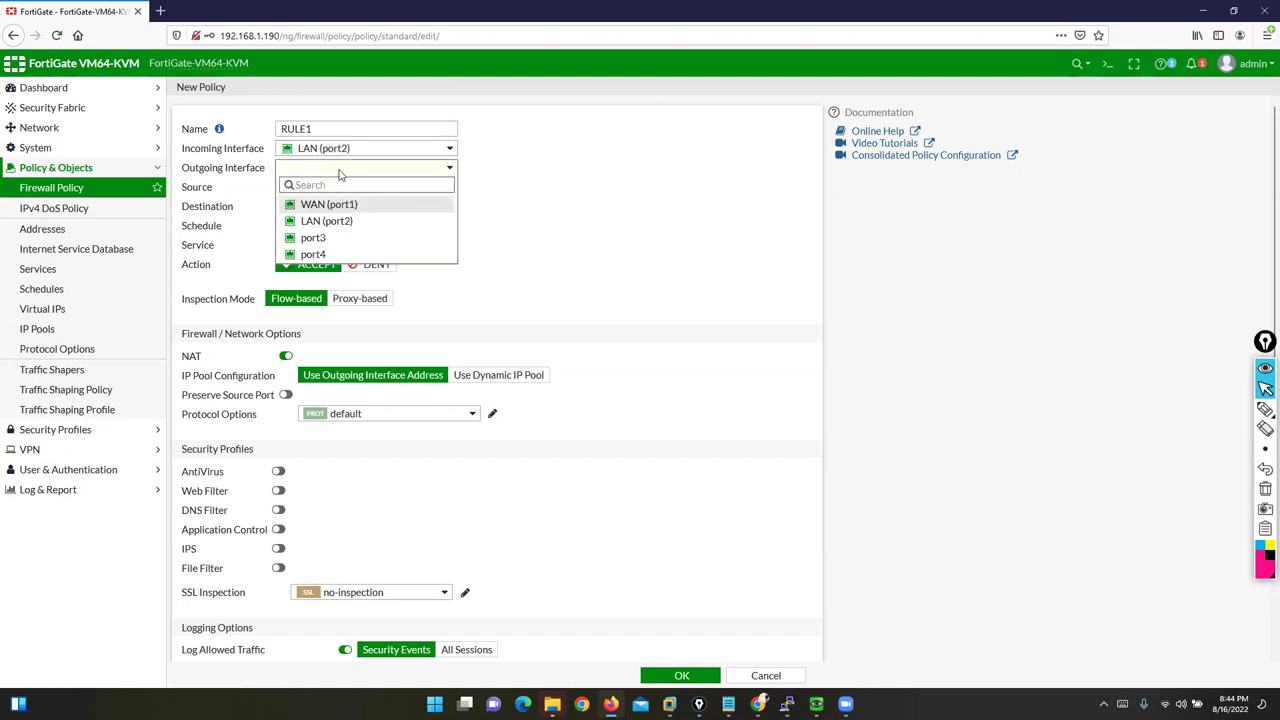
click(336, 206)
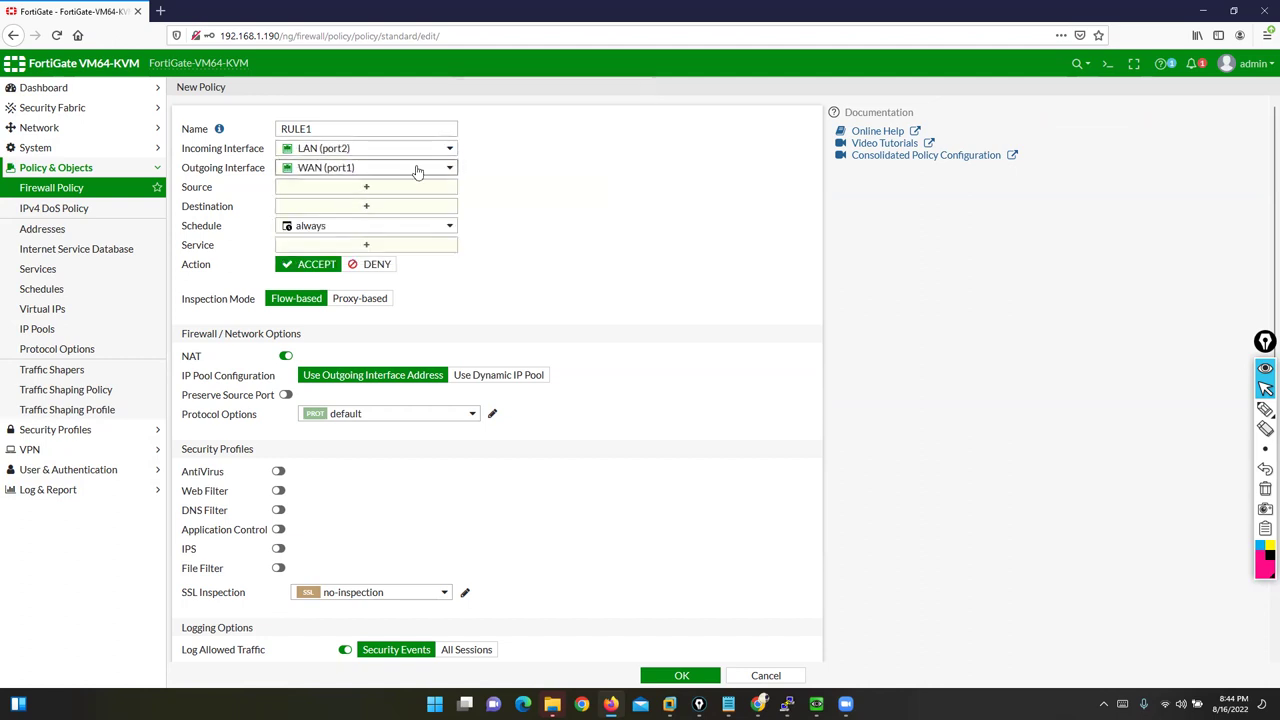
Step: Set both Source and Destination to the all address
click(372, 190)
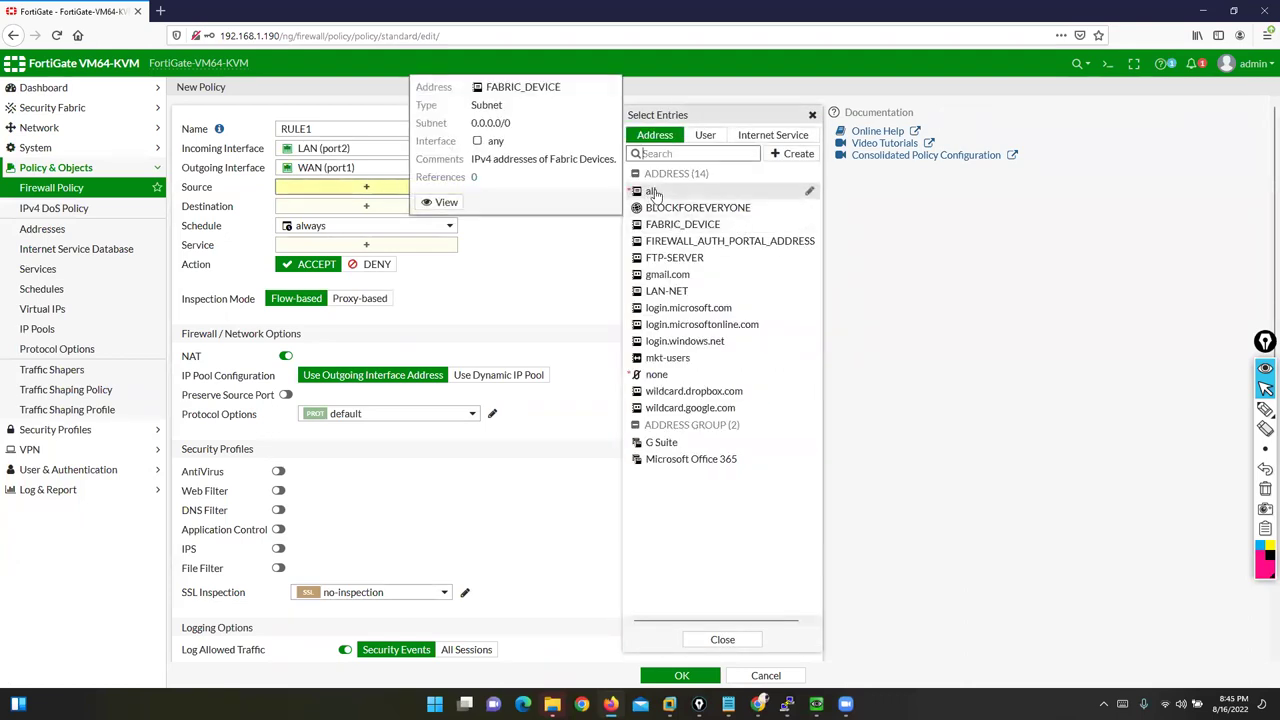
click(652, 191)
click(566, 251)
click(387, 220)
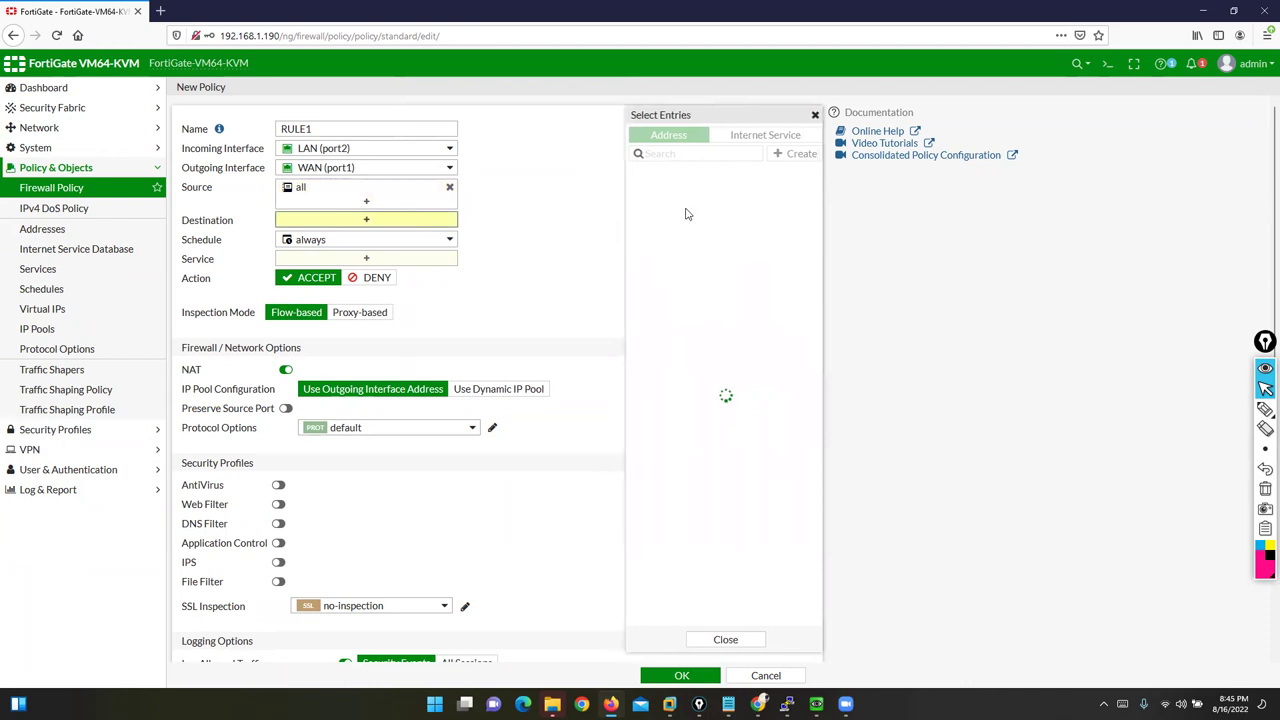
click(650, 193)
click(531, 225)
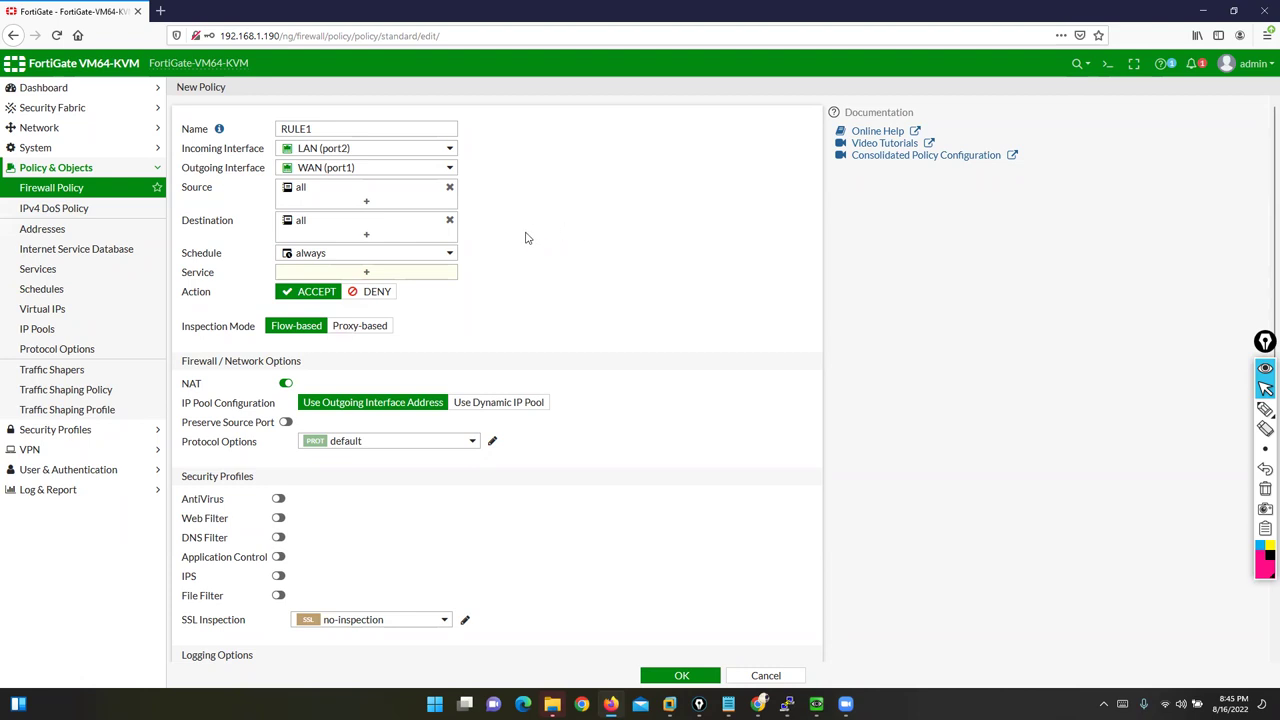
drag(184, 224, 219, 222)
click(240, 248)
drag(183, 258, 223, 253)
Step: Point out the always schedule's days and times, then open a new One-time Schedule form
click(316, 254)
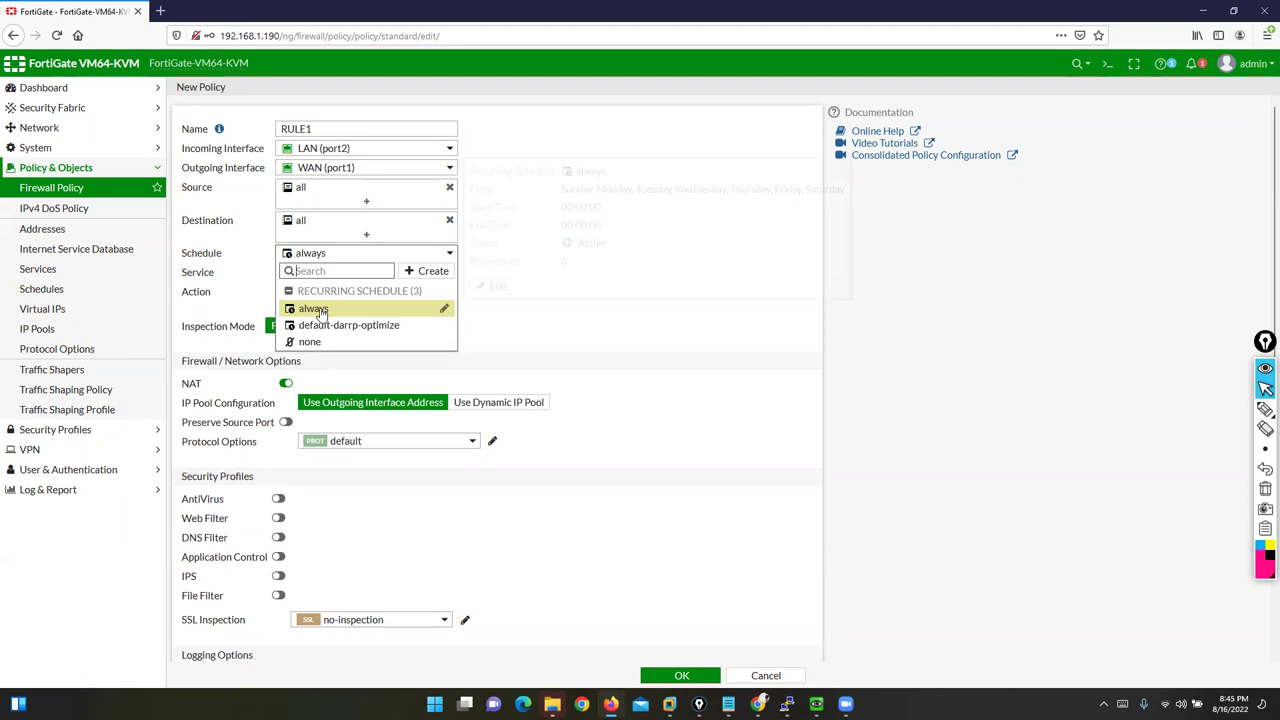
mouse_move(320, 312)
drag(556, 188, 826, 190)
drag(556, 207, 598, 229)
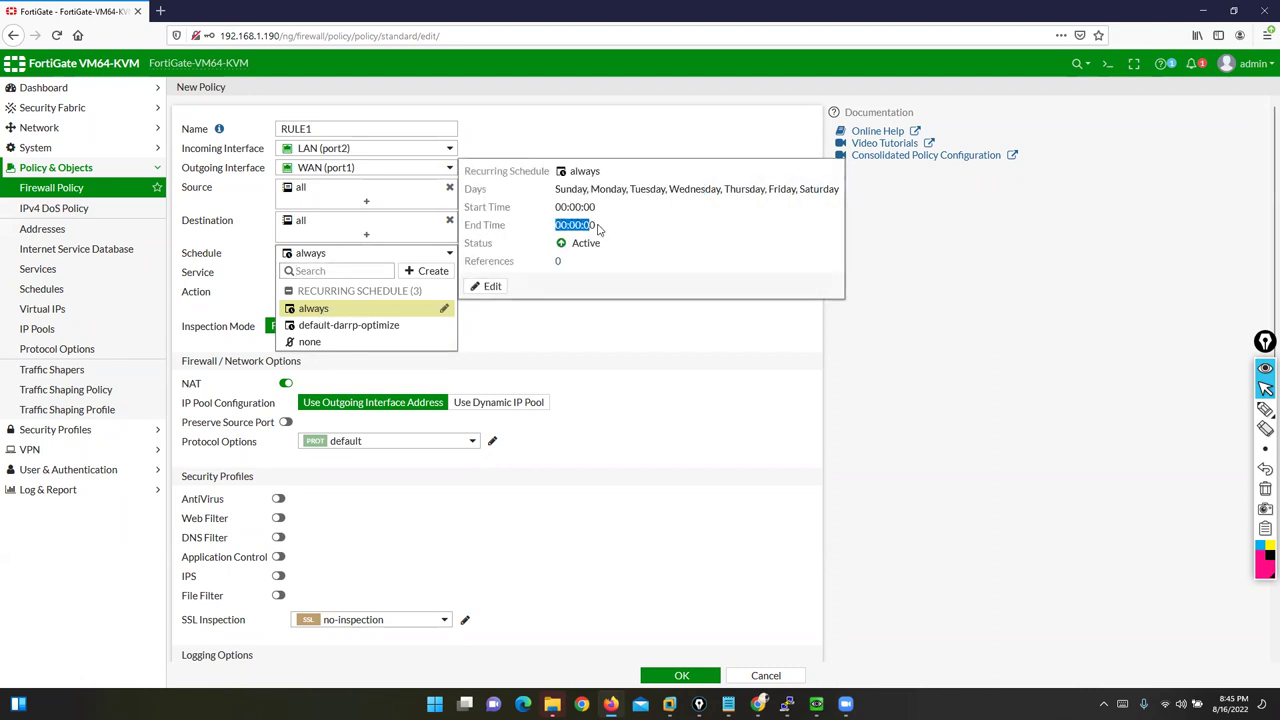
click(428, 272)
click(344, 313)
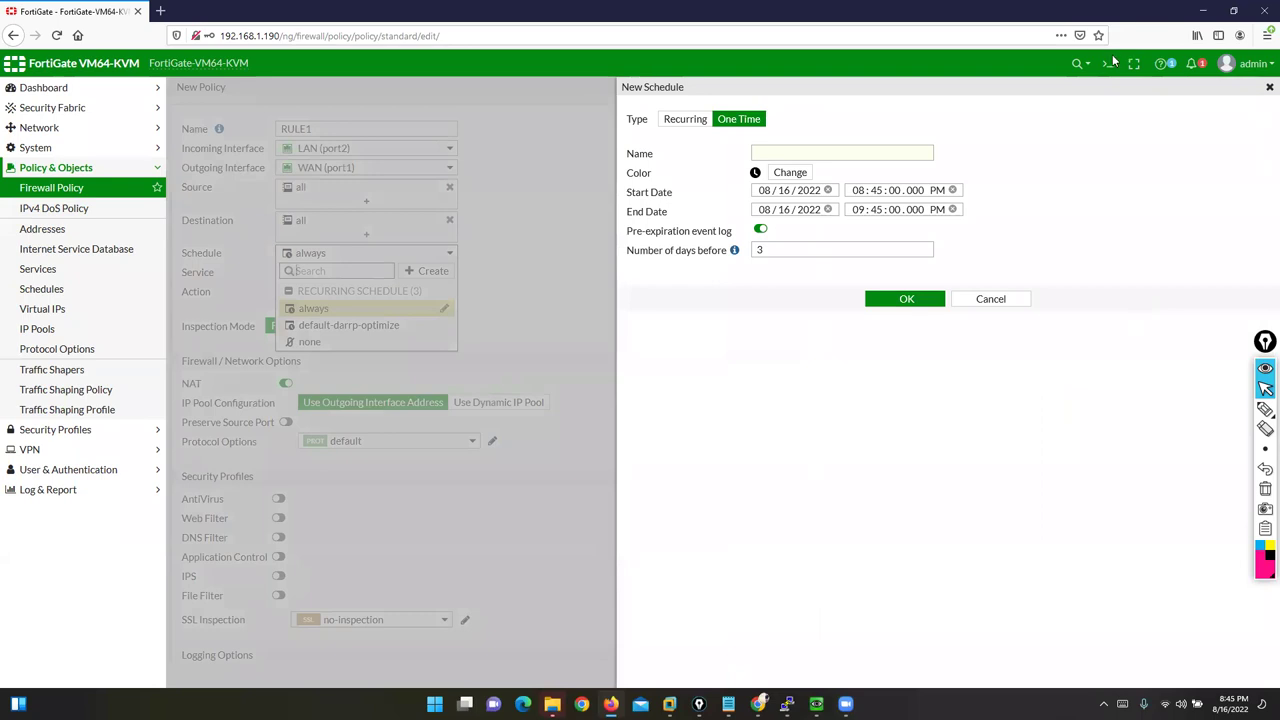
Step: Annotate the schedule's type, name, start/end dates and times, and expiration log option, then clear marks
click(1265, 409)
mouse_move(822, 32)
mouse_down()
mouse_move(784, 54)
mouse_move(750, 105)
mouse_up()
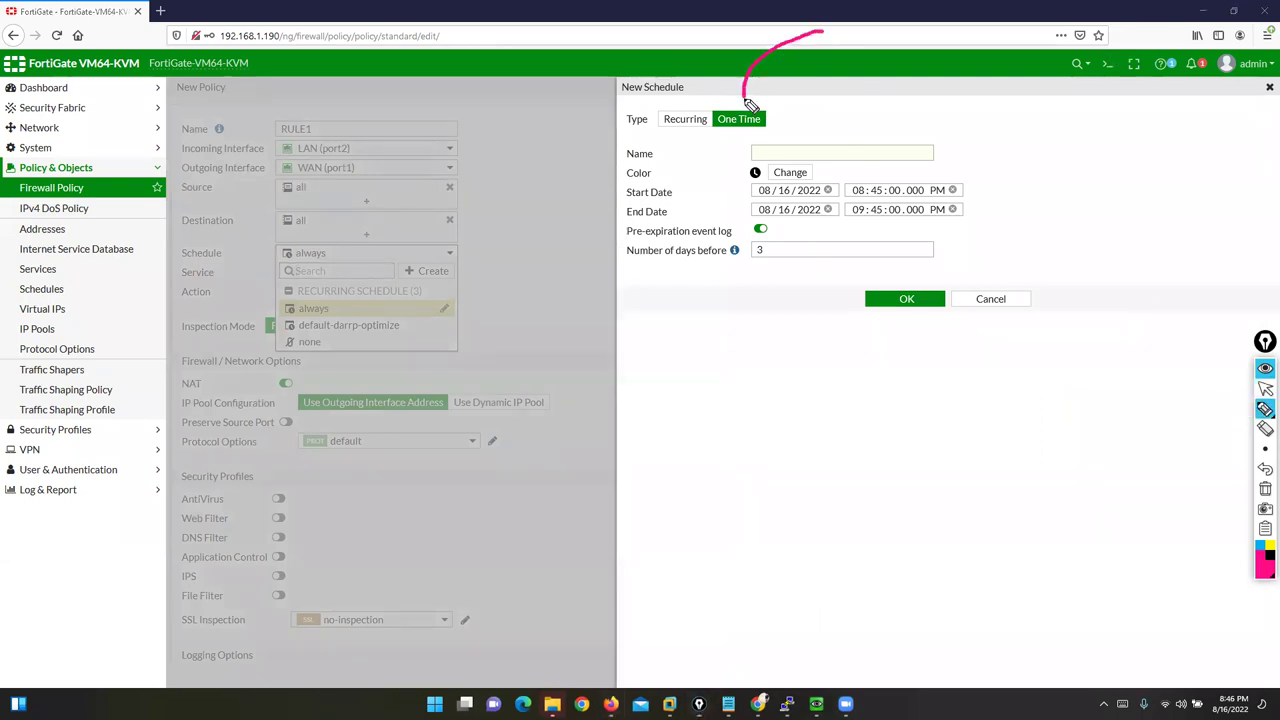
mouse_move(478, 96)
mouse_down()
mouse_move(643, 79)
mouse_move(655, 93)
mouse_up()
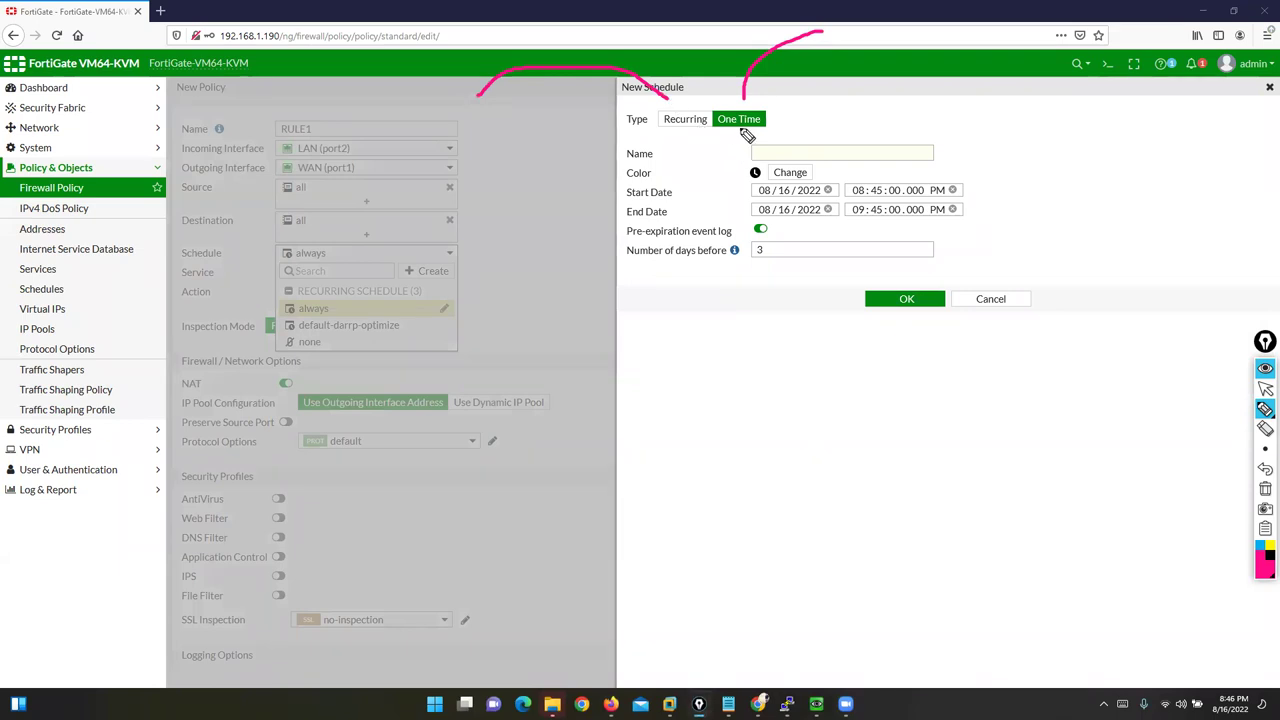
drag(706, 156, 745, 157)
drag(681, 192, 756, 189)
drag(930, 154, 876, 188)
drag(670, 221, 754, 212)
drag(992, 224, 894, 226)
mouse_move(627, 240)
mouse_down()
mouse_move(736, 241)
mouse_move(781, 215)
mouse_move(744, 254)
mouse_move(777, 249)
mouse_up()
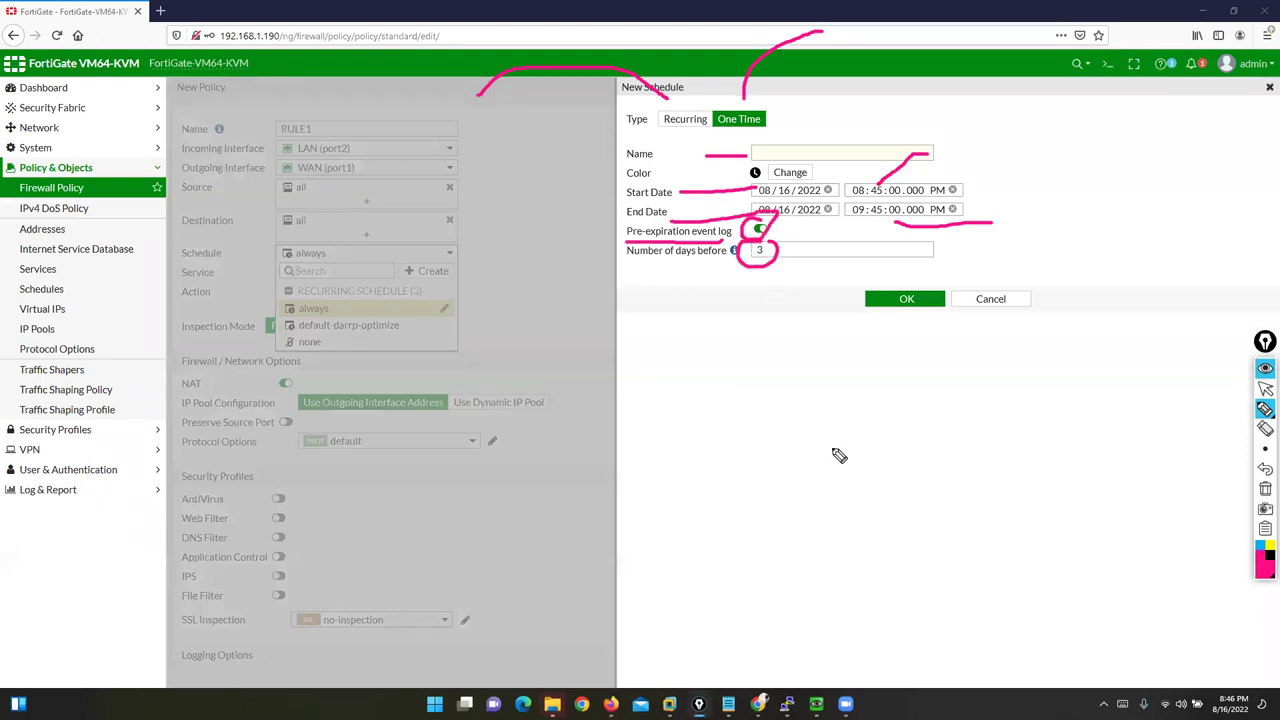
click(1265, 488)
click(1265, 389)
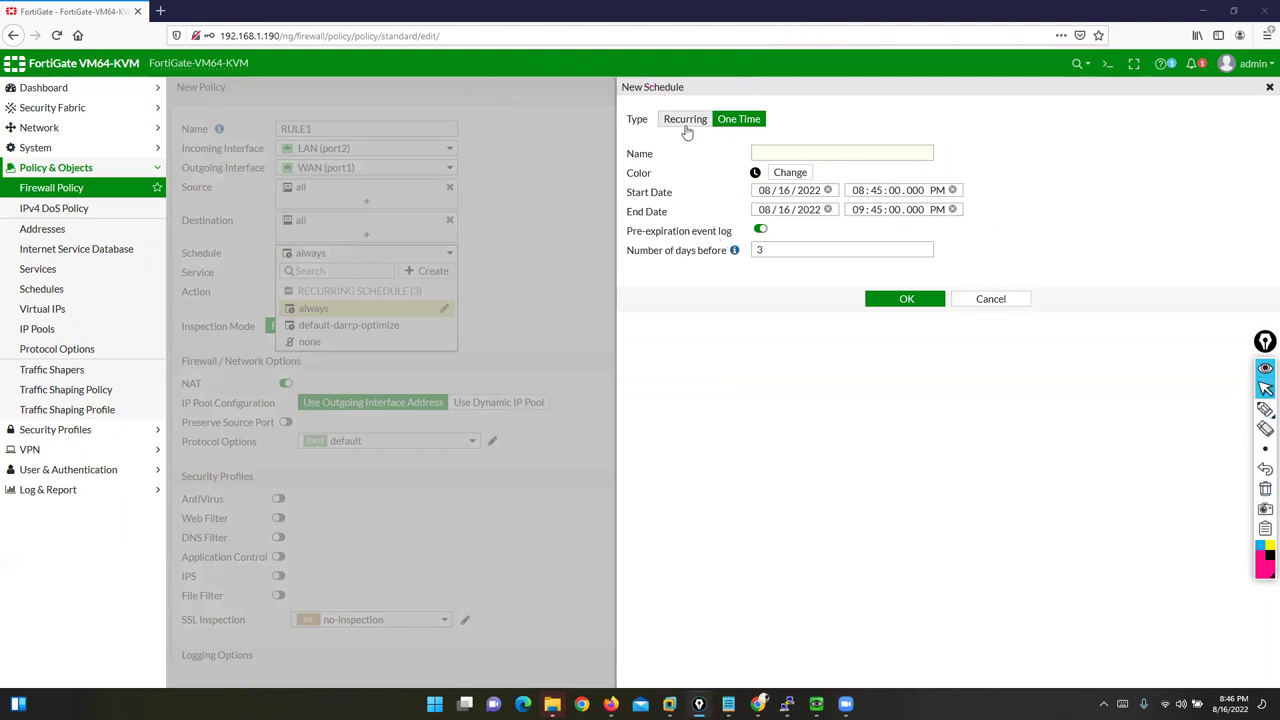
Step: Make the draft schedule Recurring on Monday, Wednesday and Friday, and highlight Stop Time
click(687, 128)
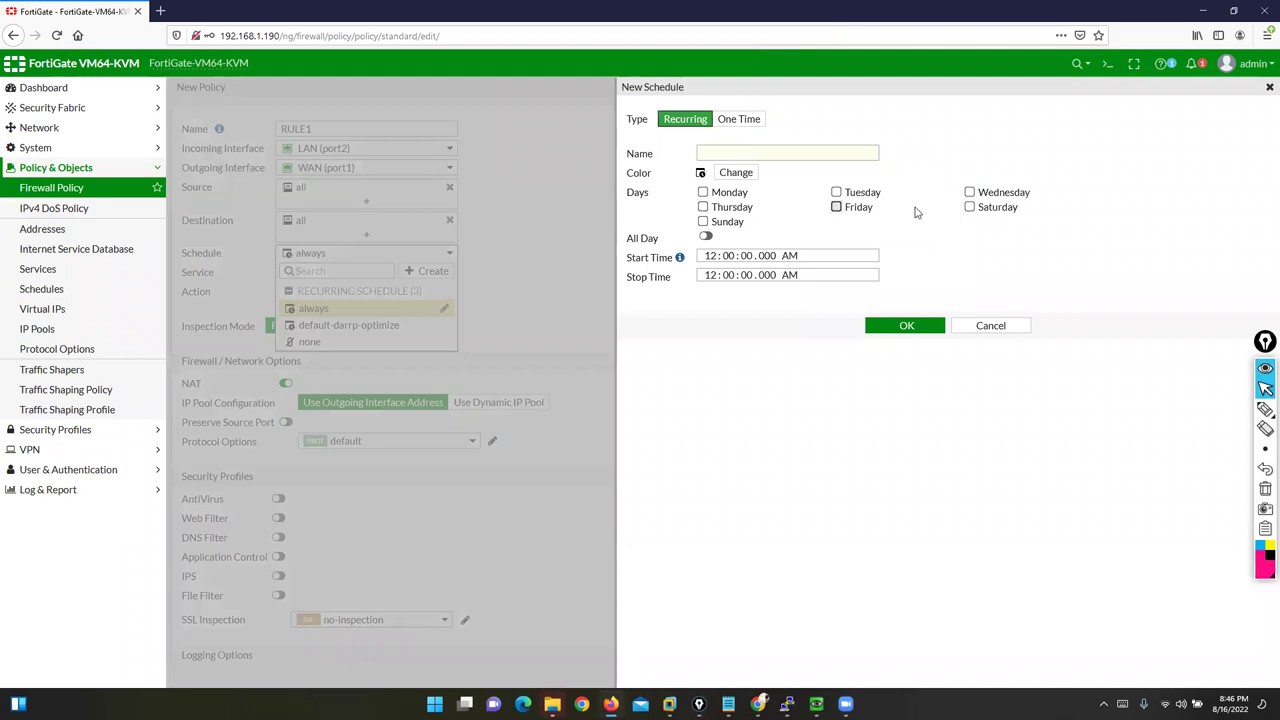
click(703, 192)
click(969, 192)
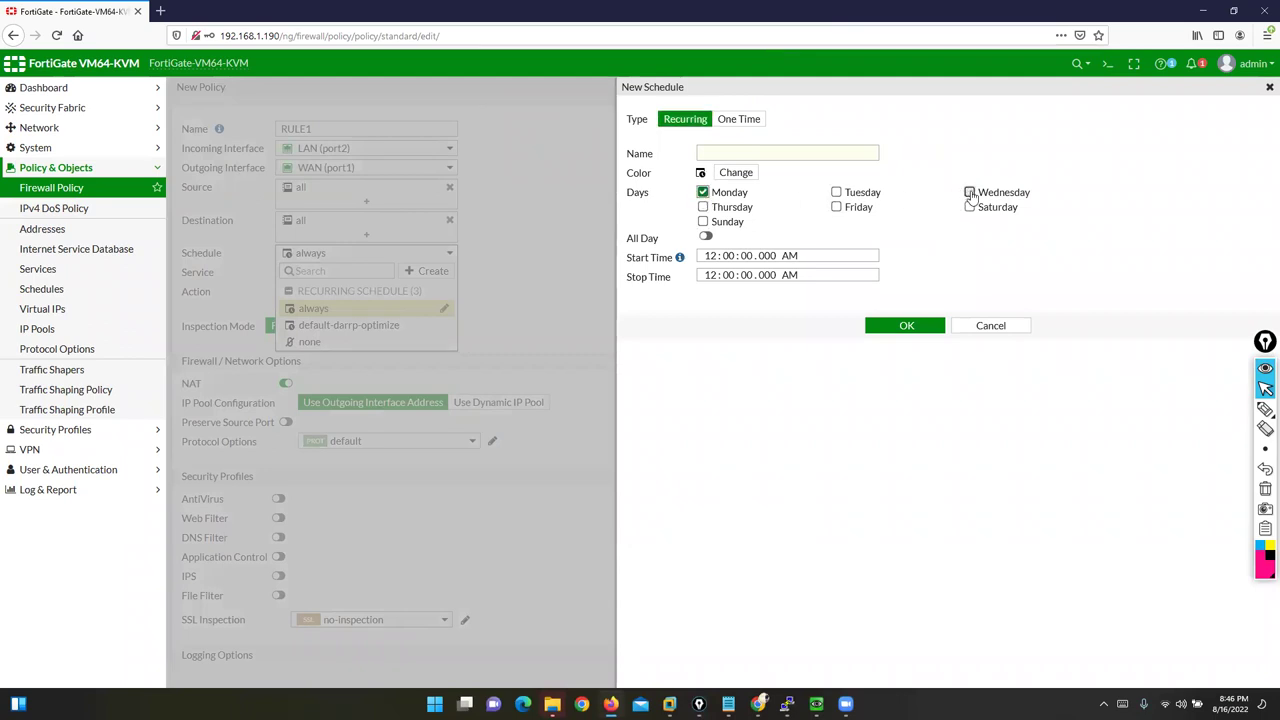
click(836, 208)
drag(634, 258, 676, 291)
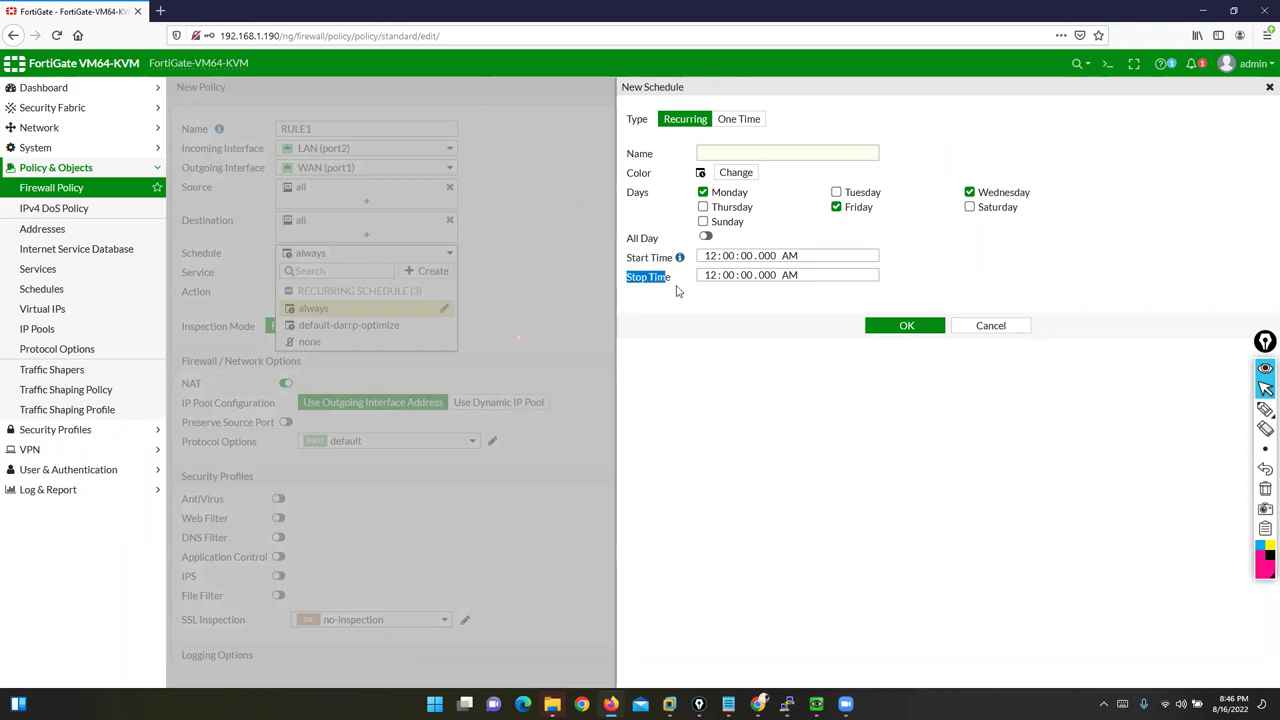
Step: Discard the new schedule, keep Schedule as always, and highlight the Service setting
click(985, 325)
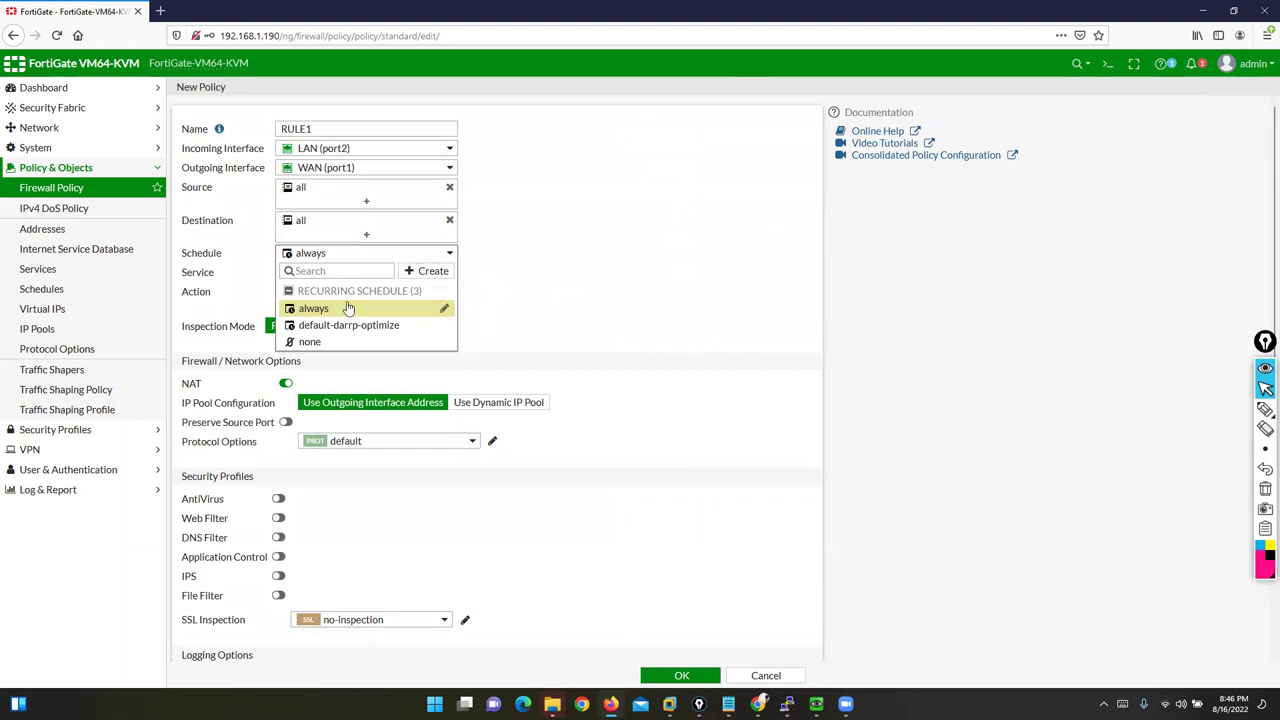
click(340, 309)
mouse_move(300, 258)
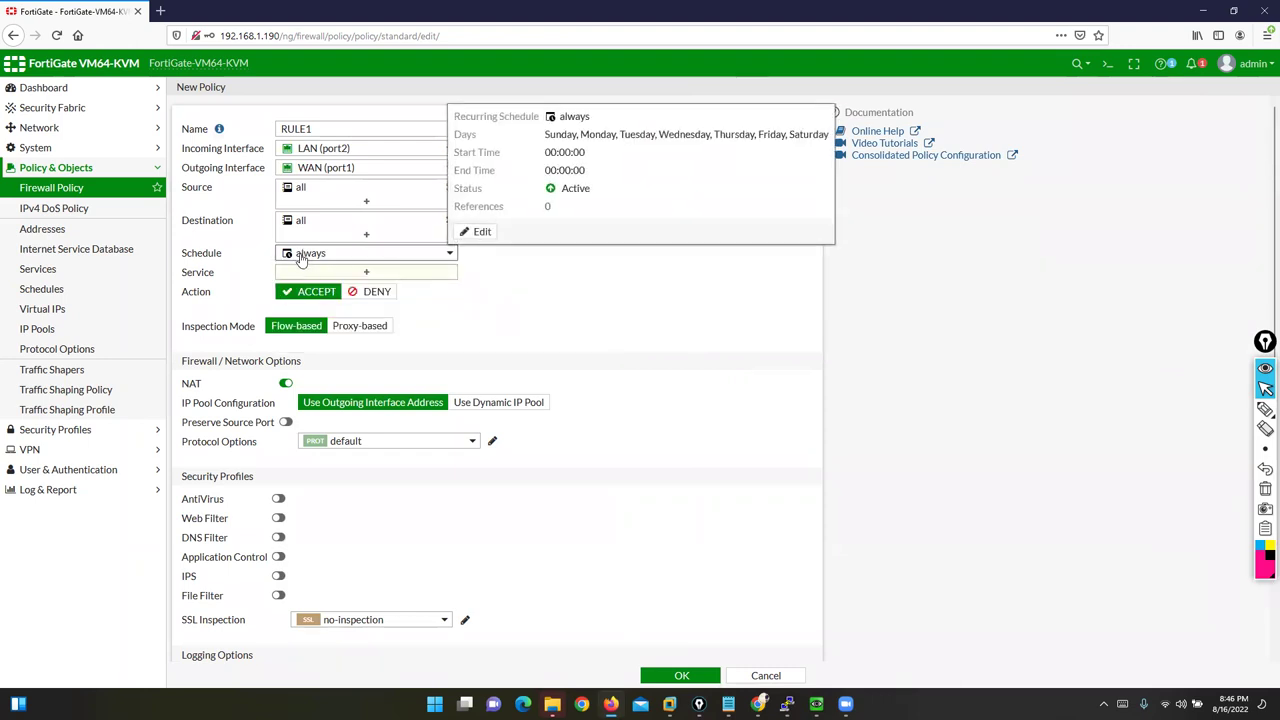
drag(182, 268, 222, 280)
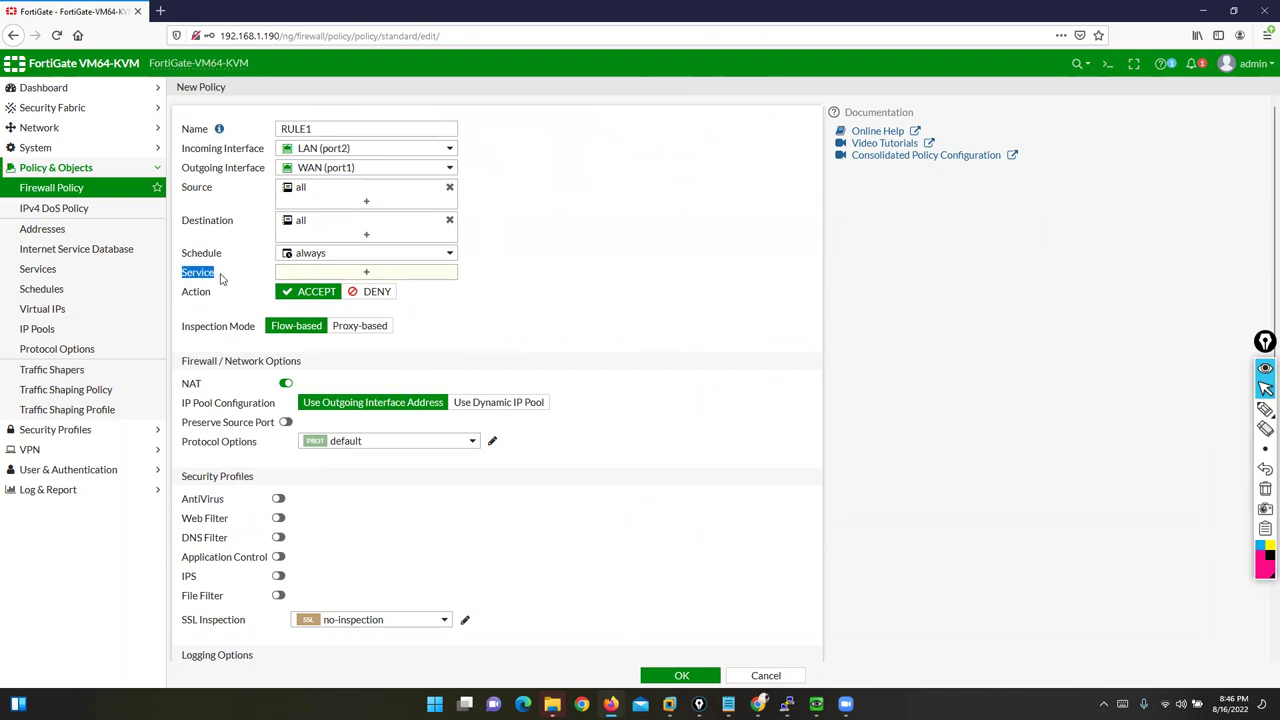
Step: Open the service list and mark up its general, network and authentication service groups
click(367, 279)
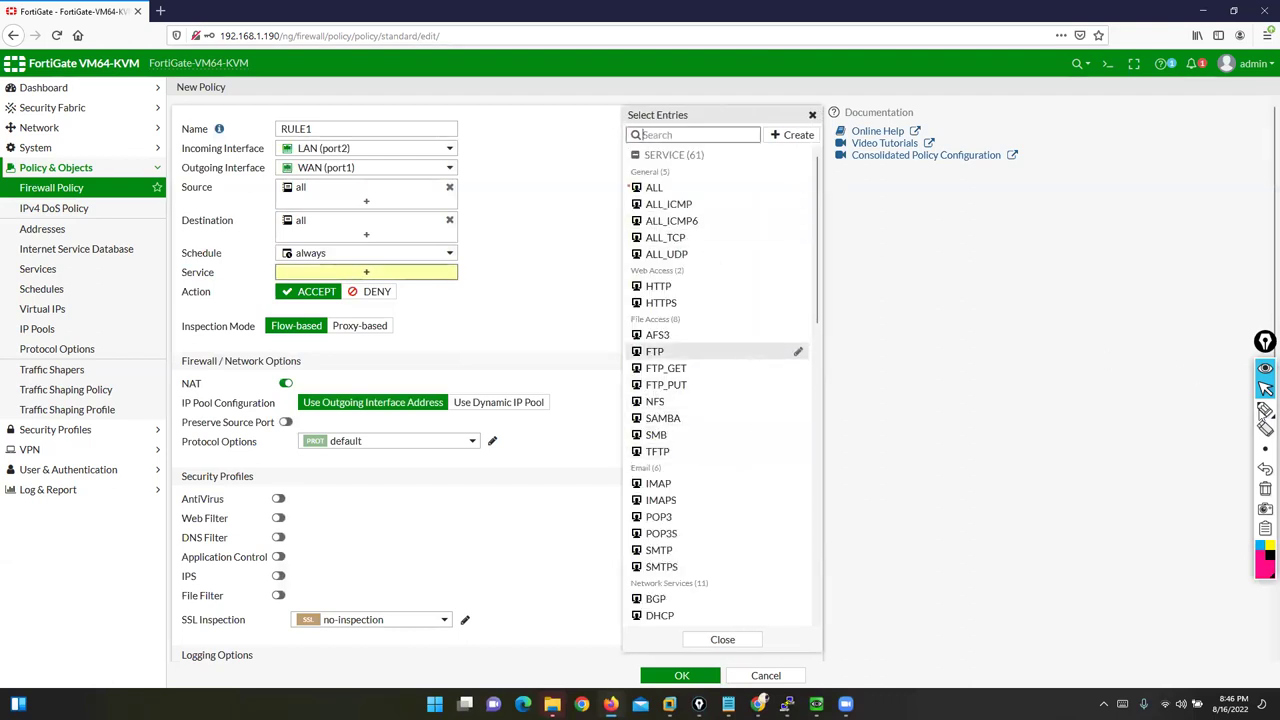
click(1265, 409)
mouse_move(611, 175)
mouse_down()
mouse_move(624, 252)
mouse_move(598, 272)
mouse_move(625, 302)
mouse_move(594, 318)
mouse_move(590, 416)
mouse_move(622, 450)
mouse_move(605, 576)
mouse_move(623, 567)
mouse_up()
click(1265, 388)
scroll(789, 415, down, 5)
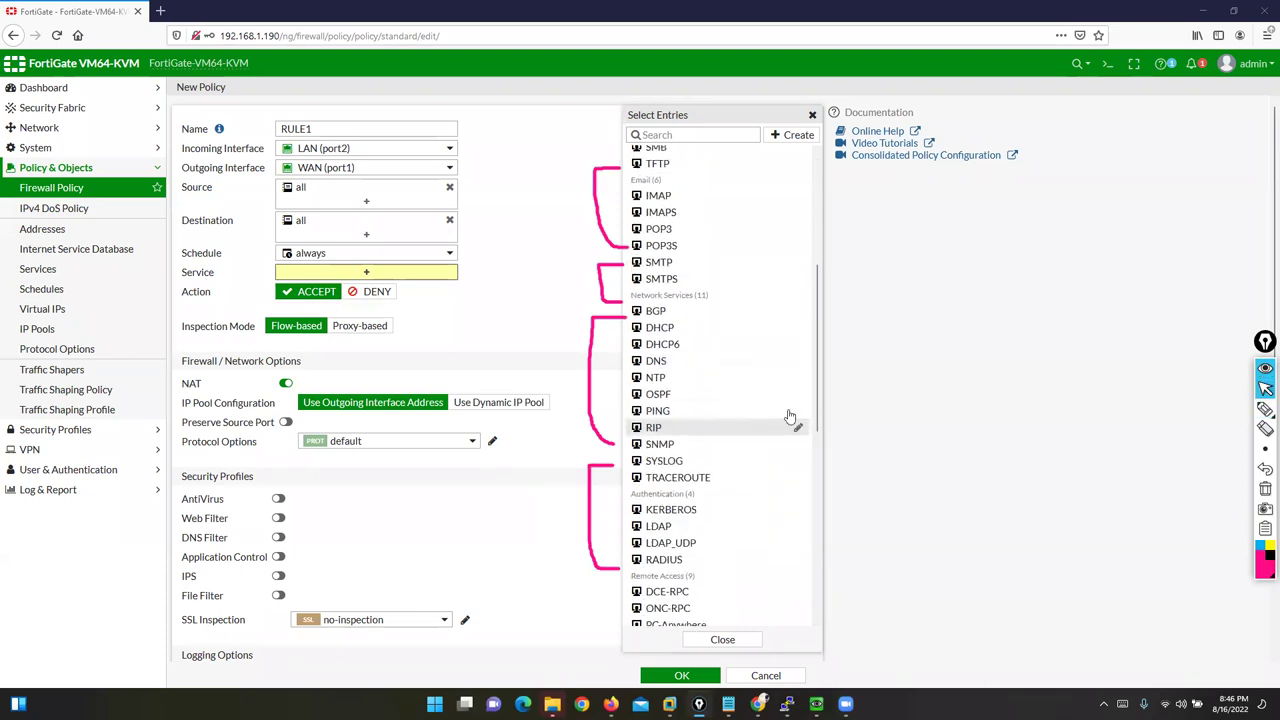
click(1265, 488)
click(1265, 408)
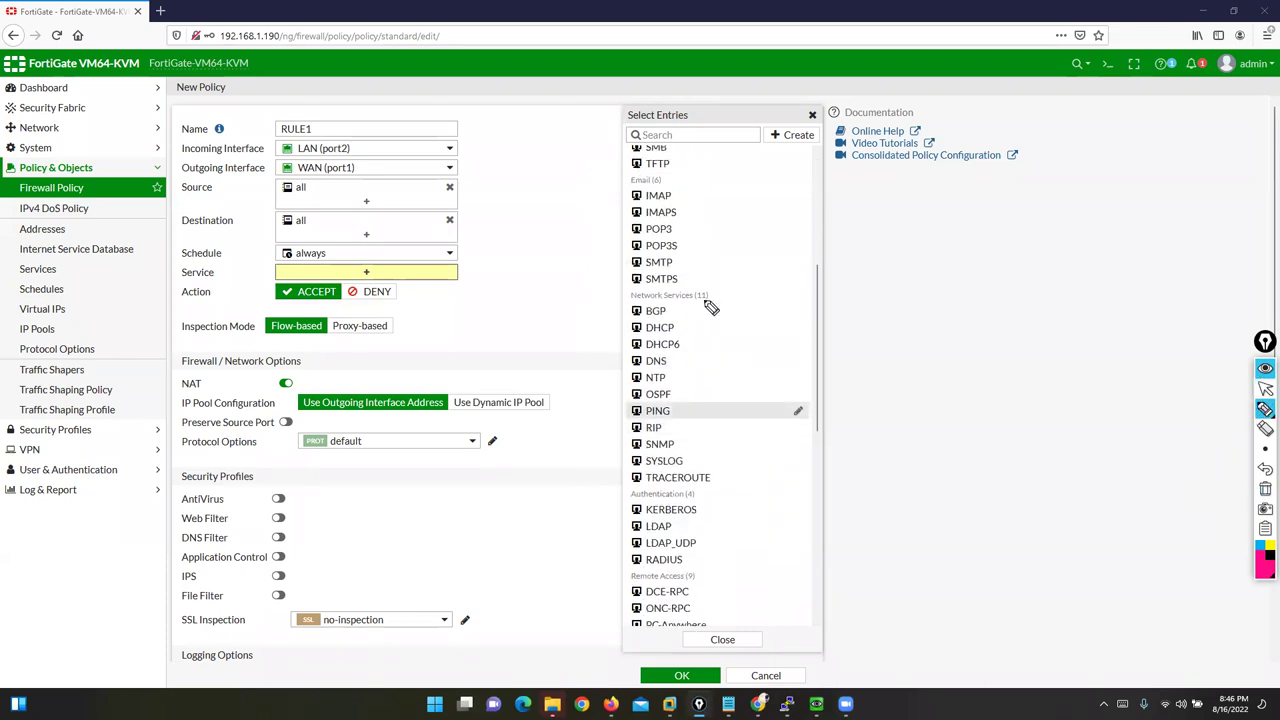
mouse_move(609, 291)
mouse_down()
mouse_move(594, 305)
mouse_move(598, 398)
mouse_up()
mouse_move(615, 492)
mouse_down()
mouse_move(604, 492)
mouse_move(604, 626)
mouse_up()
click(1265, 488)
click(1265, 388)
scroll(706, 445, up, 3)
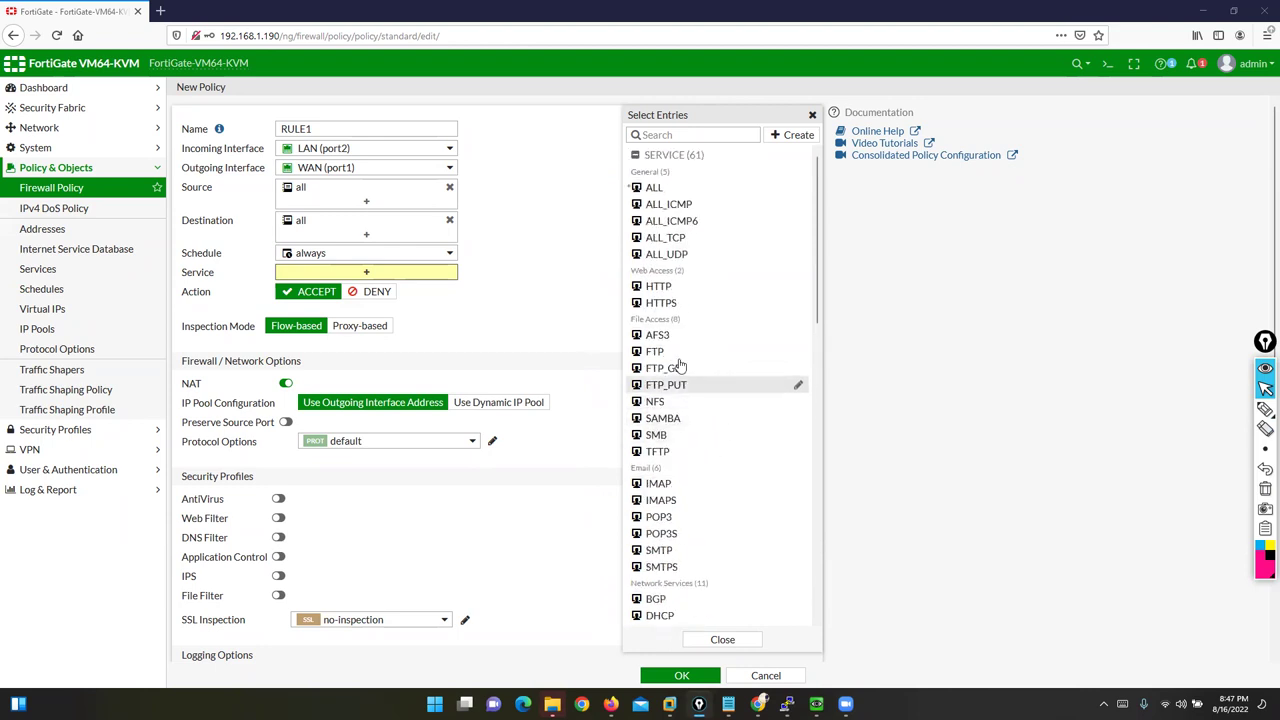
Step: Add HTTP, HTTPS, FTP_GET, FTP_PUT, NFS, SAMBA, SMB, POP3, POP3S, SMTP and SMTPS services
click(658, 287)
click(655, 304)
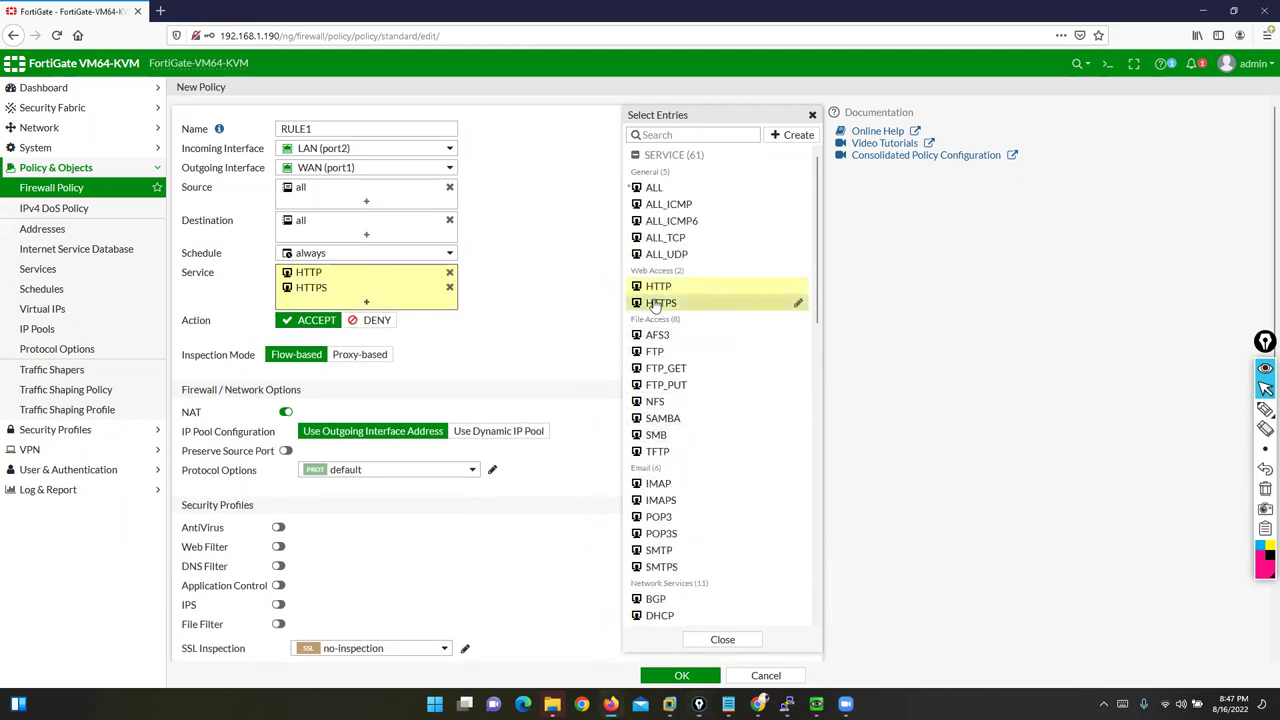
click(662, 369)
click(664, 386)
click(656, 402)
click(661, 420)
click(656, 435)
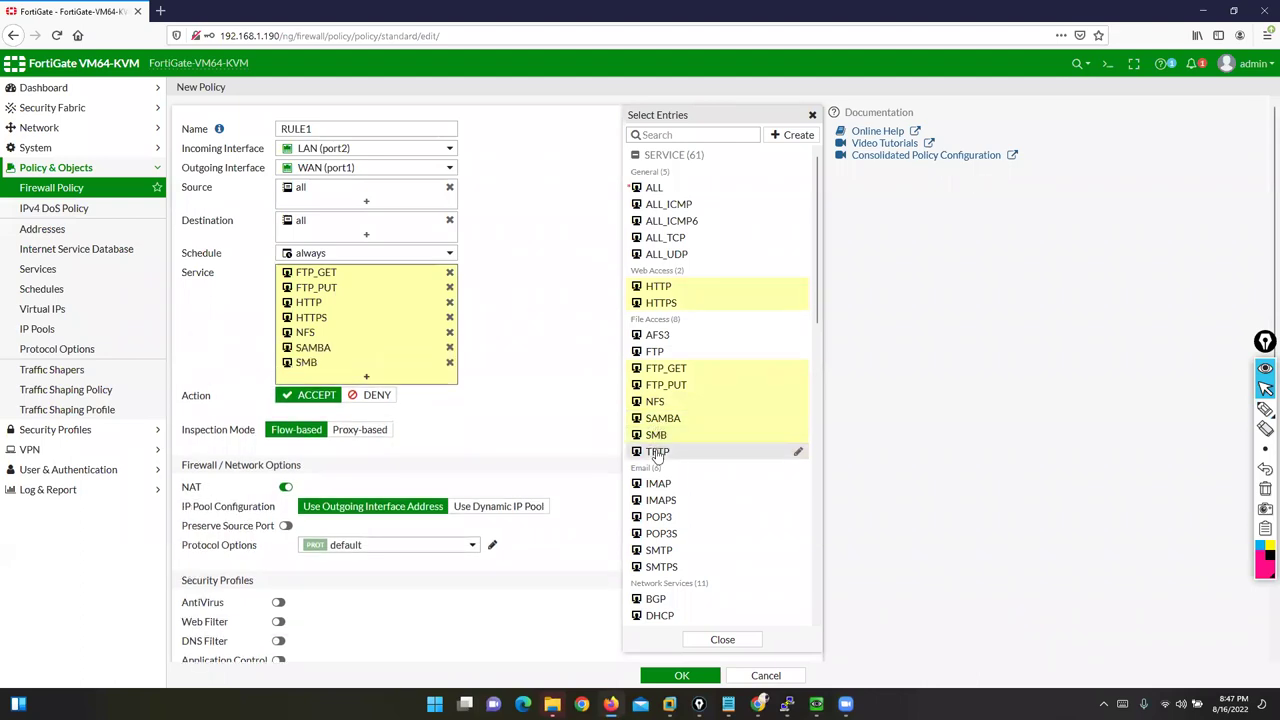
click(659, 517)
click(660, 533)
click(658, 550)
click(660, 567)
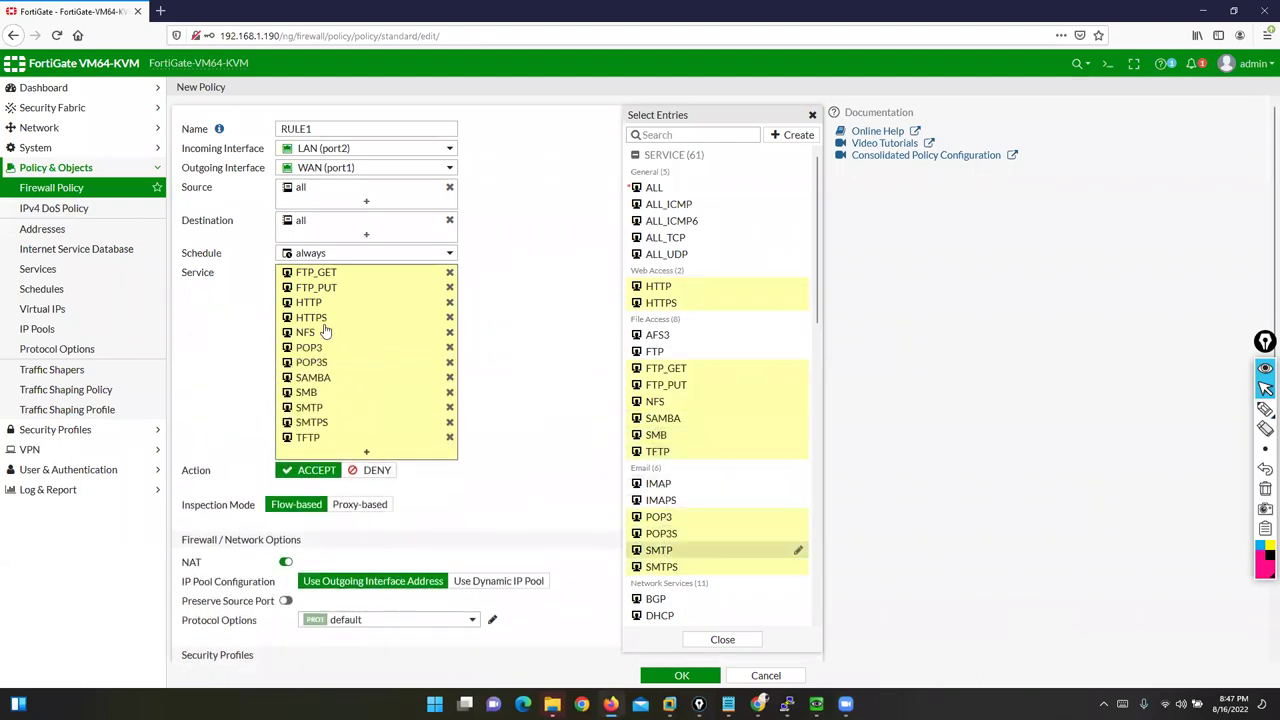
mouse_move(310, 443)
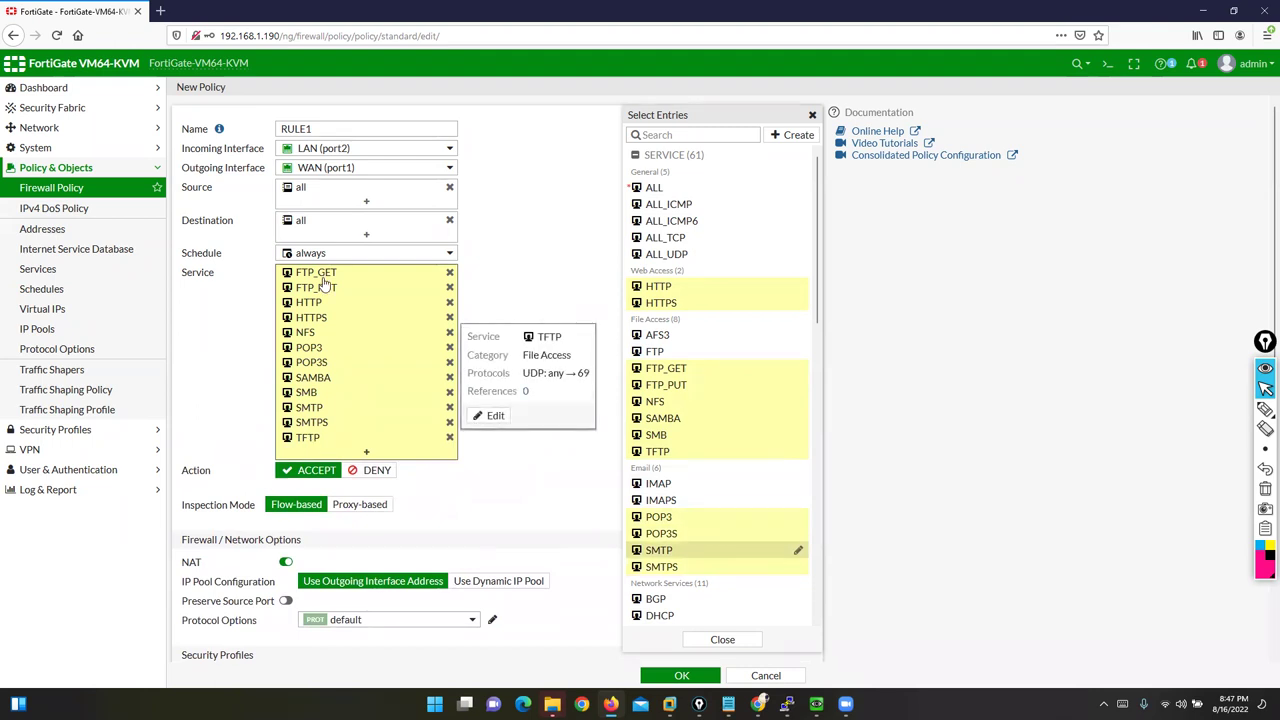
Step: Remove the added services and set the policy Service to ALL only
click(450, 273)
click(450, 273)
click(450, 273)
click(450, 273)
click(450, 273)
click(450, 273)
click(450, 273)
click(450, 273)
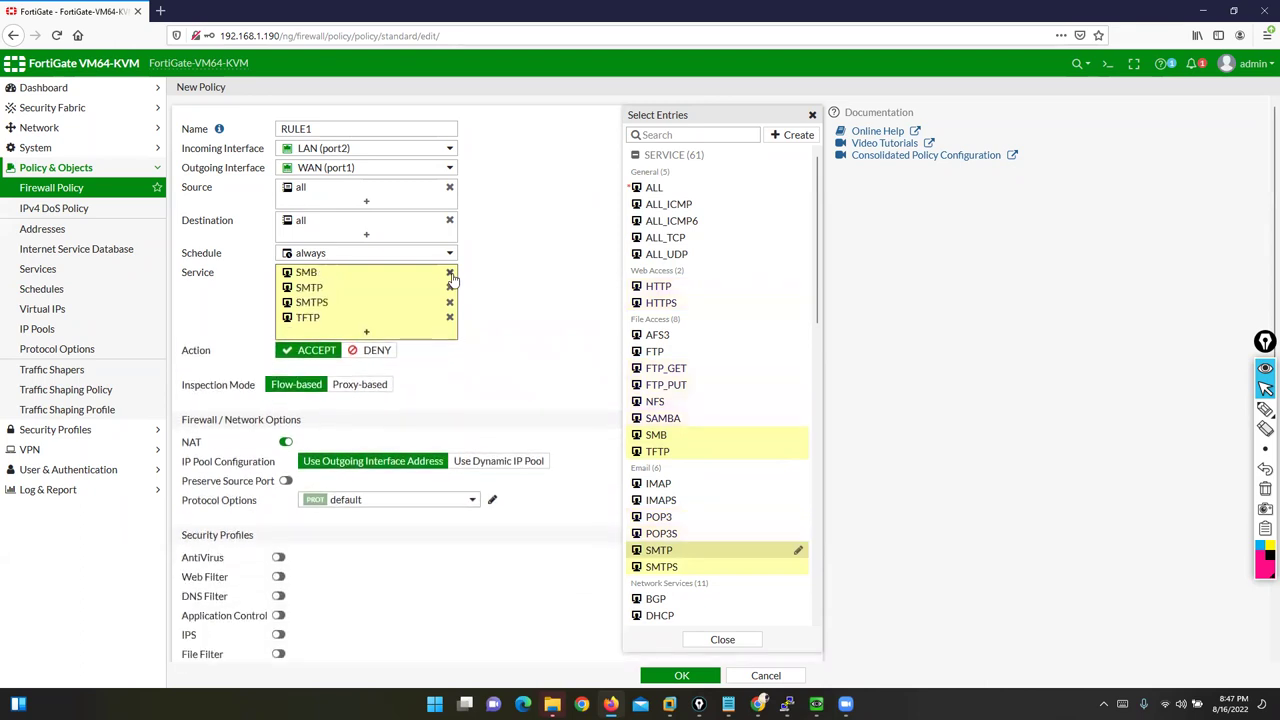
click(450, 273)
click(450, 273)
click(450, 273)
click(450, 273)
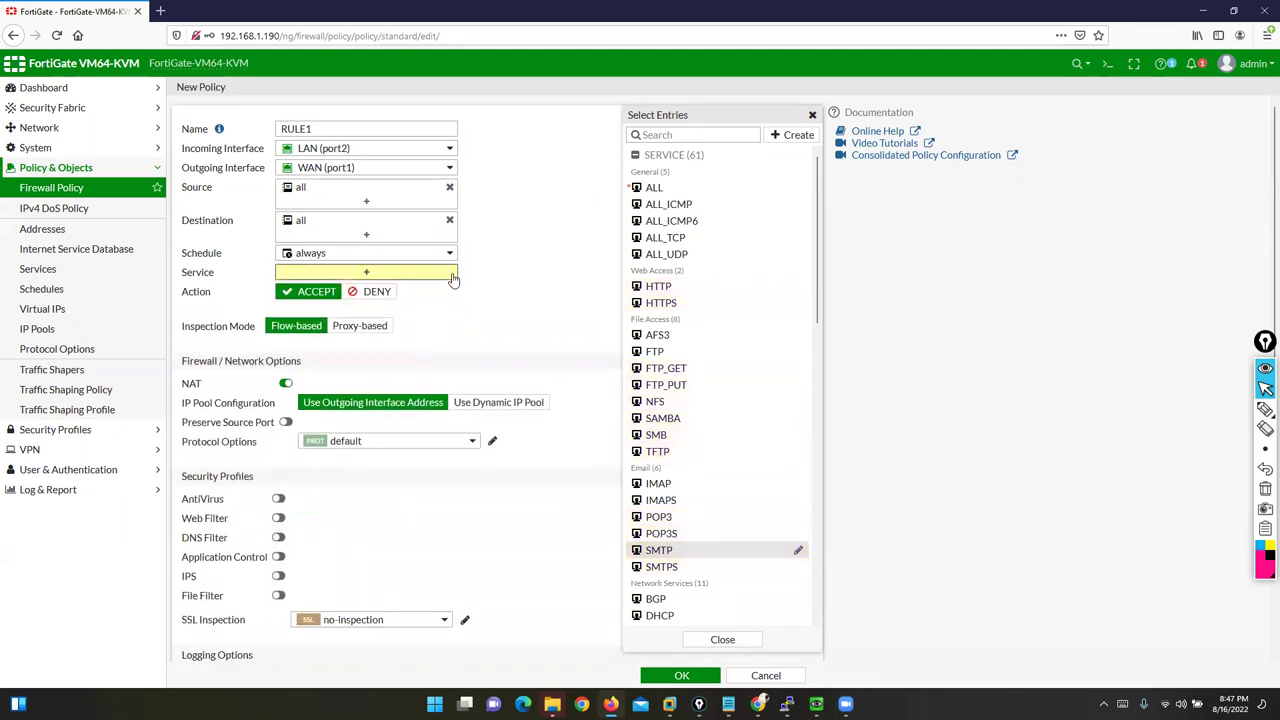
click(655, 188)
click(566, 258)
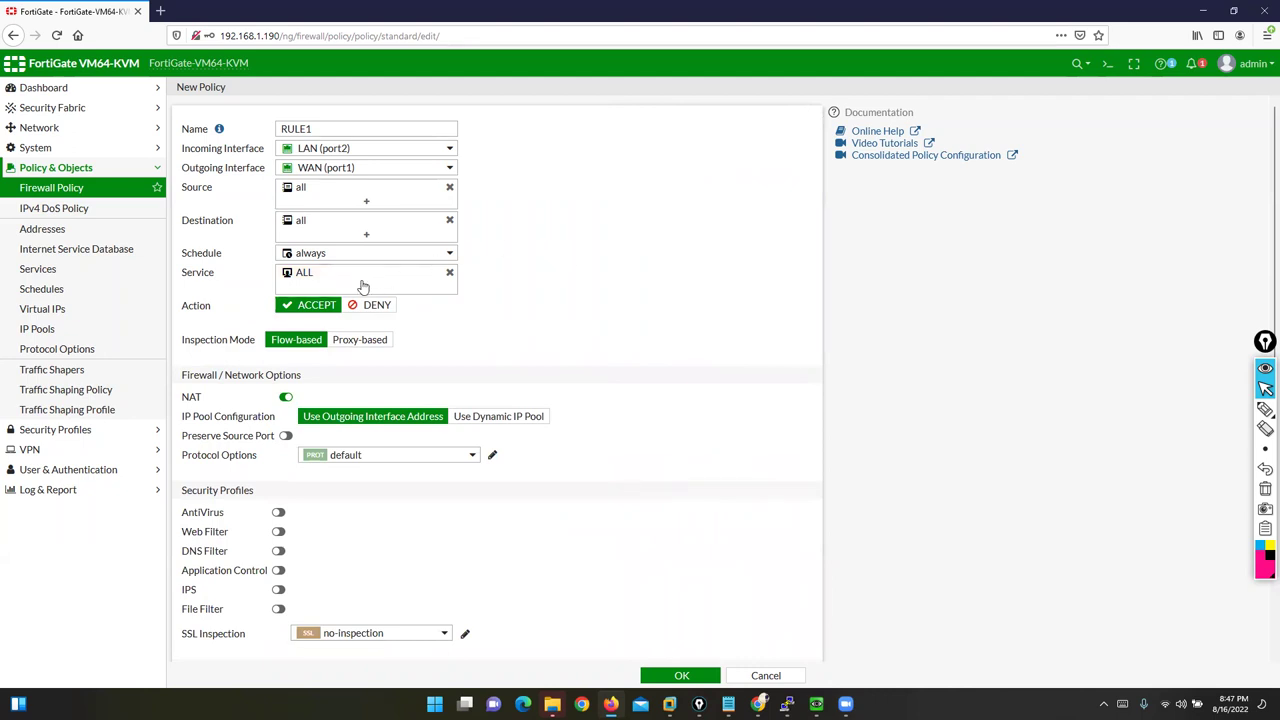
click(1265, 409)
mouse_move(176, 314)
mouse_down()
mouse_move(165, 320)
mouse_move(222, 300)
mouse_move(165, 294)
mouse_move(166, 320)
mouse_move(295, 318)
mouse_up()
mouse_move(650, 320)
mouse_down()
mouse_move(423, 333)
mouse_move(400, 311)
mouse_up()
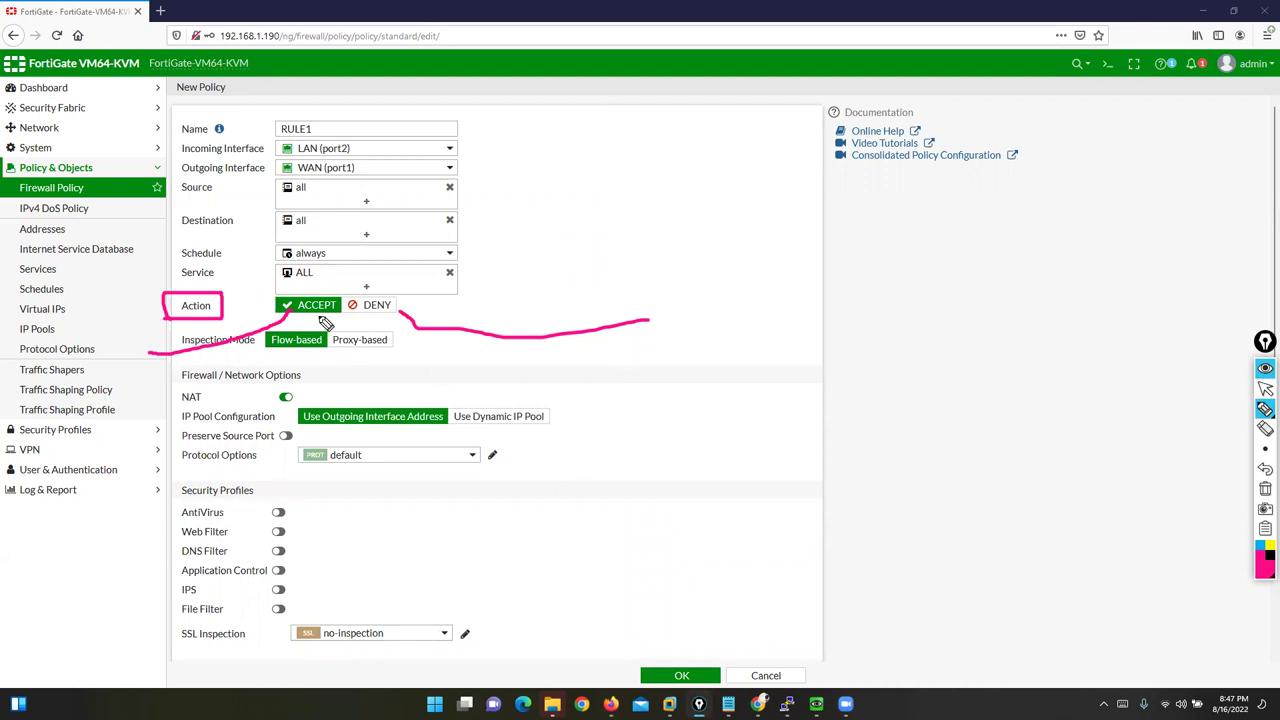
click(1264, 489)
click(1265, 388)
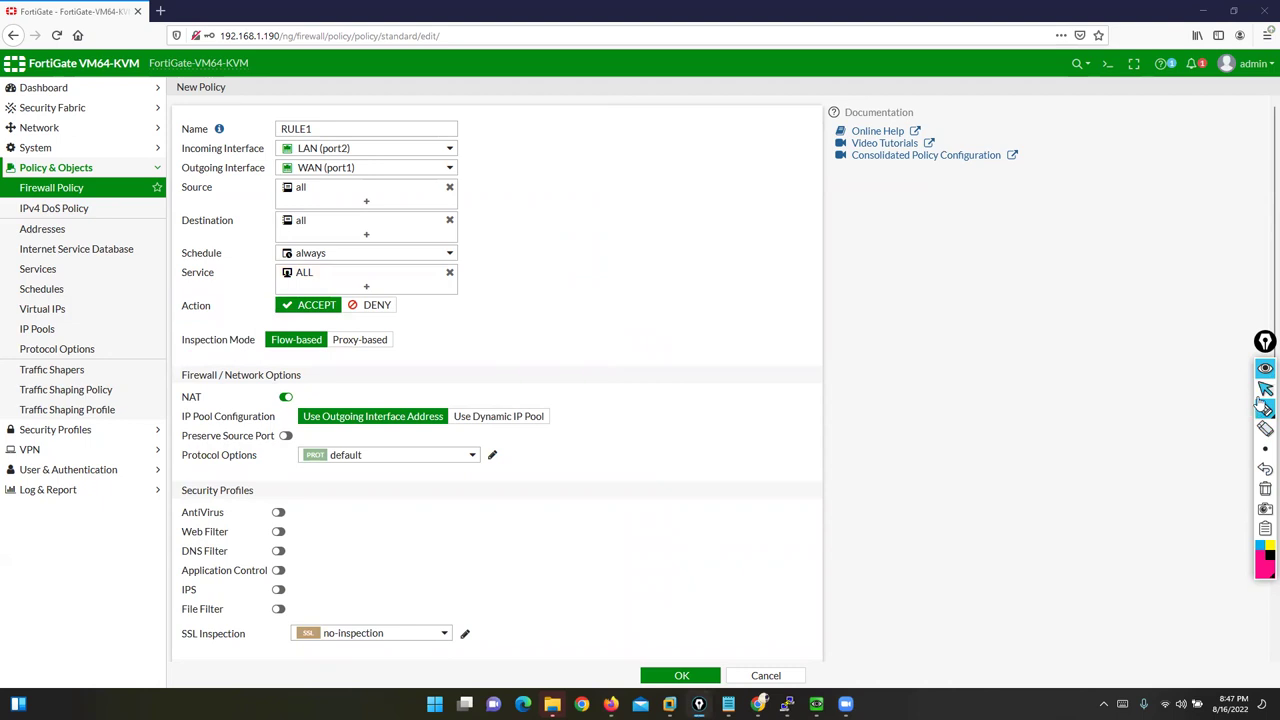
scroll(1035, 474, down, 1)
Step: Circle the inspection, NAT and security options on screen, clear it, then set Action to DENY
click(1265, 409)
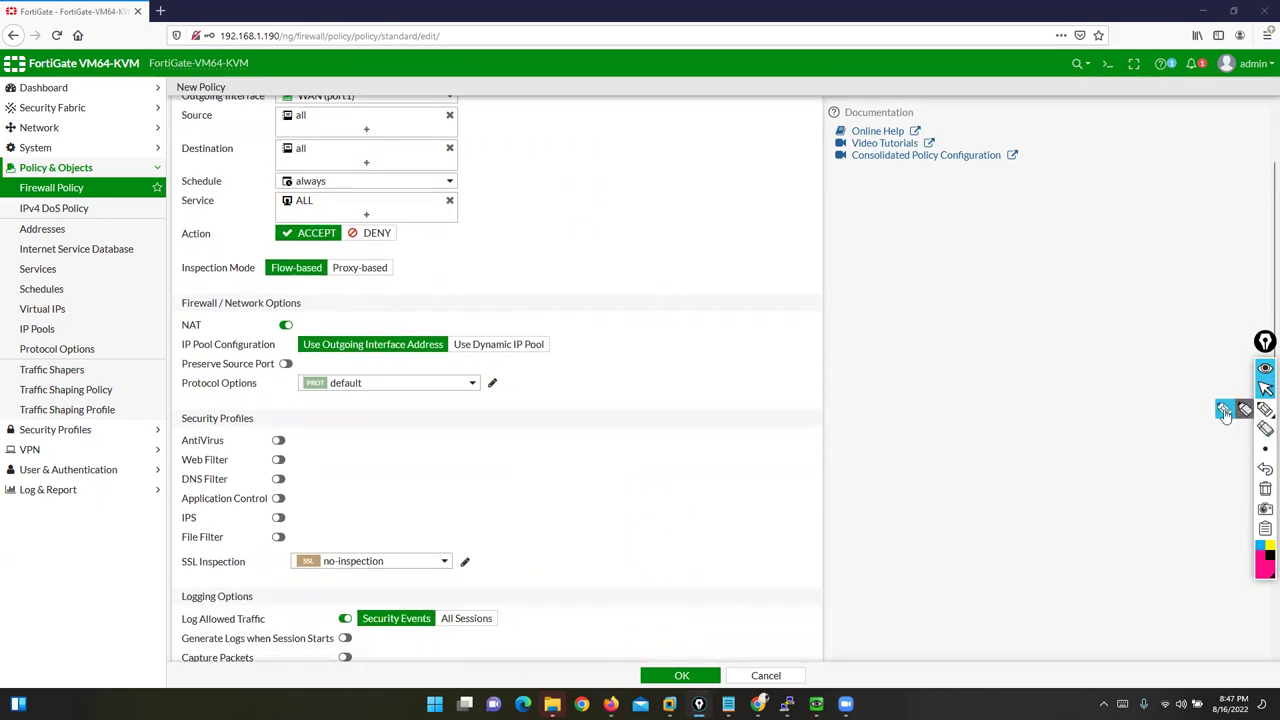
mouse_move(490, 281)
mouse_down()
mouse_move(337, 250)
mouse_move(166, 263)
mouse_move(111, 525)
mouse_move(278, 690)
mouse_up()
mouse_move(384, 698)
mouse_down()
mouse_move(657, 457)
mouse_move(462, 275)
mouse_move(416, 268)
mouse_up()
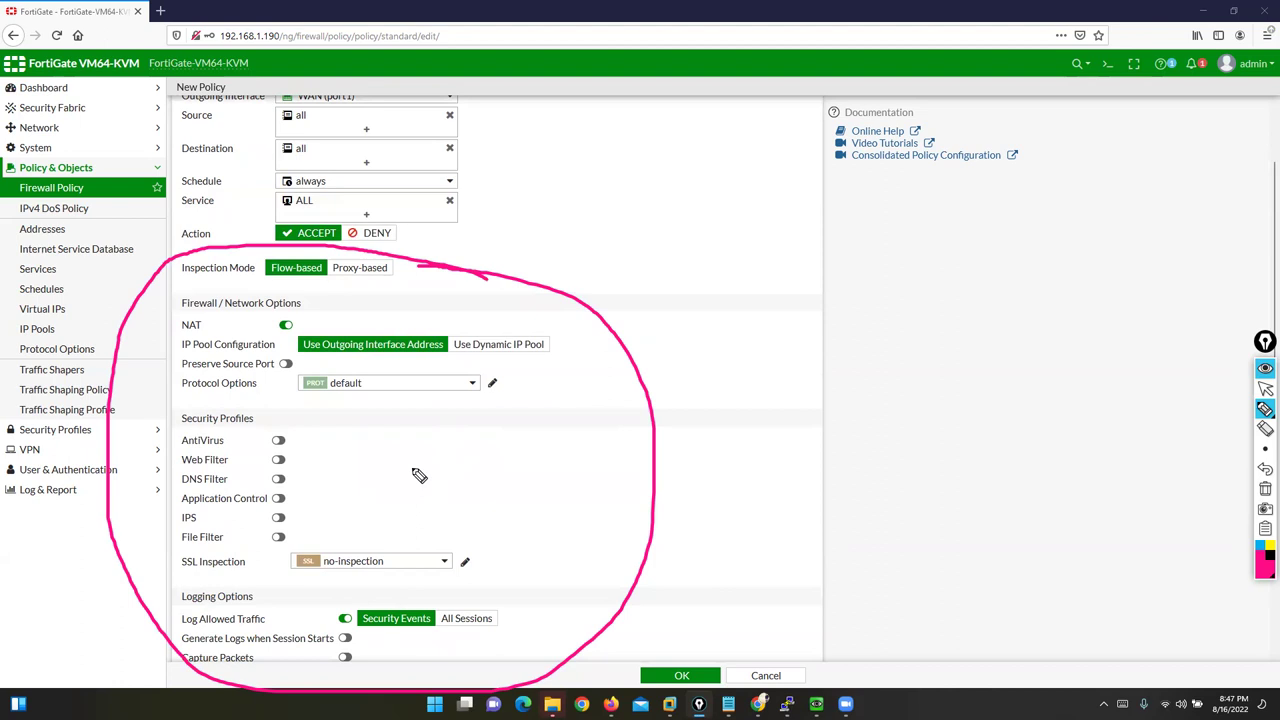
click(1265, 490)
click(1265, 388)
click(372, 233)
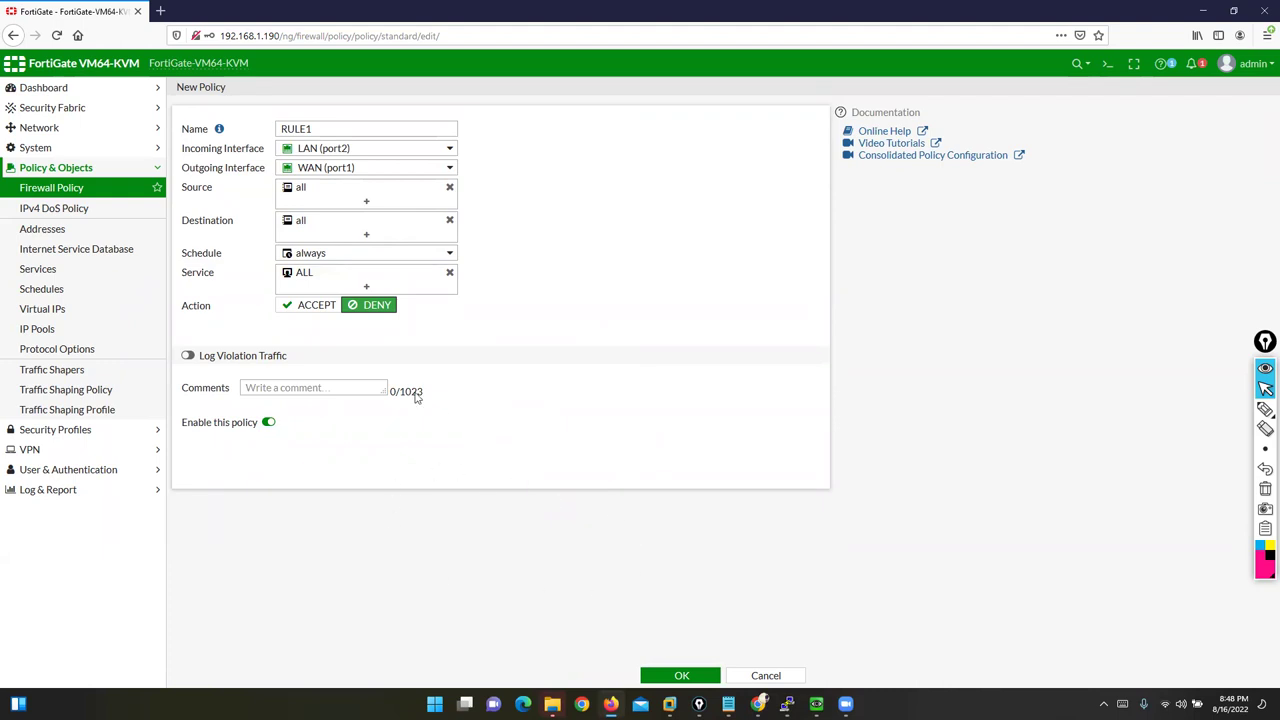
Step: Switch Action back to ACCEPT and circle the Inspection Mode settings with the pen
click(316, 307)
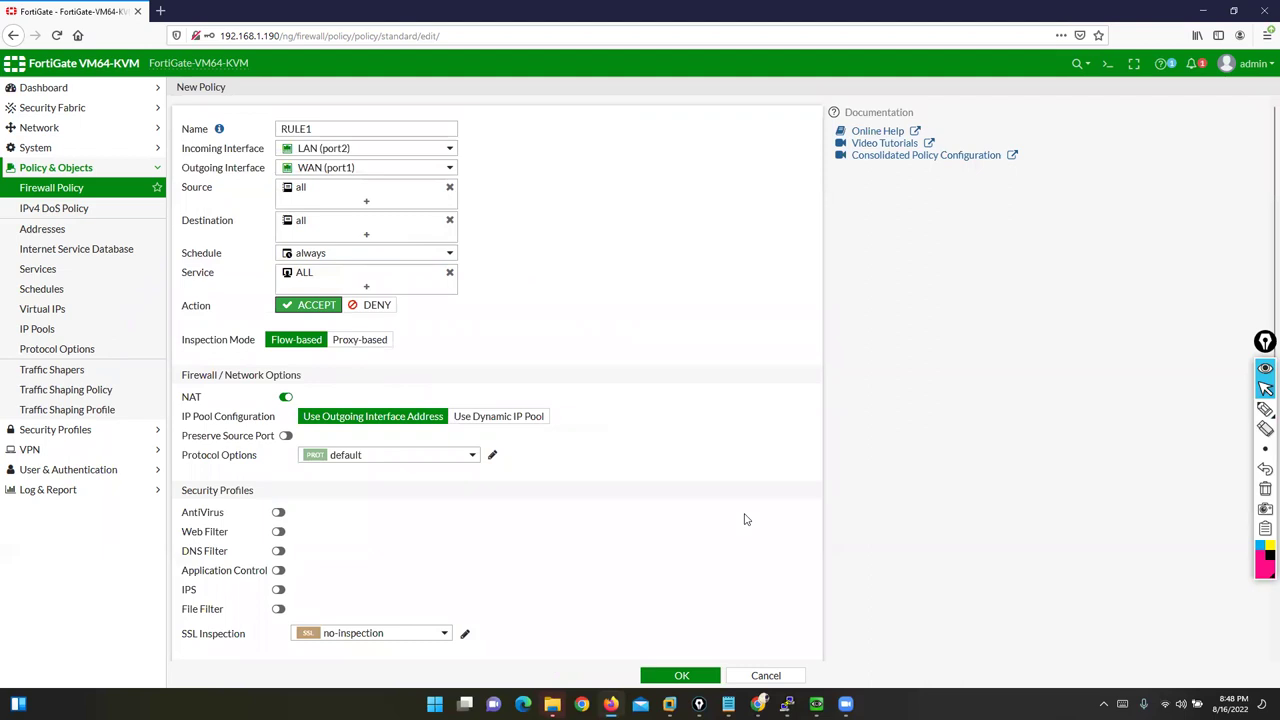
scroll(744, 519, down, 2)
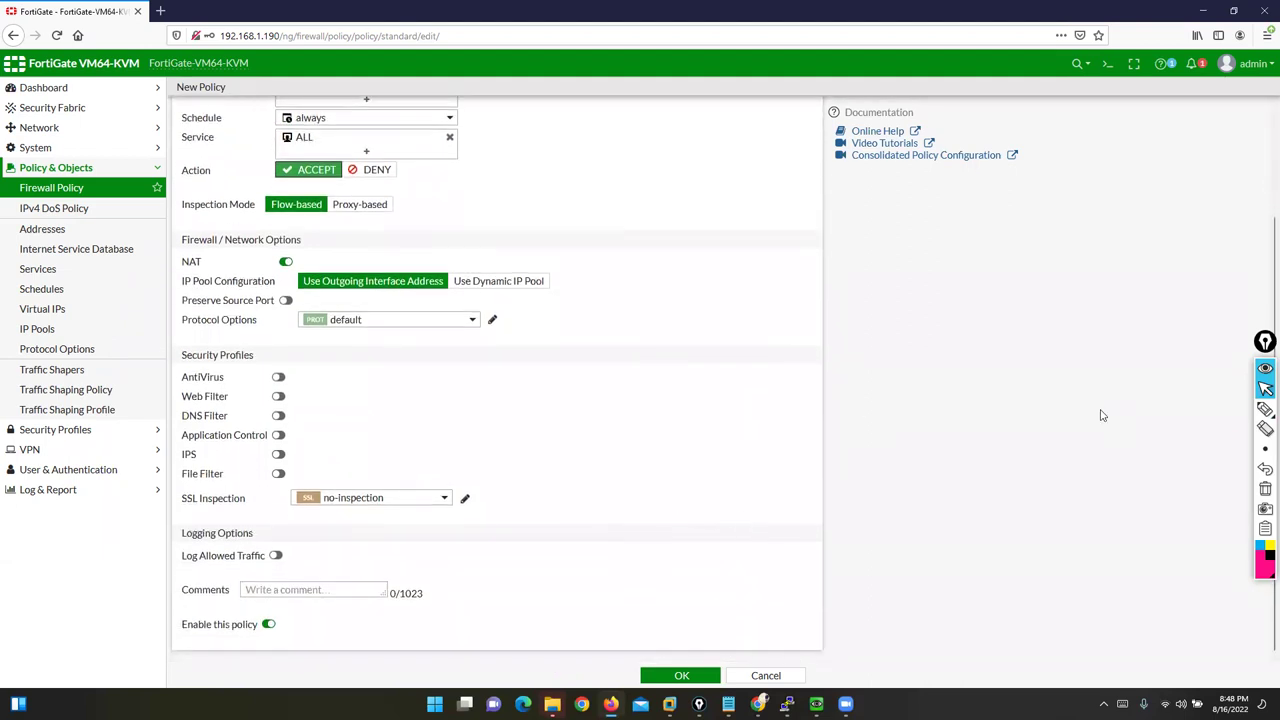
mouse_move(1265, 409)
click(1224, 414)
mouse_move(561, 238)
mouse_down()
mouse_move(338, 188)
mouse_move(143, 308)
mouse_move(205, 636)
mouse_up()
mouse_move(286, 664)
mouse_down()
mouse_move(688, 288)
mouse_move(510, 226)
mouse_up()
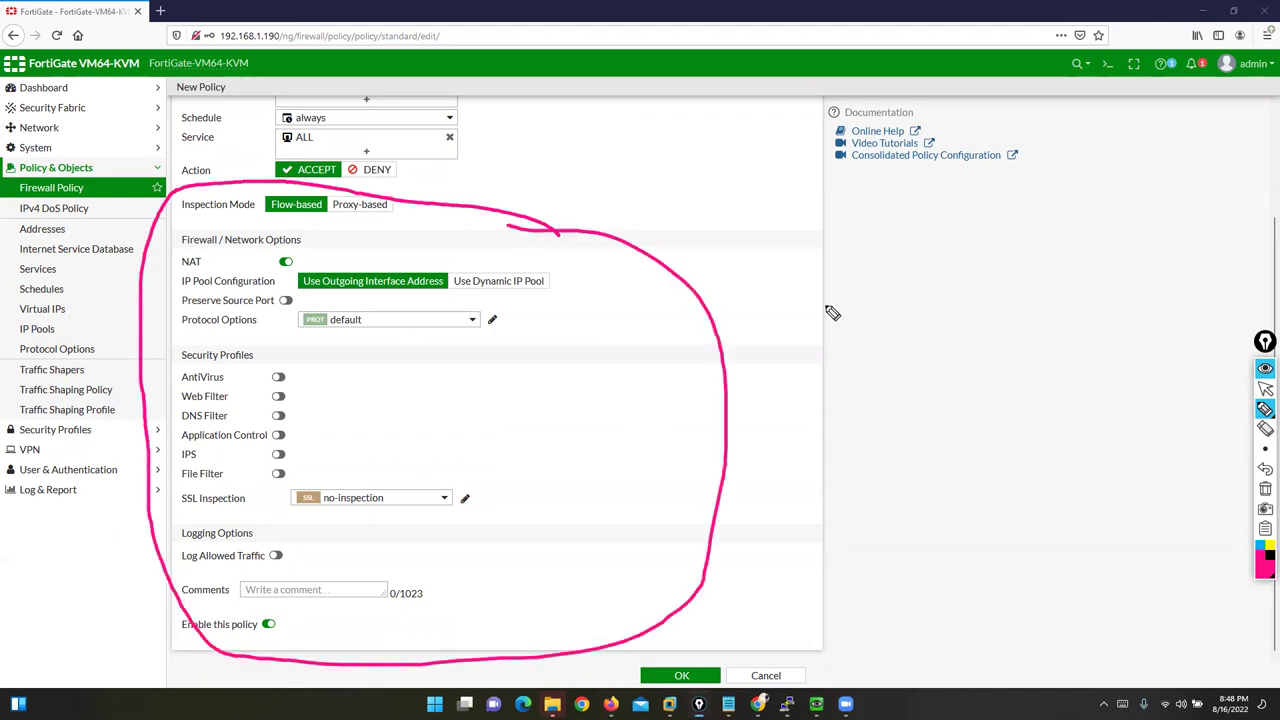
click(1265, 492)
click(1265, 388)
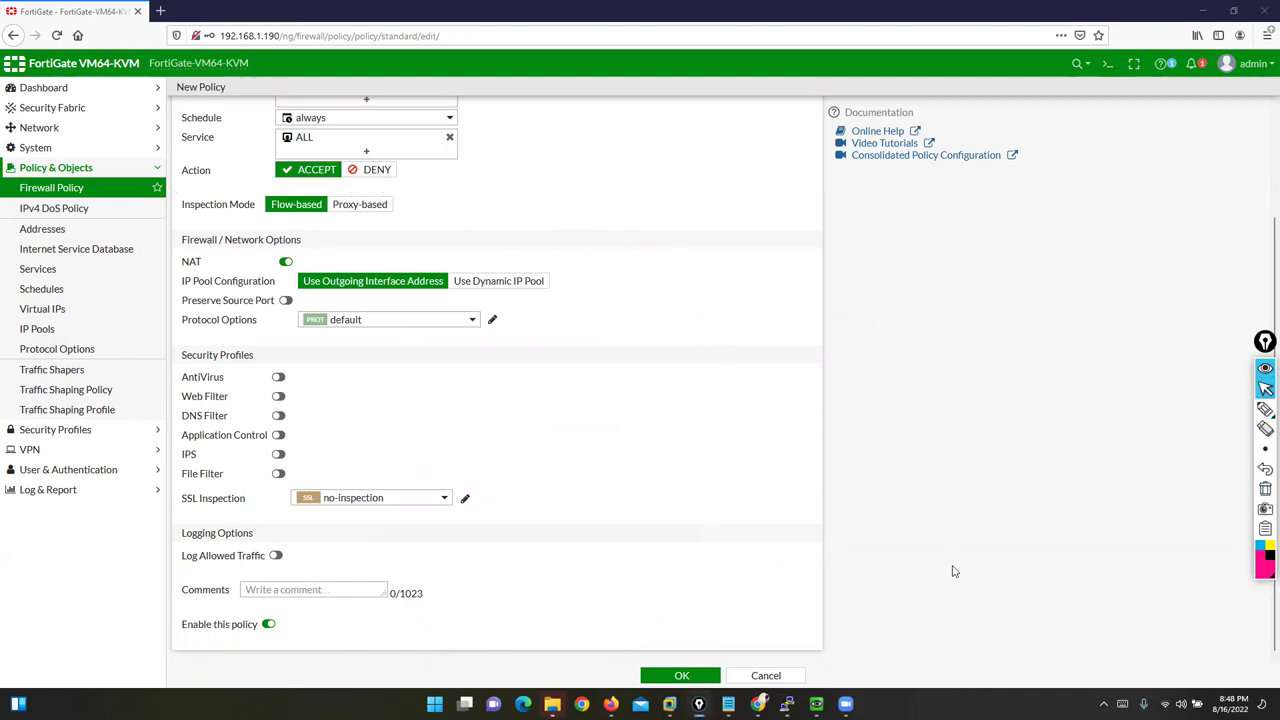
Step: Underline the ACCEPT action in pink with the annotation pen
scroll(720, 470, up, 2)
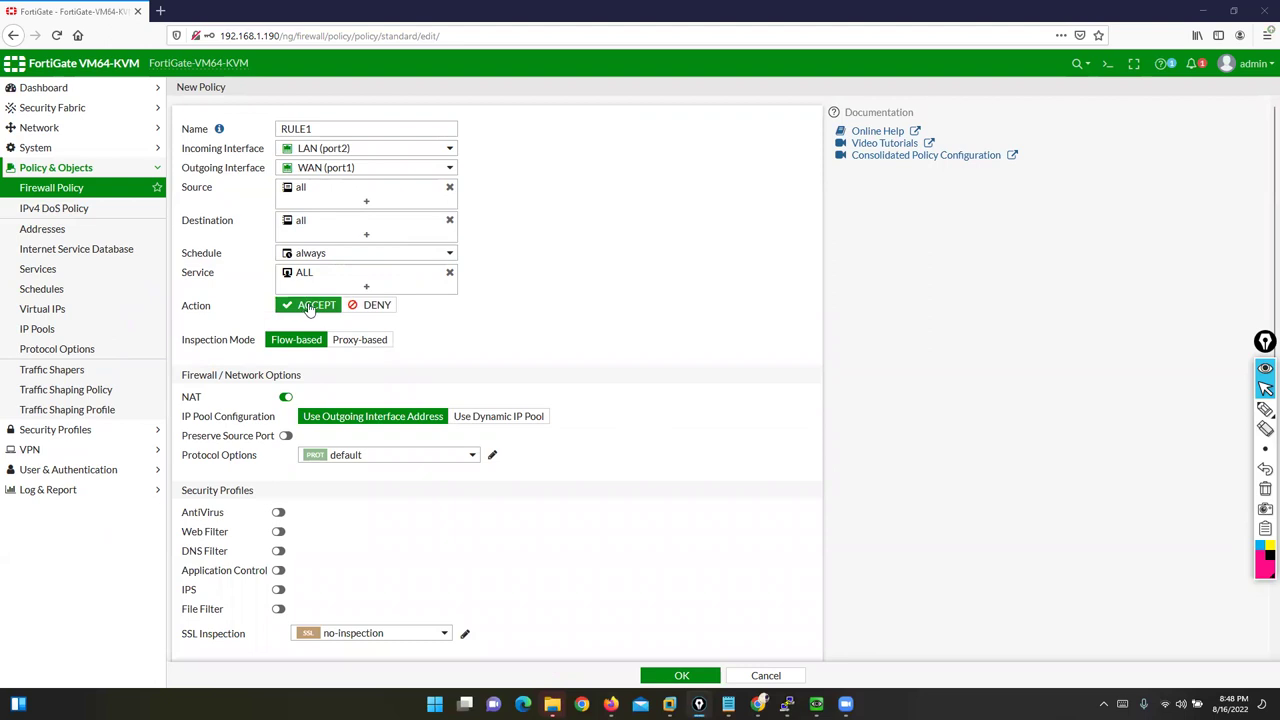
click(1265, 408)
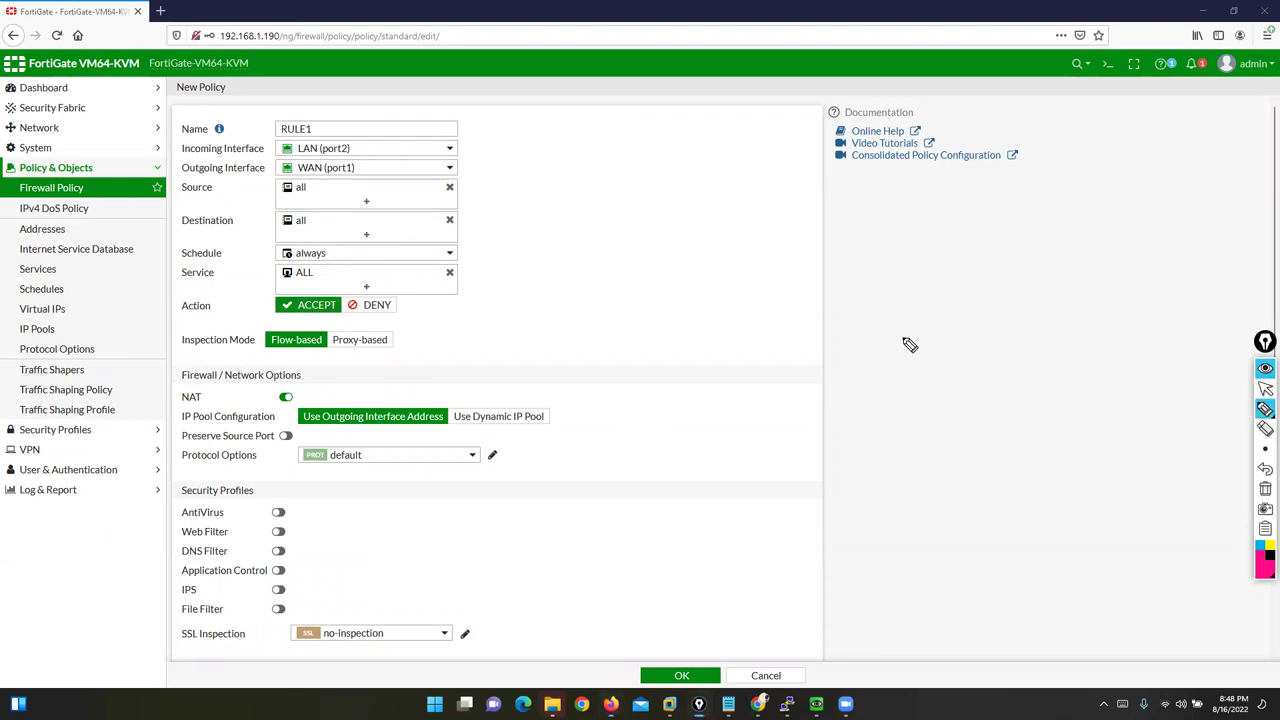
drag(254, 318, 340, 320)
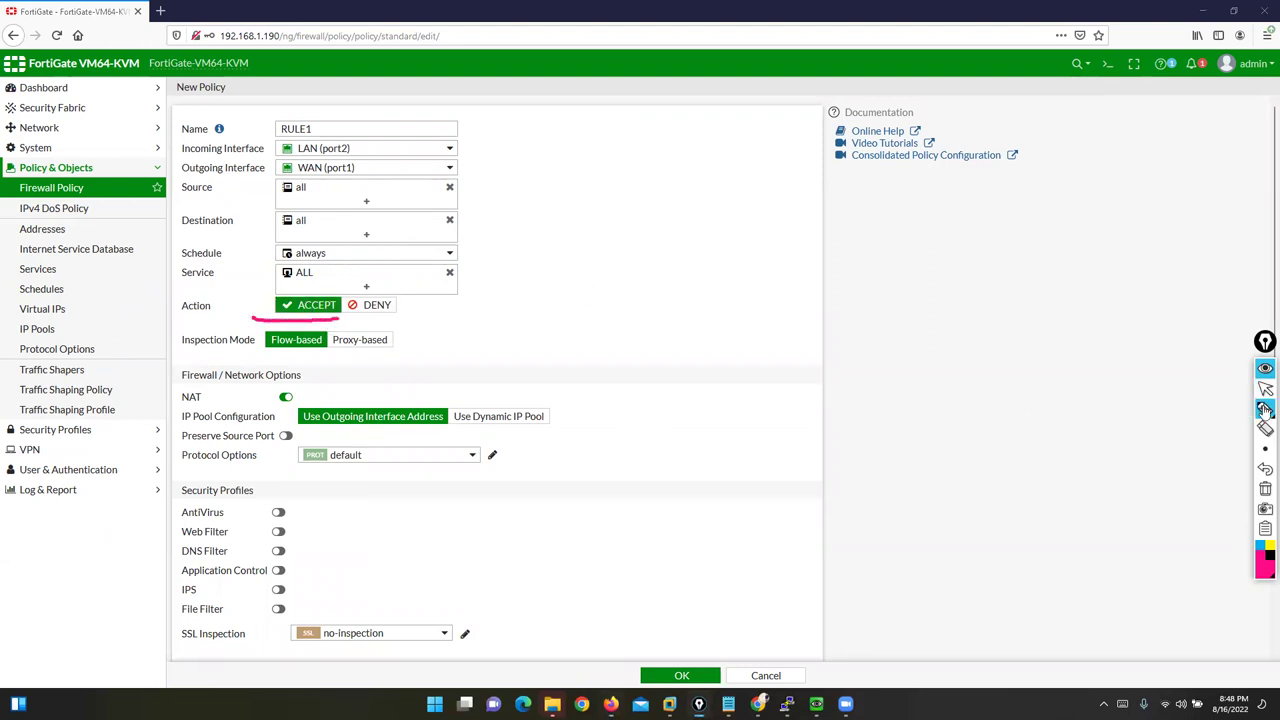
click(1265, 388)
click(1265, 410)
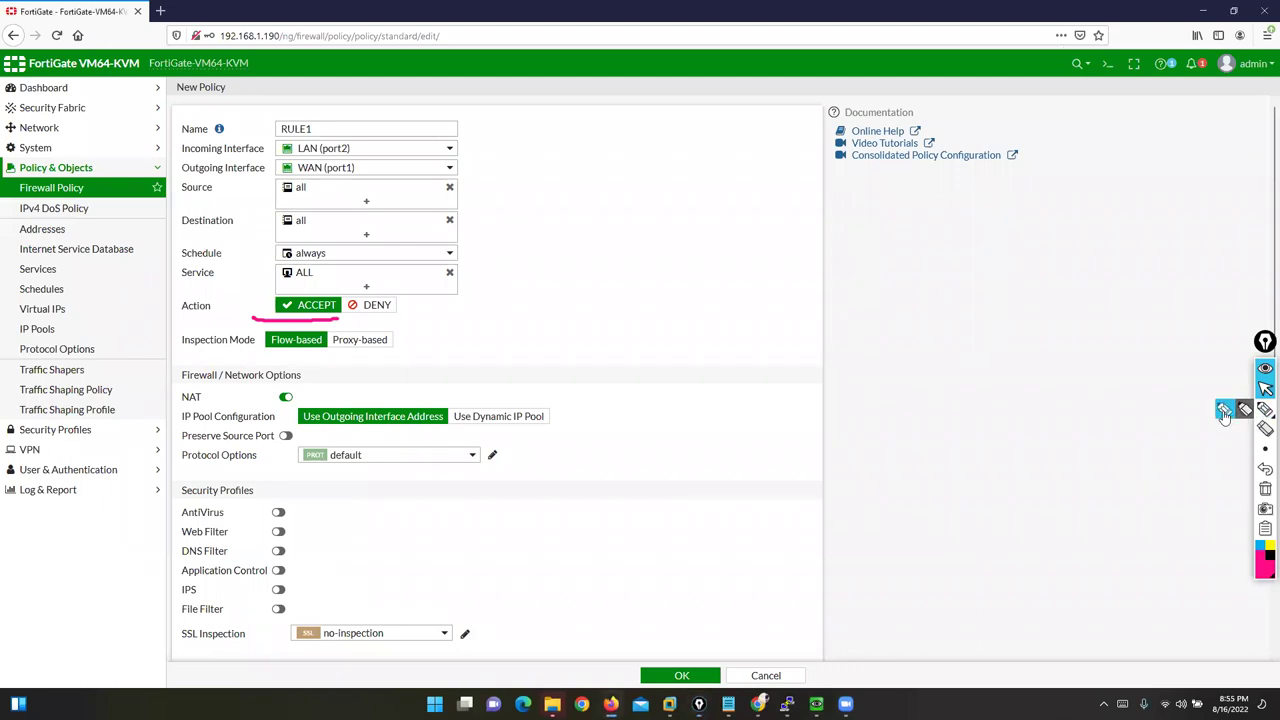
click(1224, 411)
mouse_move(313, 325)
mouse_down()
mouse_move(337, 323)
mouse_move(343, 306)
mouse_move(280, 297)
mouse_move(278, 320)
mouse_up()
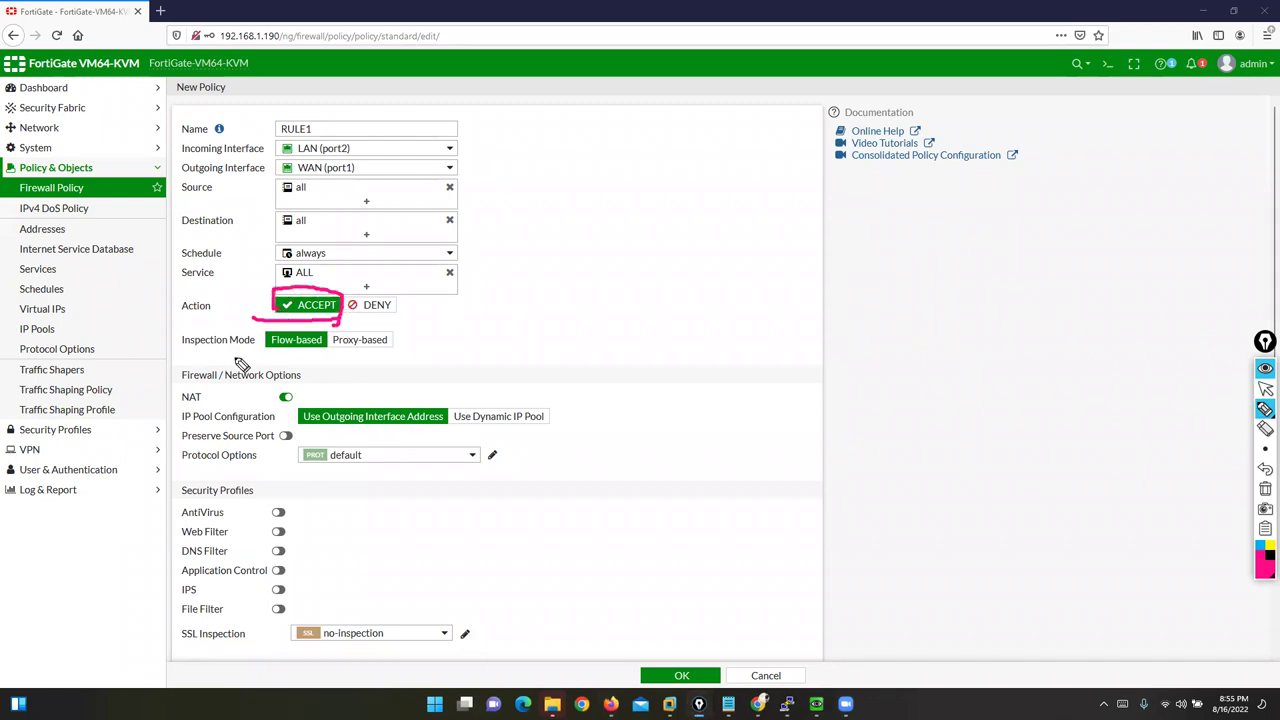
mouse_move(155, 357)
mouse_down()
mouse_move(257, 356)
mouse_move(258, 322)
mouse_up()
drag(174, 327, 172, 355)
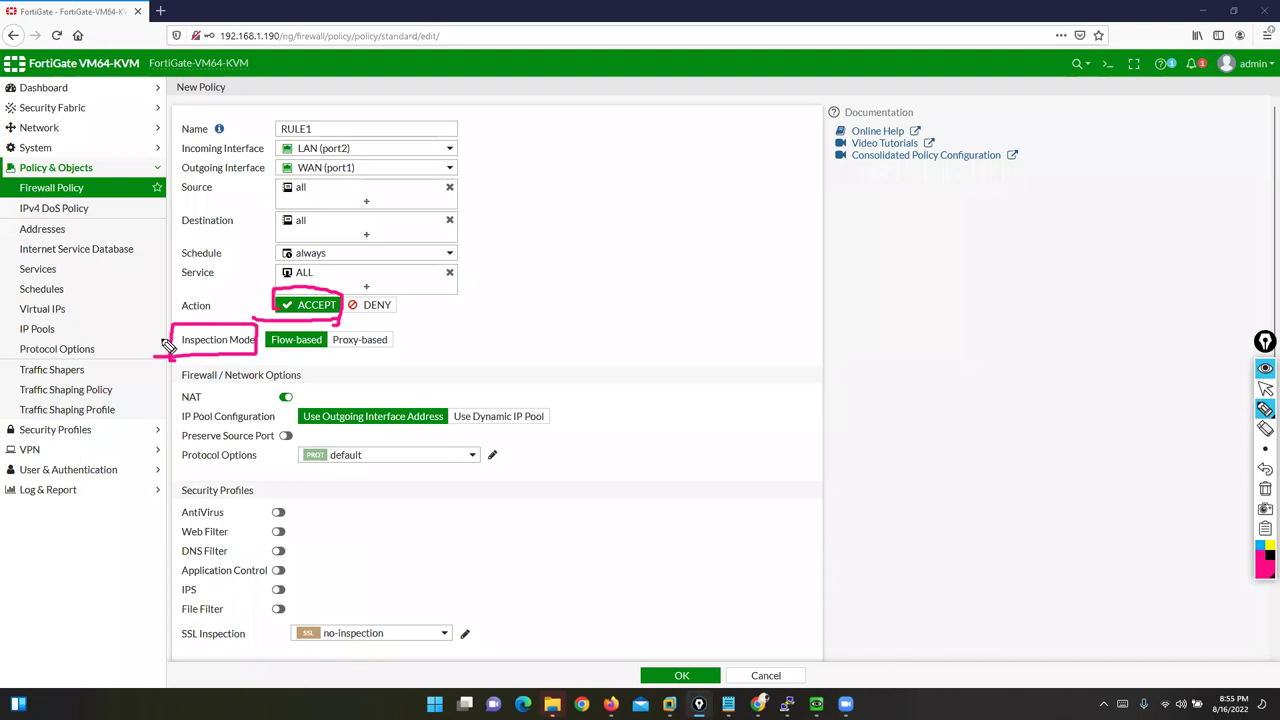
drag(136, 340, 180, 324)
drag(264, 357, 310, 362)
click(1265, 388)
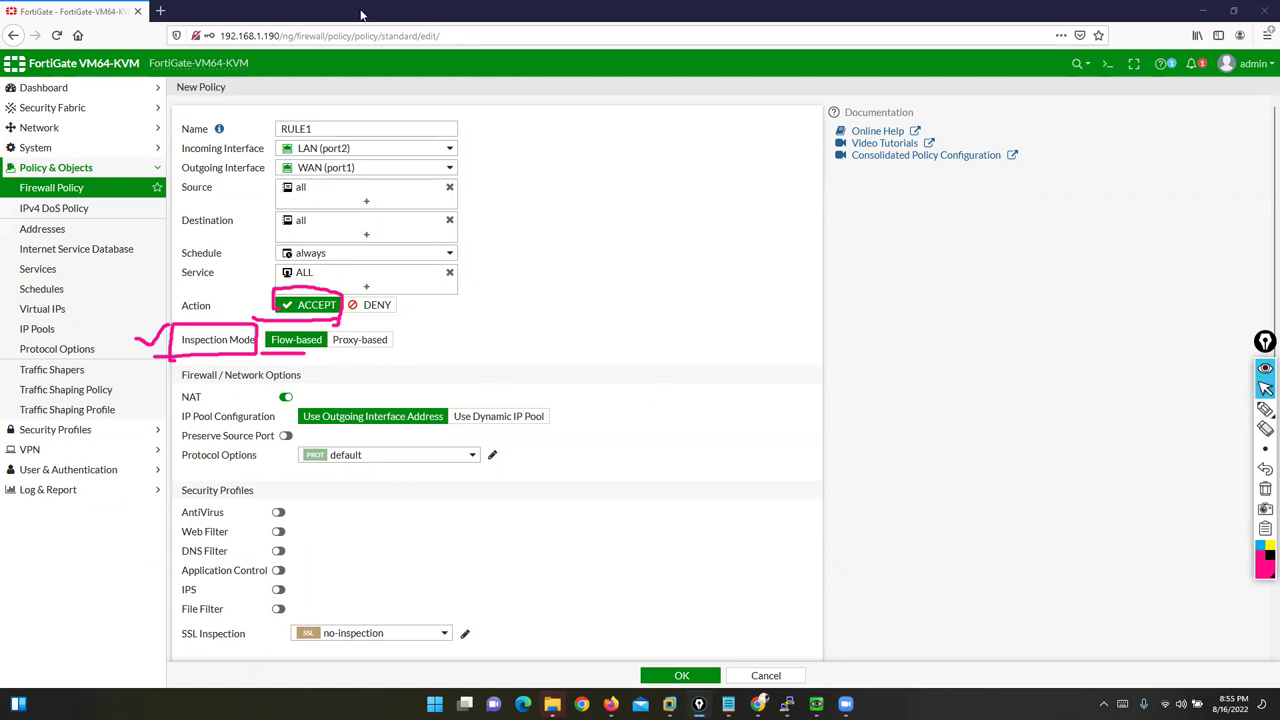
click(1265, 411)
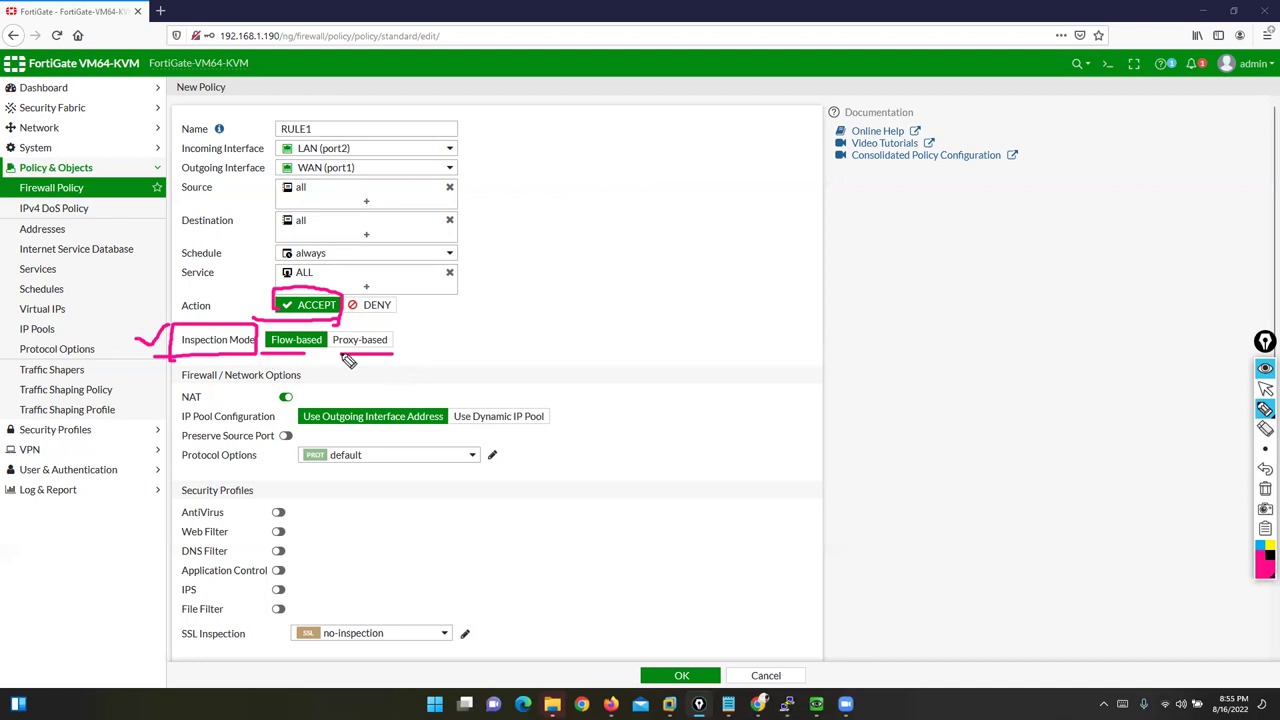
click(1265, 490)
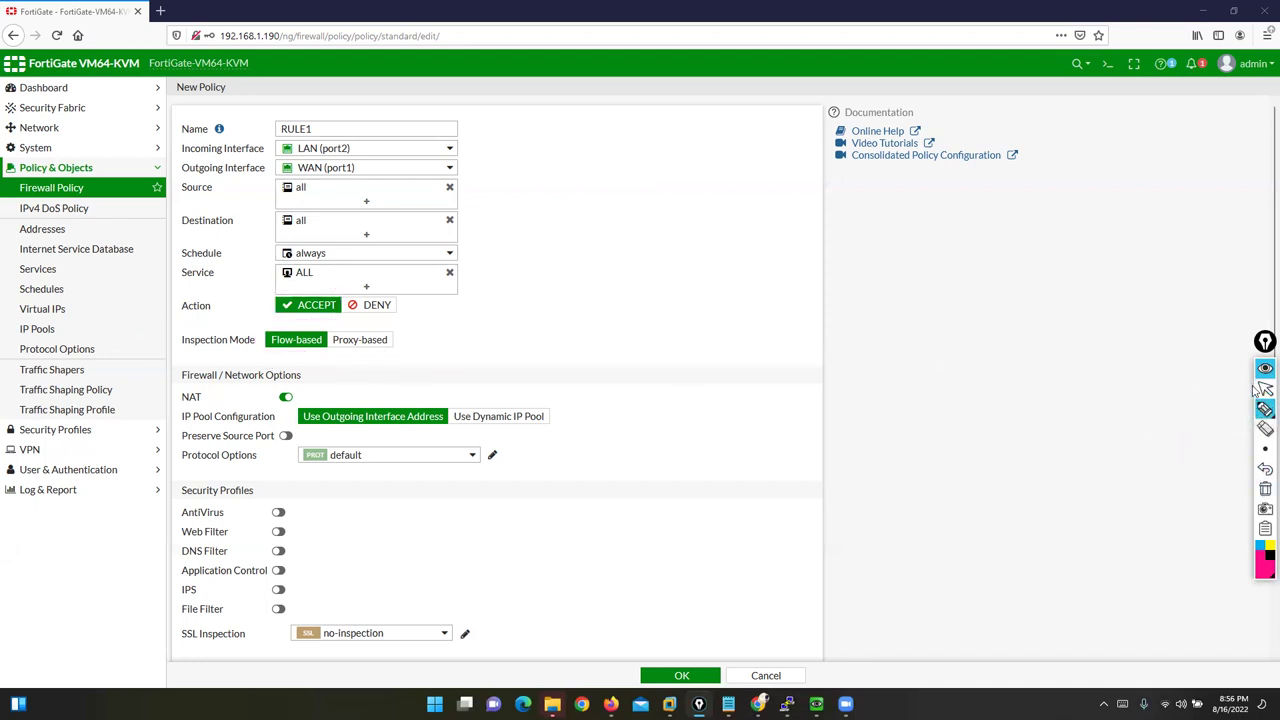
Step: Open the Fortinet firewall DAY 1 presentation from the Fortinet Firewall folder on New Volume (D:)
click(1265, 388)
click(552, 704)
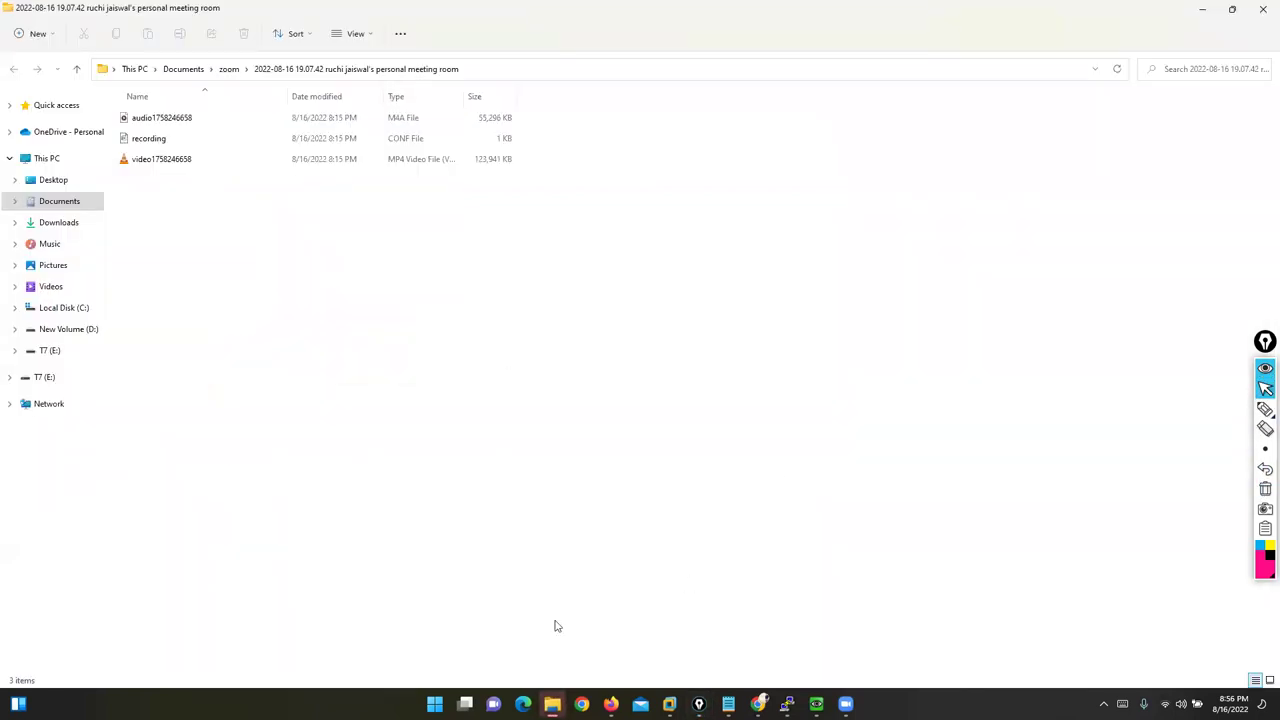
click(52, 330)
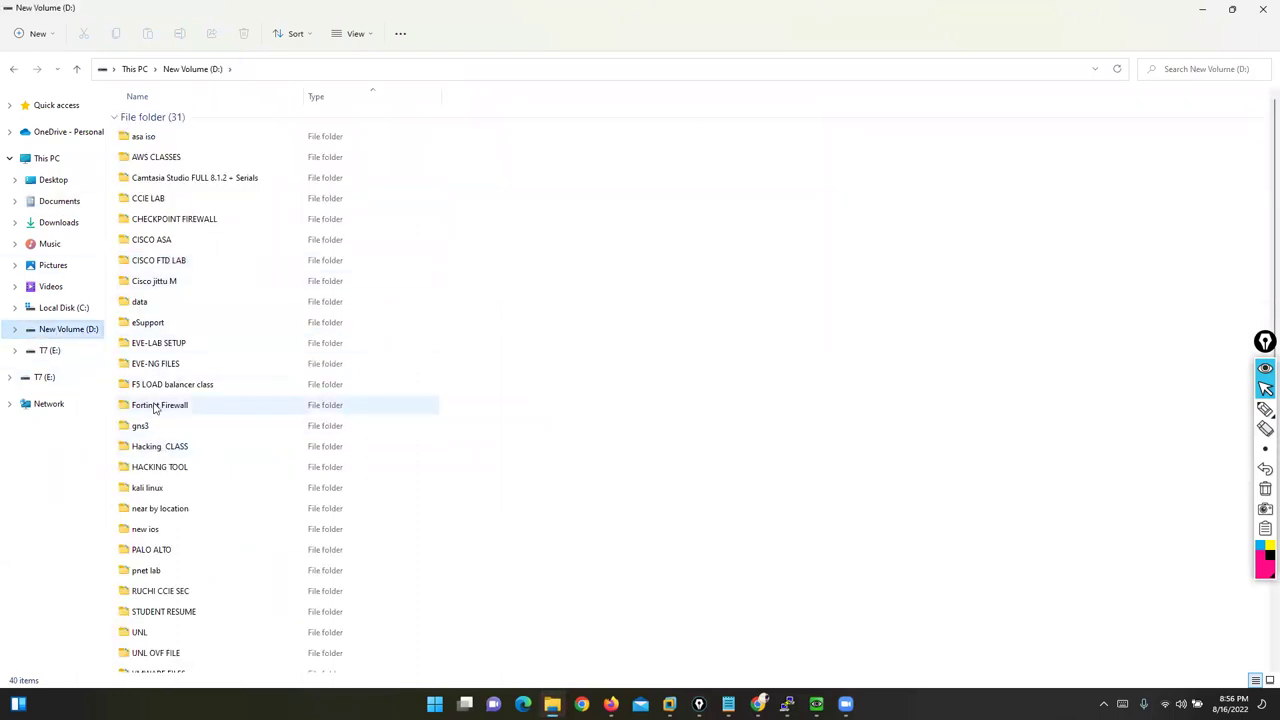
double_click(162, 405)
scroll(257, 572, down, 8)
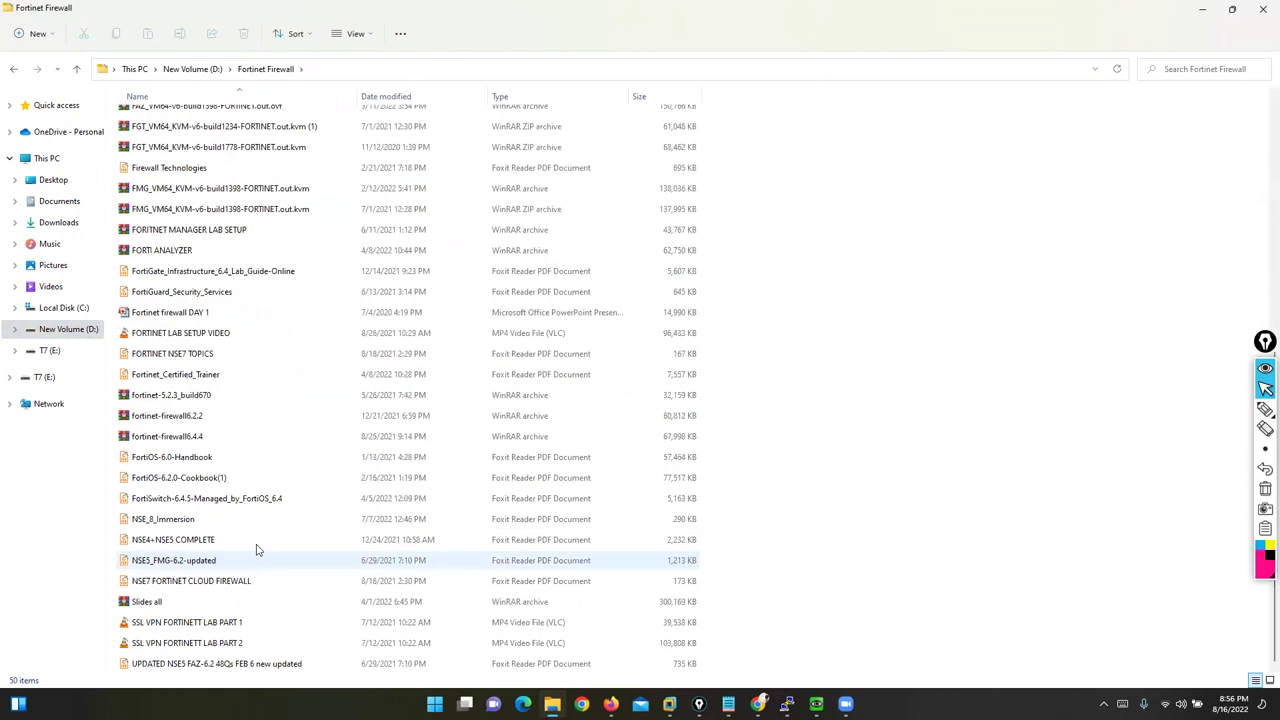
double_click(174, 314)
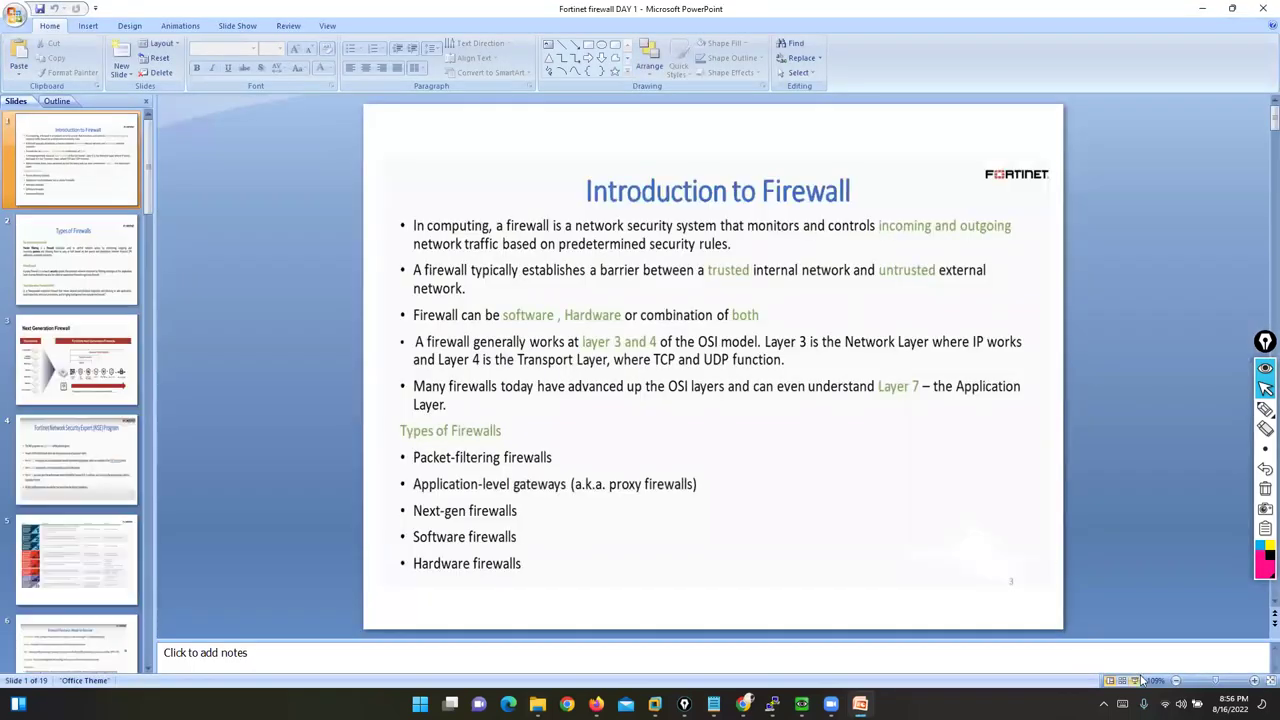
Step: Run the slide show to the Flow vs Proxy Mode slide and tick Flow Based in pink
click(1143, 680)
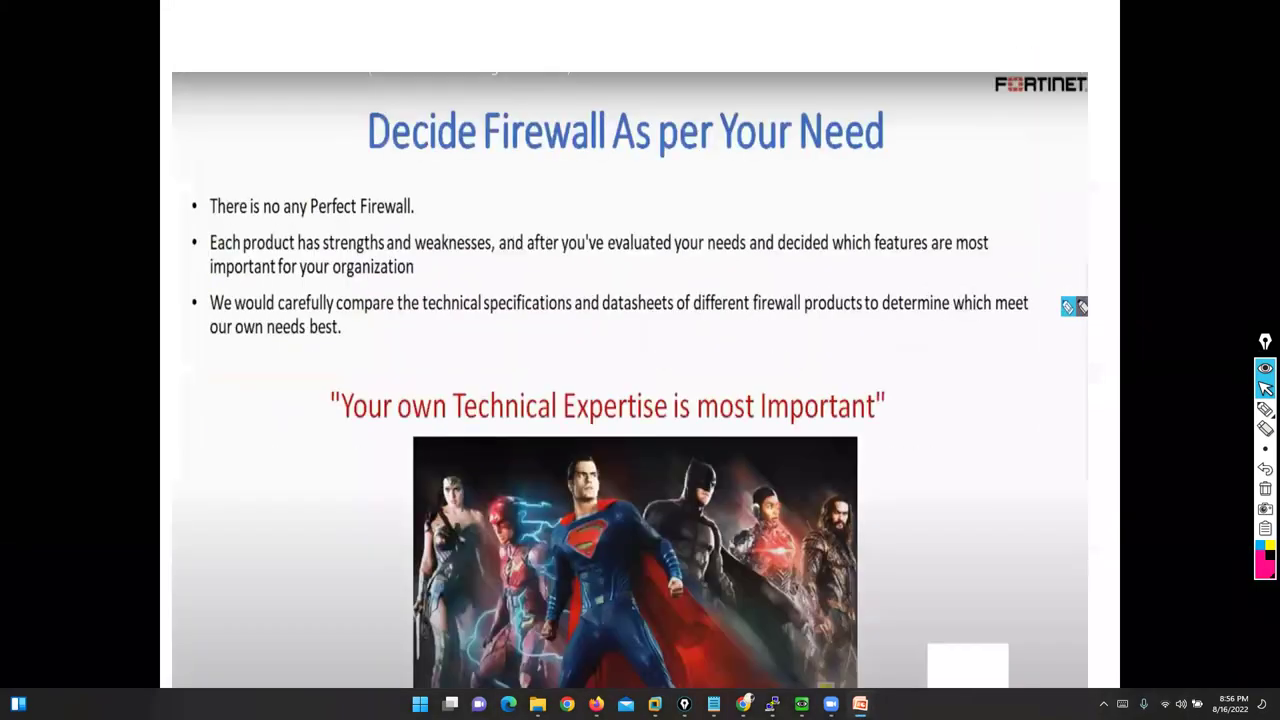
key(Page_Down)
key(Page_Down)
key(Page_Down)
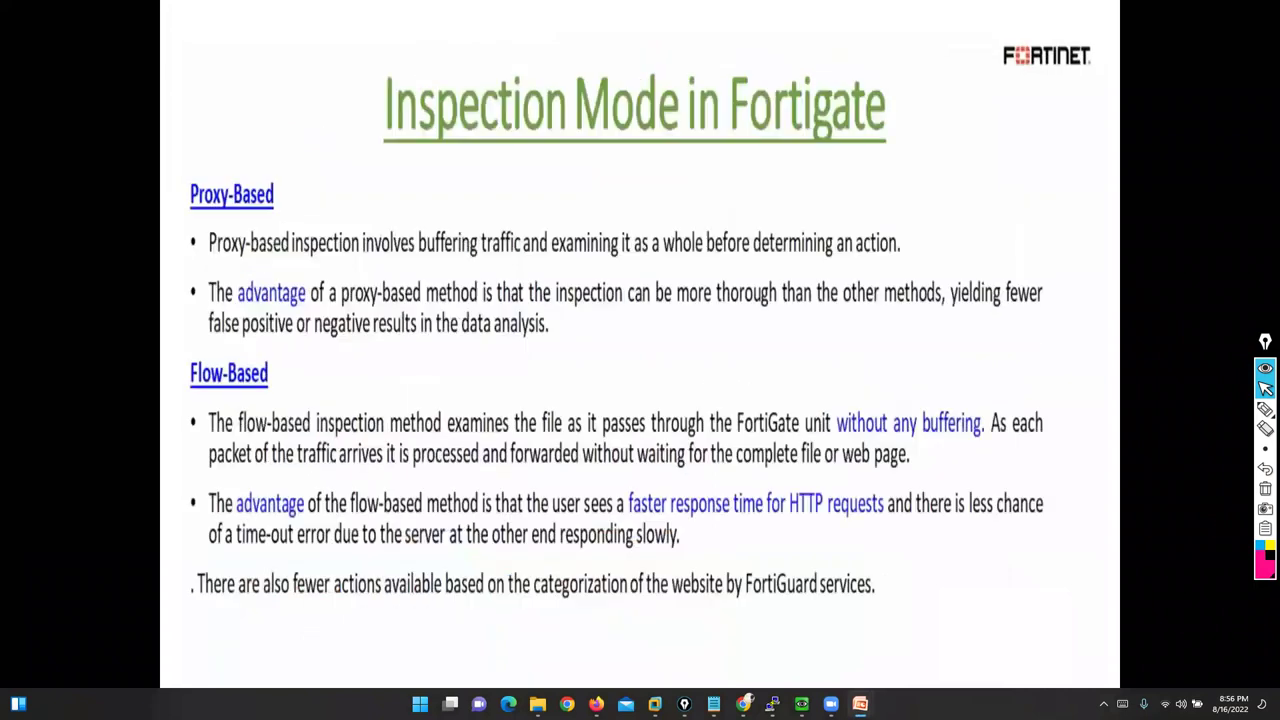
key(Page_Down)
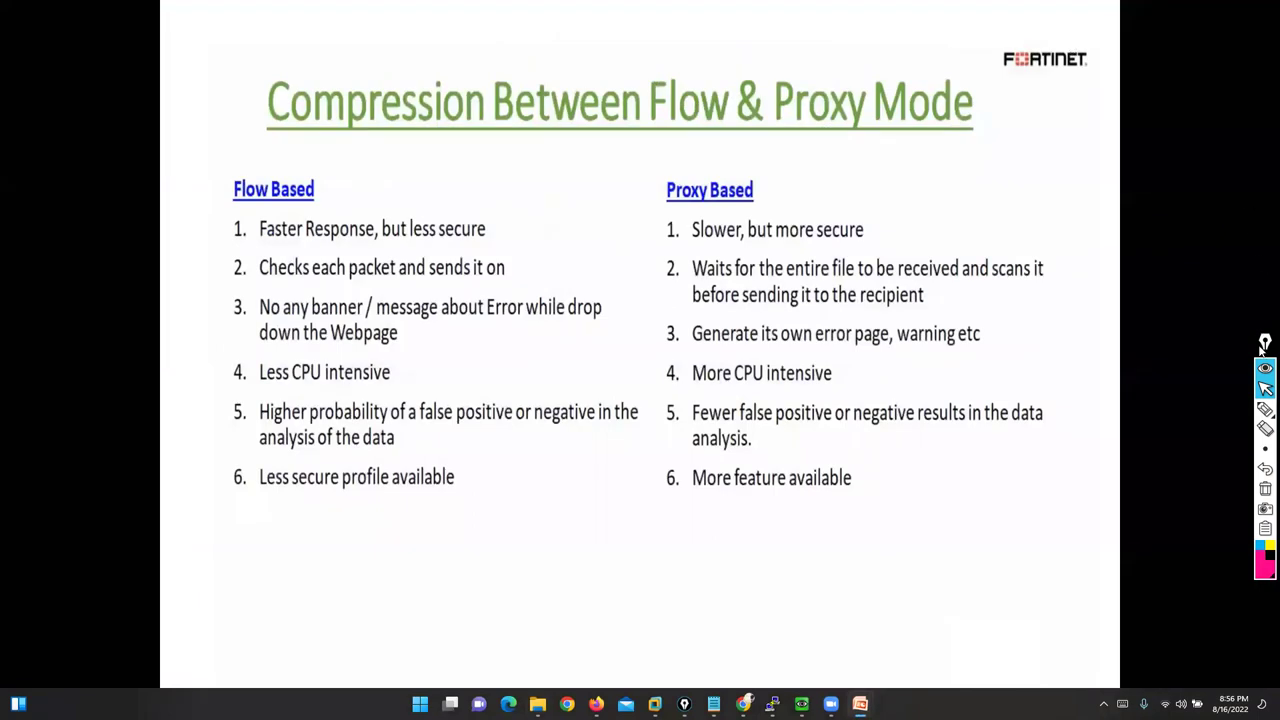
click(1270, 383)
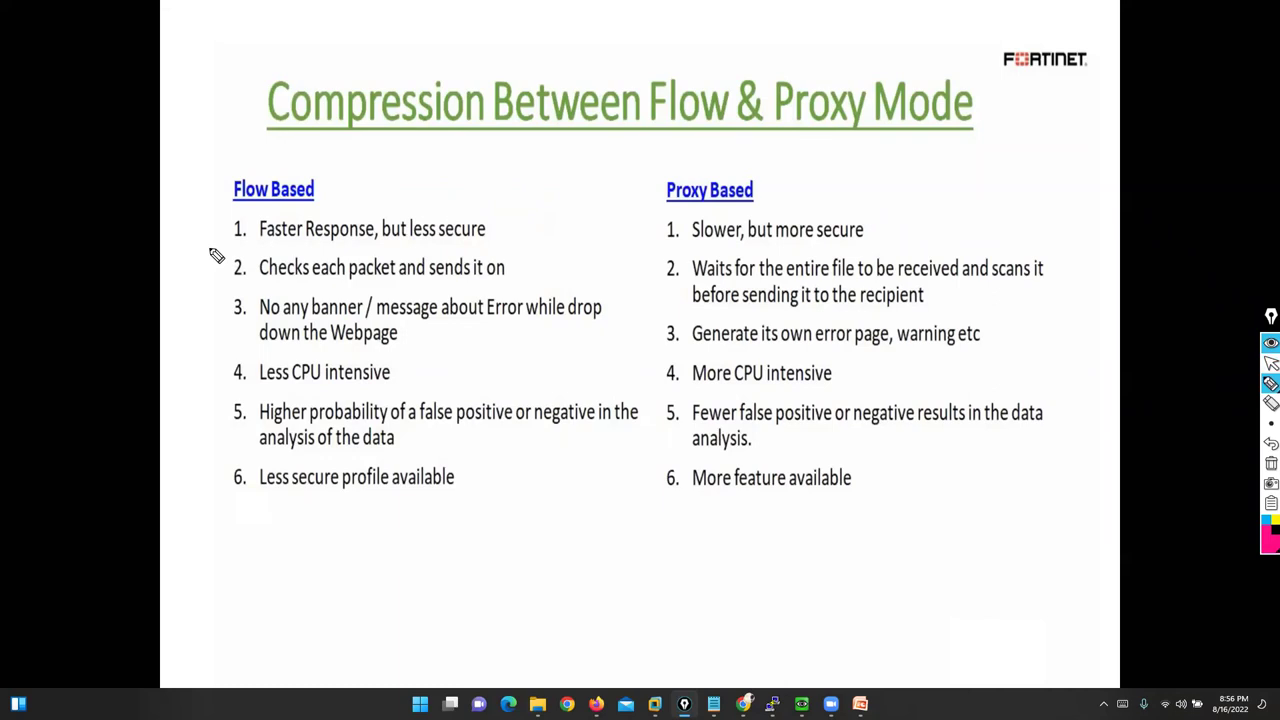
drag(194, 181, 222, 170)
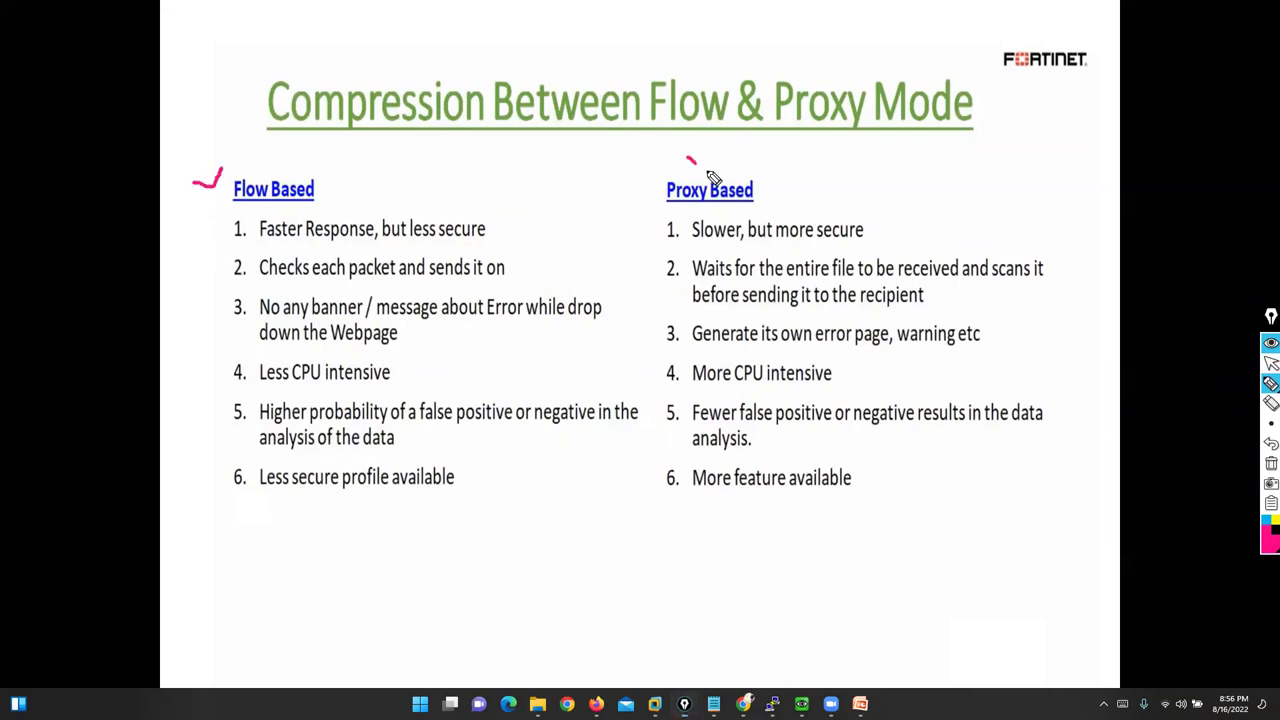